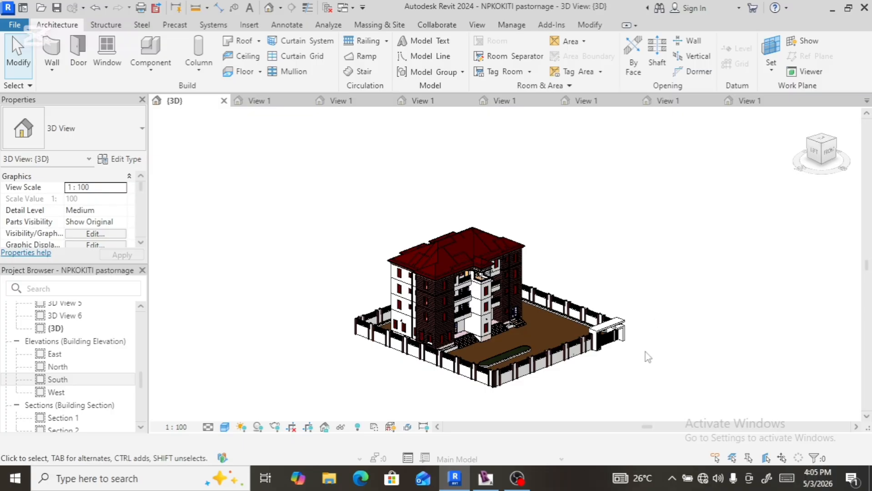
- Examine the building's front facade, entrance stairs and perimeter fence in the 3D view
scroll(586, 357, up, 1)
scroll(576, 361, up, 2)
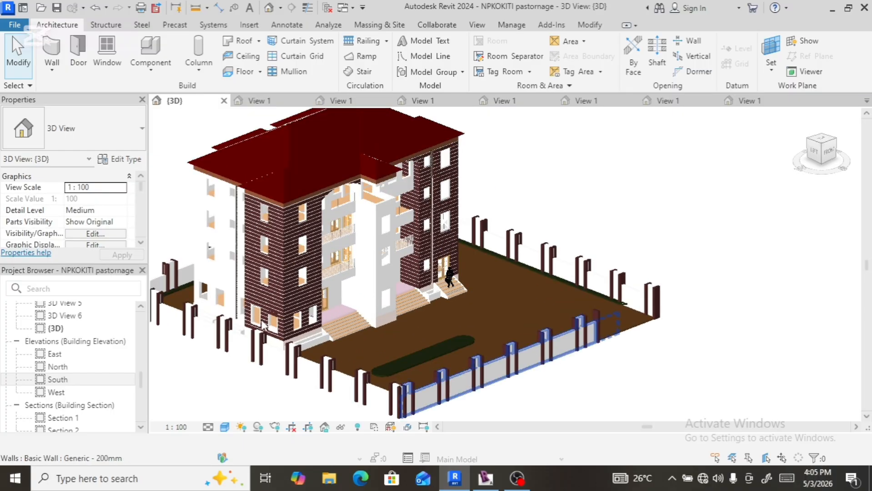
scroll(246, 306, up, 3)
scroll(273, 318, up, 2)
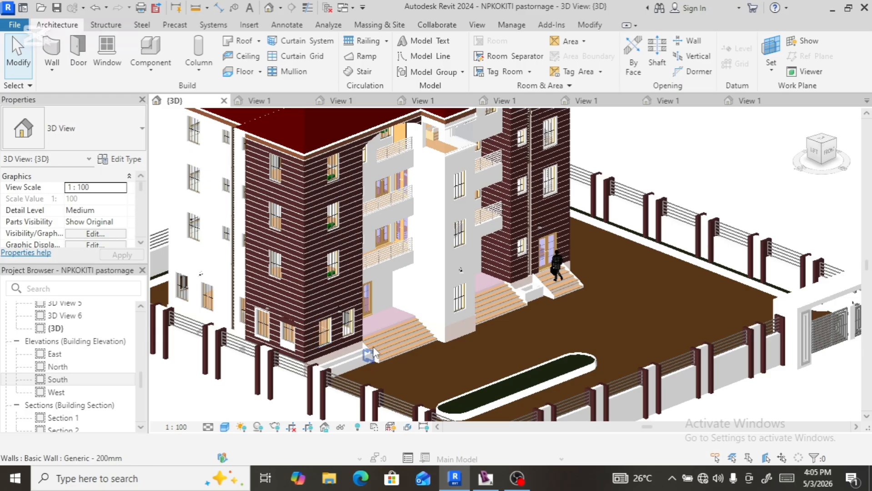
scroll(366, 353, up, 2)
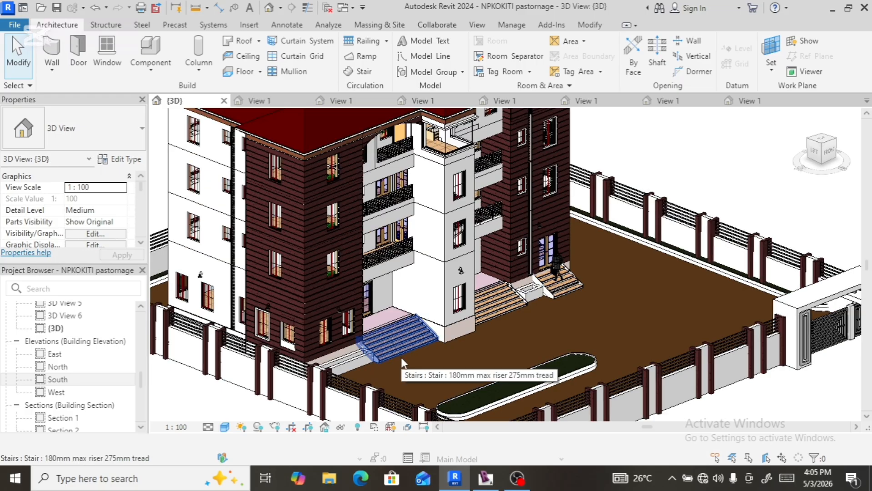
scroll(295, 352, up, 2)
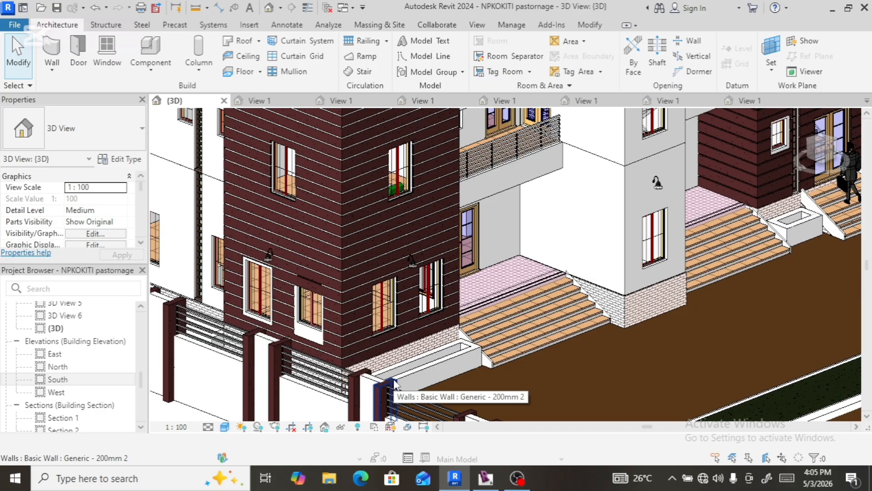
scroll(407, 358, down, 4)
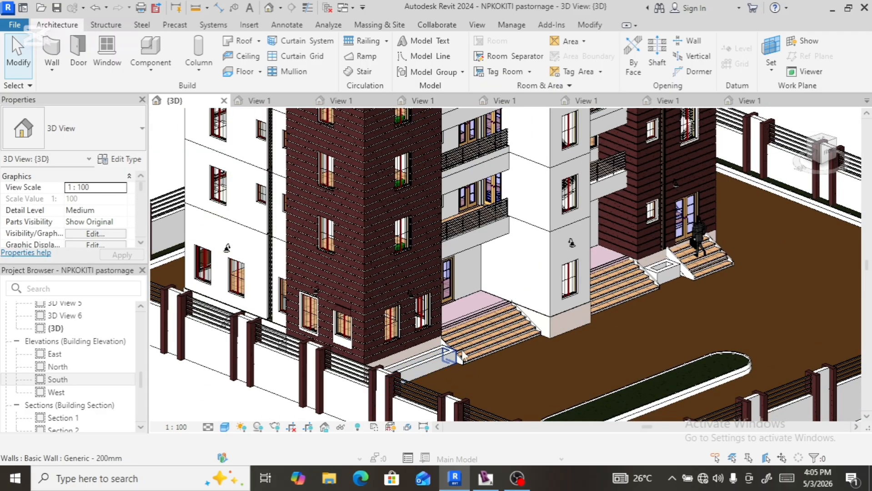
scroll(459, 354, down, 5)
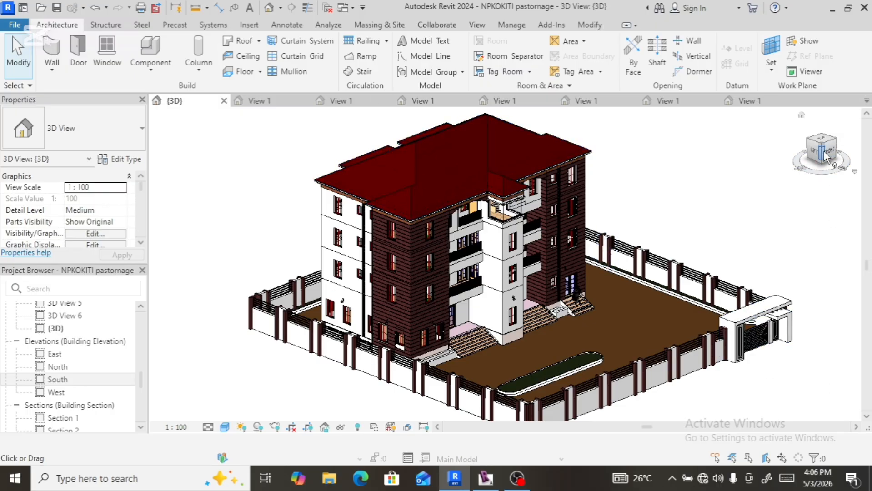
- Open the entrance gate's family for editing and select the gate grille extrusion
drag(825, 154, 811, 147)
click(724, 347)
scroll(727, 339, up, 5)
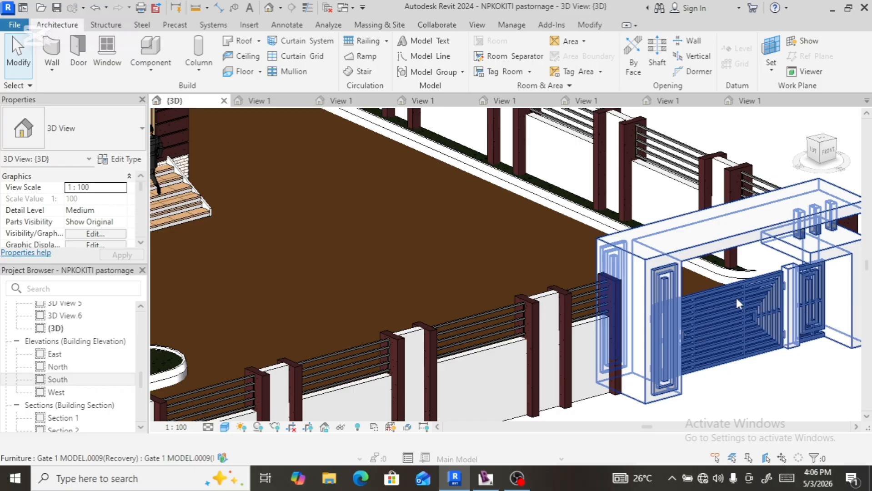
click(736, 300)
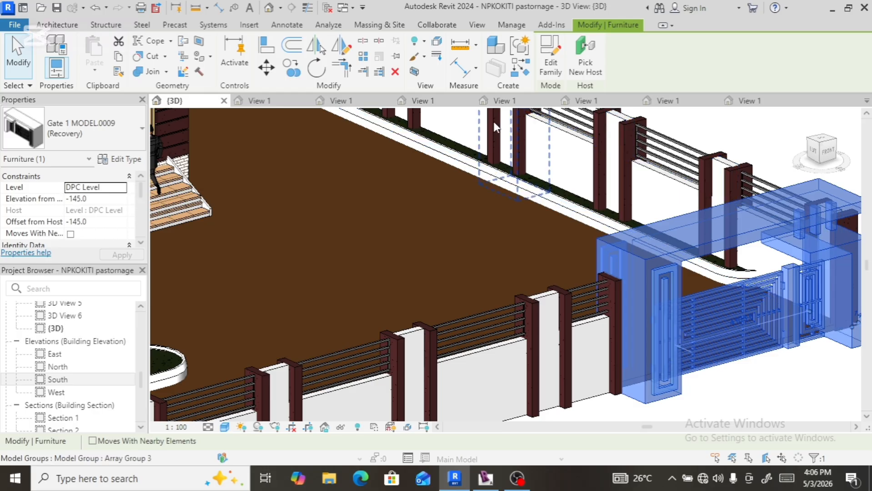
click(555, 74)
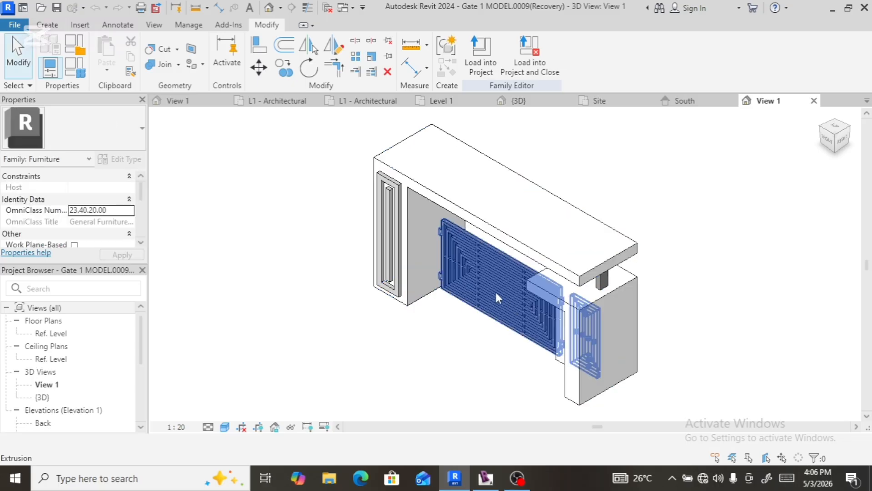
click(495, 293)
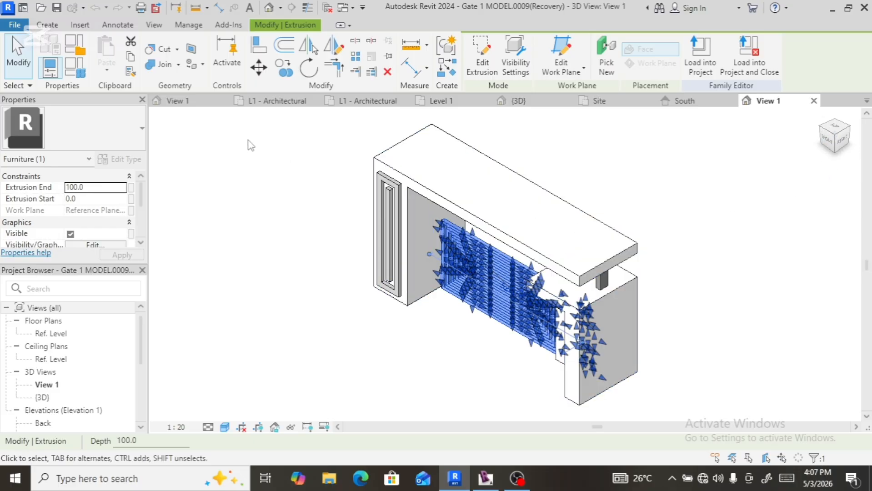
- Return from the gate family to the NPKOKITI pastornage project
click(15, 25)
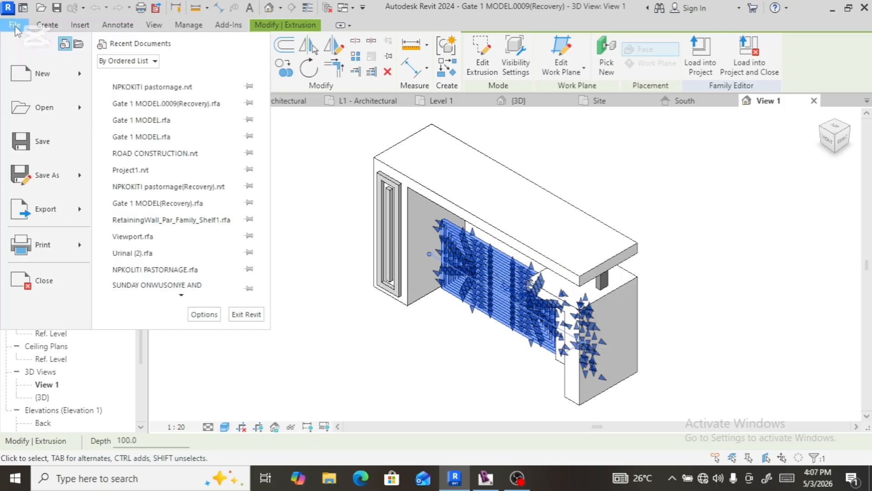
click(133, 89)
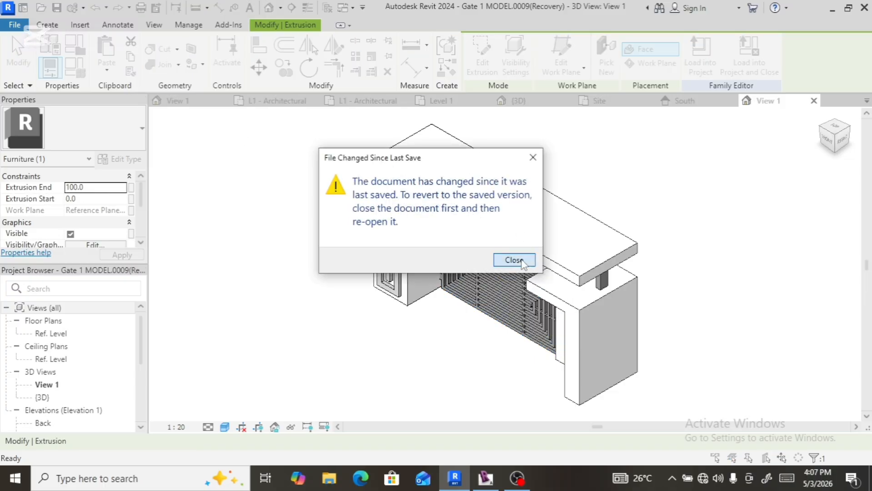
click(518, 261)
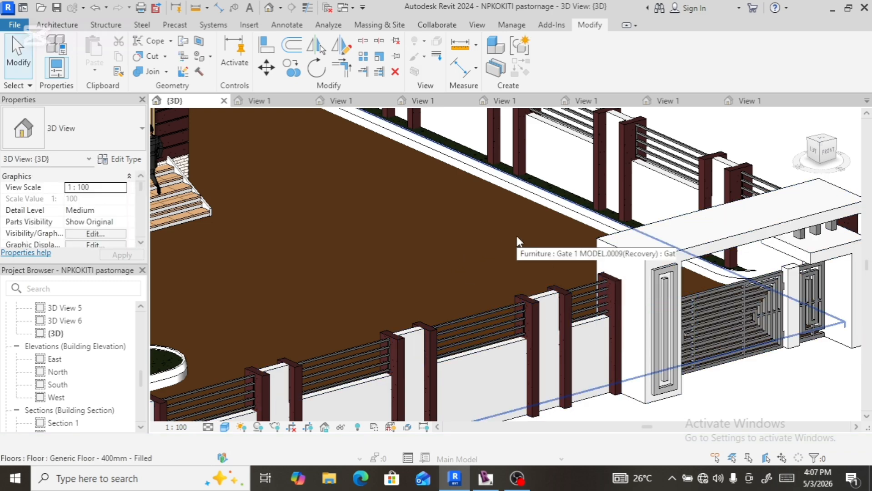
- Open the South building elevation view of the project
scroll(528, 232, down, 2)
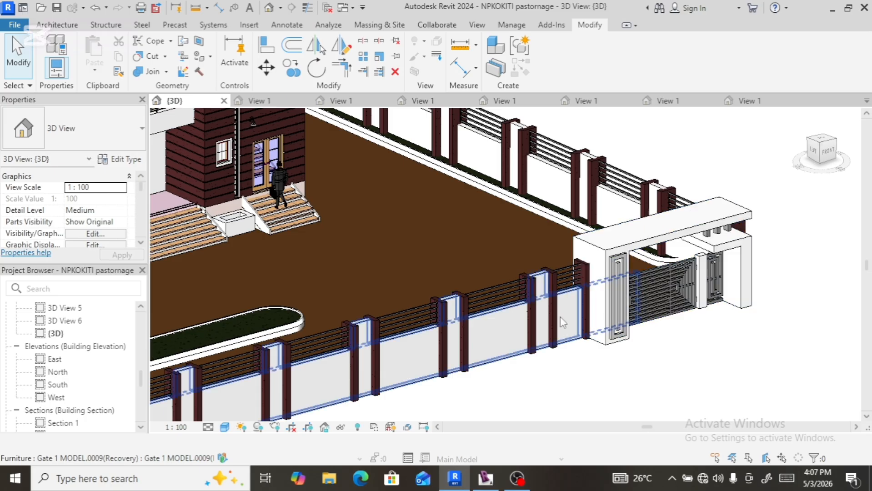
scroll(700, 270, down, 3)
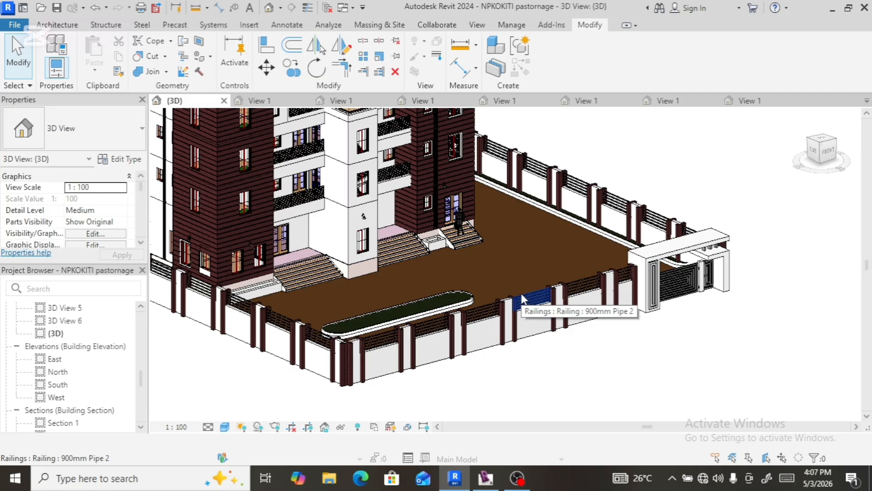
scroll(522, 371, down, 3)
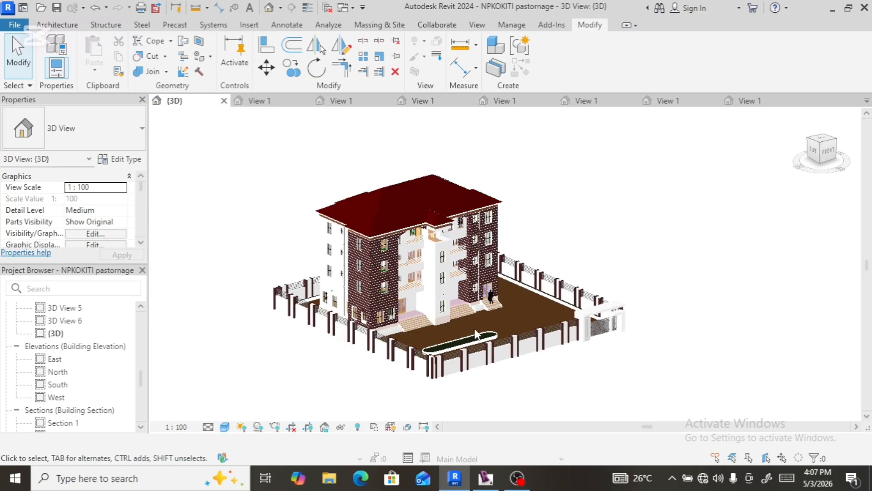
scroll(369, 189, up, 3)
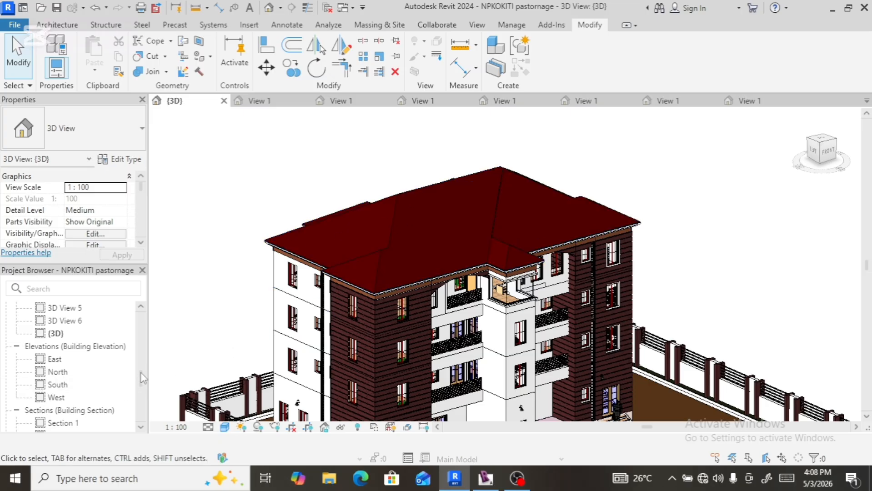
drag(140, 373, 135, 422)
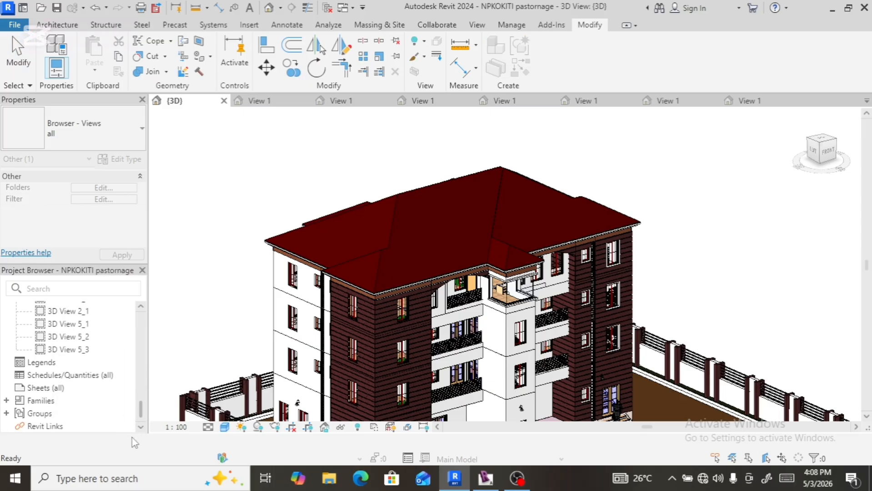
scroll(139, 406, up, 5)
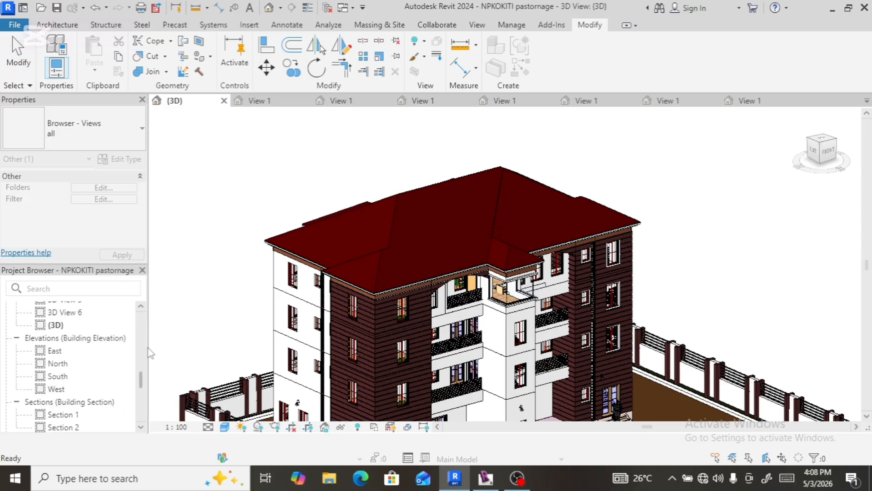
scroll(147, 349, up, 5)
scroll(147, 409, down, 12)
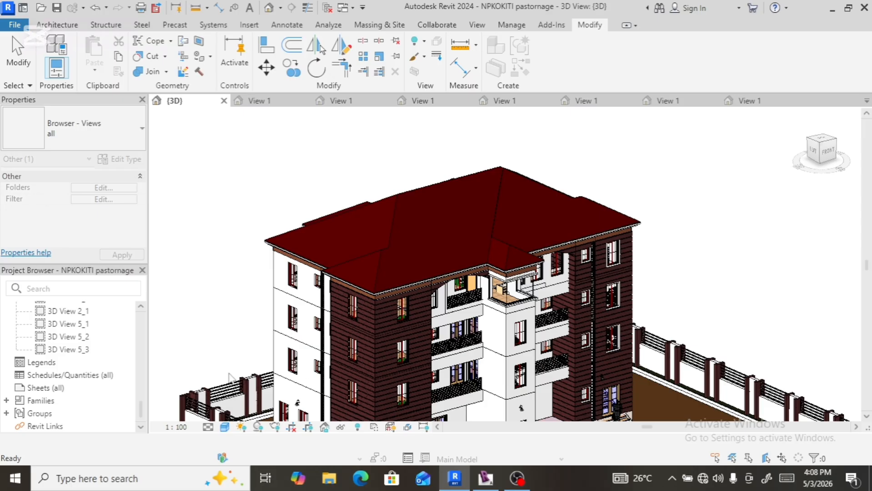
drag(142, 414, 38, 380)
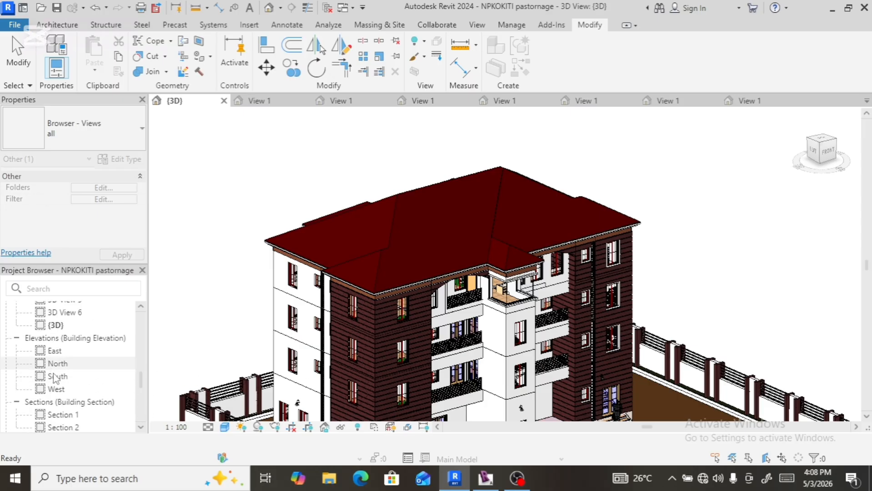
click(53, 377)
double_click(55, 377)
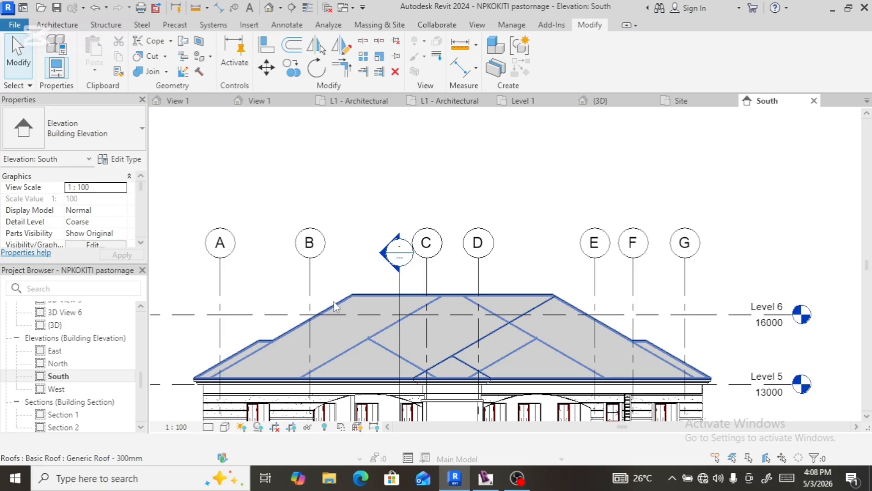
- Copy the Generic Roof - 300mm straight up above the building, with the copy's base offset about 2020 mm from Level 6
click(354, 297)
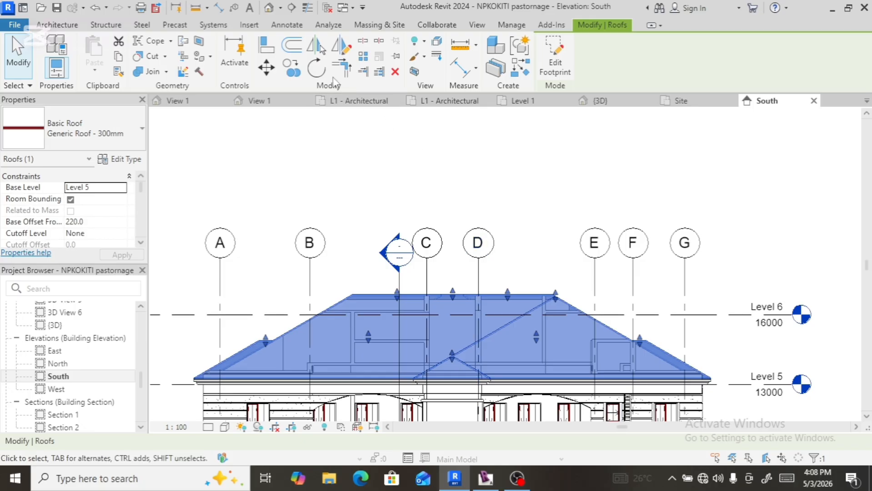
click(293, 70)
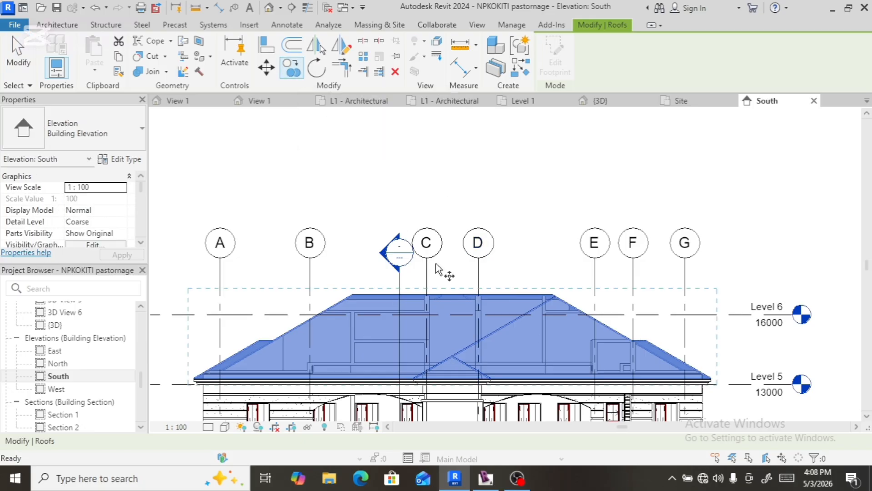
click(441, 296)
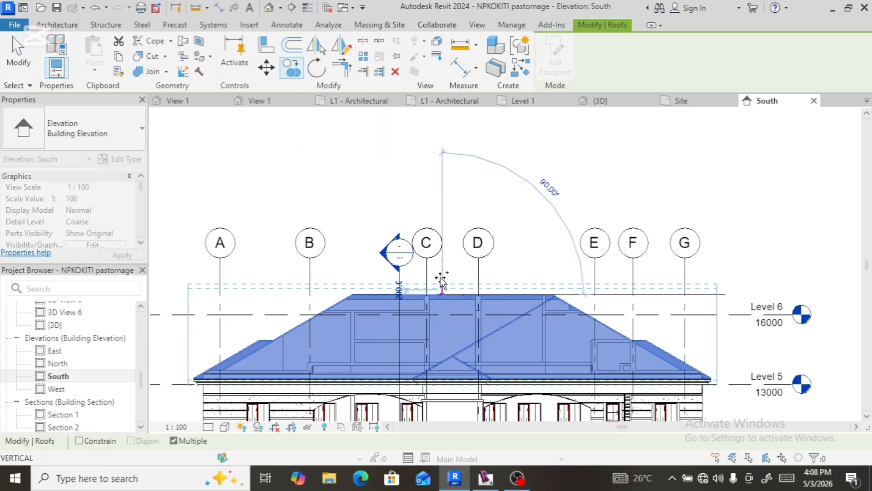
click(442, 183)
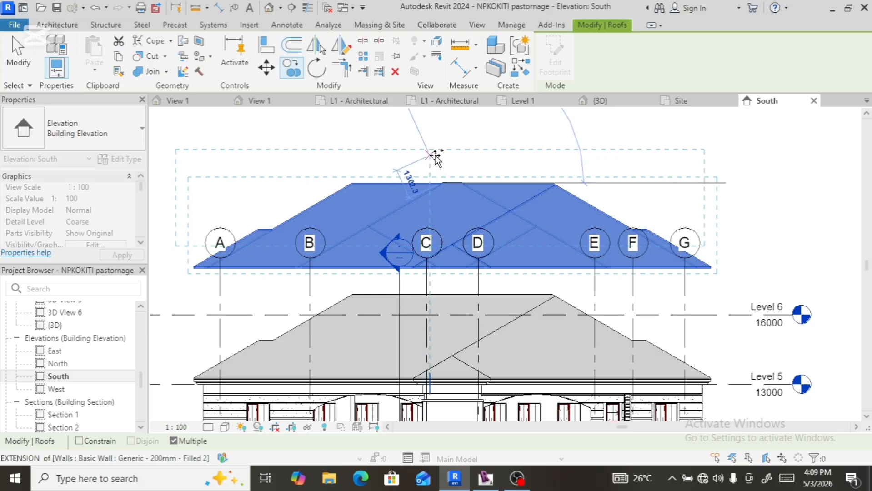
key(Escape)
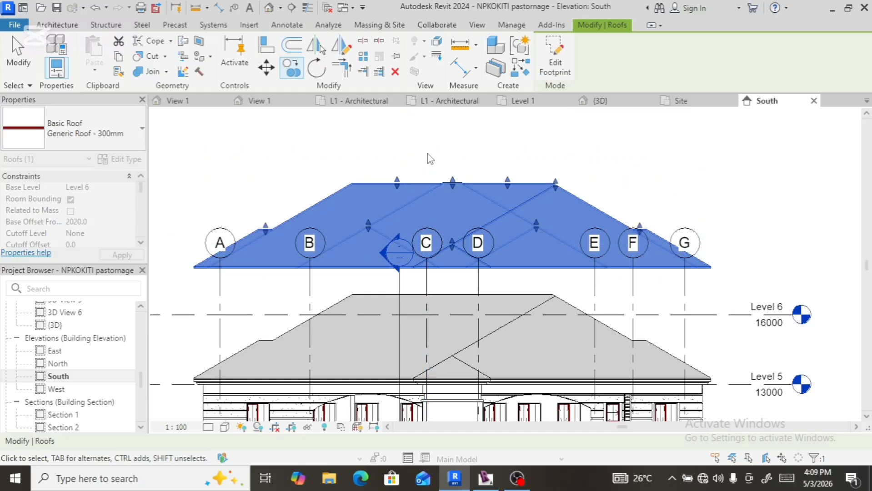
key(Escape)
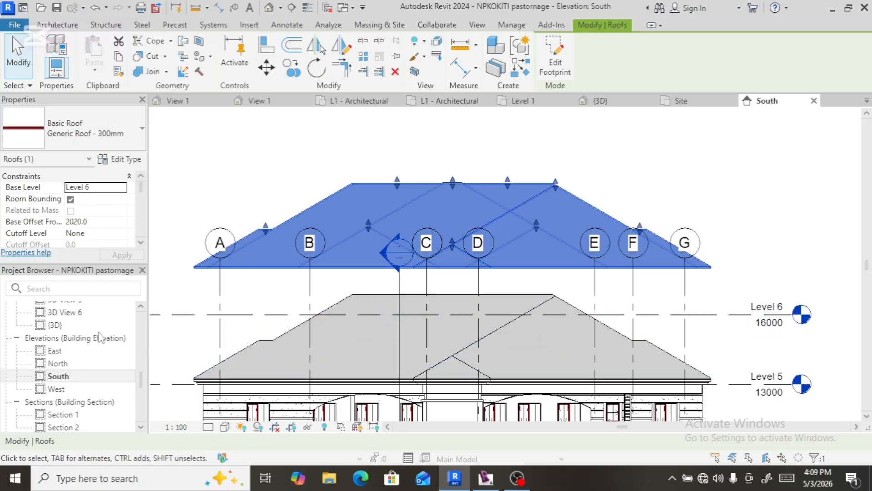
- Open the default 3D view and check the raised roof copy above the building
click(271, 8)
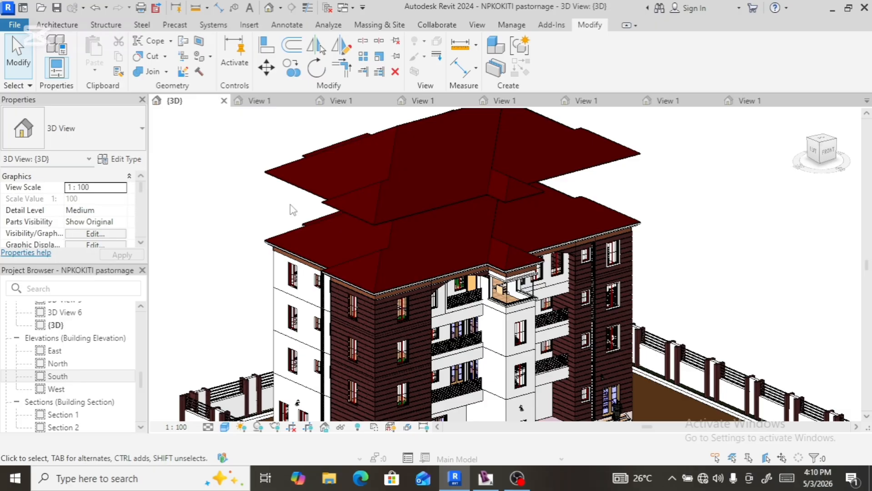
click(372, 193)
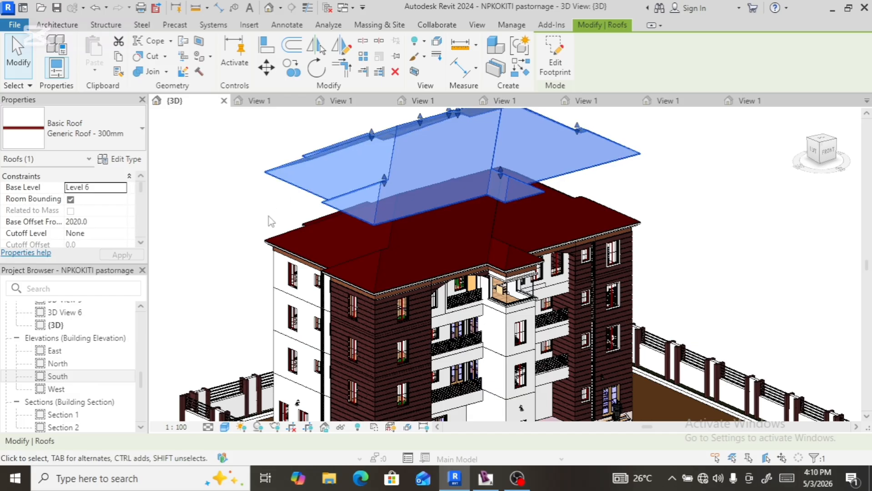
click(258, 208)
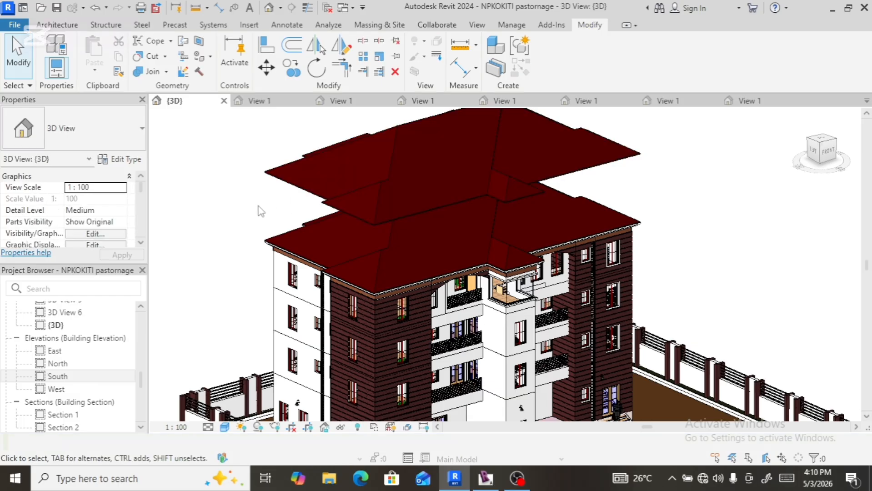
- Start a vertical opening on the raised Generic Roof - 300mm copy above the building
click(60, 26)
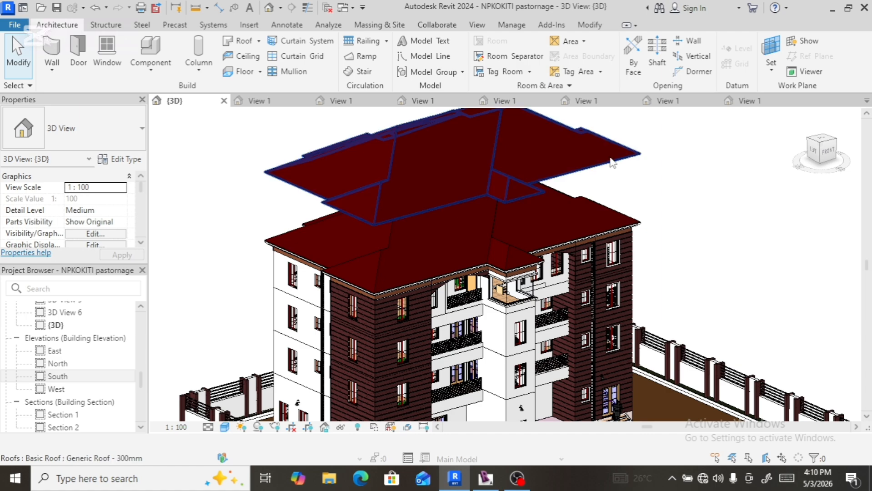
click(612, 162)
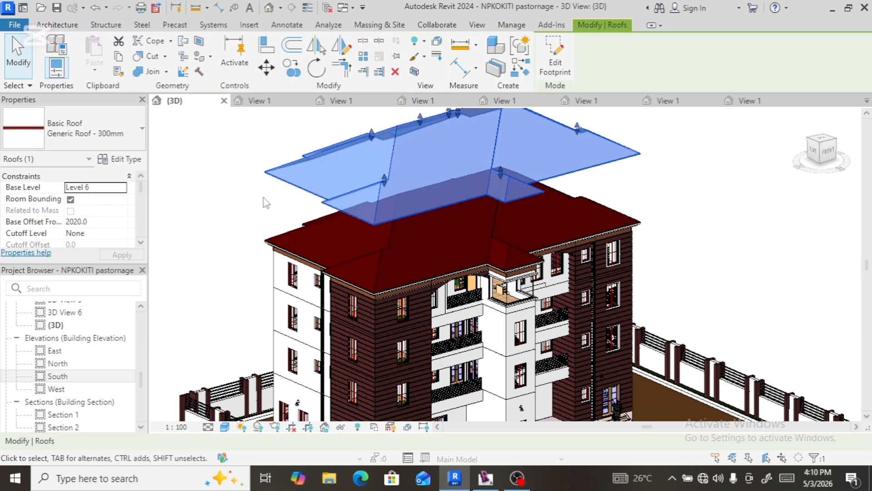
click(253, 203)
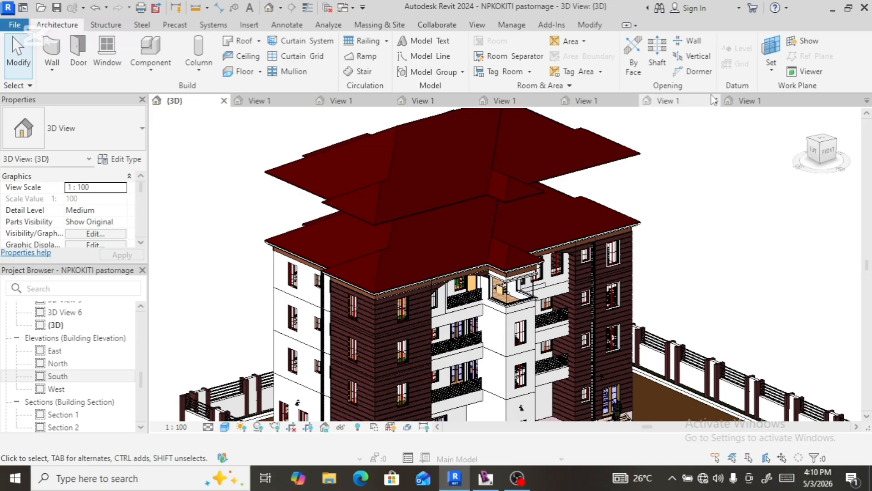
click(700, 60)
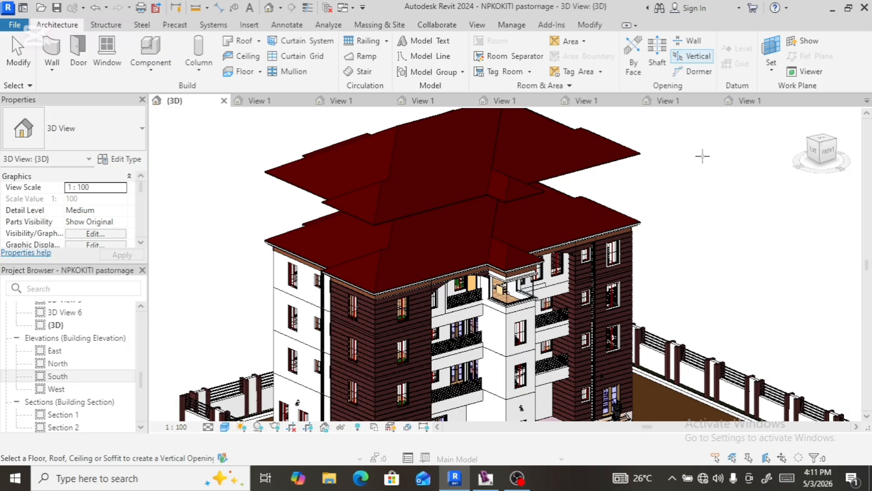
click(626, 159)
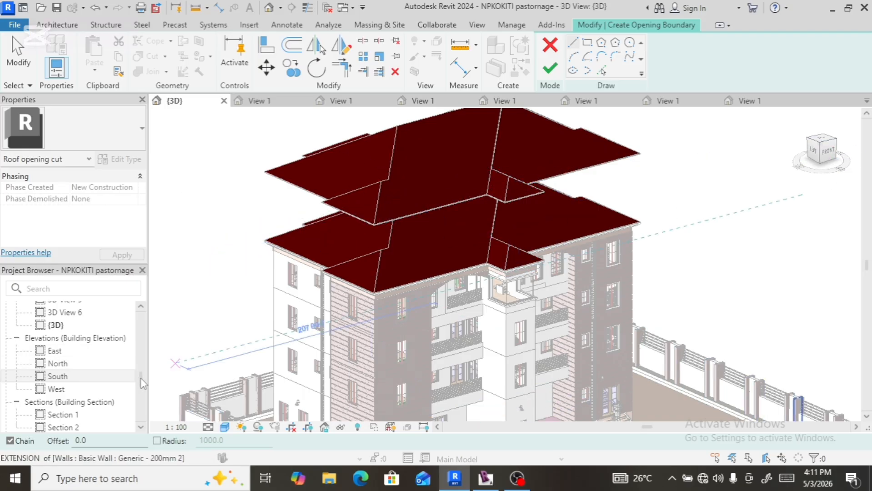
- Orient the 3D view to Top so the roof outline is seen in plan for sketching the opening boundary
drag(141, 379, 143, 337)
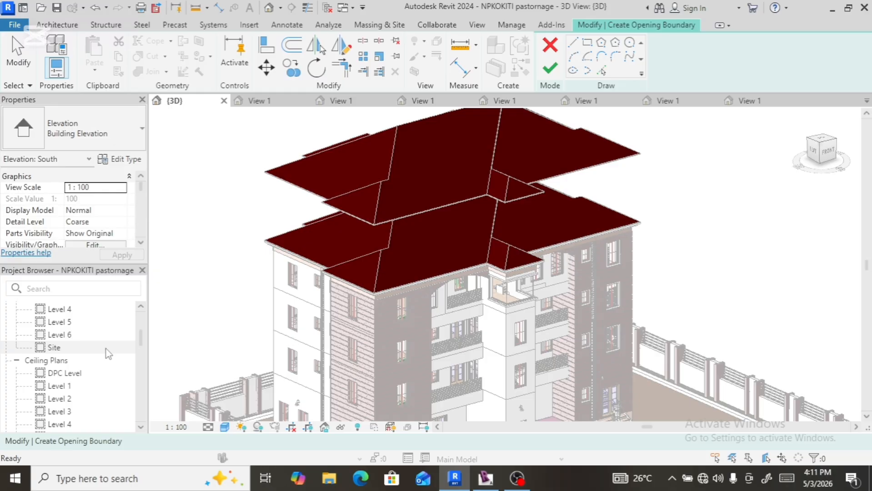
click(822, 141)
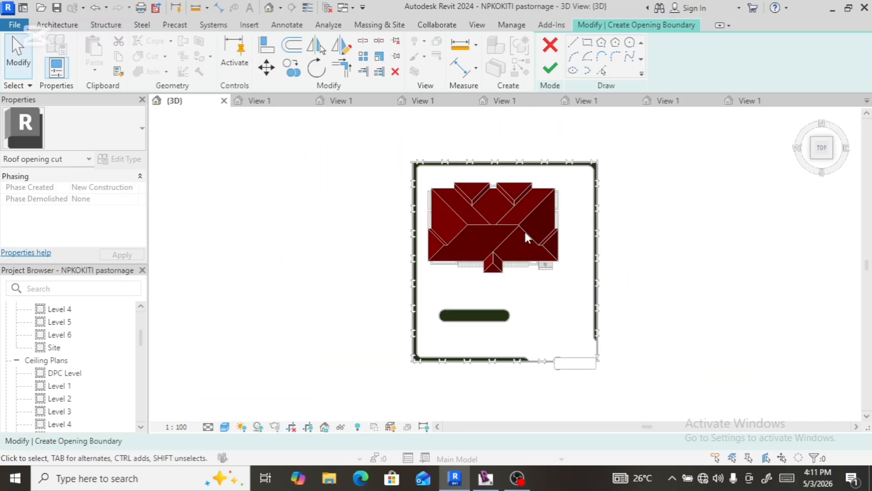
scroll(523, 230, up, 5)
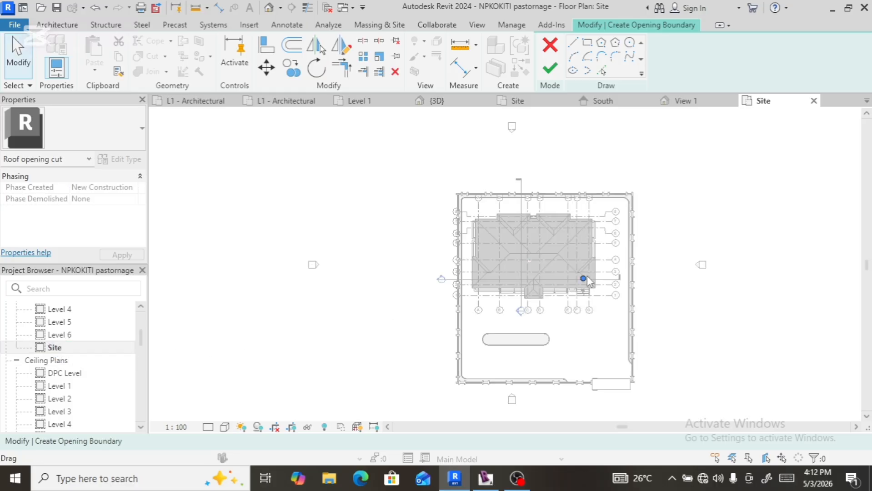
- Examine the roof outline in the Site floor plan and return to the default 3D view
scroll(540, 263, up, 4)
scroll(538, 263, up, 2)
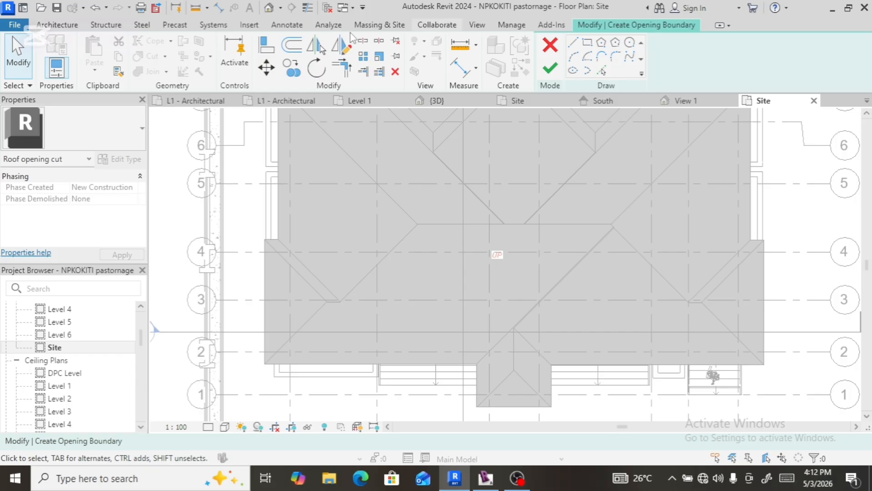
click(270, 9)
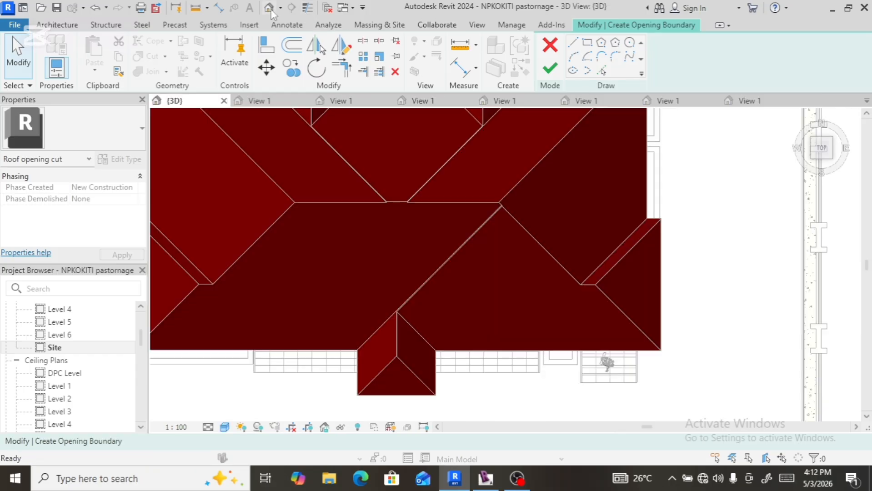
scroll(568, 282, down, 3)
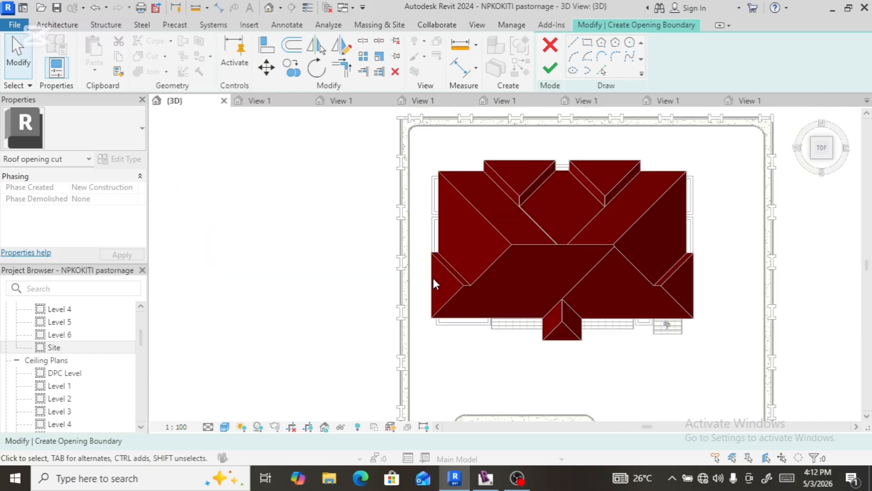
- Draw the first opening boundary line along the roof's west eave, from the north corner of the side projection to the southwest corner
scroll(436, 277, up, 6)
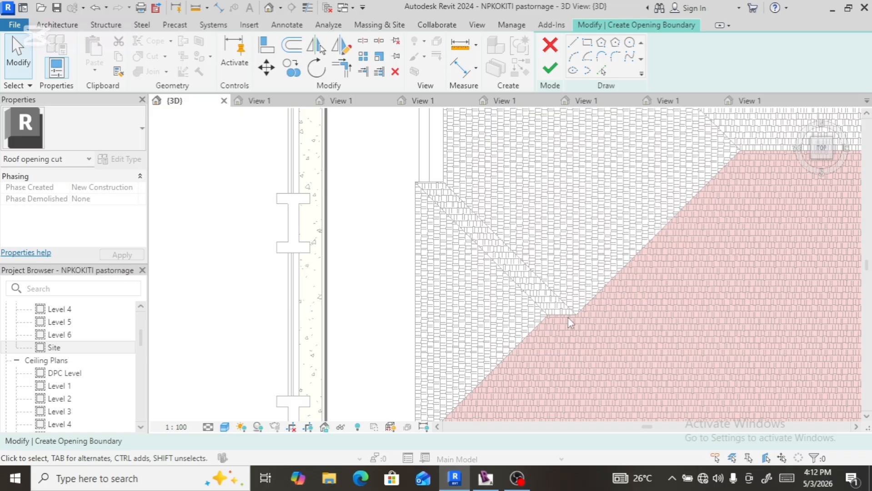
scroll(424, 178, up, 3)
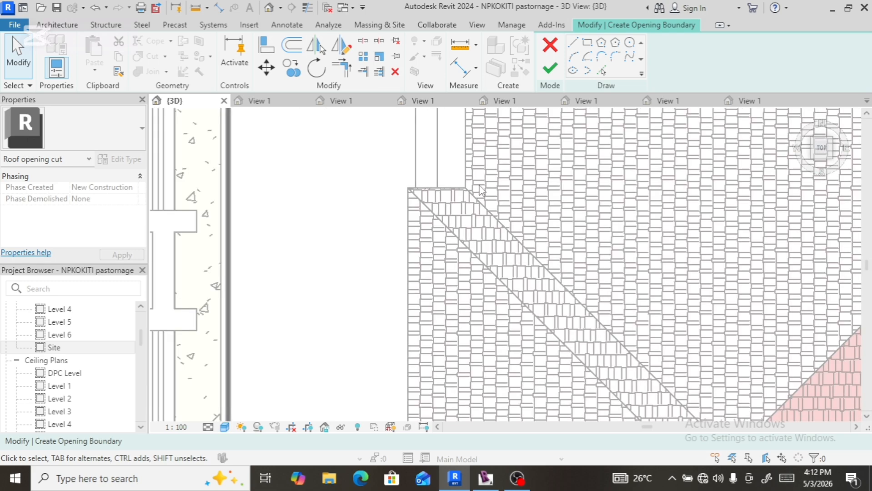
click(572, 43)
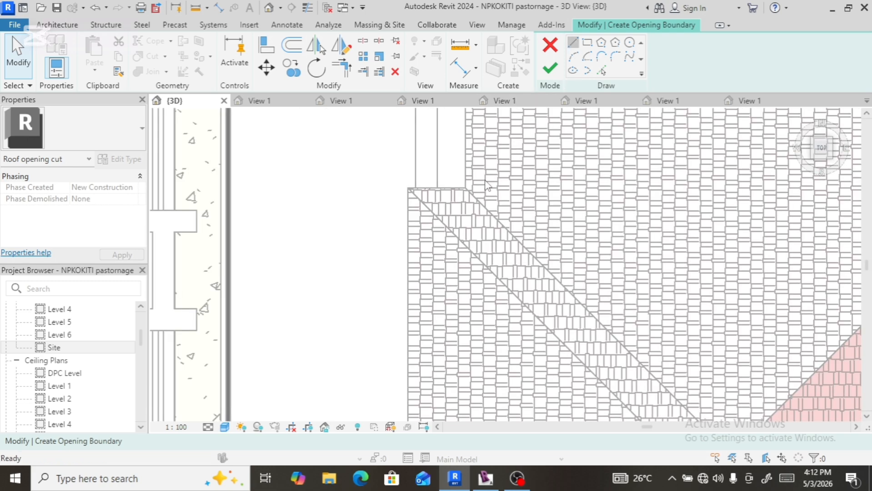
click(409, 187)
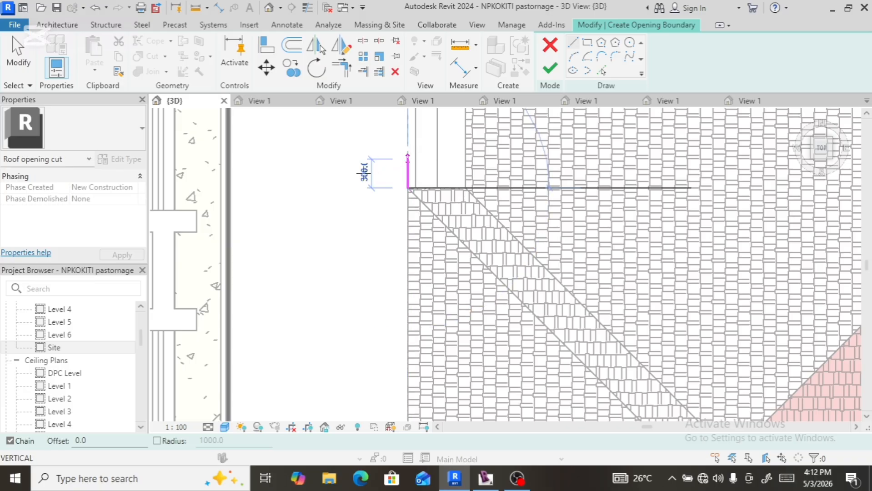
scroll(404, 259, down, 5)
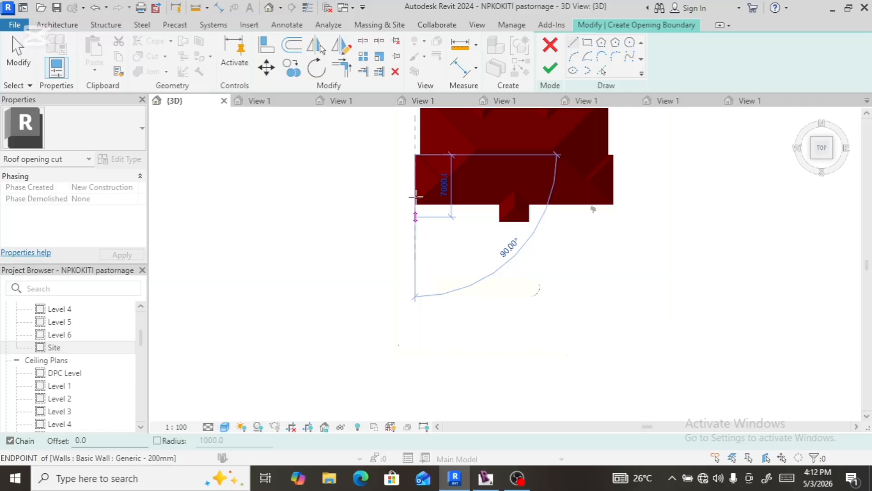
scroll(421, 208, up, 5)
click(391, 185)
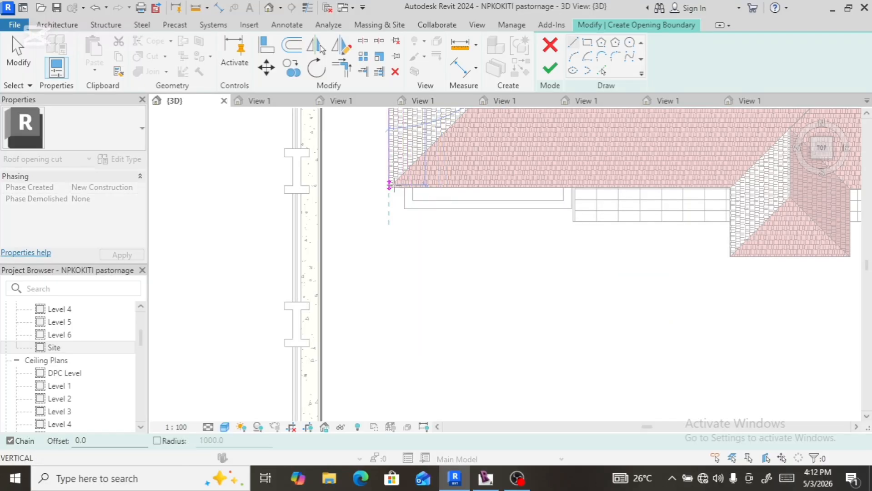
scroll(390, 185, up, 2)
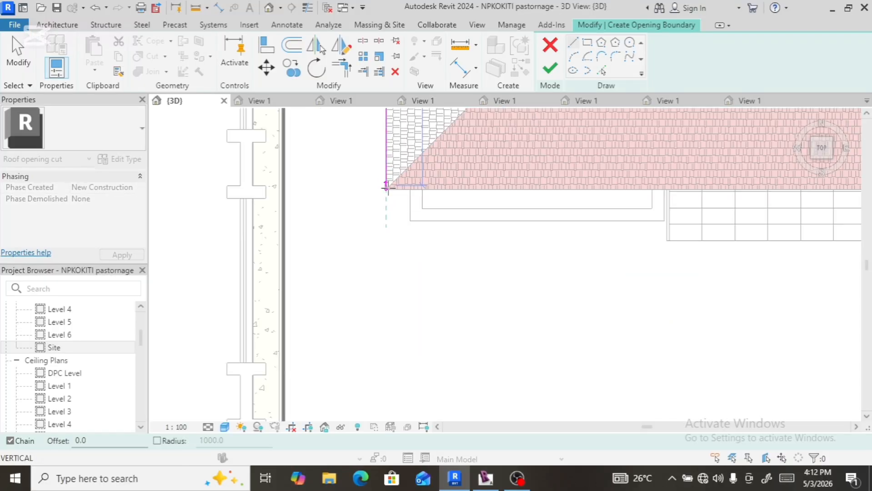
scroll(386, 186, up, 2)
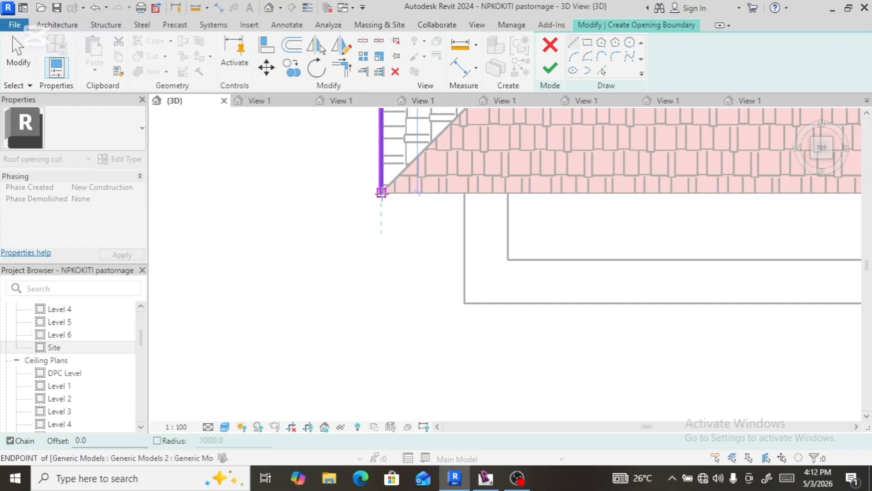
- Continue the opening boundary 9475 mm along the south eave to the front projection and about 1912 mm down the projection's west edge
scroll(359, 196, down, 5)
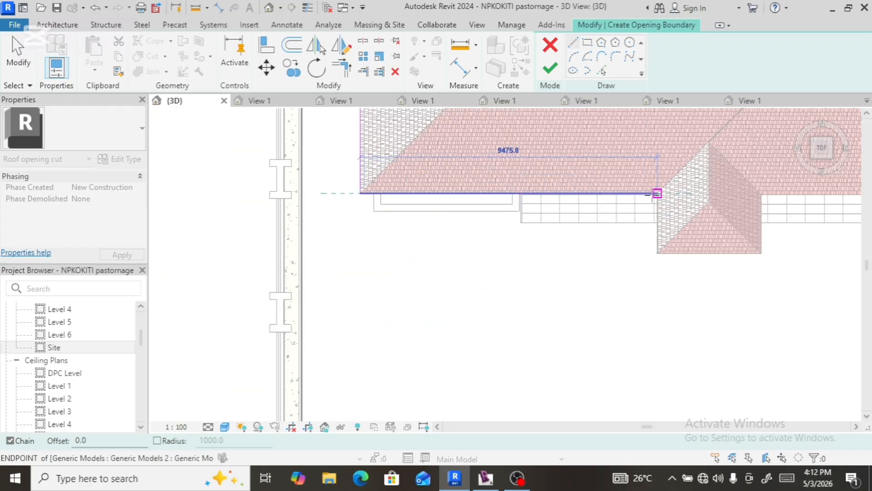
scroll(656, 191, up, 2)
scroll(651, 194, up, 1)
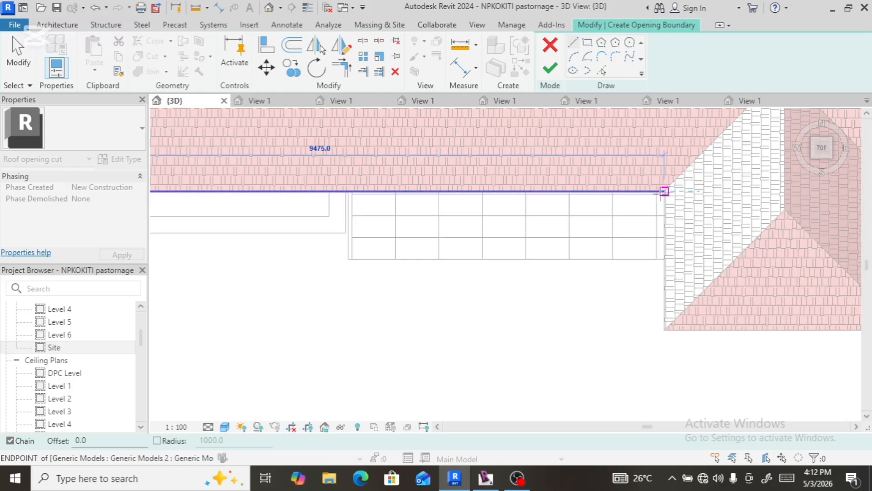
click(664, 191)
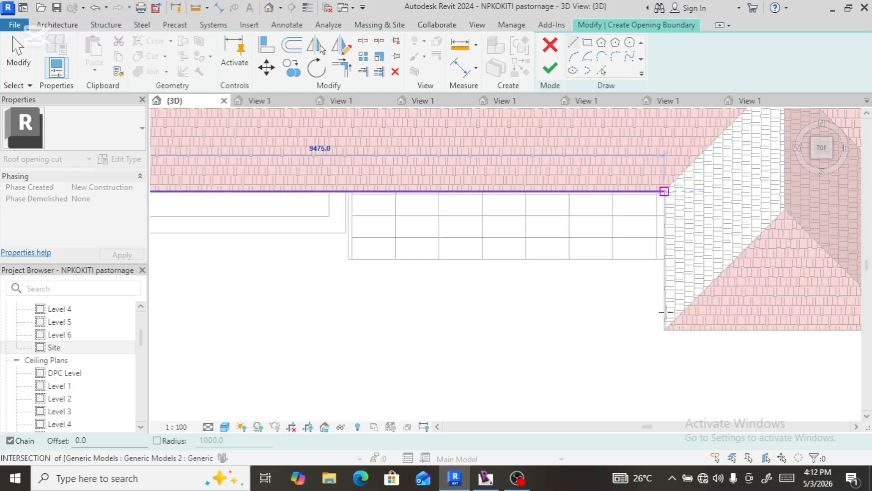
click(663, 329)
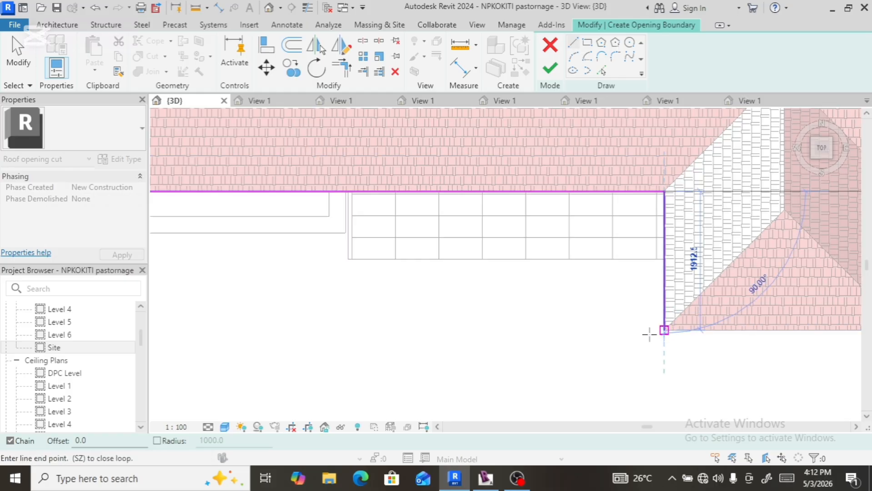
- Trace the boundary 3320 mm across the front projection's south edge and about 1880 mm up its east edge to the main eave
scroll(611, 322, down, 1)
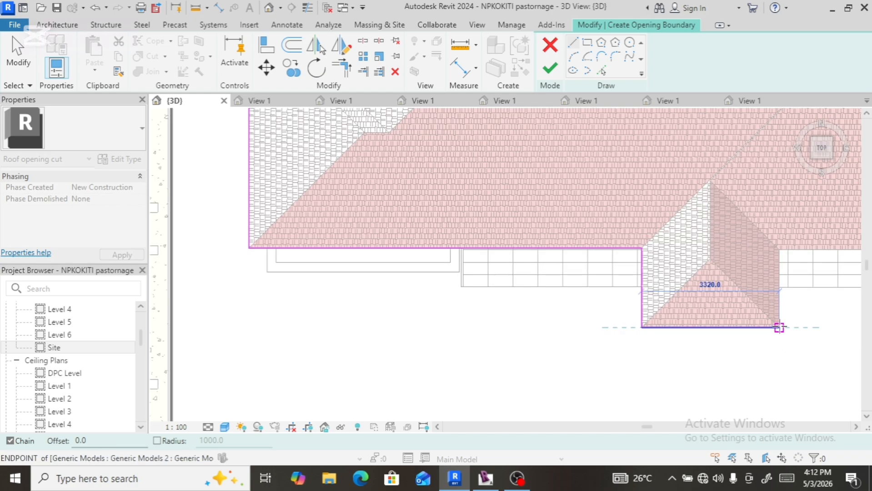
scroll(778, 327, down, 1)
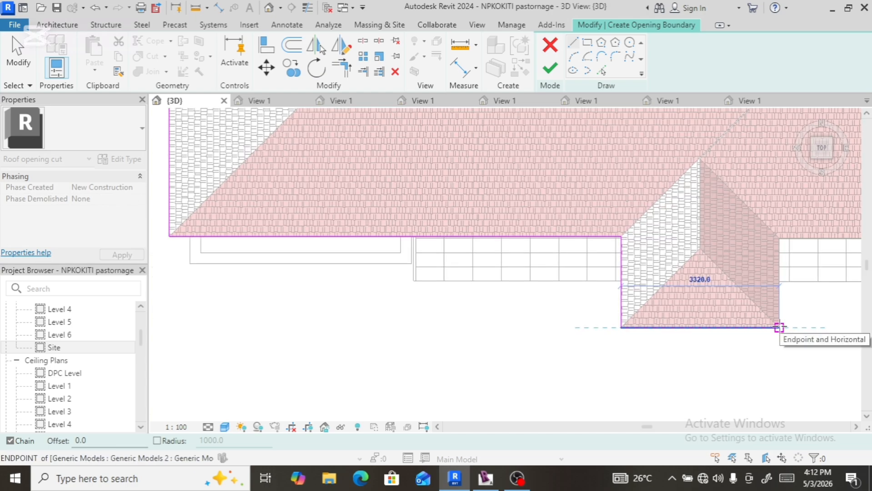
scroll(778, 327, up, 2)
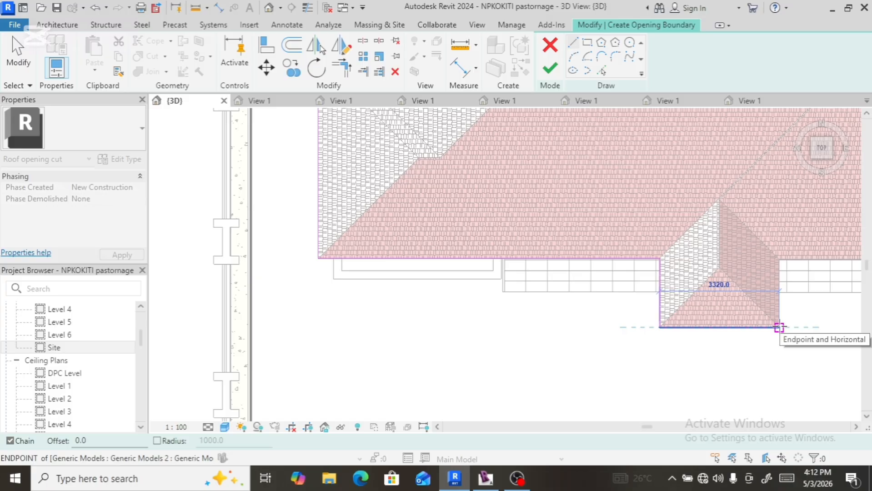
scroll(779, 327, up, 3)
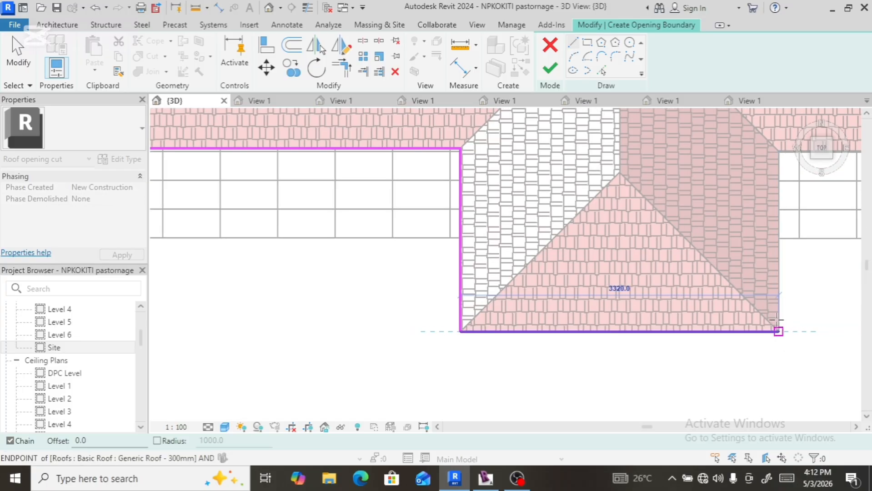
click(779, 331)
scroll(749, 344, down, 2)
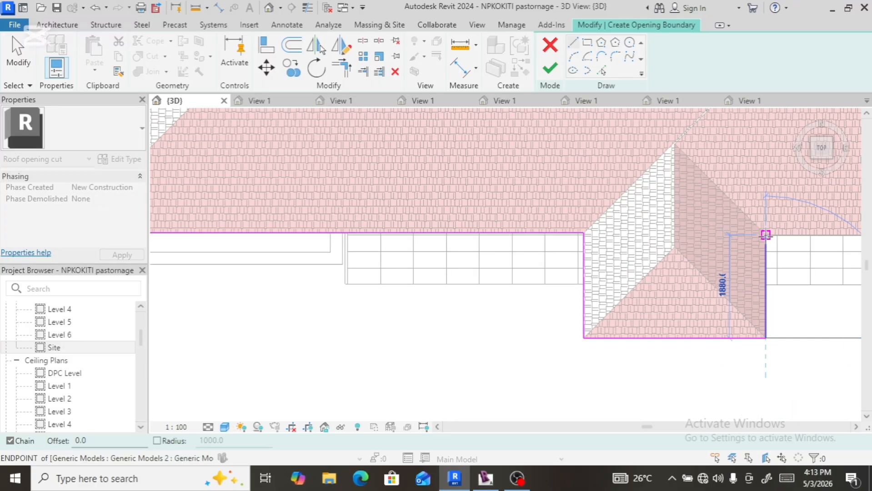
click(717, 261)
- Extend the opening boundary 9510 mm along the rest of the south eave to the roof's southeast corner
scroll(582, 339, down, 2)
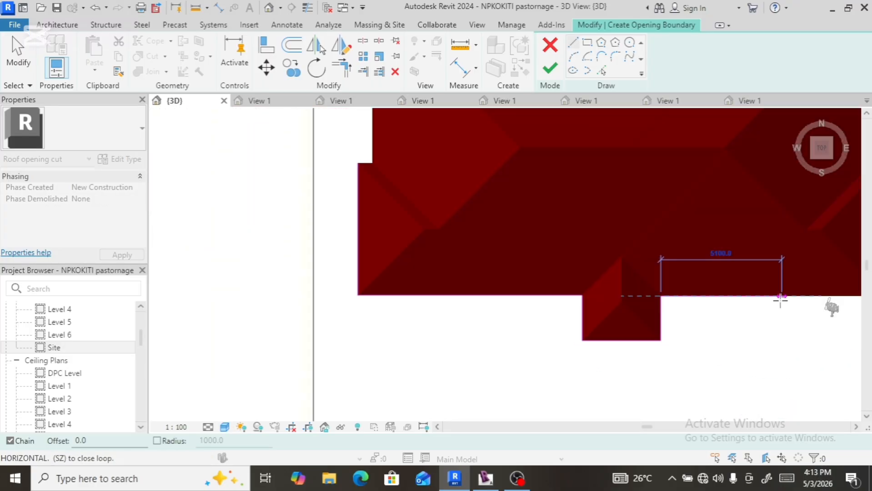
scroll(514, 298, down, 2)
scroll(515, 298, down, 1)
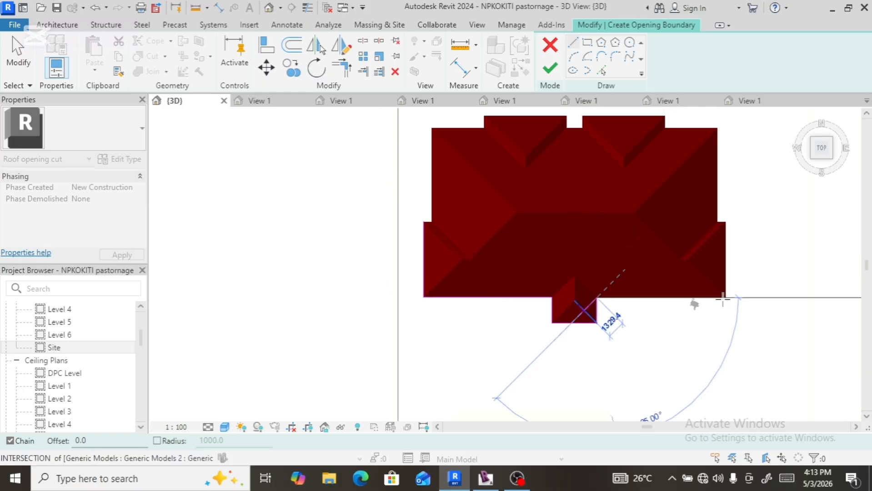
scroll(722, 297, up, 4)
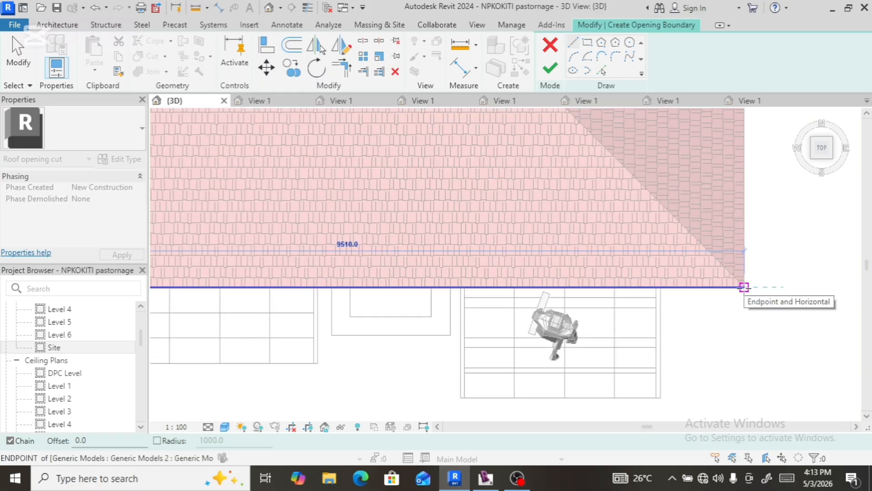
click(743, 287)
- Extend the opening boundary about 5582 mm north along the side projection's east edge and across its north end to the main east eave
scroll(722, 340, down, 2)
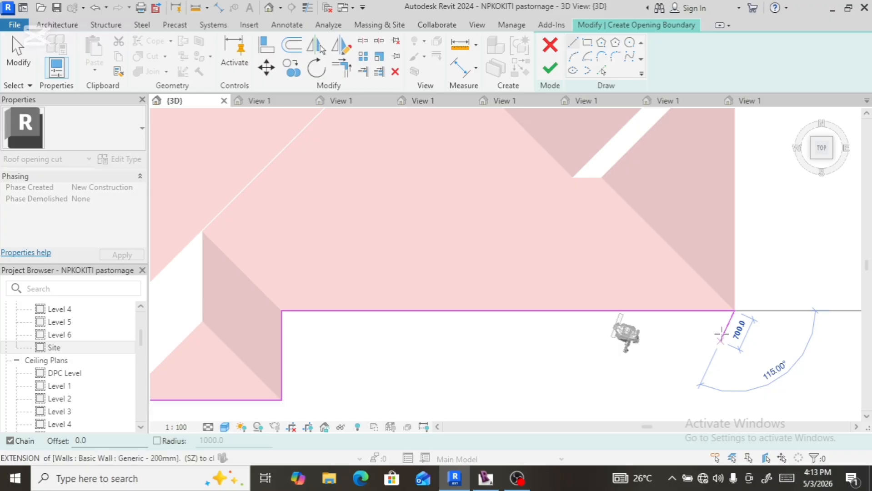
scroll(732, 332, down, 3)
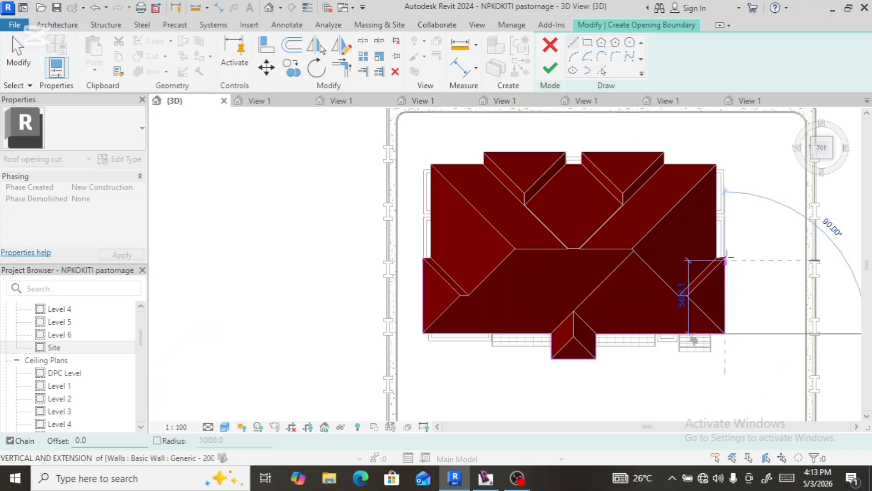
scroll(725, 259, up, 5)
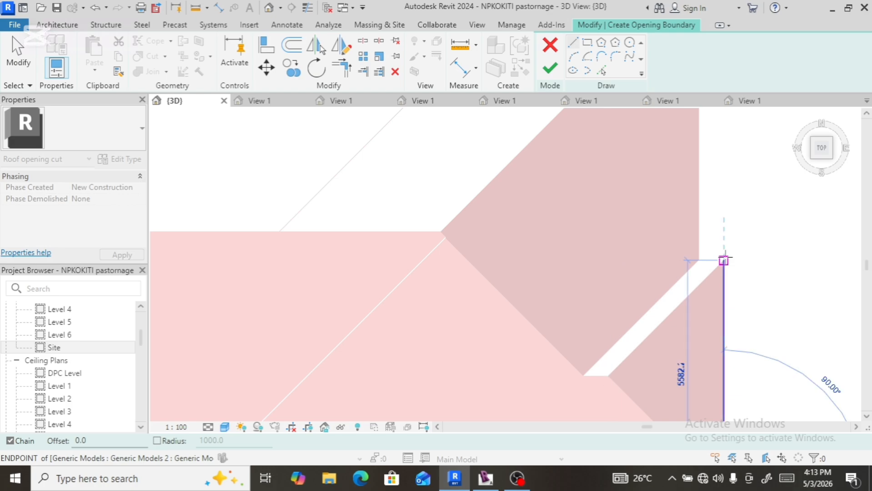
scroll(724, 260, up, 2)
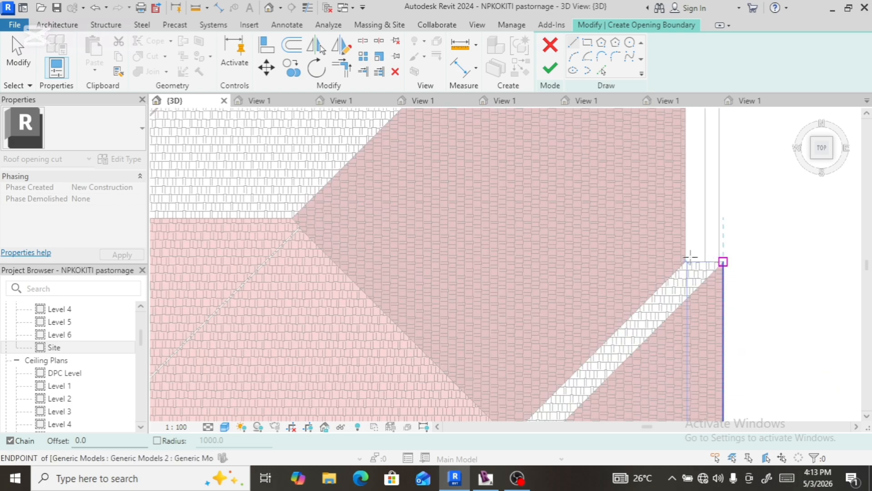
click(723, 262)
- Trace the boundary up the main east eave to the northeast corner and 3875 mm west along the north eave to the rear projection
scroll(680, 273, down, 3)
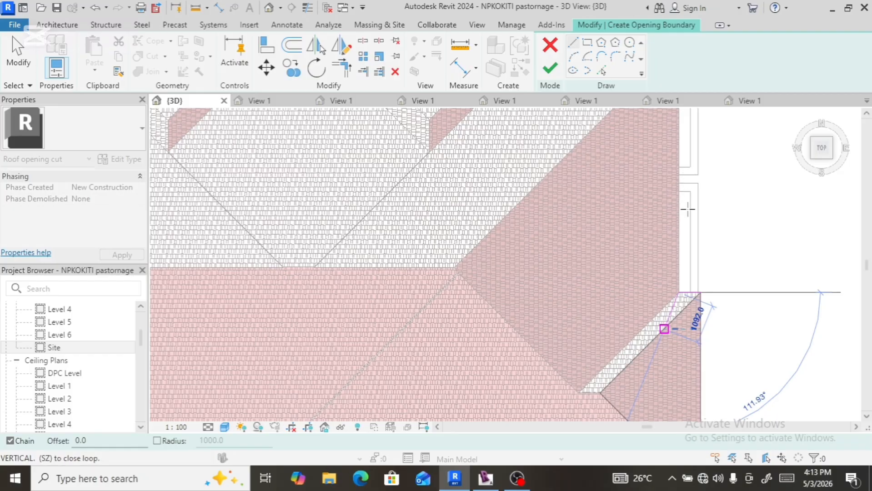
scroll(687, 265, down, 1)
scroll(688, 174, down, 3)
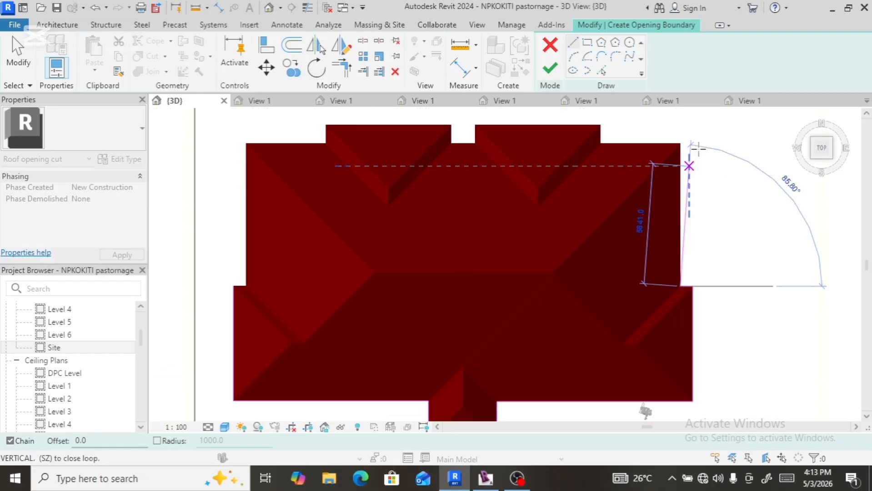
scroll(680, 137, up, 3)
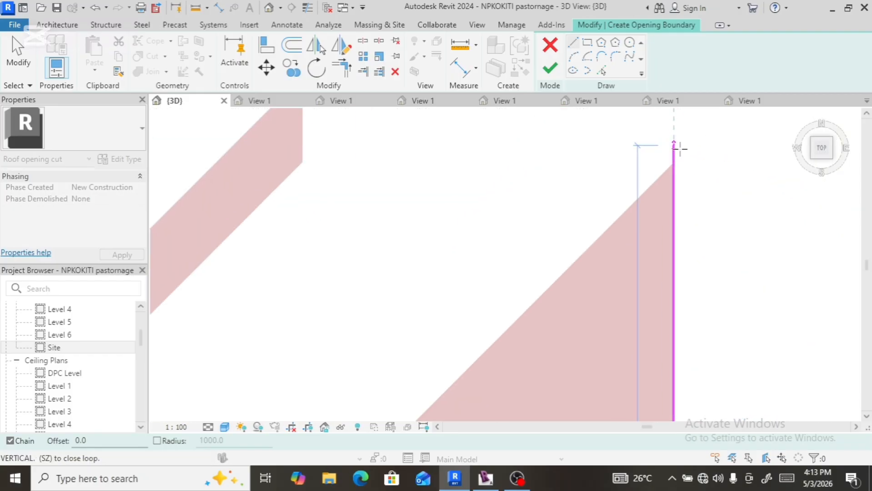
scroll(676, 145, up, 2)
click(673, 162)
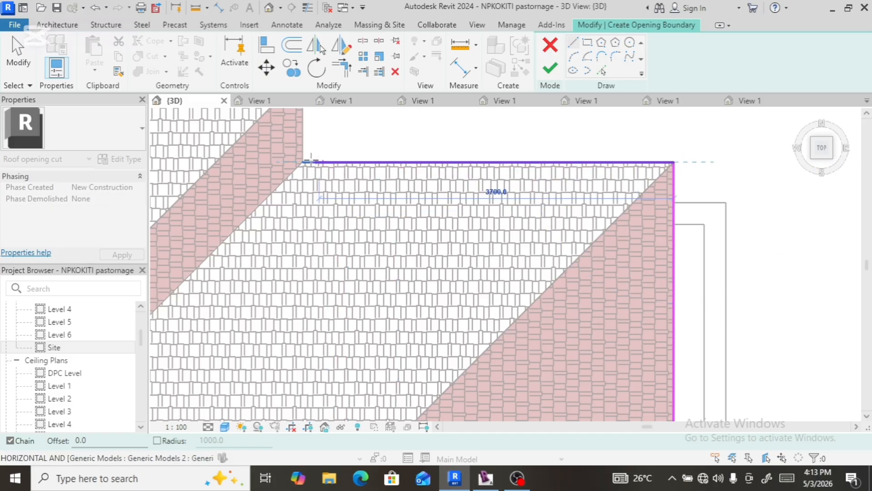
click(302, 162)
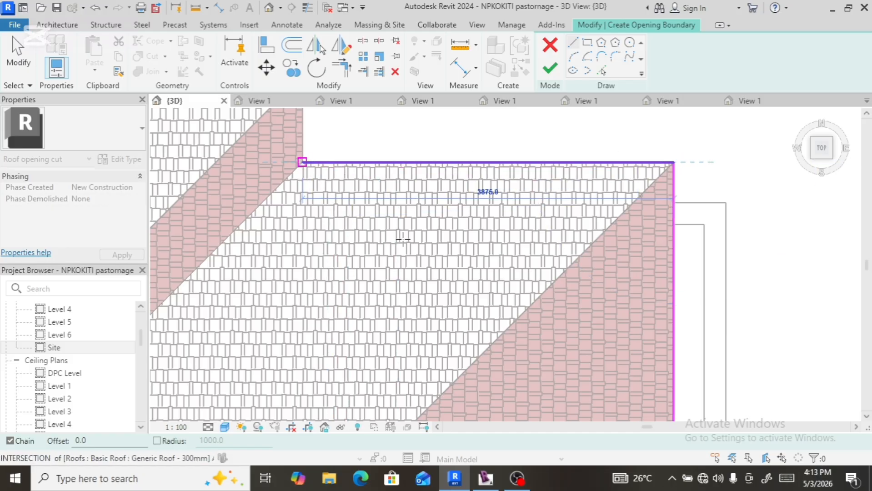
- Draw the boundary about 843 mm up the eastern rear projection's east edge and 6100 mm across its north edge, ending the line chain
scroll(403, 239, down, 2)
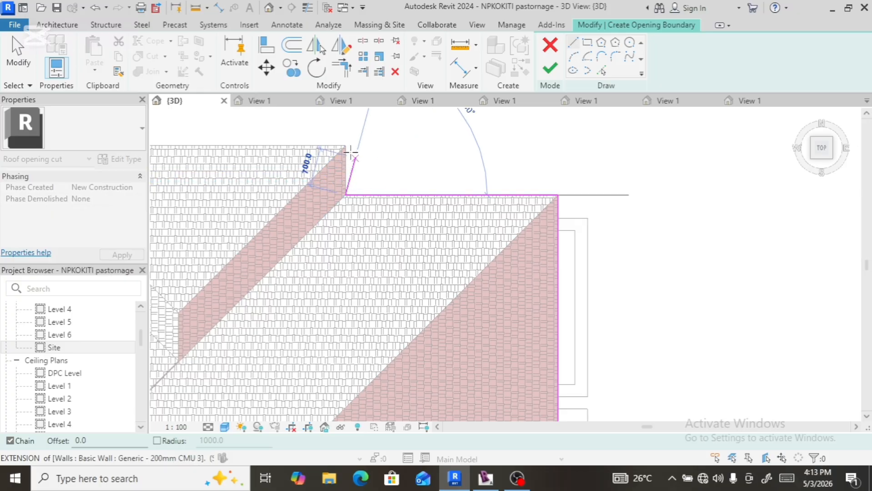
click(346, 145)
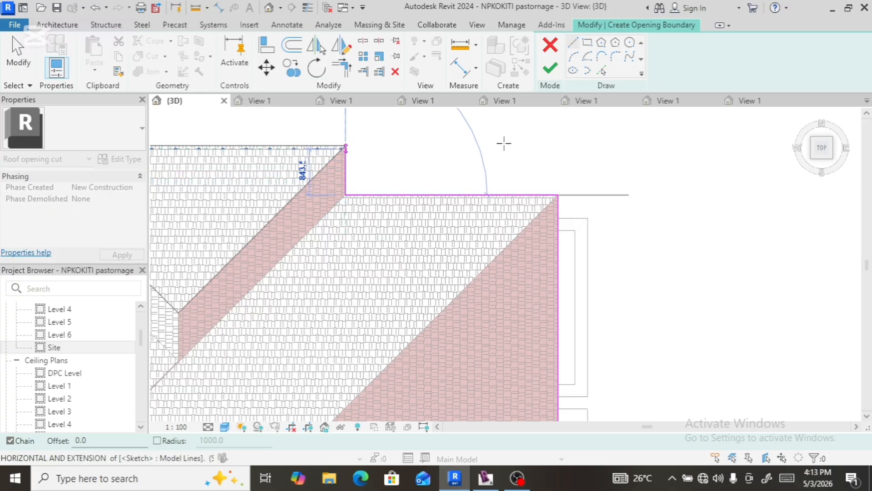
scroll(648, 169, down, 2)
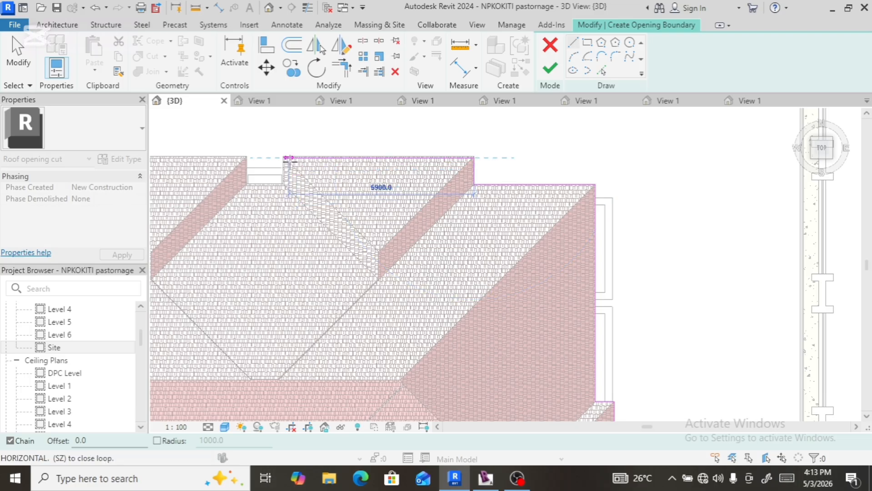
scroll(286, 157, up, 5)
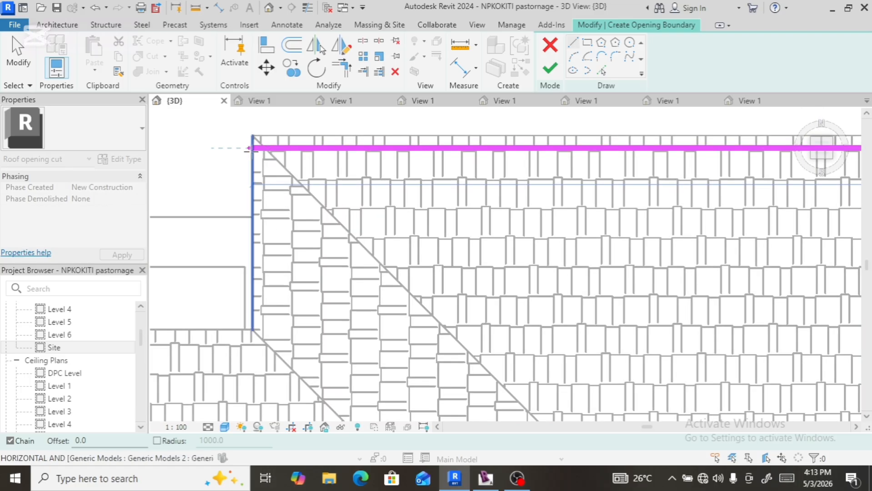
click(250, 149)
key(Escape)
key(Escape)
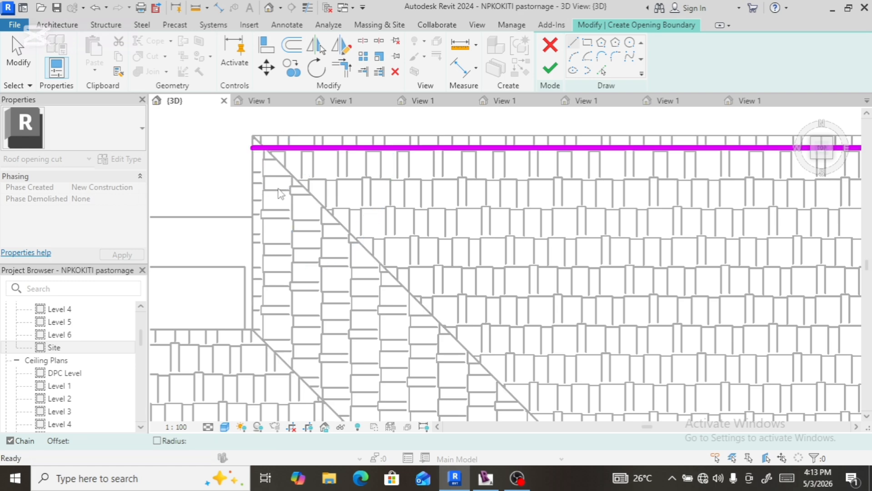
- Shift the 6100 mm line north onto the eastern rear projection's roof edge and draw a line 880 mm down its west edge
click(331, 148)
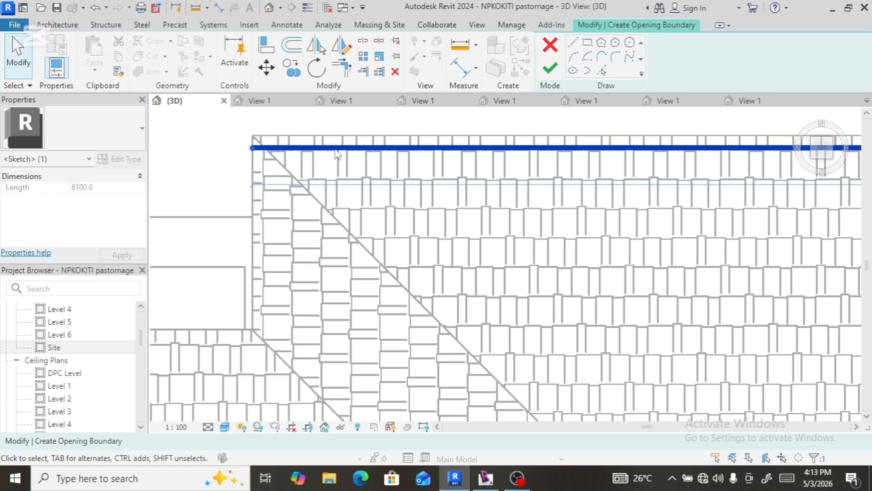
mouse_move(343, 141)
mouse_down()
mouse_move(343, 128)
mouse_move(338, 135)
mouse_up()
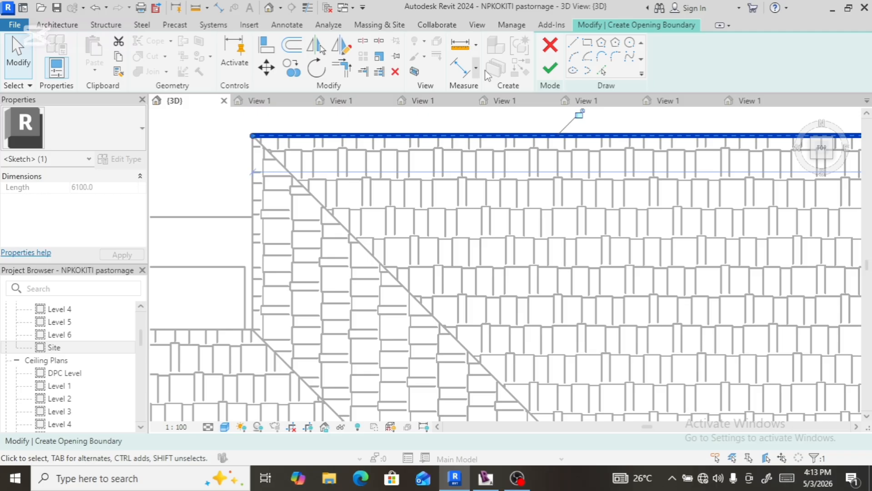
click(572, 42)
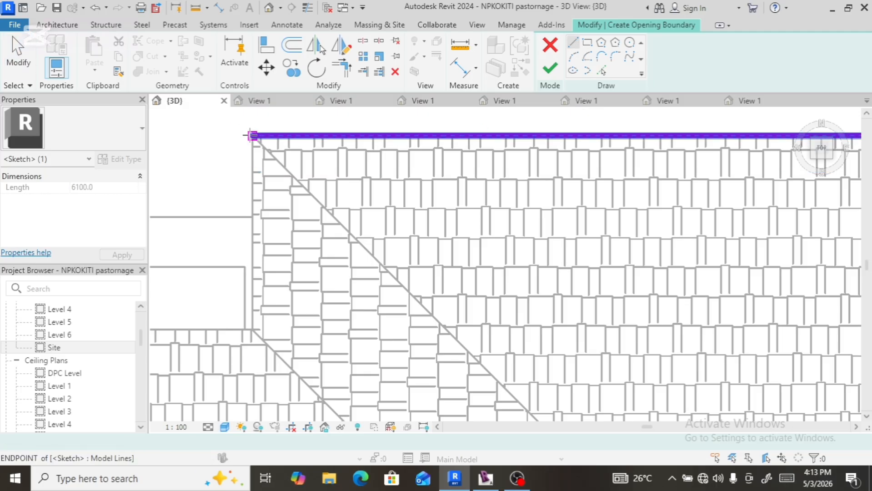
click(252, 136)
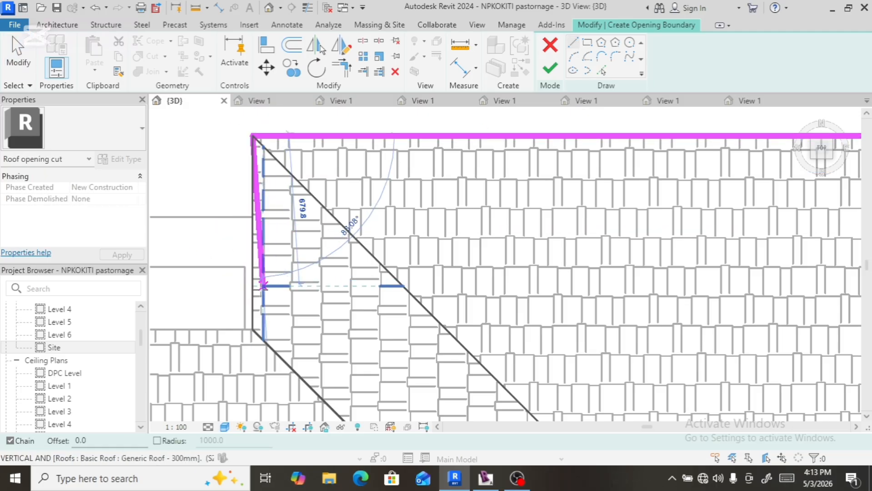
click(253, 332)
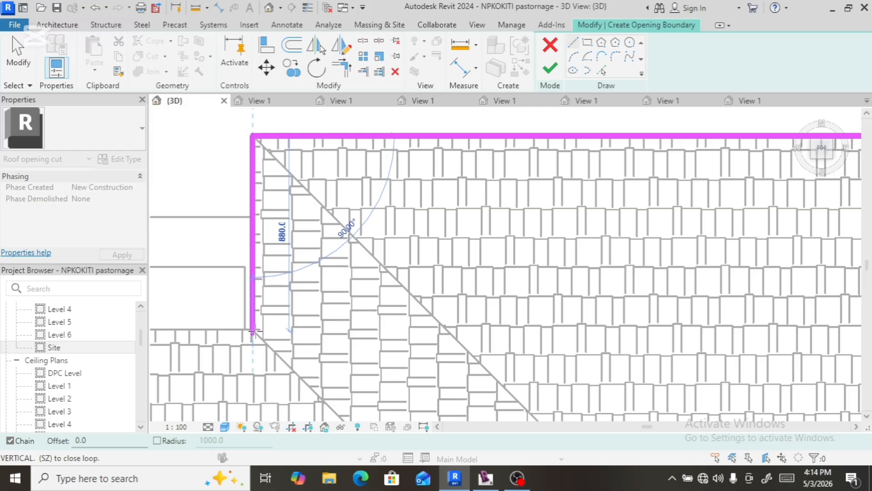
- Continue the boundary 1160 mm west across the recess between the rear projections and 880 mm up the western projection's east edge
scroll(412, 305, down, 5)
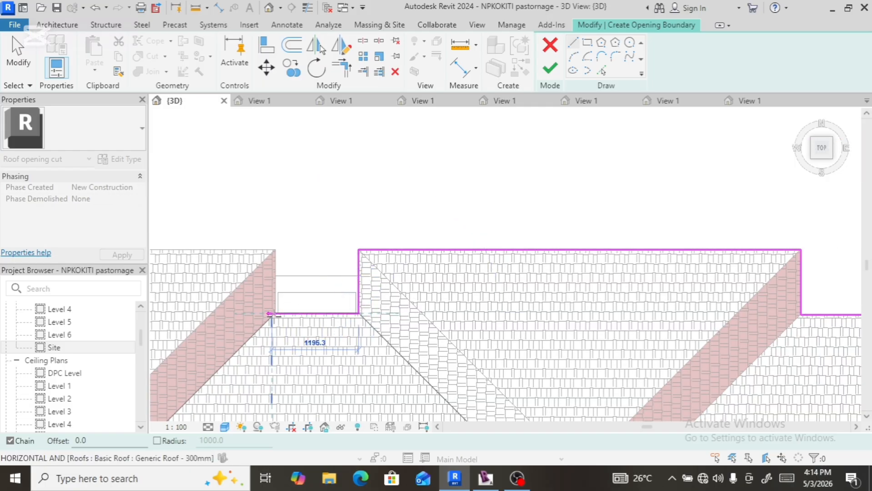
scroll(271, 314, up, 5)
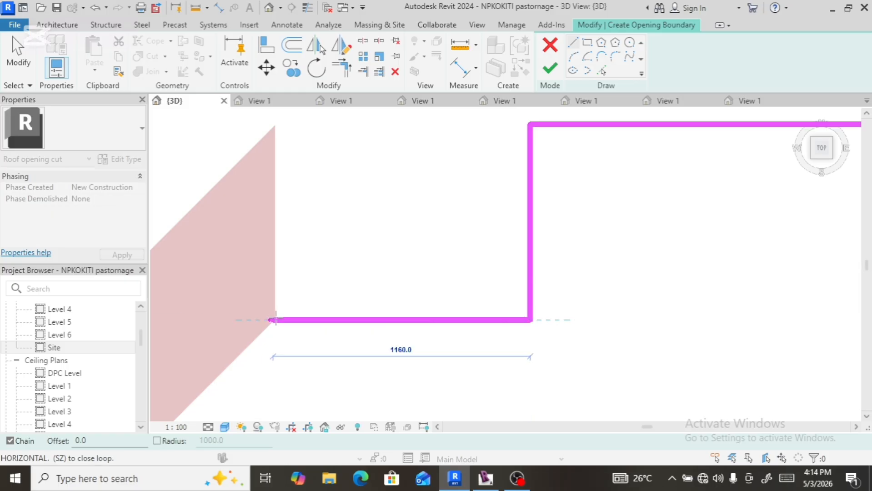
click(273, 284)
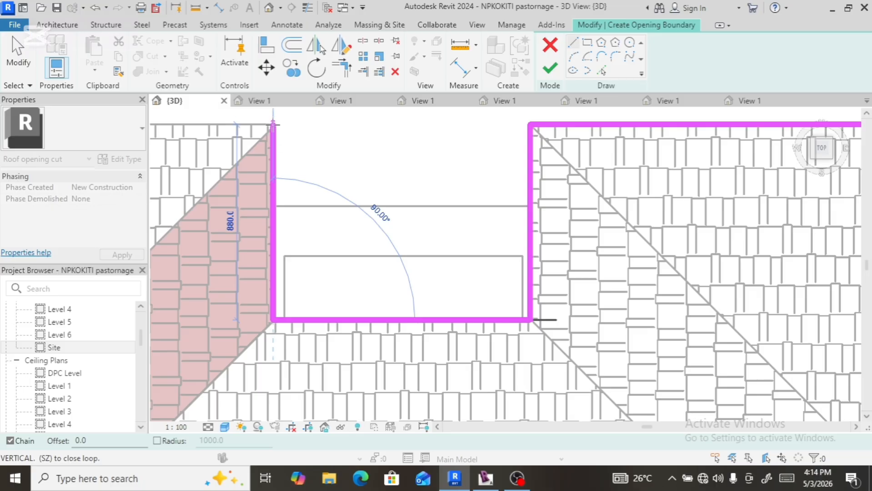
click(272, 123)
- Trace the boundary across the western rear projection's north edge and 900 mm down its west edge to the main north eave
scroll(418, 145, down, 6)
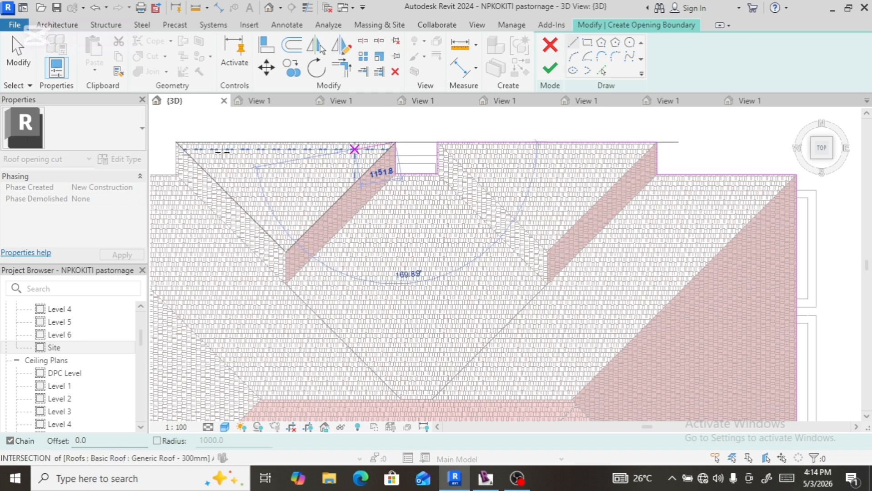
scroll(176, 142, up, 6)
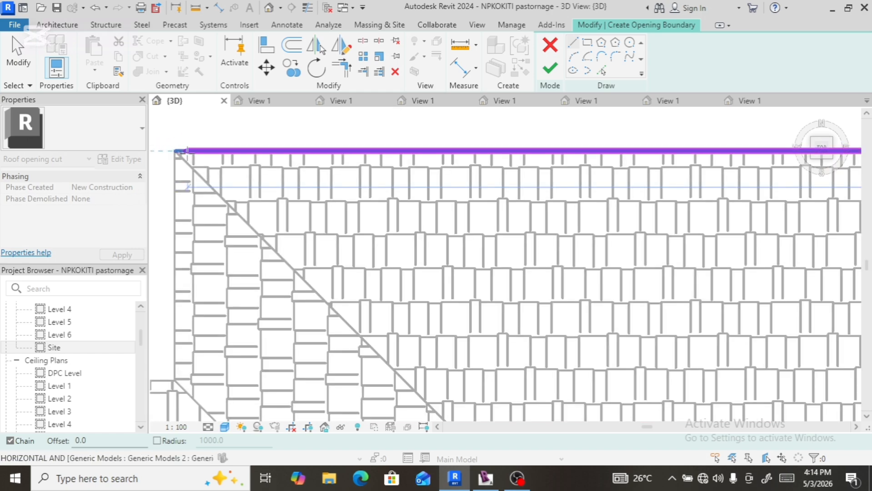
click(176, 151)
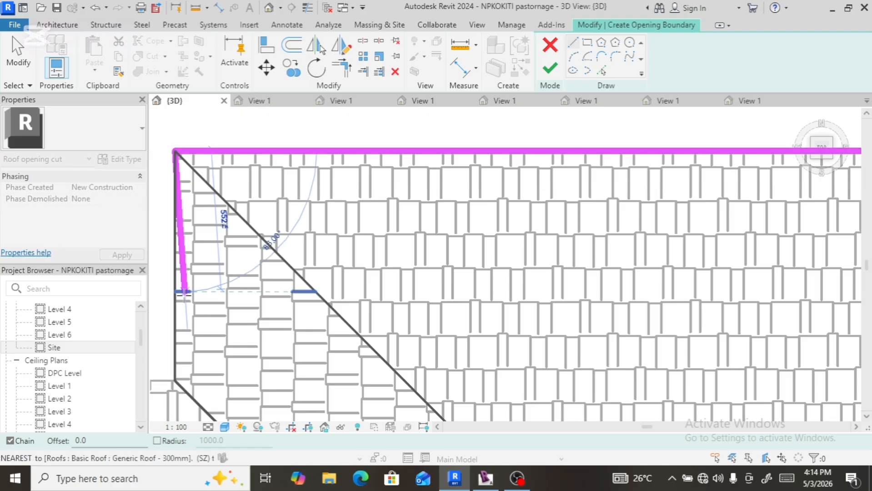
click(175, 379)
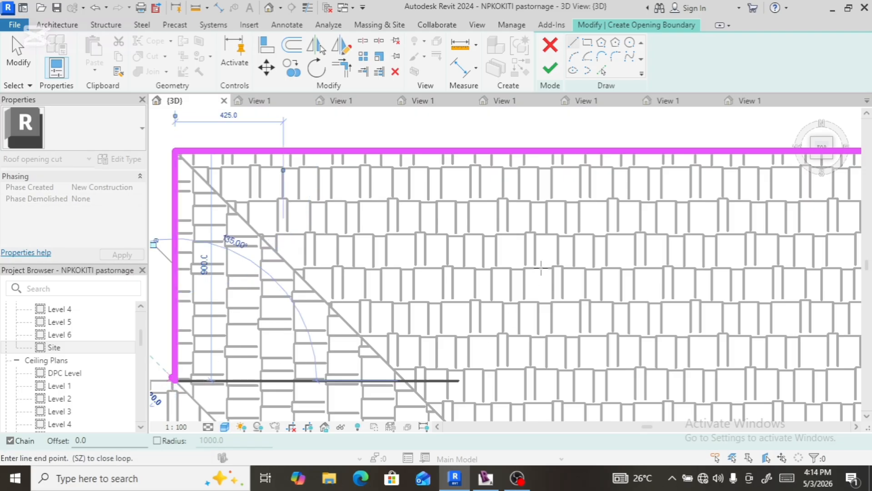
- Extend the boundary 3875 mm west to the roof's northwest corner and down the west eave to the side projection
scroll(540, 268, down, 6)
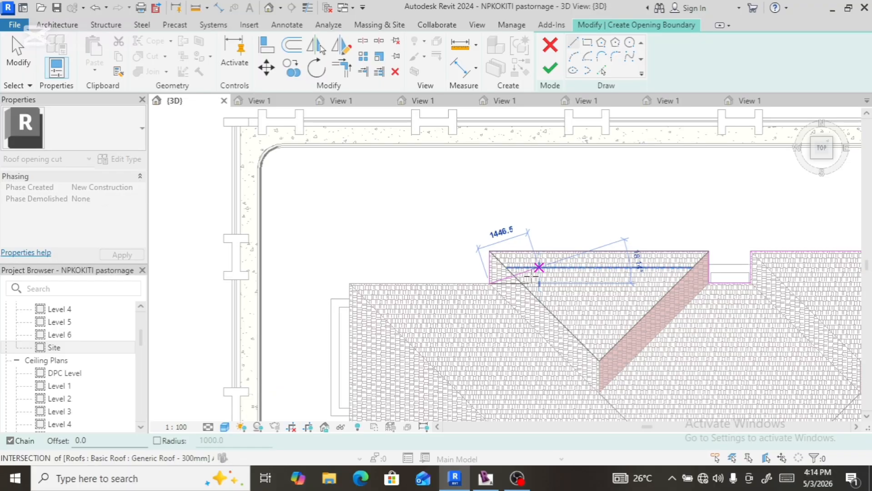
click(349, 283)
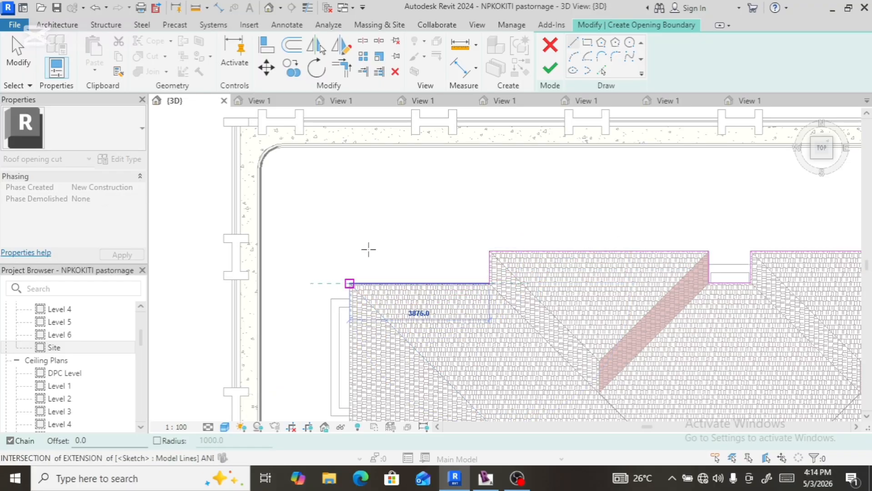
scroll(368, 250, down, 3)
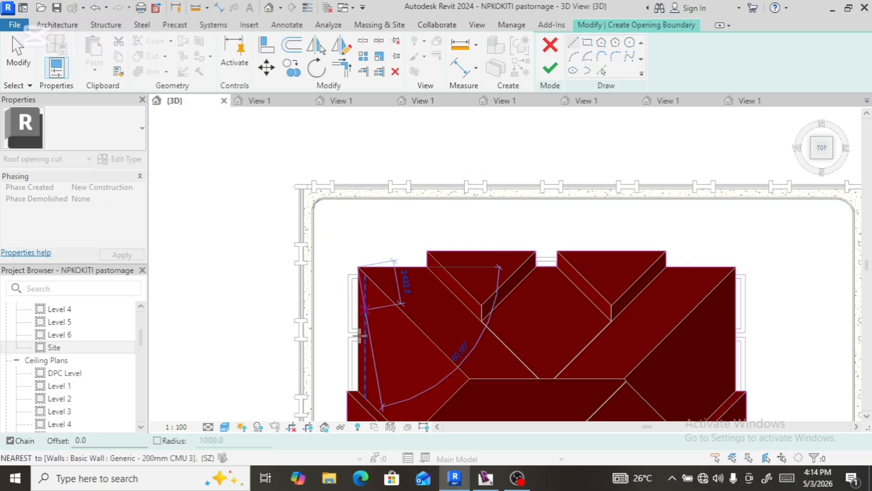
scroll(367, 385, up, 6)
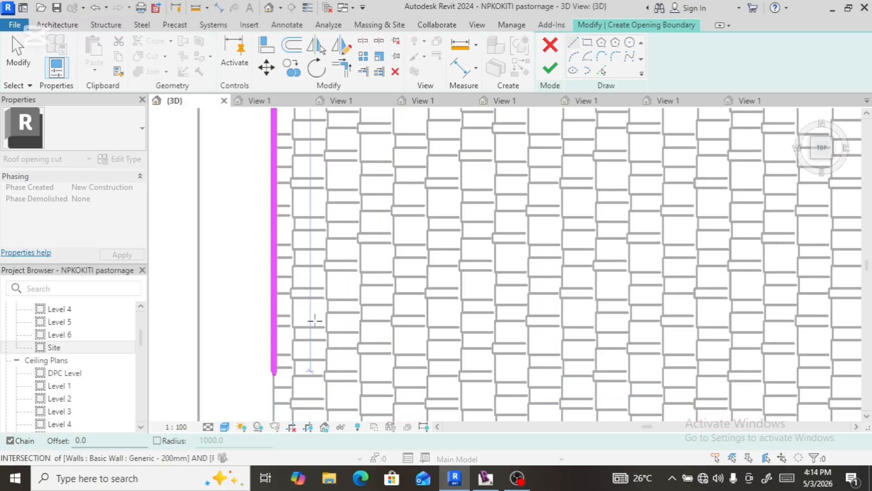
scroll(341, 282, down, 4)
scroll(330, 310, up, 4)
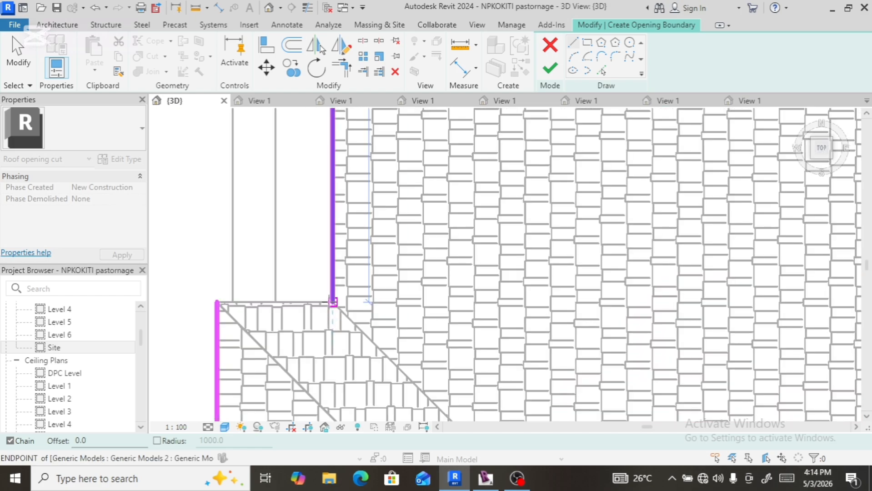
click(332, 302)
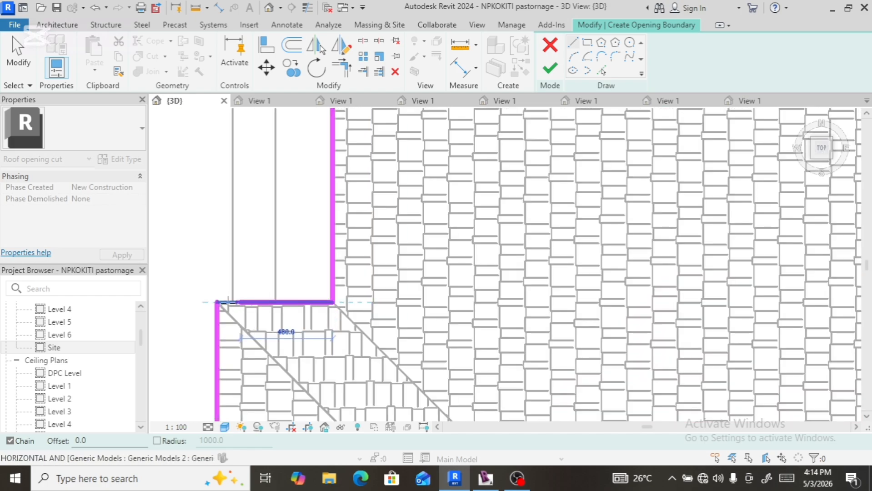
- Close the boundary loop with a line about 600 mm long across the western side projection's north end to the first line's start
click(217, 302)
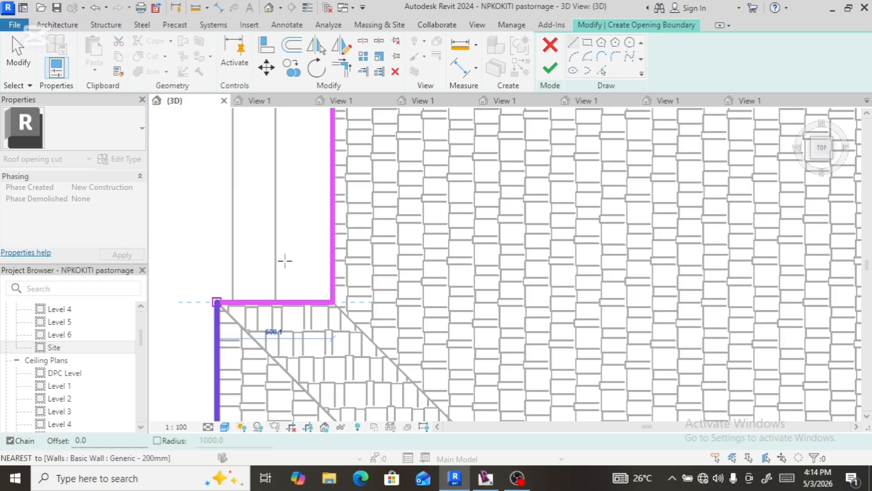
click(217, 302)
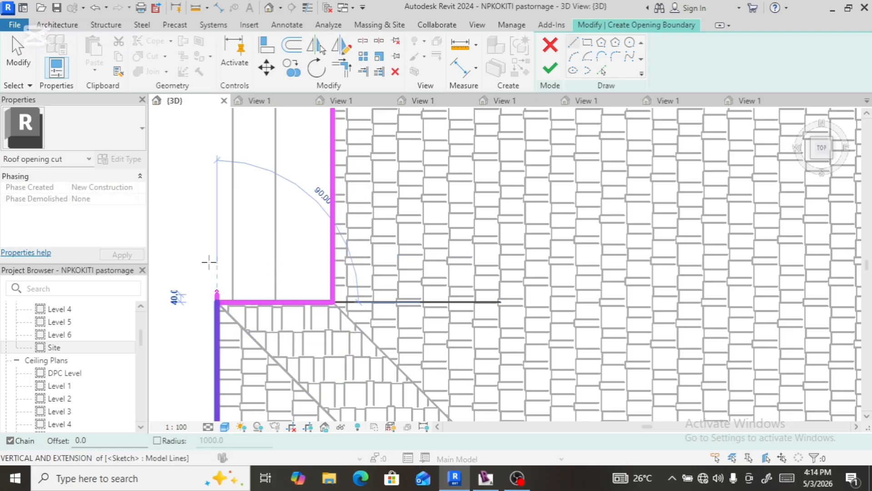
scroll(223, 244, down, 2)
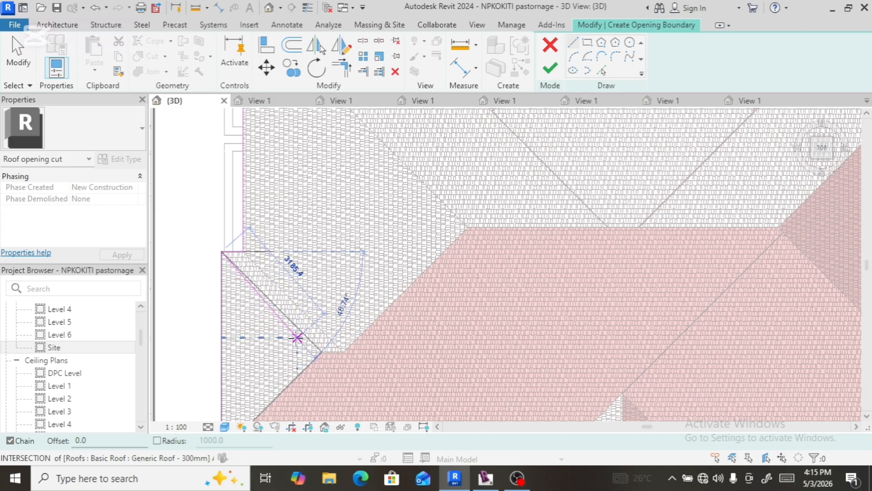
- Trace the western side projection's northwest hip about 3940 mm southeast and its short ridge about 600 mm east
click(322, 351)
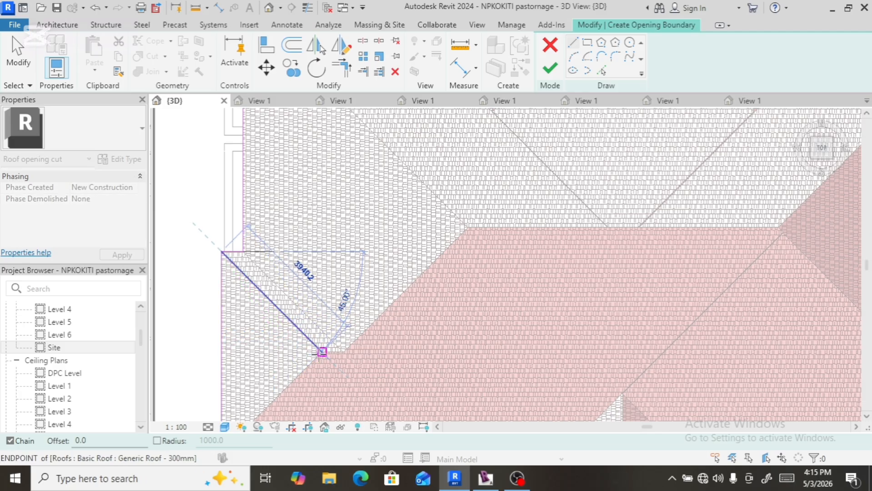
scroll(322, 351, up, 2)
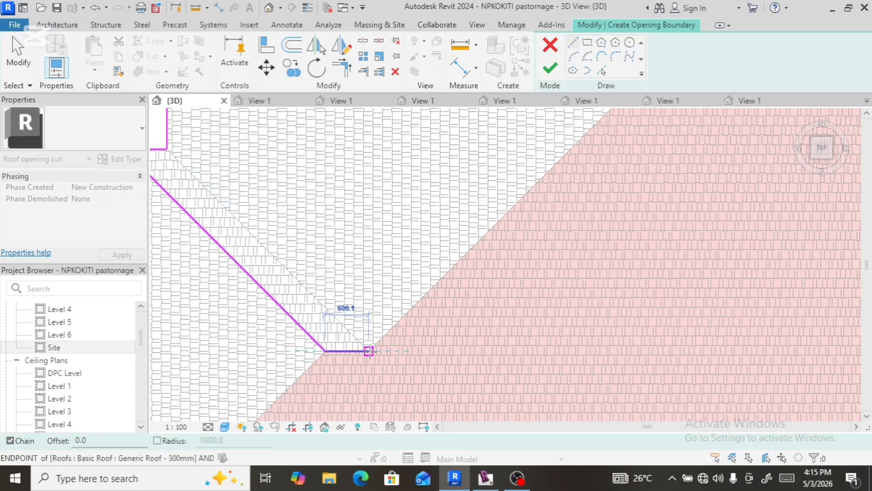
click(369, 350)
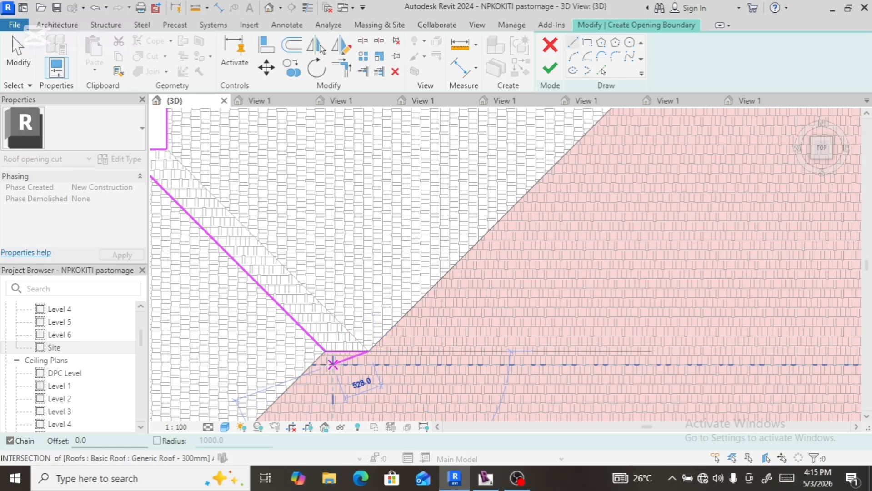
key(Escape)
key(Escape)
- Draw a boundary line about 3940 mm long from the short ridge's west end to the roof's southwest corner
key(l)
key(i)
click(325, 351)
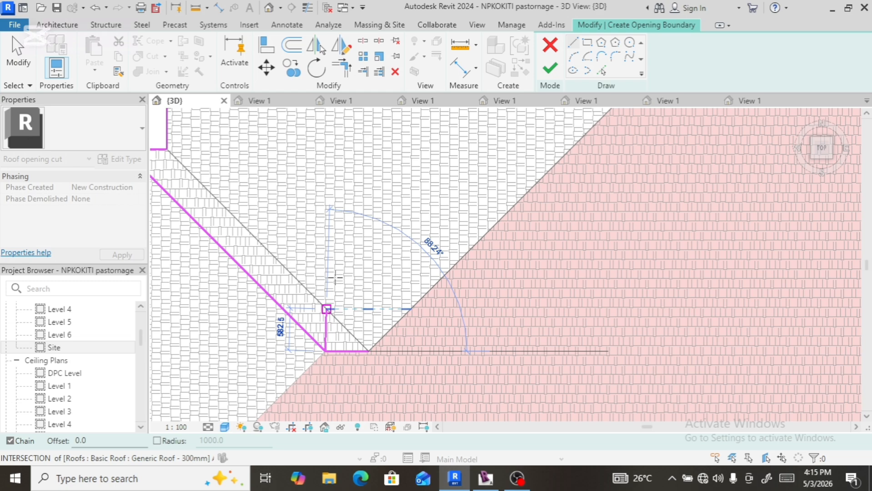
scroll(335, 277, down, 5)
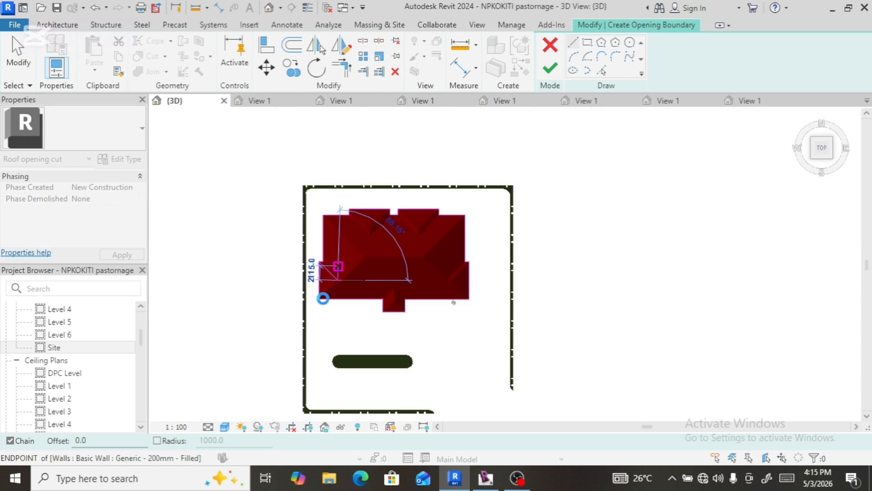
scroll(320, 299, up, 4)
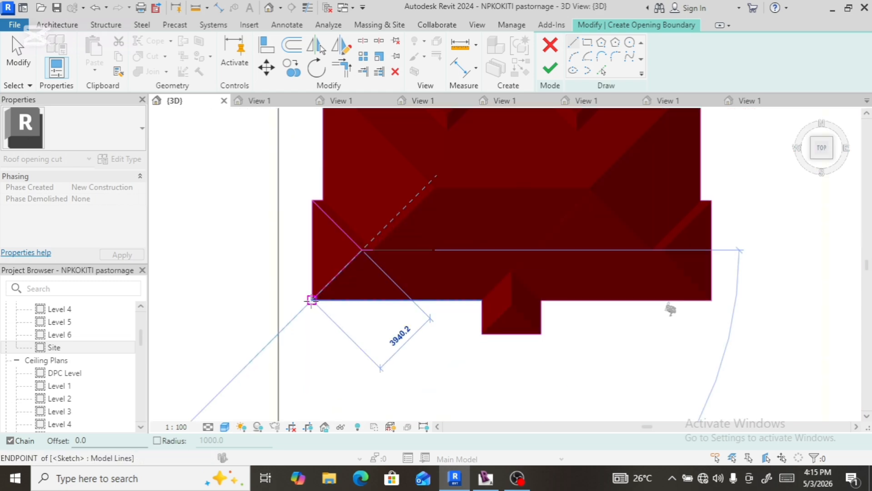
scroll(311, 300, down, 2)
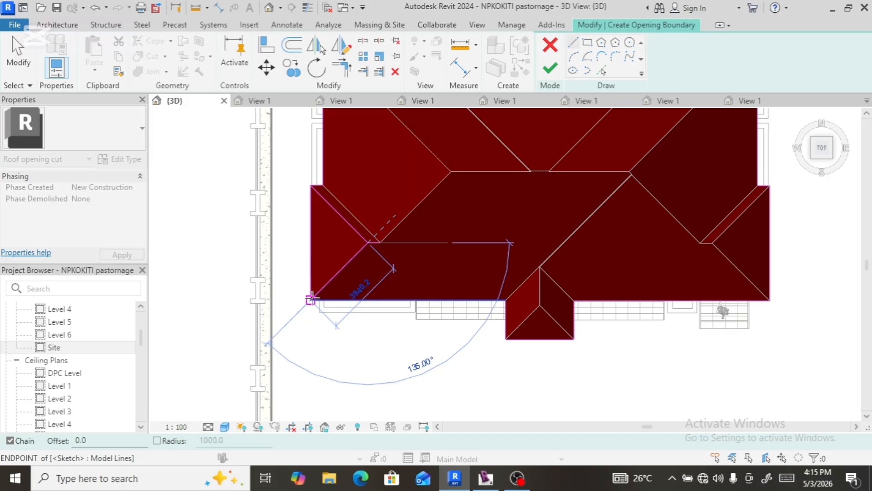
click(311, 300)
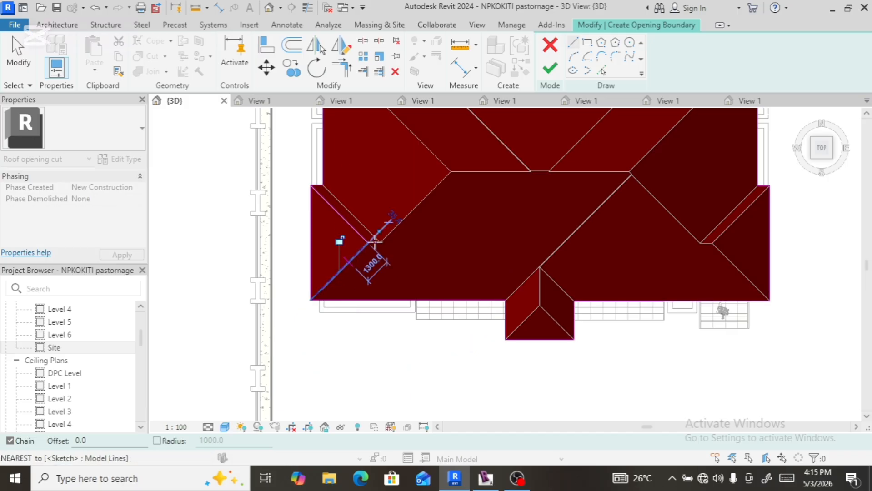
- From the short ridge's east end, trace about 4881 mm up the hip and along the main ridge to its east end
scroll(390, 225, up, 4)
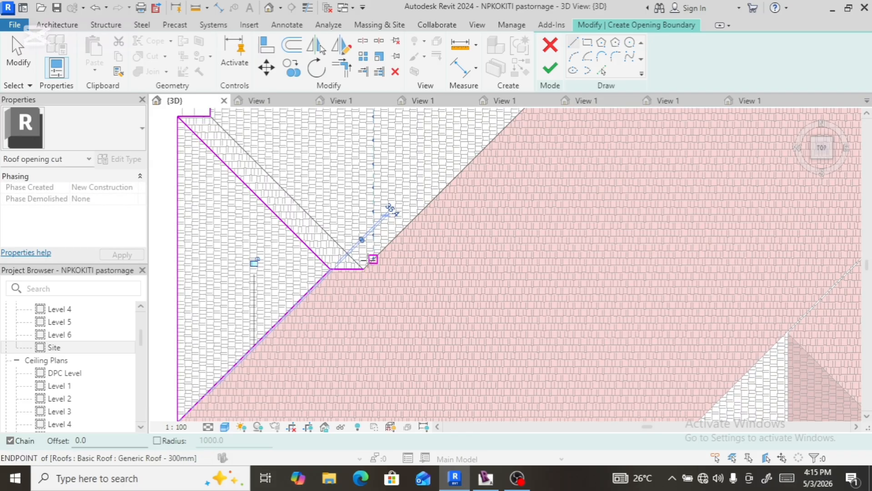
click(363, 269)
scroll(361, 272, down, 4)
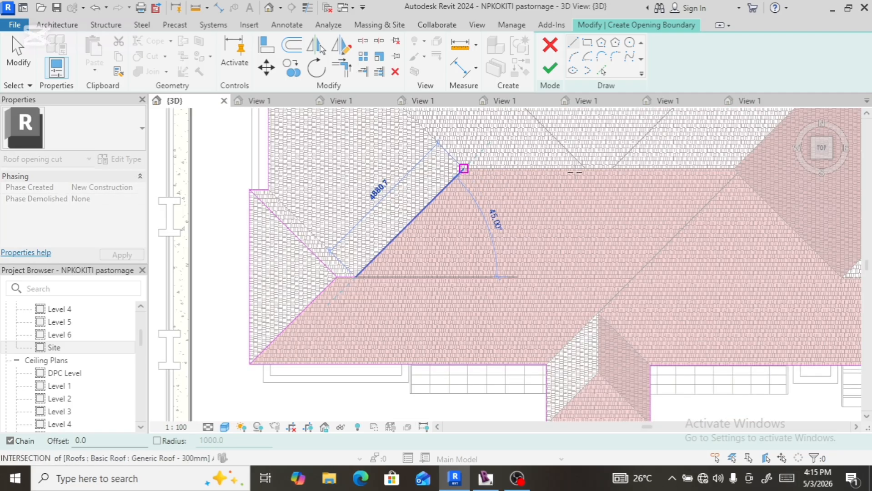
click(463, 168)
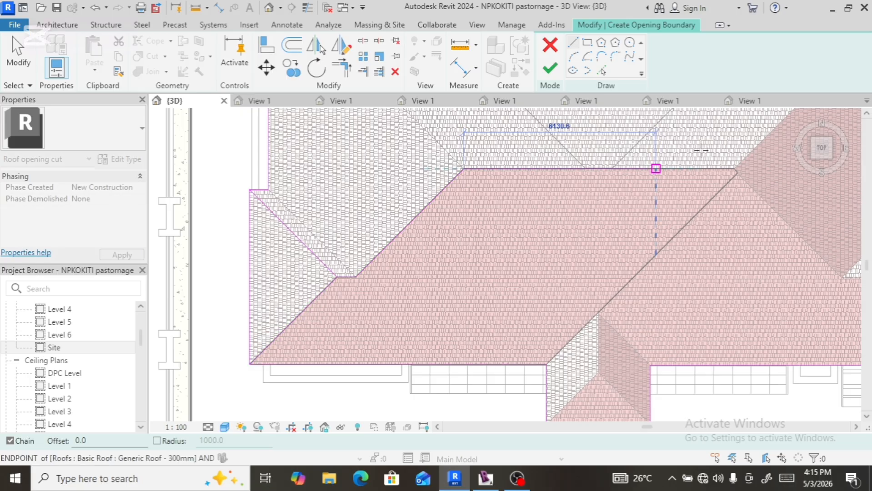
scroll(736, 168, up, 5)
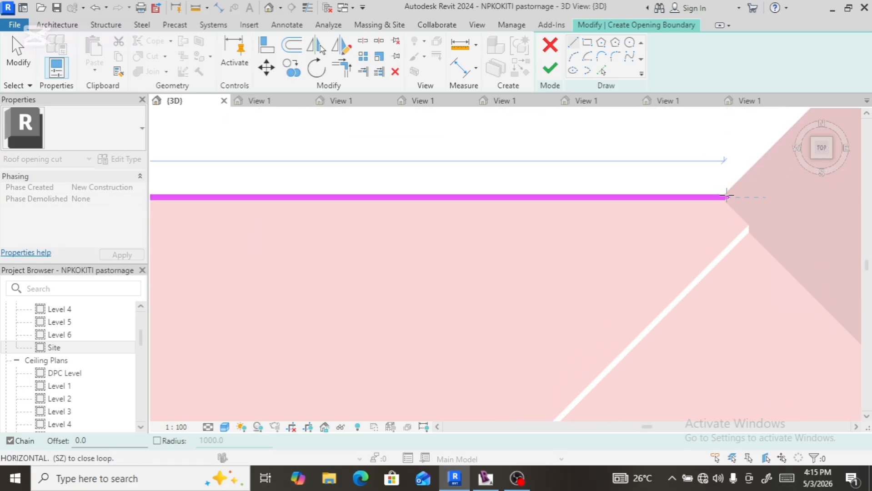
click(719, 197)
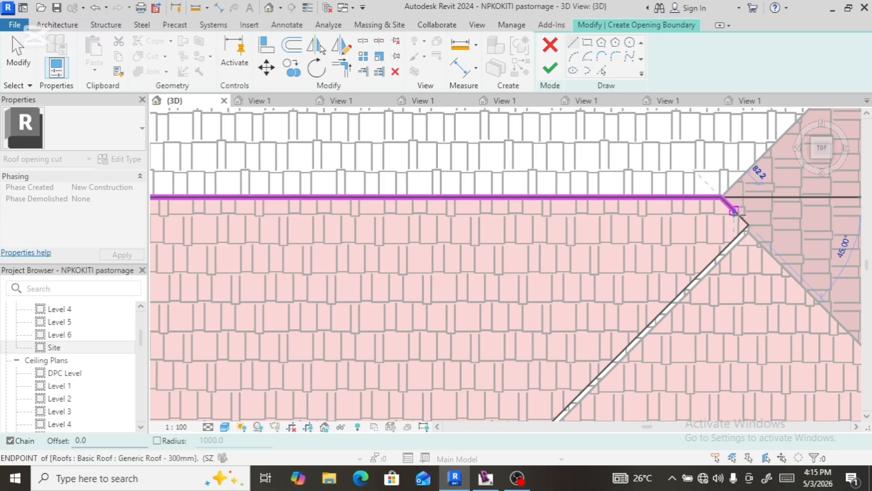
- Extend the boundary from the main ridge's east end down the short diagonal edge and about 32.5 mm south to the diagonal roof joint
scroll(747, 222, up, 4)
scroll(746, 224, up, 3)
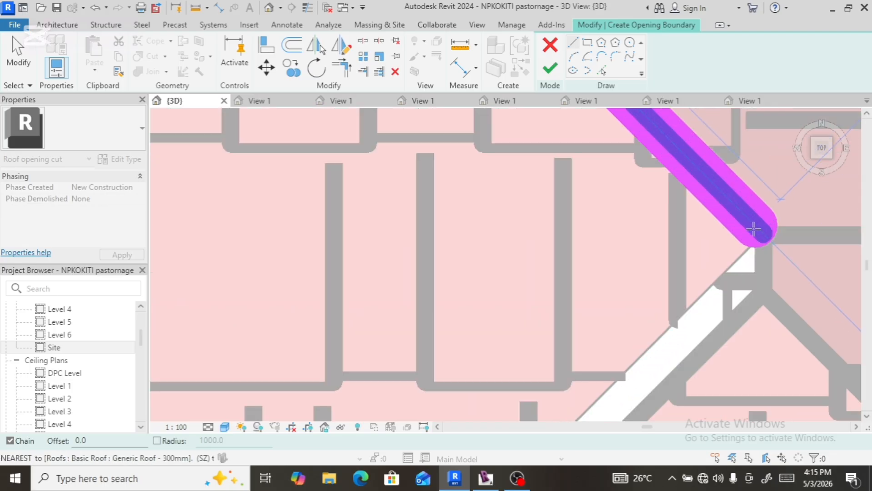
click(763, 233)
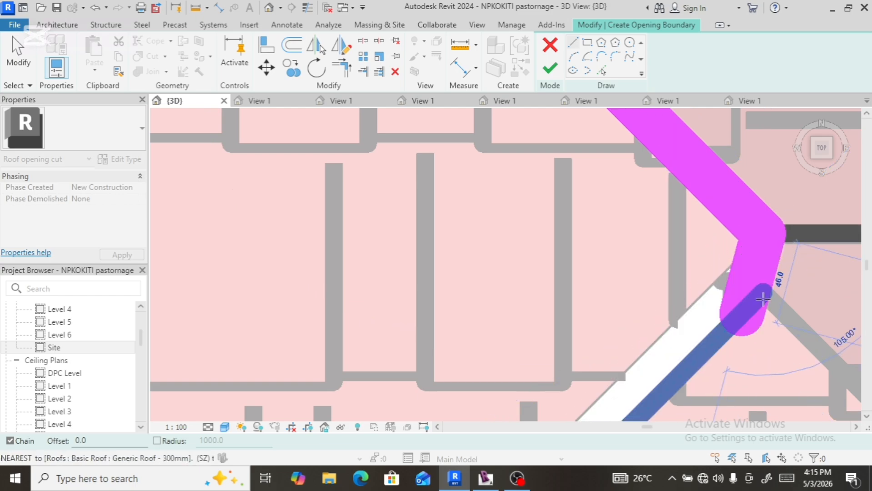
click(763, 299)
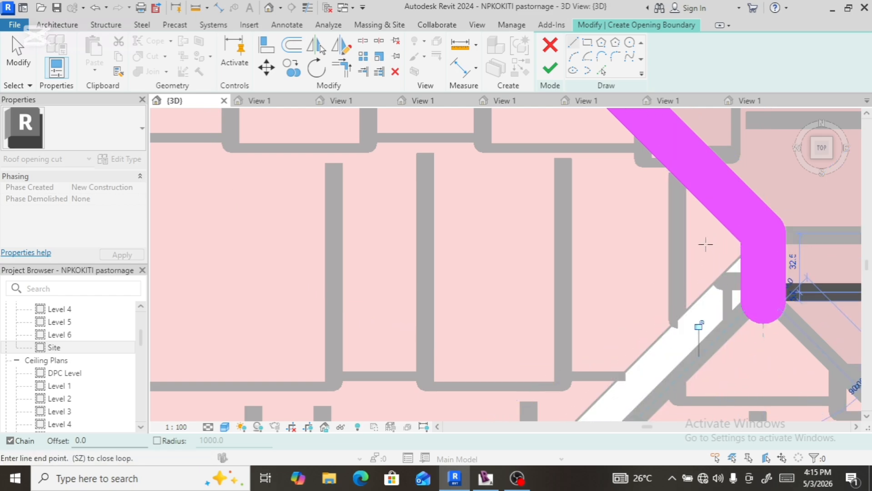
scroll(704, 245, down, 4)
scroll(702, 248, down, 6)
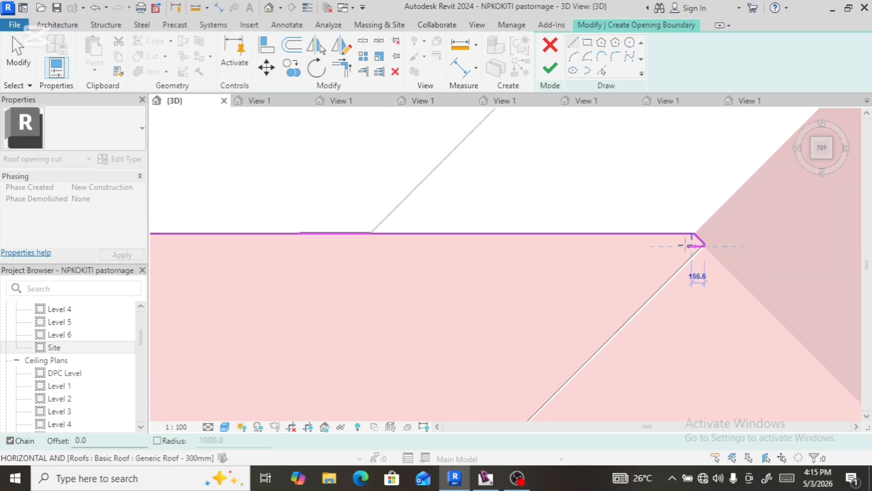
click(703, 246)
scroll(621, 304, down, 2)
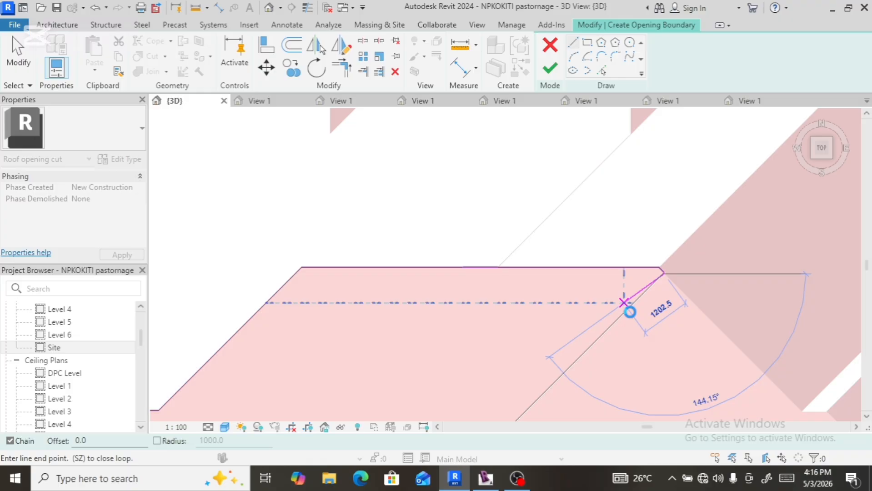
scroll(625, 303, down, 10)
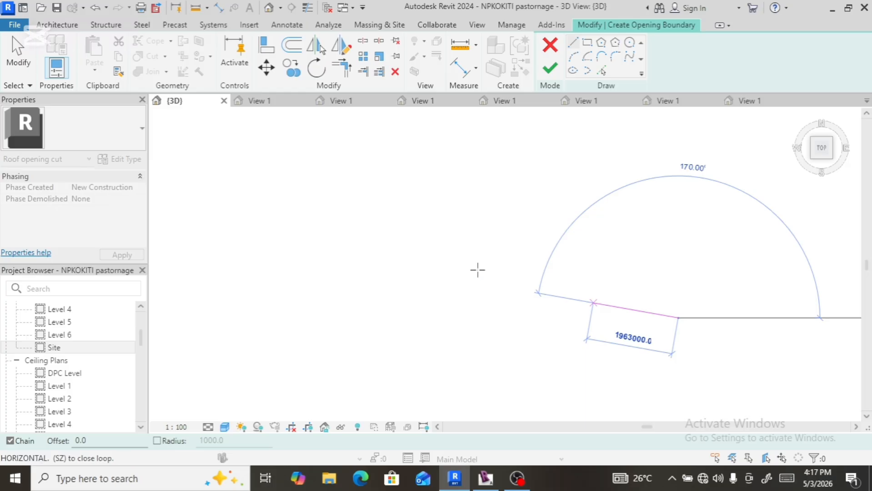
key(Escape)
key(Escape)
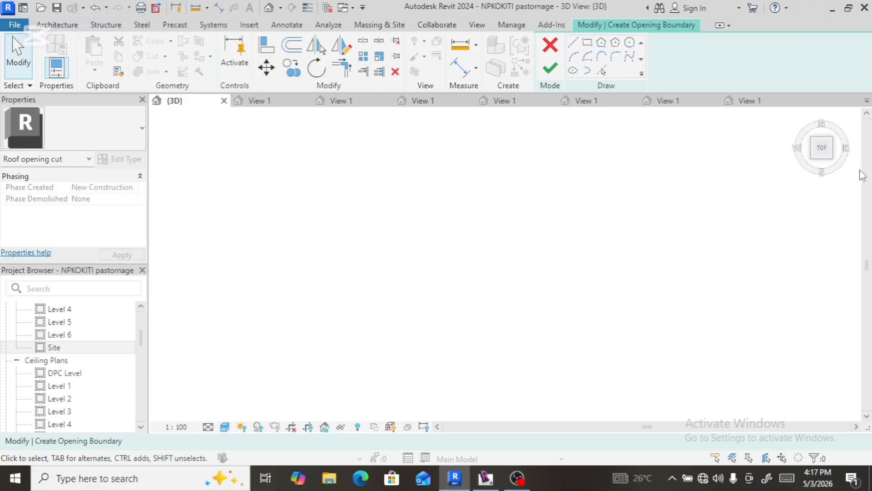
- Restore the 3D view's home orientation, return it to a north-up top view and examine the boundary's open end by the main ridge
mouse_move(801, 124)
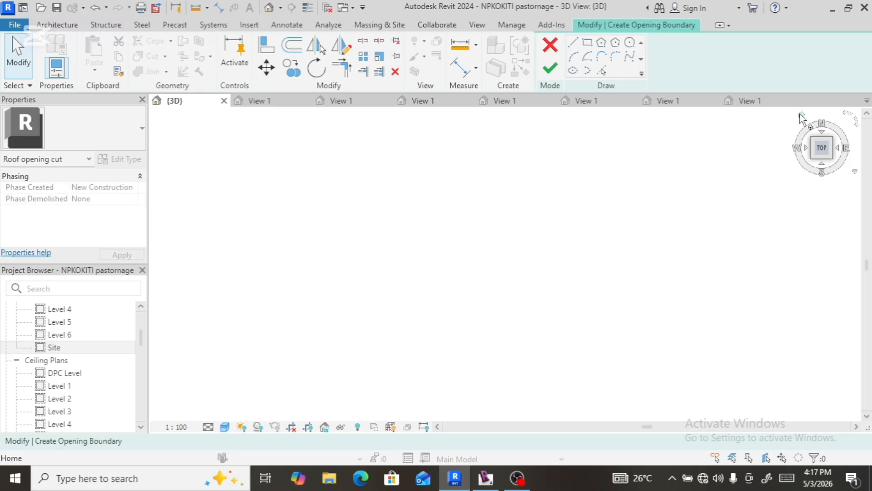
click(800, 116)
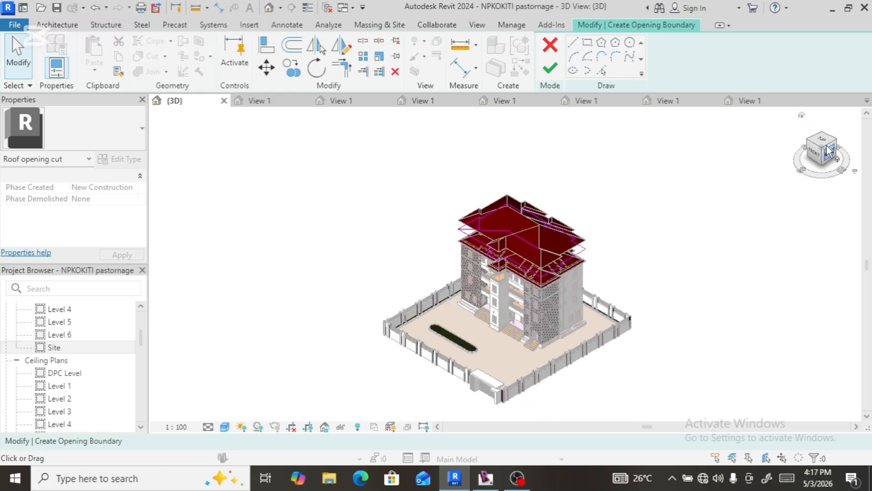
click(822, 142)
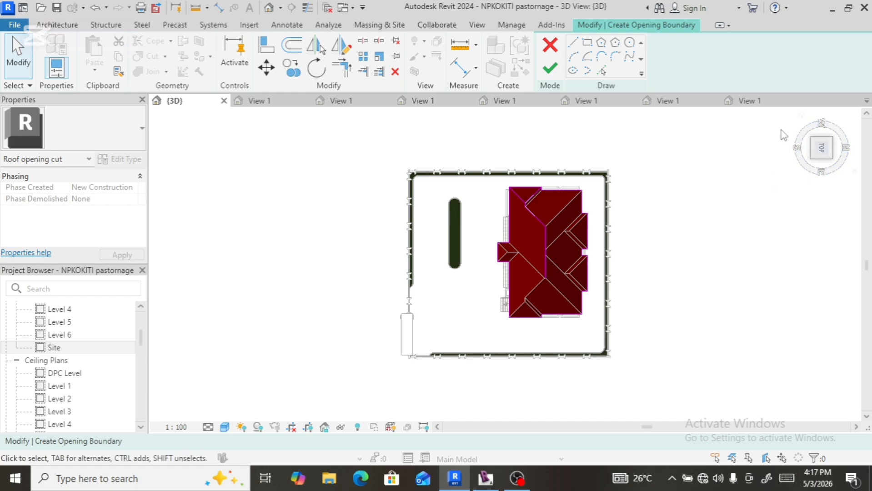
scroll(564, 294, up, 4)
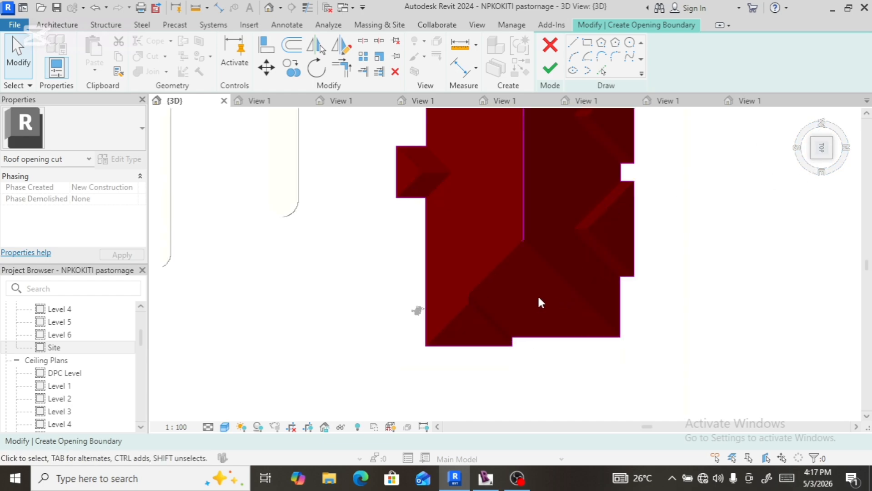
click(809, 149)
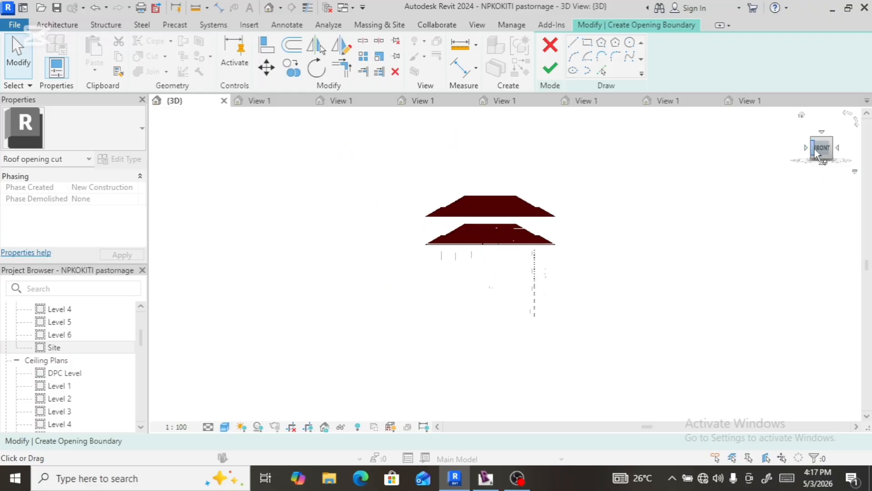
click(822, 136)
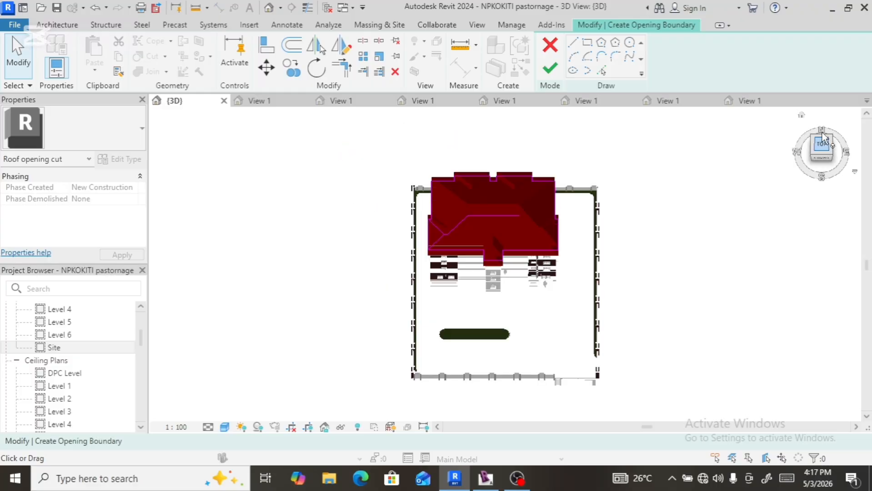
scroll(527, 234, up, 4)
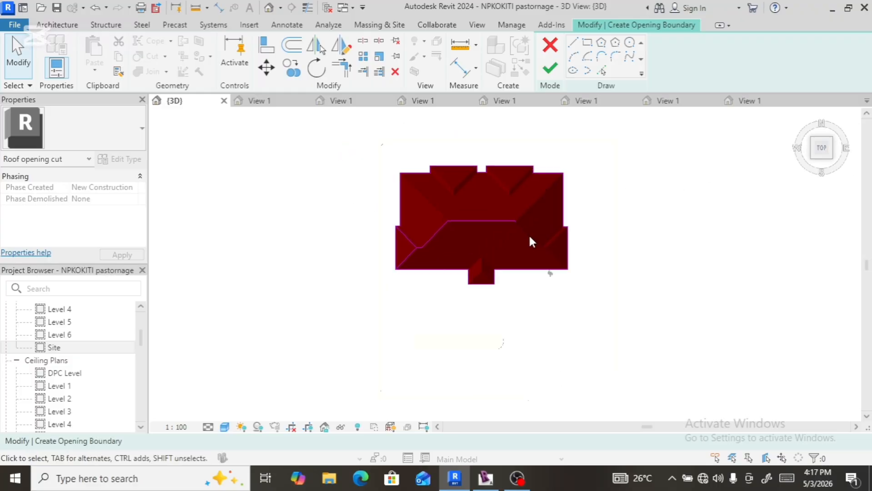
scroll(510, 227, up, 5)
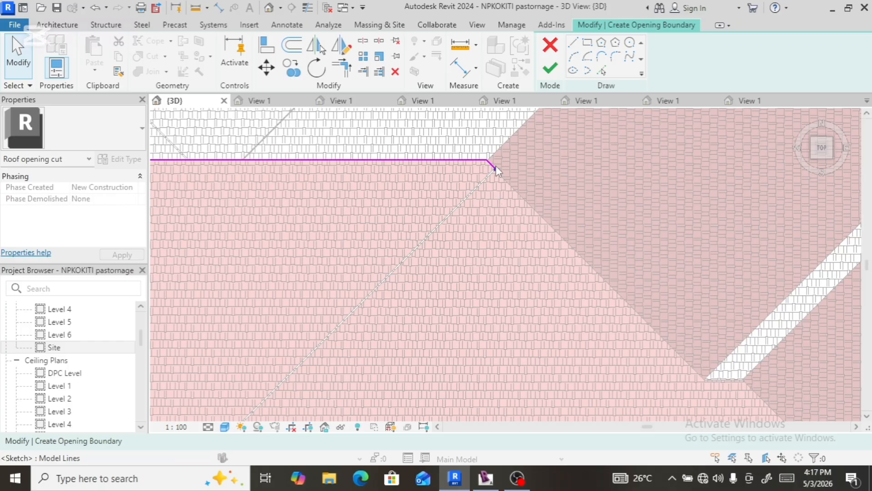
scroll(496, 173, up, 2)
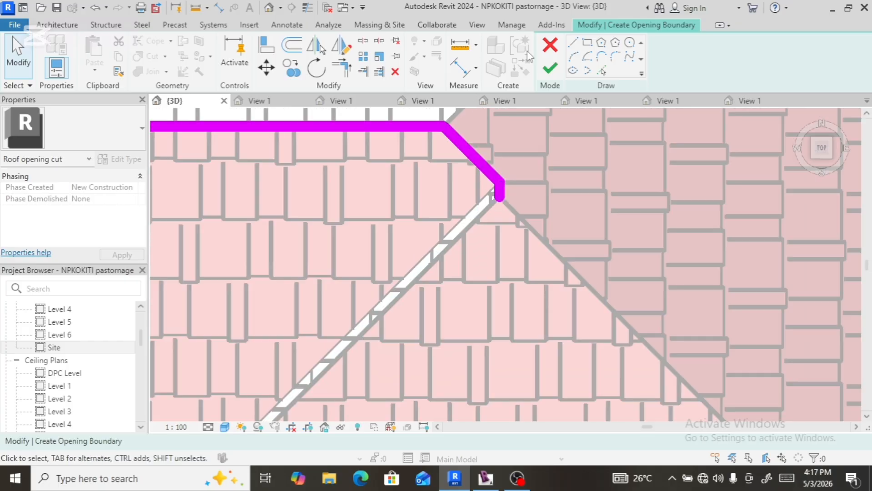
- From the boundary's open end by the main ridge, draw a diagonal line about 6297 mm long southwest to the porch ridge's north end
click(572, 45)
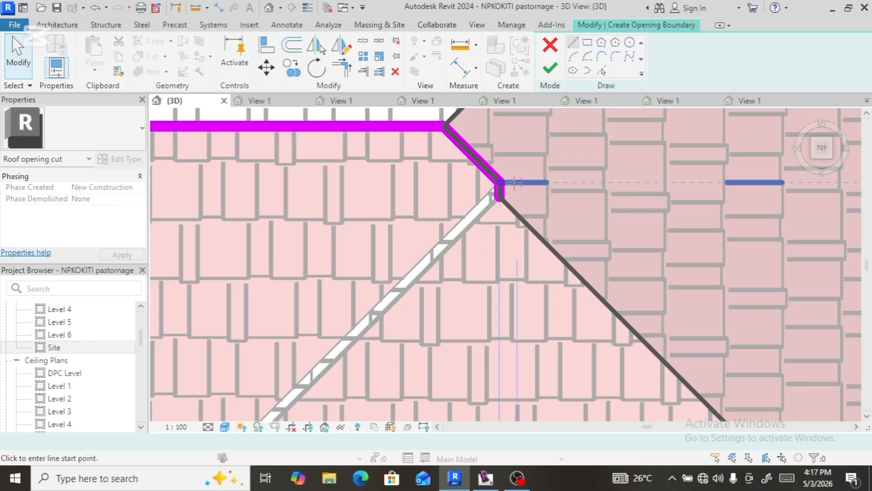
click(498, 196)
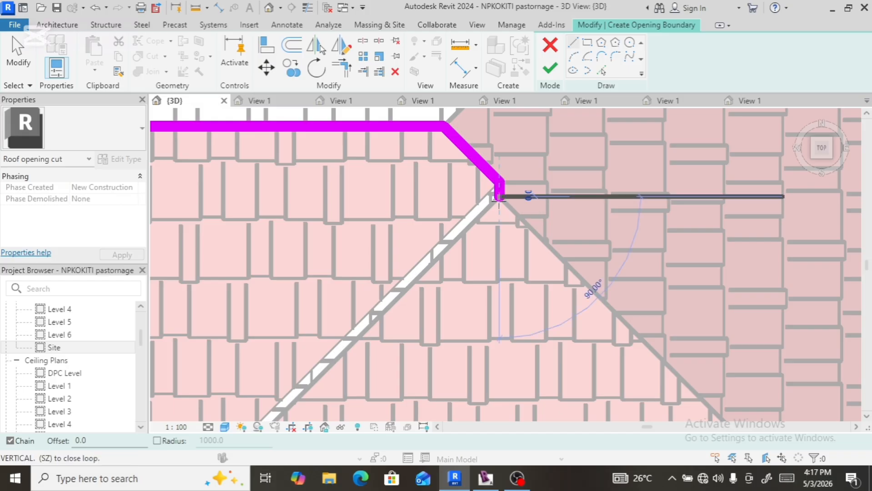
scroll(583, 189, down, 3)
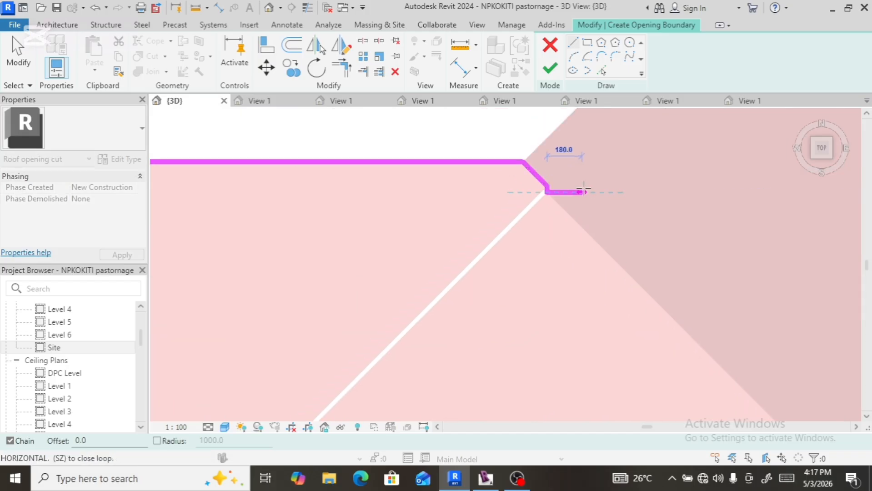
scroll(584, 188, down, 2)
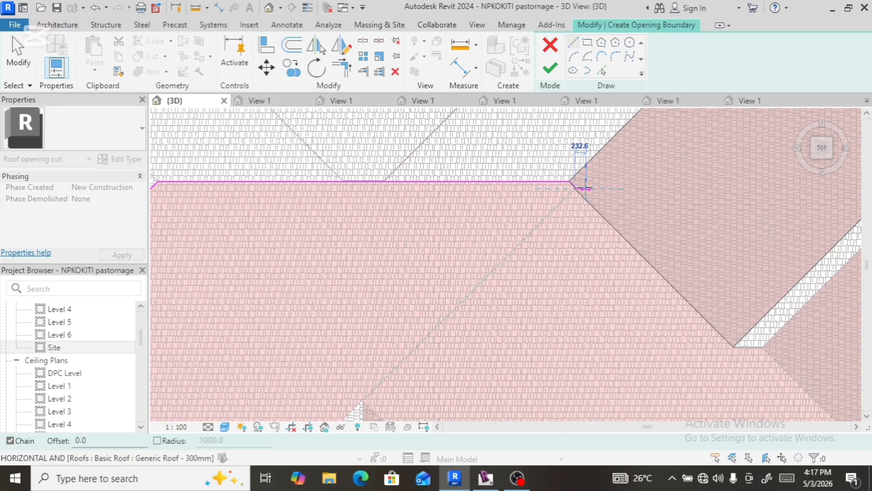
scroll(585, 188, down, 3)
click(582, 185)
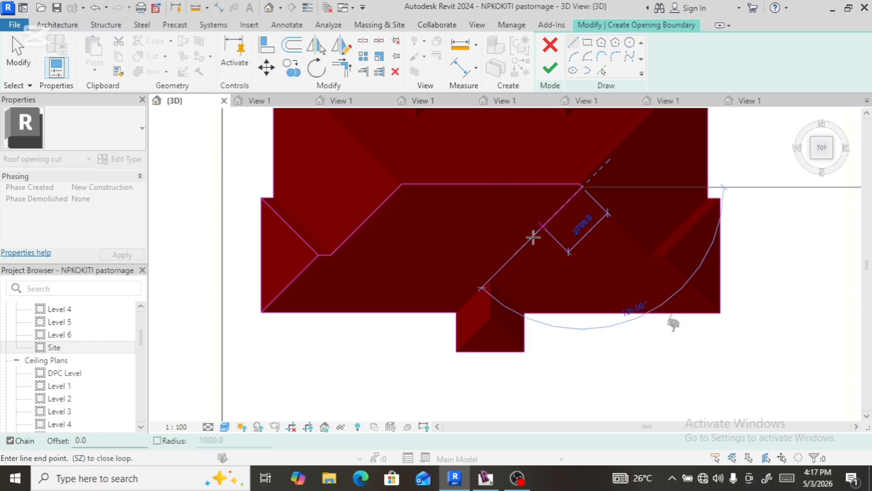
scroll(491, 276, up, 4)
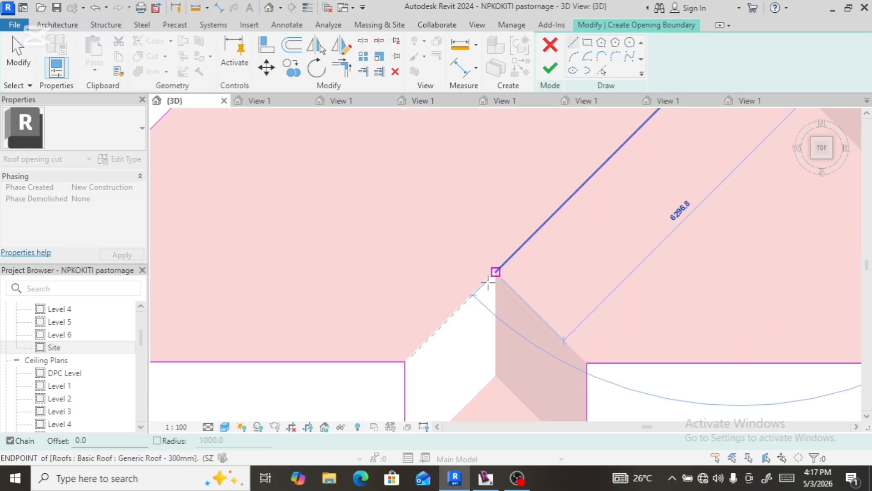
scroll(503, 256, up, 2)
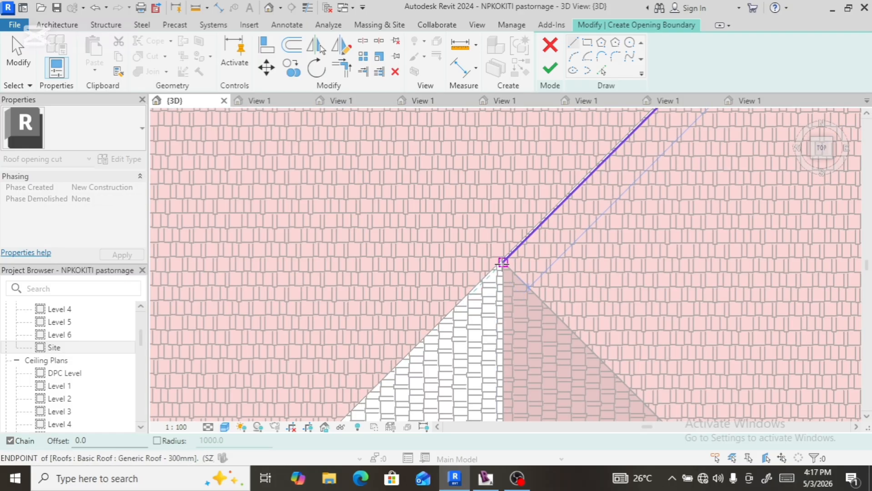
click(500, 296)
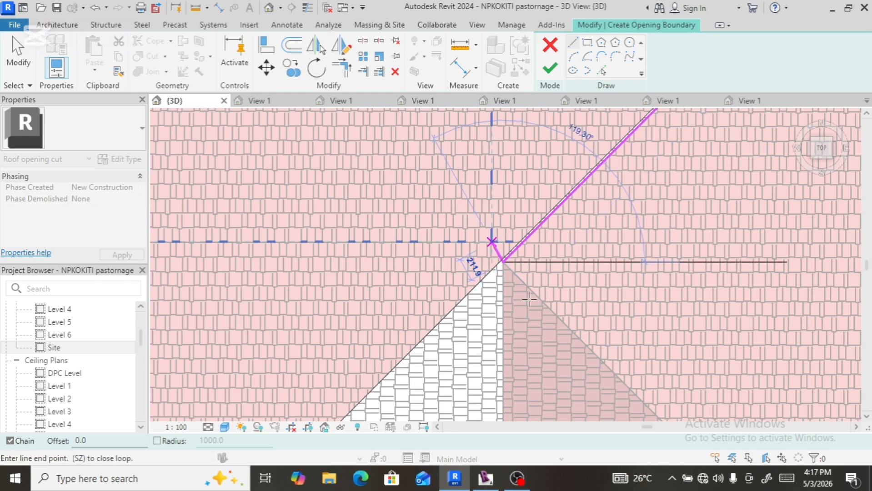
- Extend the opening boundary about 1900 mm south along the porch ridge to its south end
scroll(498, 333, down, 6)
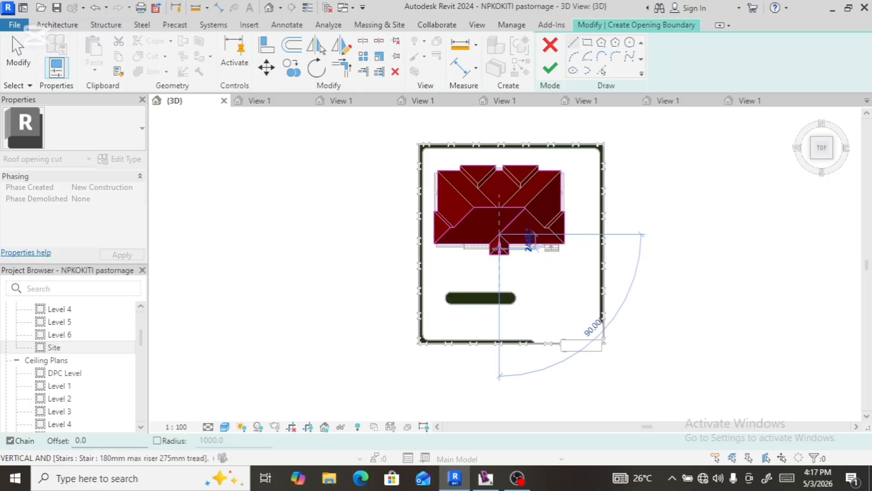
scroll(498, 247, up, 6)
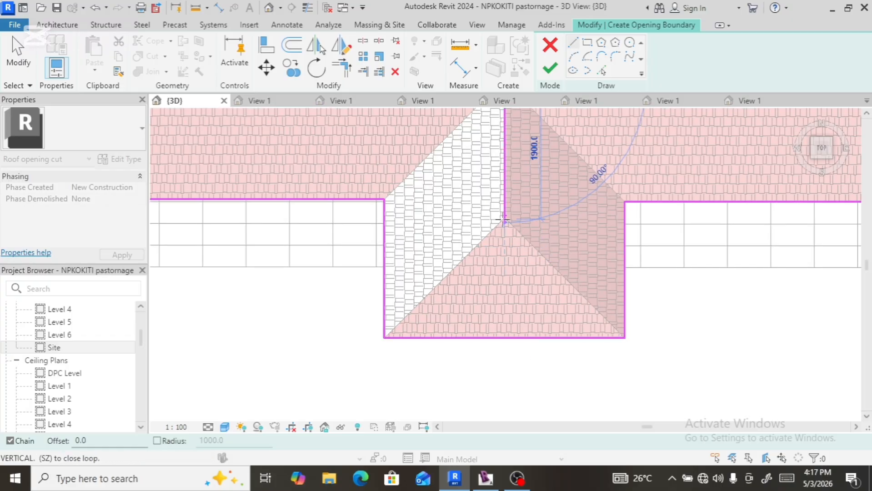
scroll(504, 221, up, 5)
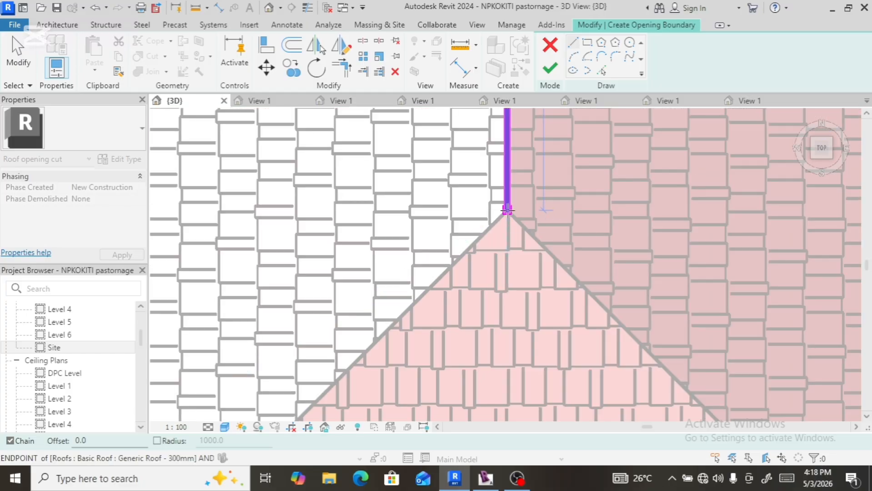
click(506, 209)
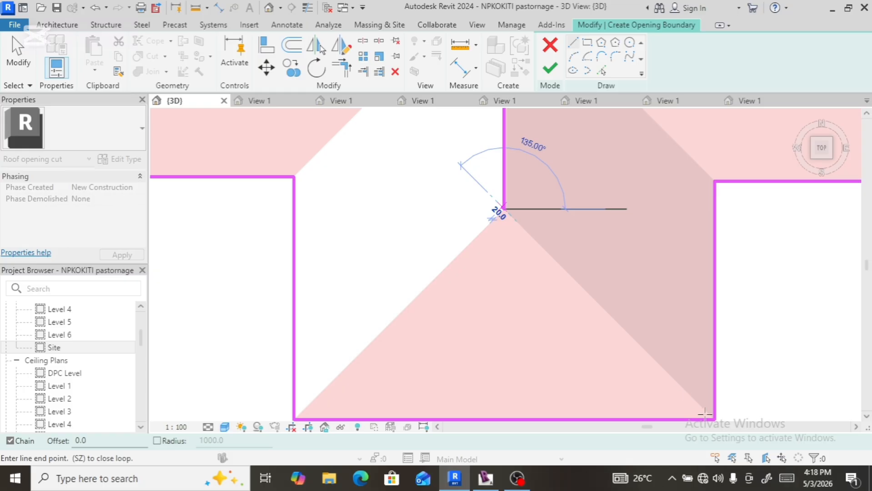
- Trace both porch hips from the ridge's south end to the porch roof's southeast and southwest corners, each about 2348 mm long
scroll(712, 415, down, 2)
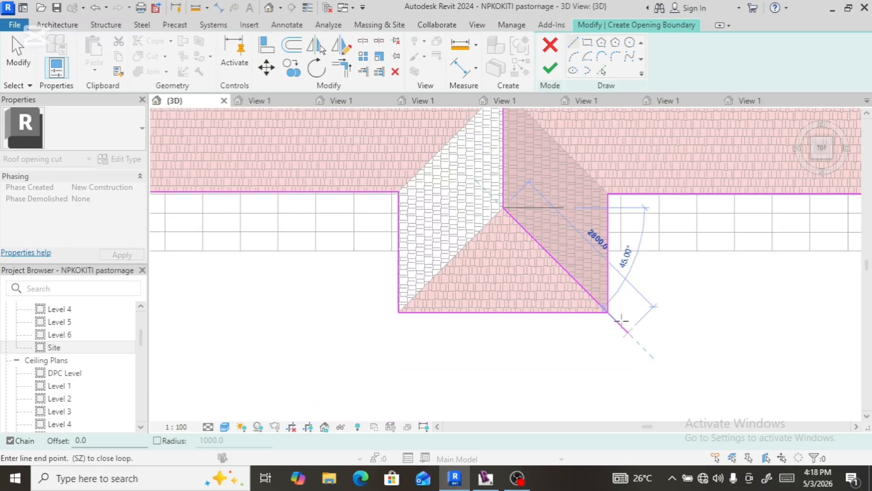
click(606, 311)
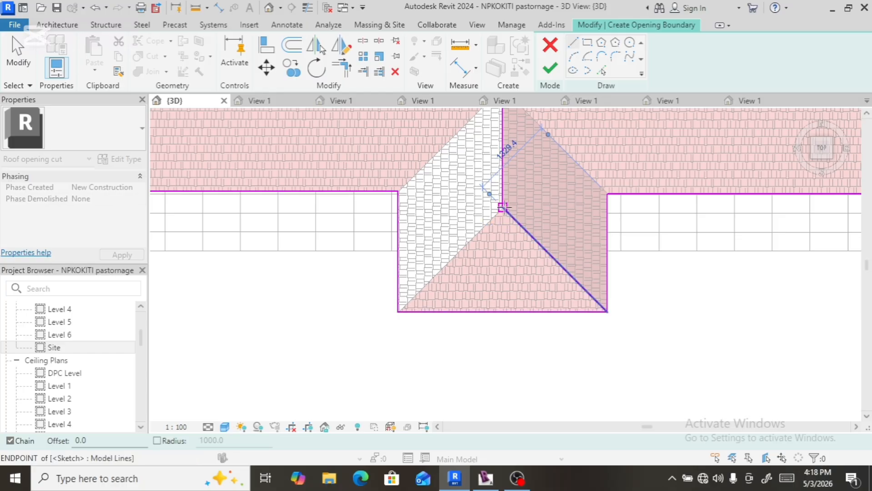
click(502, 207)
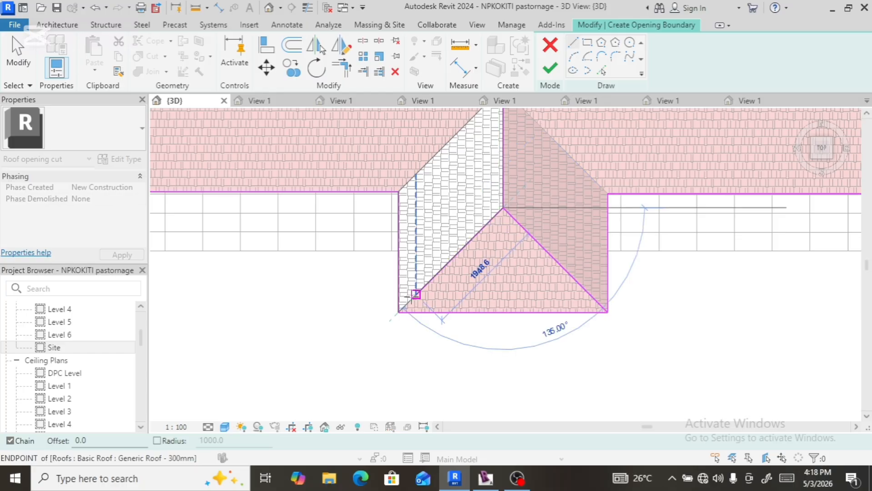
click(396, 332)
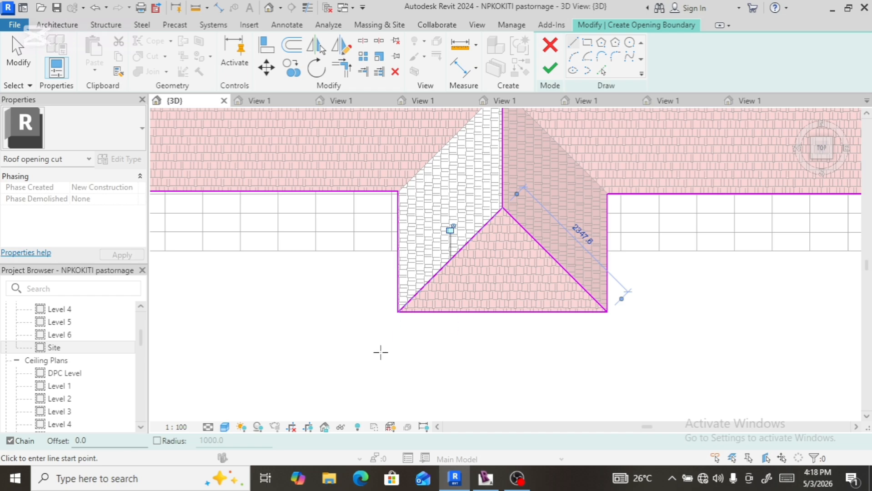
- From the diagonal joint by the main ridge's east end, draw a boundary line about 4700 mm southeast to the eastern short ridge's west end
scroll(380, 359, down, 3)
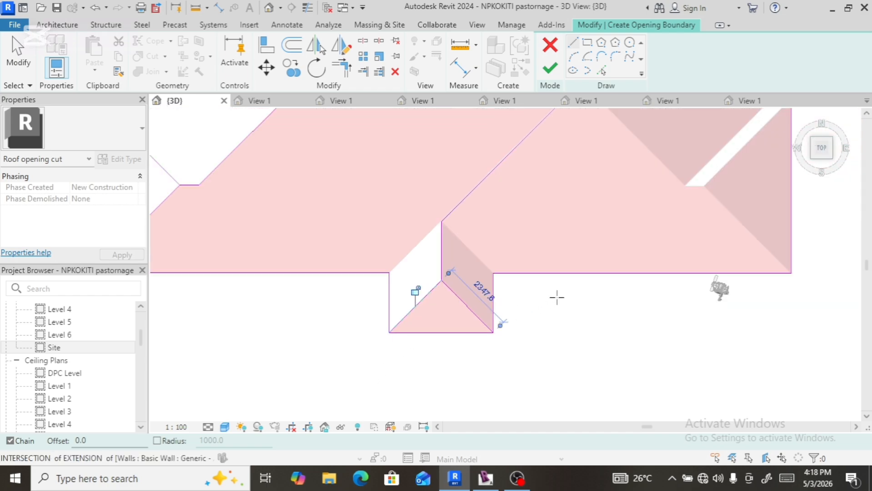
scroll(502, 370, down, 2)
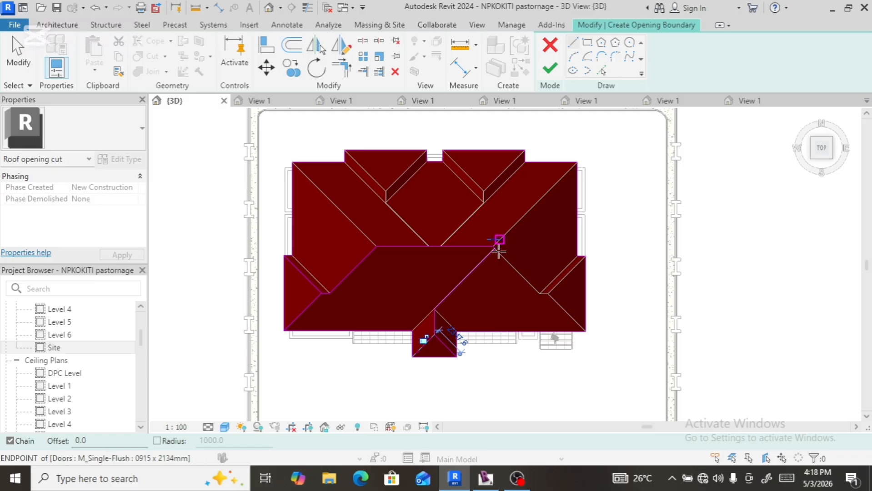
scroll(499, 249, up, 2)
scroll(499, 249, up, 3)
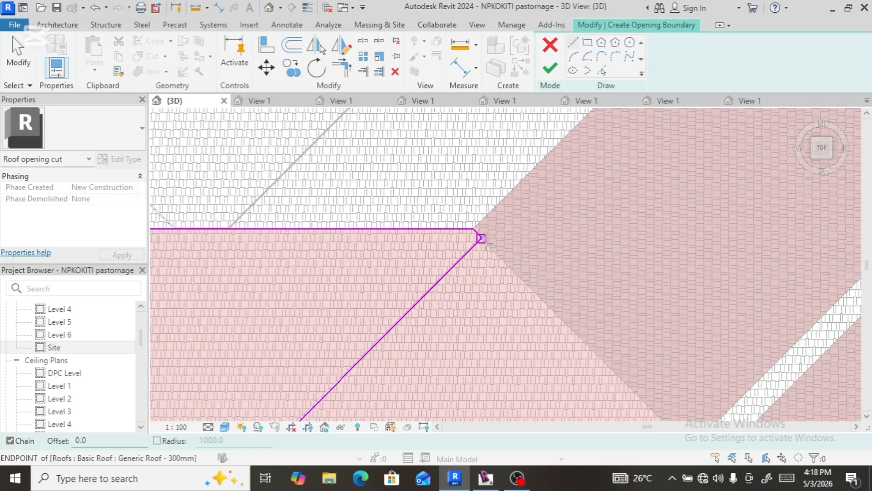
scroll(483, 241, up, 3)
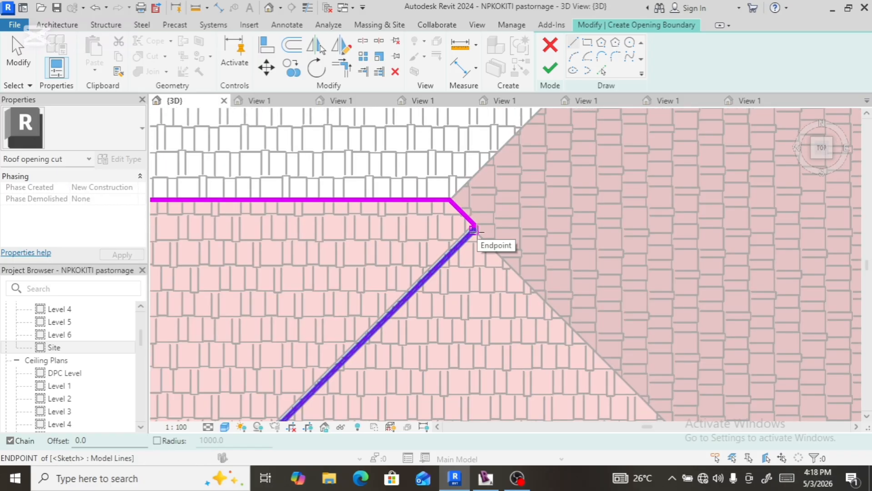
scroll(473, 230, up, 3)
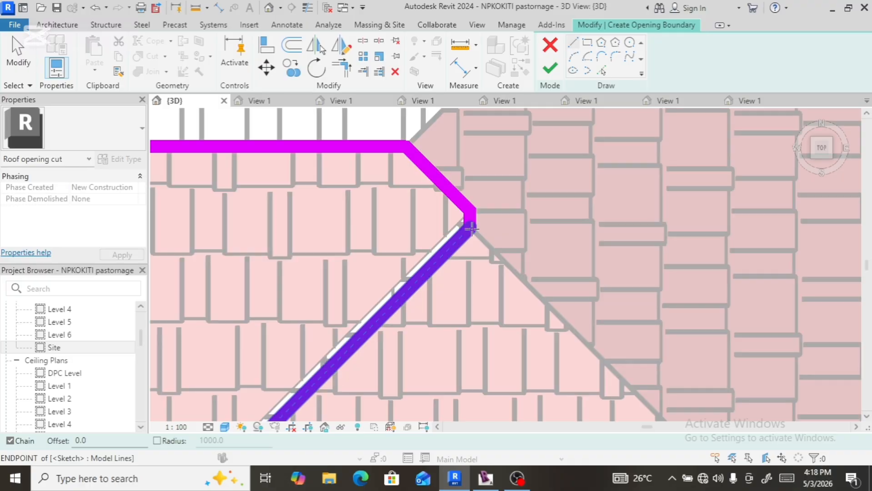
click(471, 228)
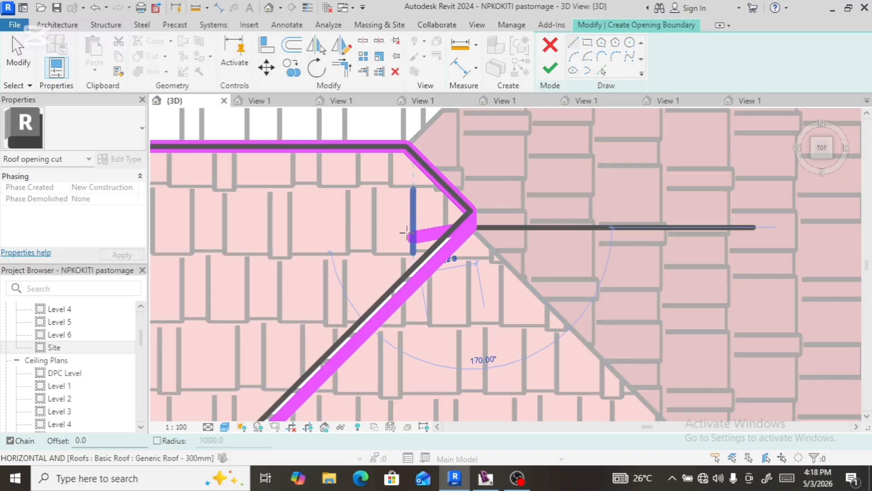
scroll(408, 232, down, 5)
scroll(484, 281, down, 3)
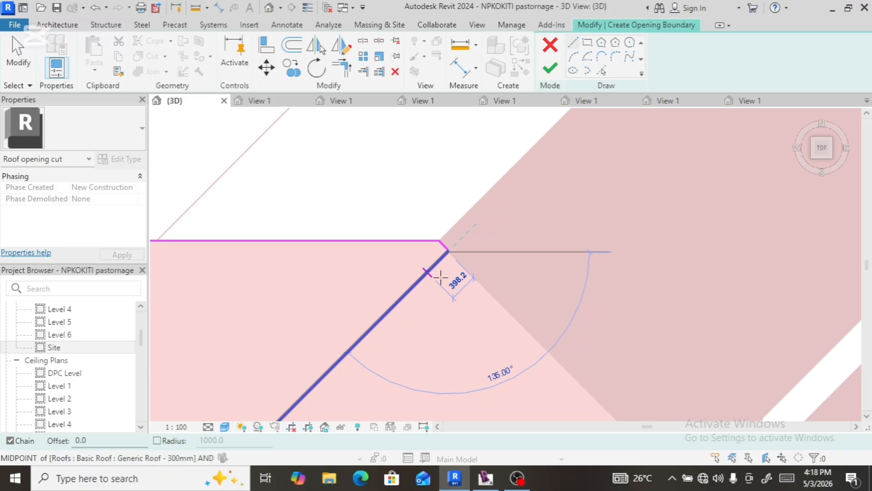
scroll(438, 261, down, 2)
click(438, 260)
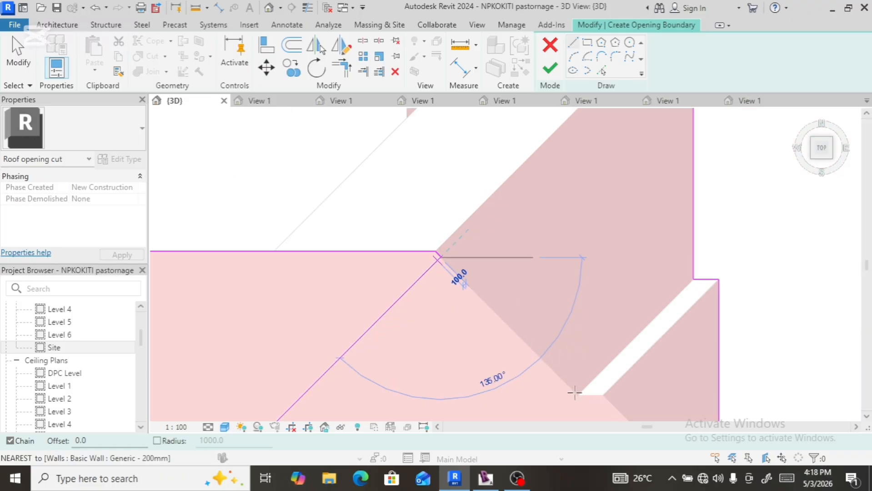
scroll(580, 398, down, 2)
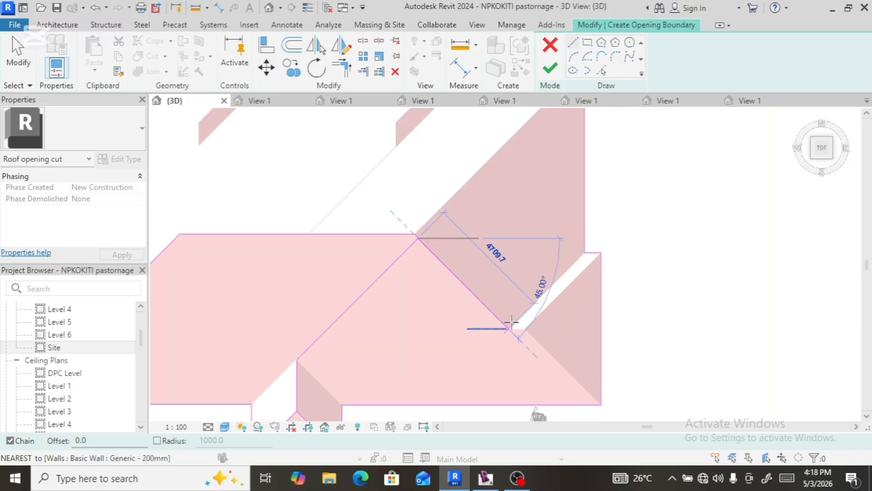
scroll(505, 329, up, 2)
scroll(506, 328, up, 4)
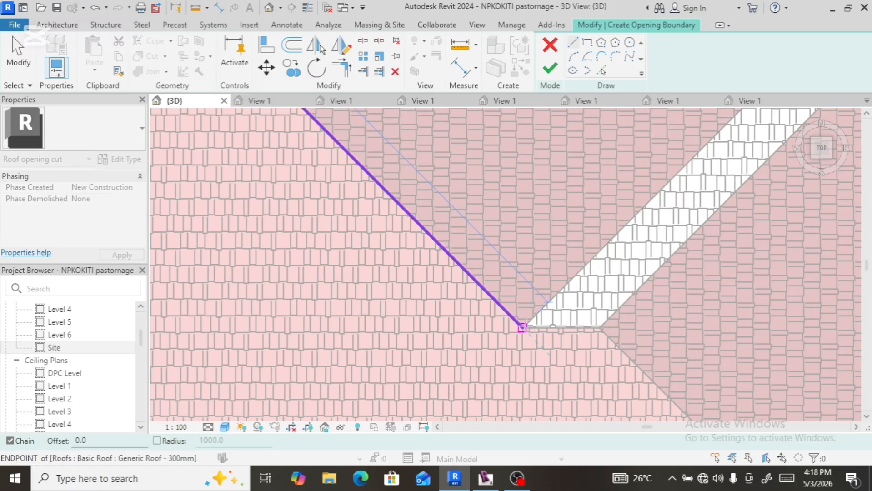
click(522, 327)
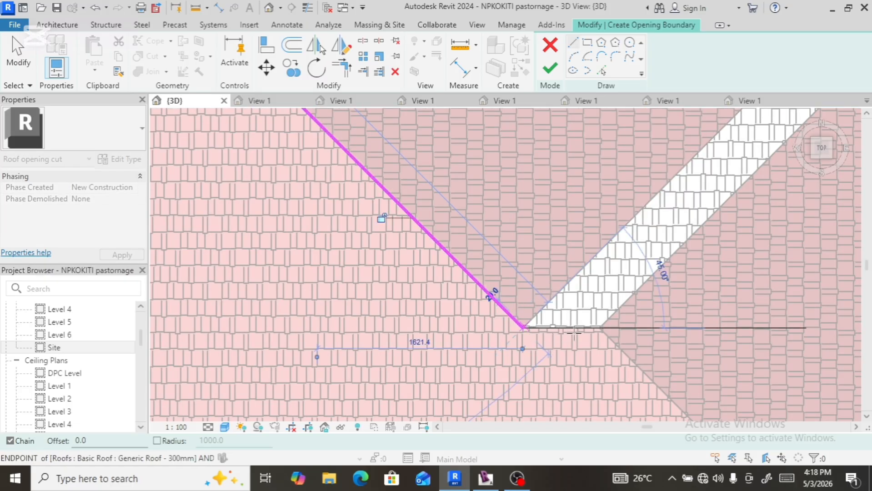
- Continue the boundary 605 mm east along the short ridge and about 3947 mm northeast up the diagonal to the east wing's northeast corner
scroll(587, 327, up, 2)
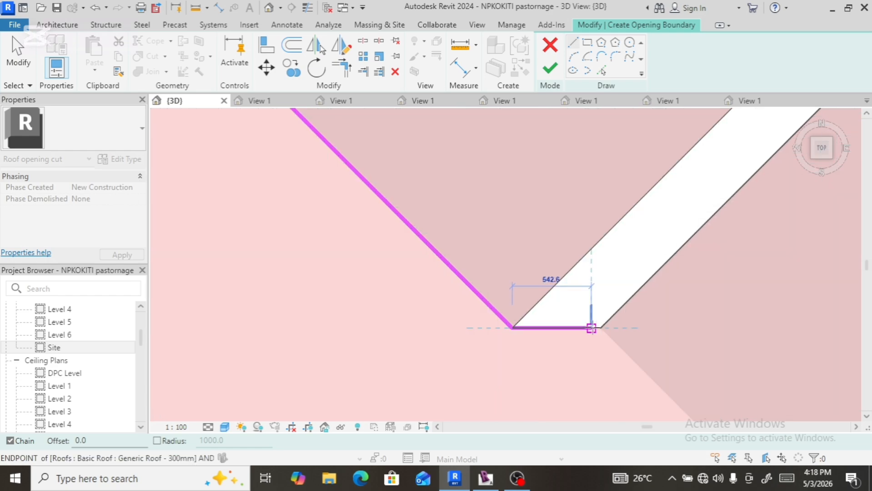
scroll(589, 328, up, 2)
click(612, 327)
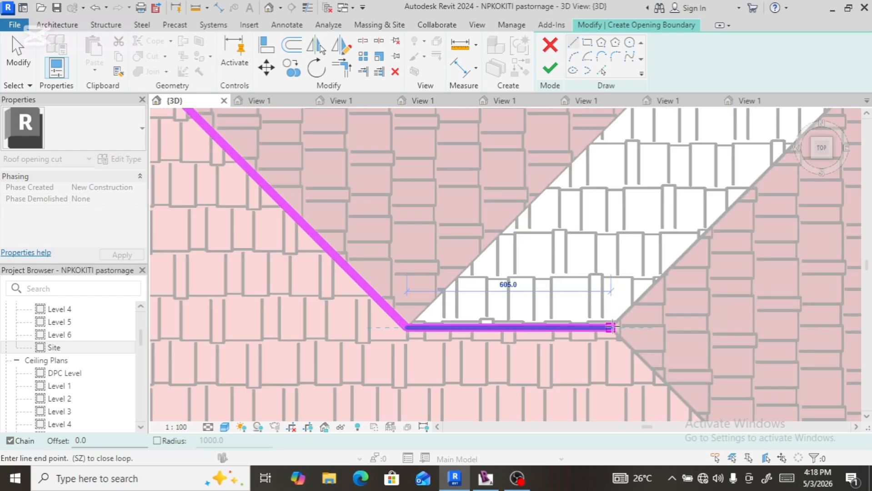
scroll(575, 346, down, 5)
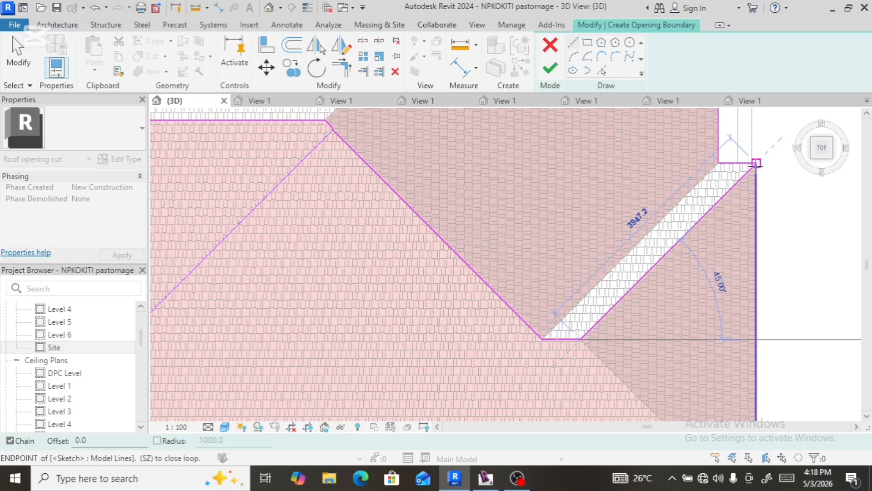
- Draw a boundary line along the southeast hip from the short ridge's east end to the roof's southeast corner
click(581, 338)
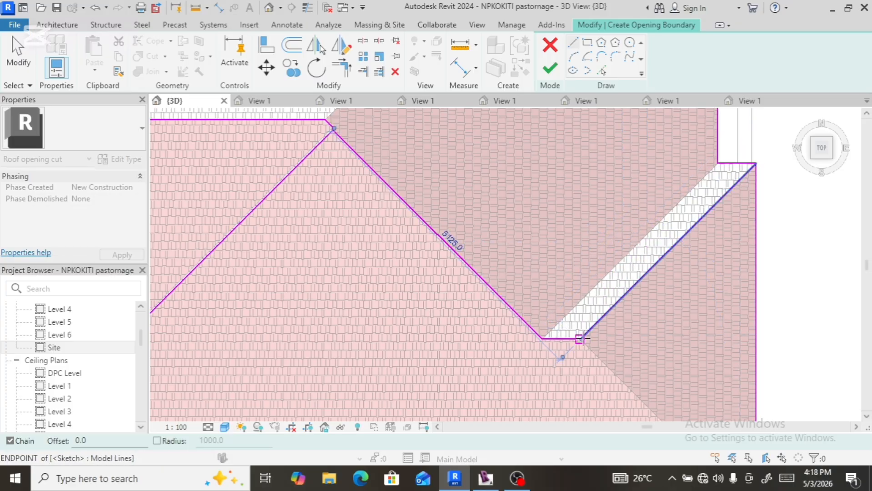
scroll(562, 273, down, 3)
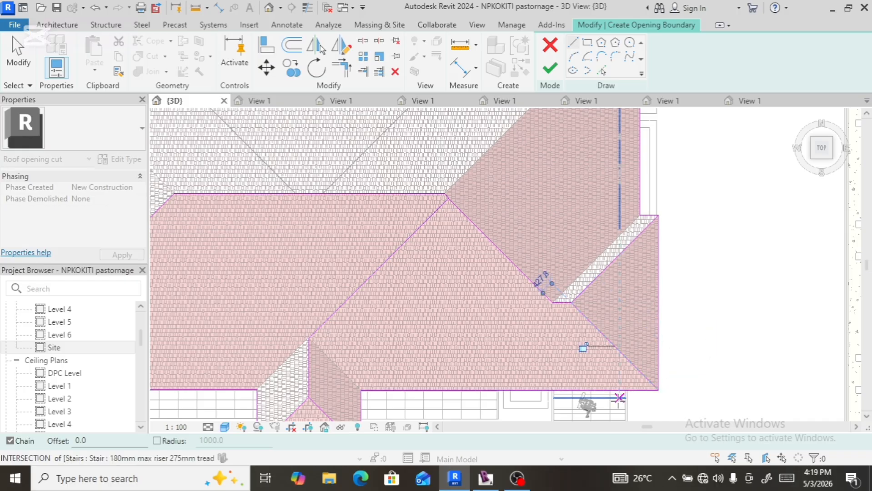
click(543, 341)
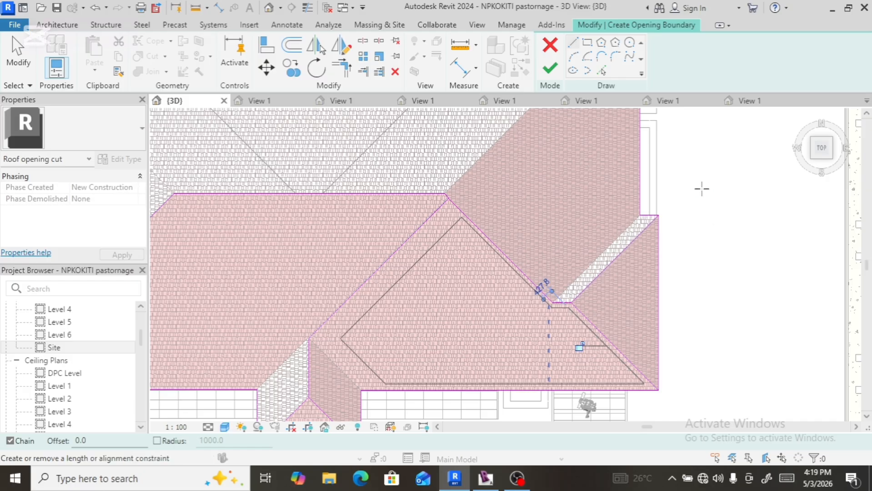
scroll(703, 190, down, 5)
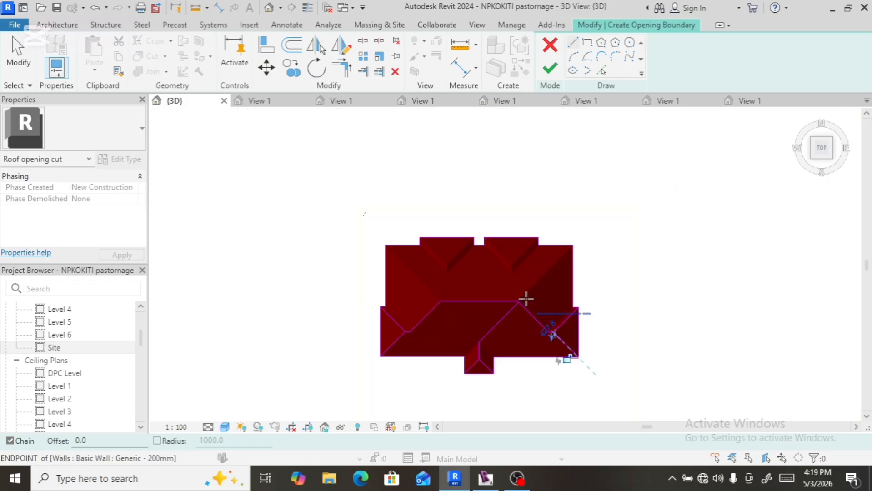
scroll(525, 299, up, 5)
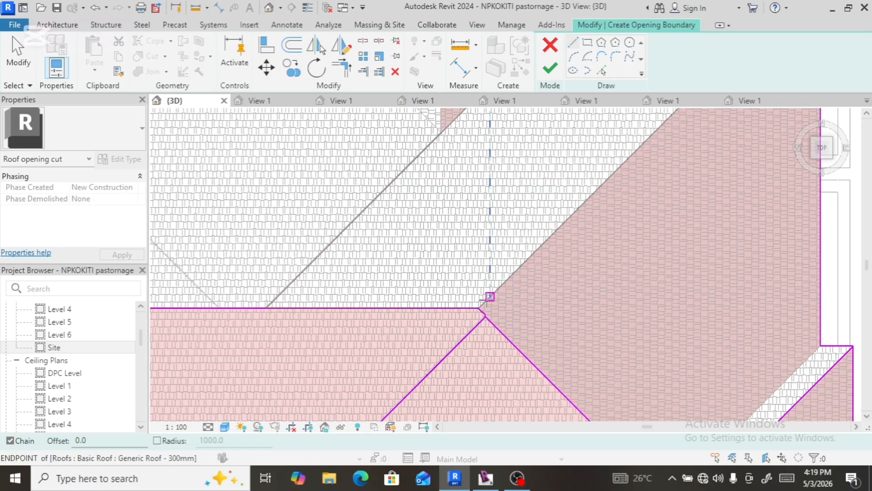
- Draw a boundary line along the northeast hip from the main ridge's east end to the roof's northeast corner
click(478, 308)
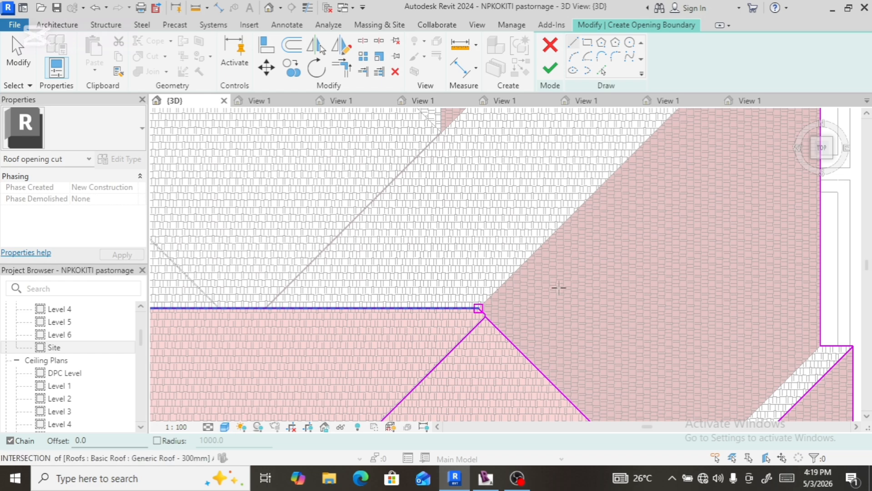
scroll(558, 288, up, 3)
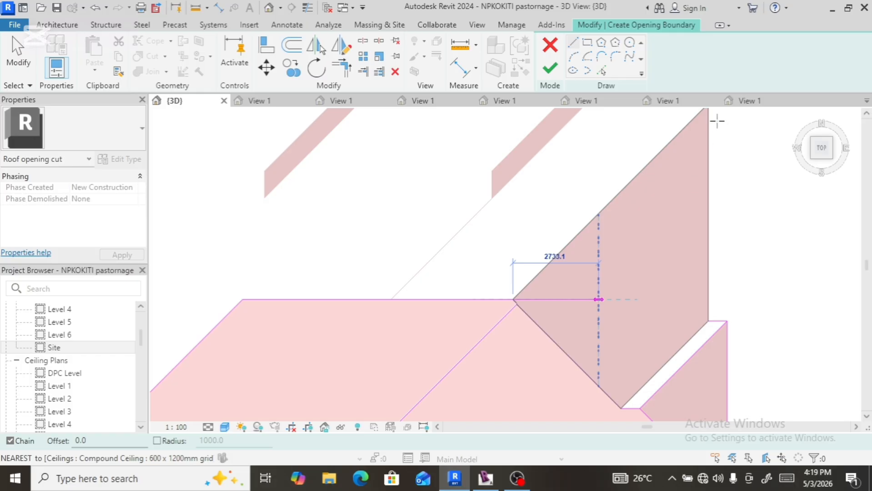
scroll(609, 279, down, 3)
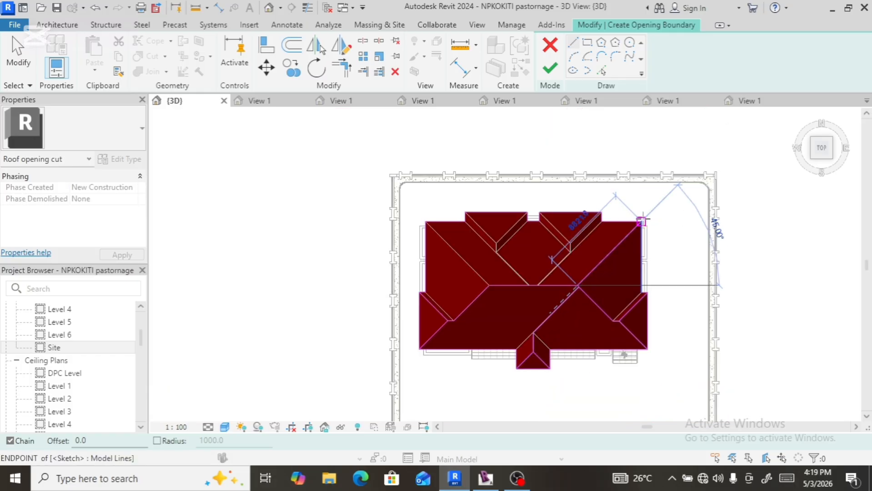
click(610, 233)
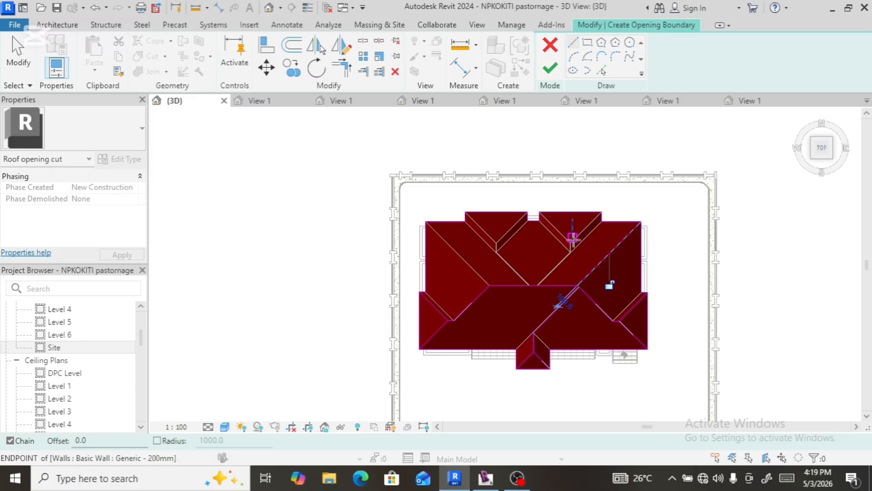
- Trace the eastern north projection's short ridge, about 900 mm, and both hips, each about 4302 mm, to its northeast and northwest corners
scroll(574, 240, up, 5)
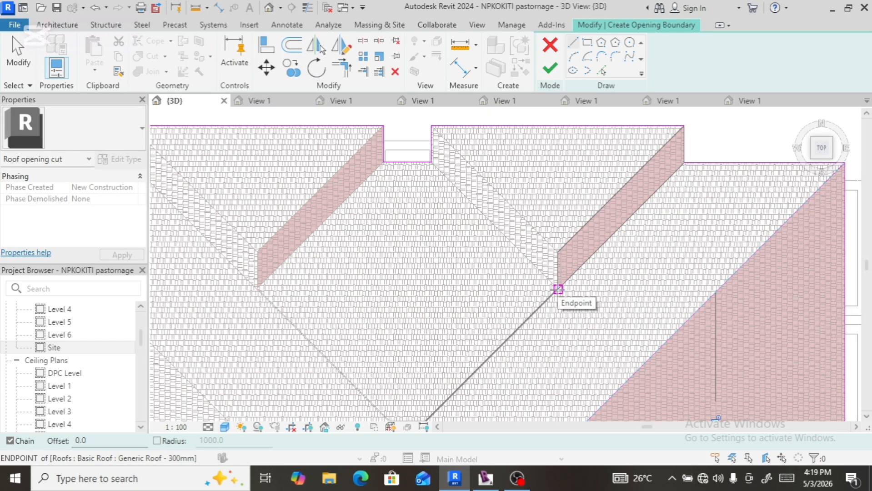
click(558, 289)
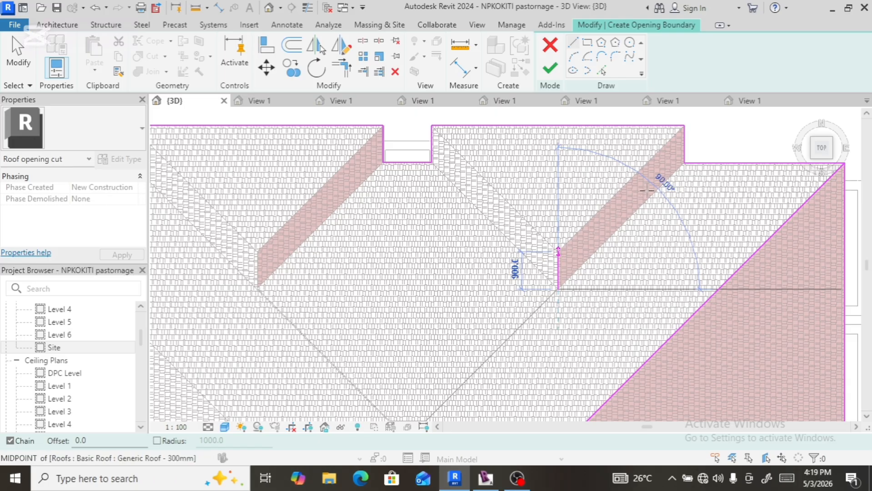
click(557, 251)
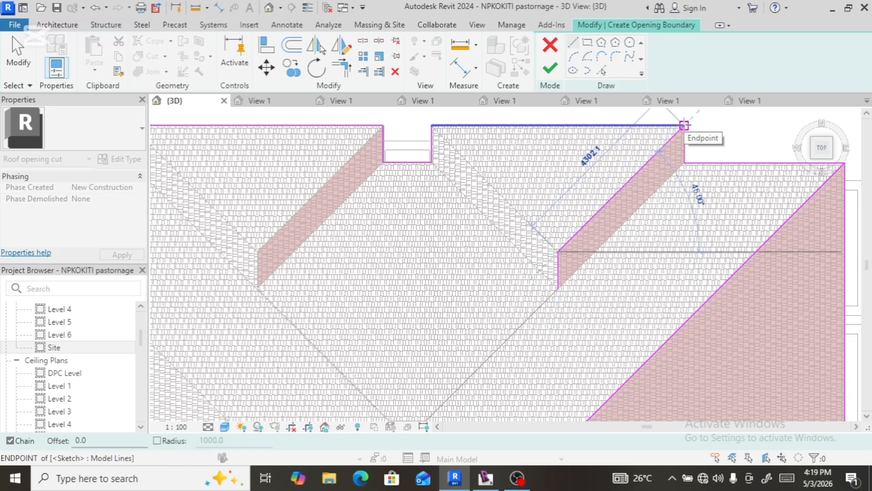
click(683, 125)
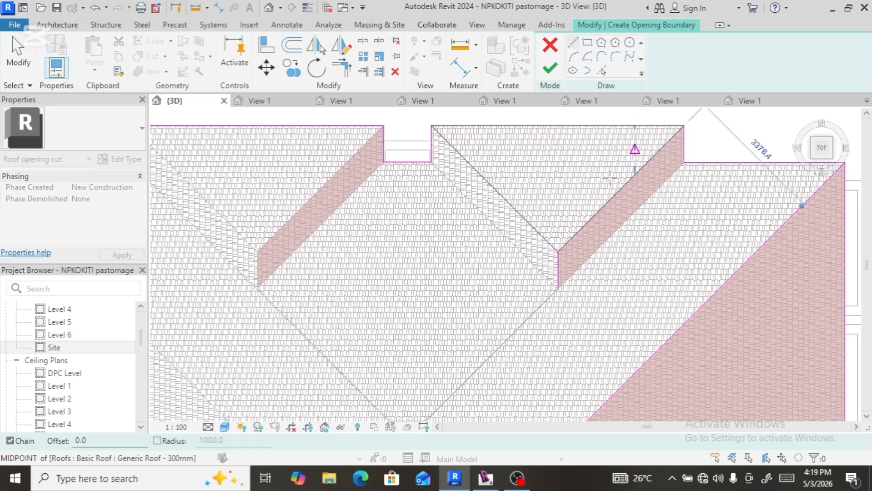
click(431, 125)
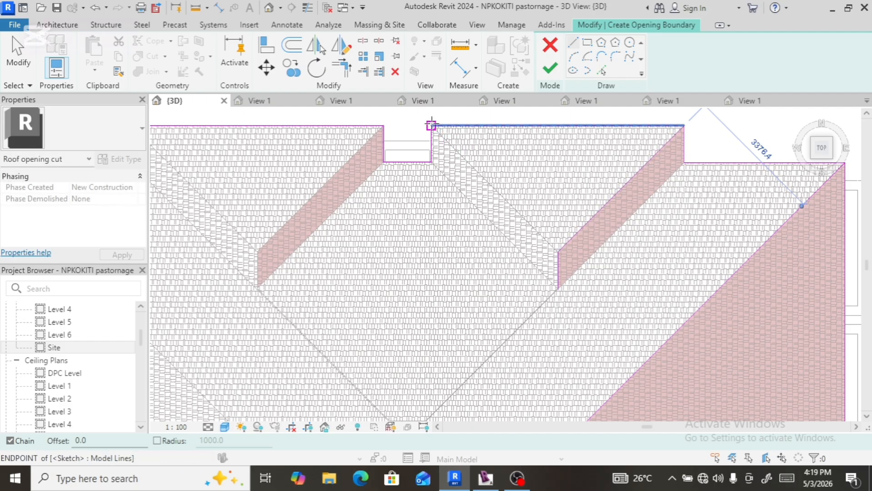
click(558, 251)
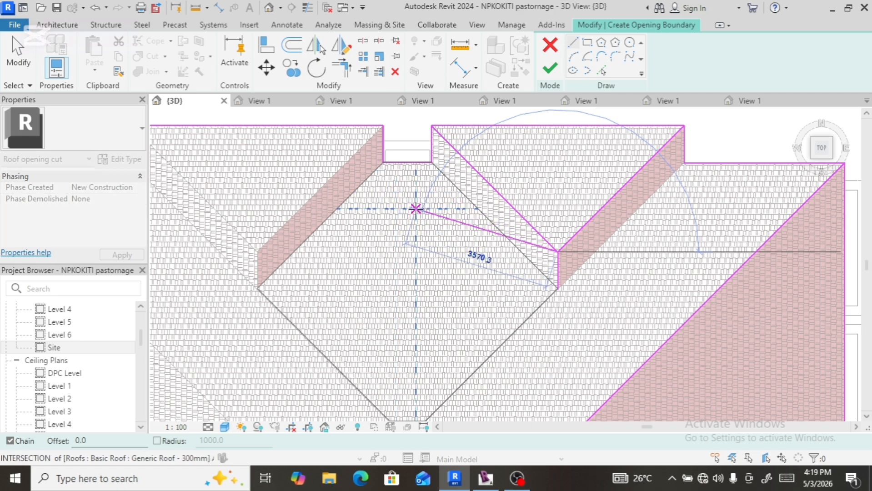
key(Escape)
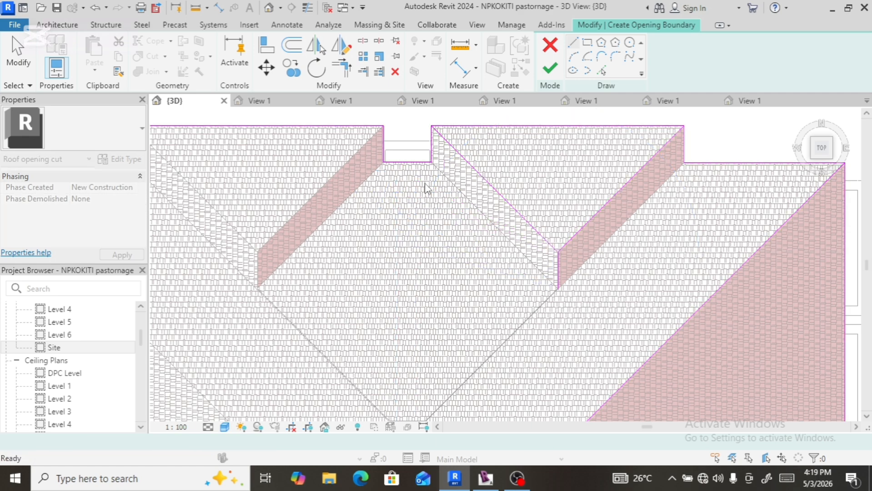
- Trace the western north projection's northeast hip, its short ridge and its northwest hip with boundary lines
click(383, 126)
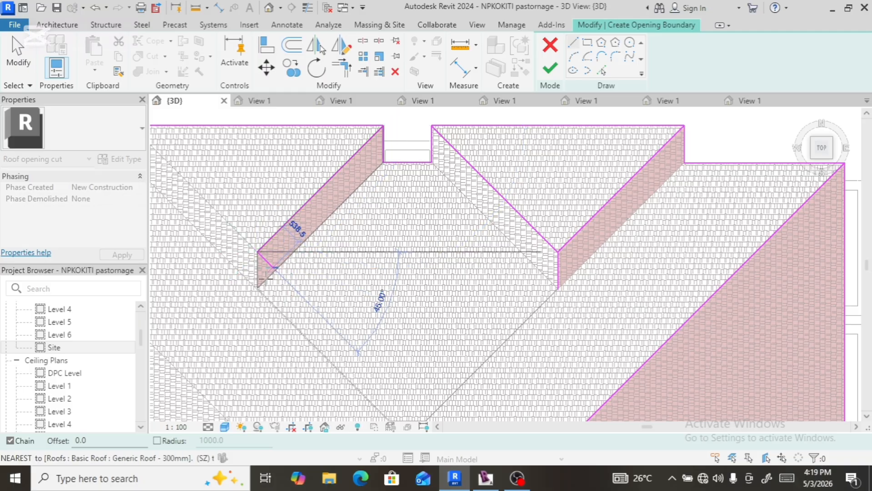
click(258, 251)
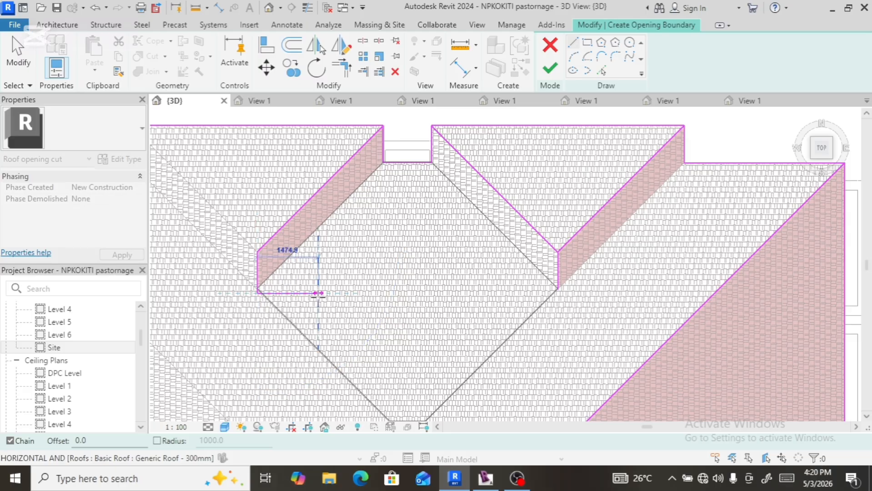
key(Escape)
key(Escape)
key(l)
key(i)
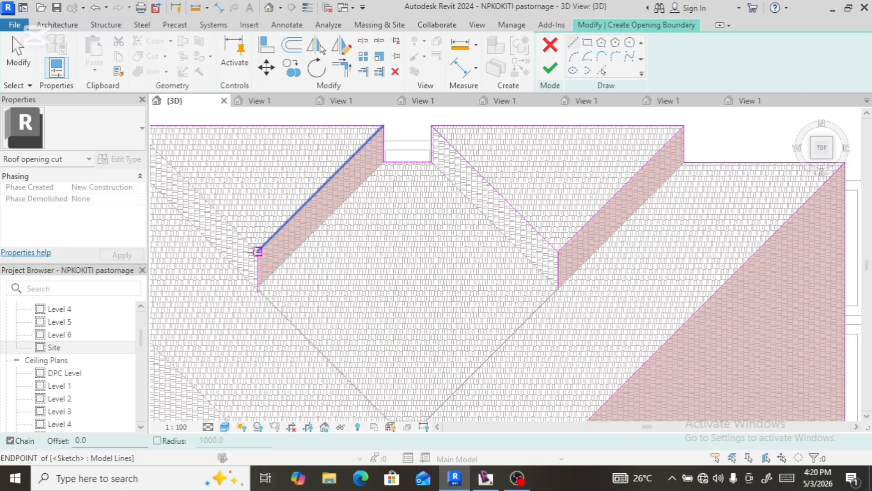
click(257, 251)
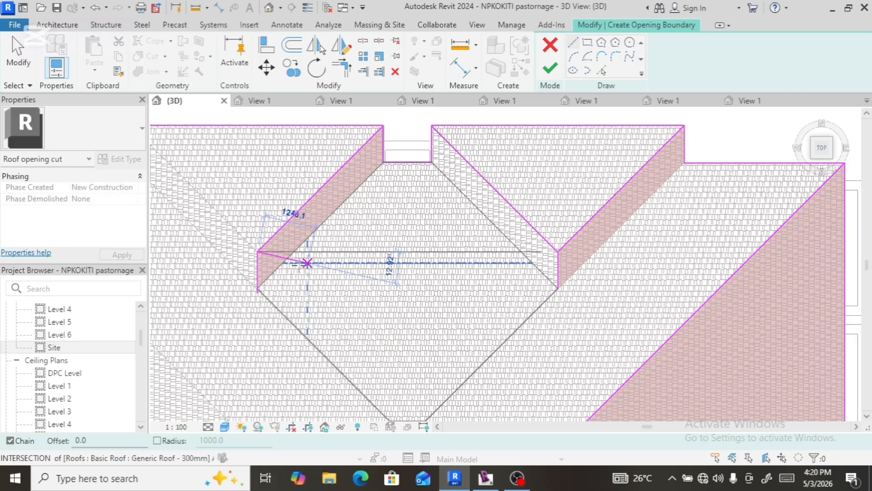
scroll(304, 262, down, 3)
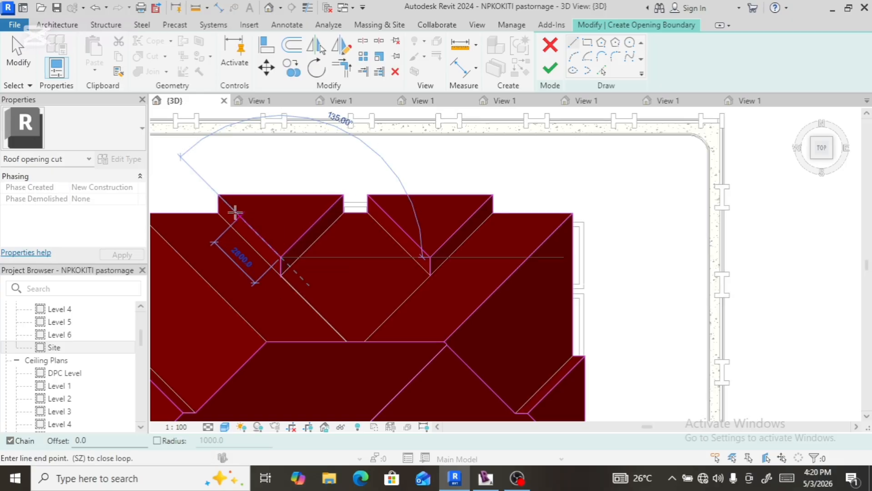
click(219, 194)
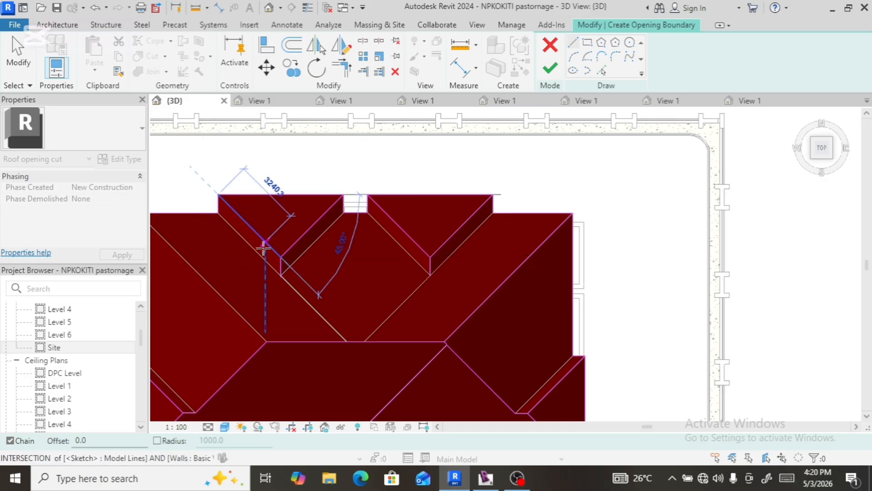
key(Escape)
key(Escape)
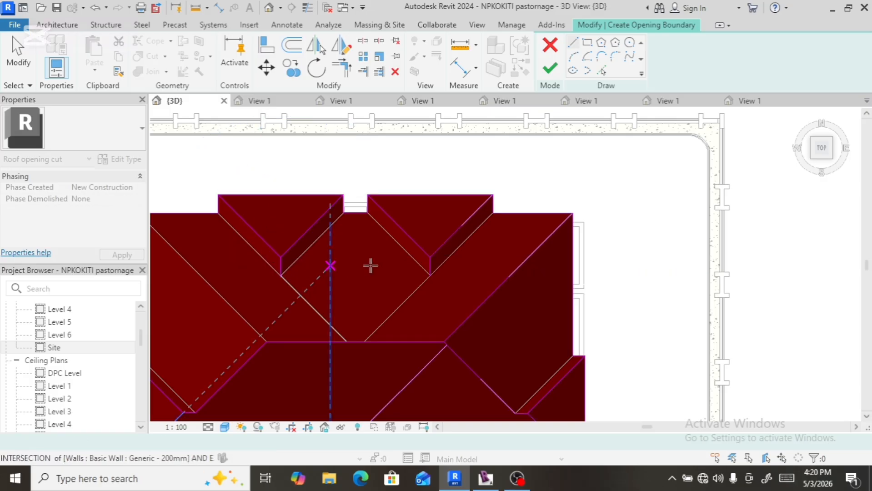
- Offset copies of the eastern north projection's northwest hip line by 100 mm to both sides
scroll(350, 215, up, 5)
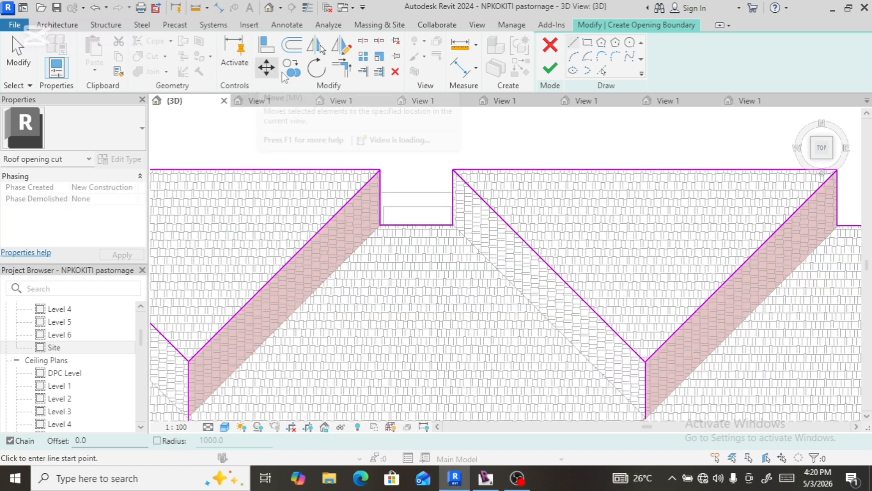
click(298, 55)
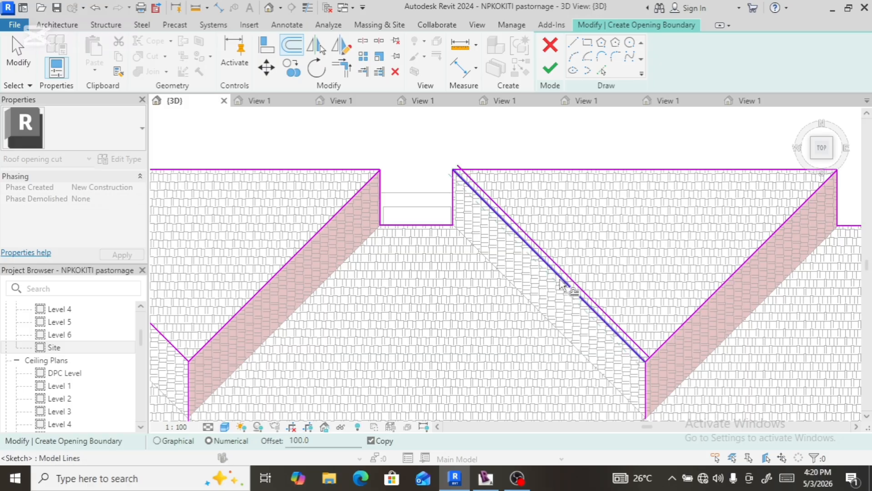
click(563, 280)
click(563, 289)
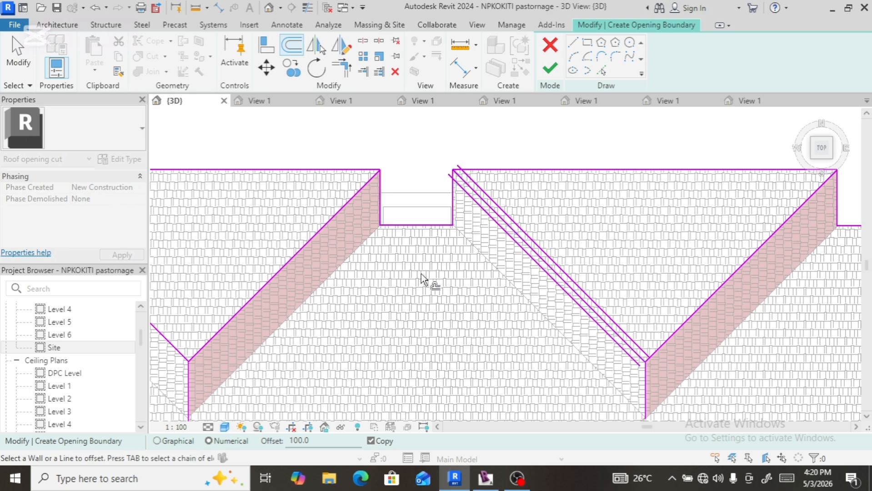
- Offset copies of the western north projection's northeast hip, short ridge and northwest hip lines by 100 mm to both sides
click(291, 259)
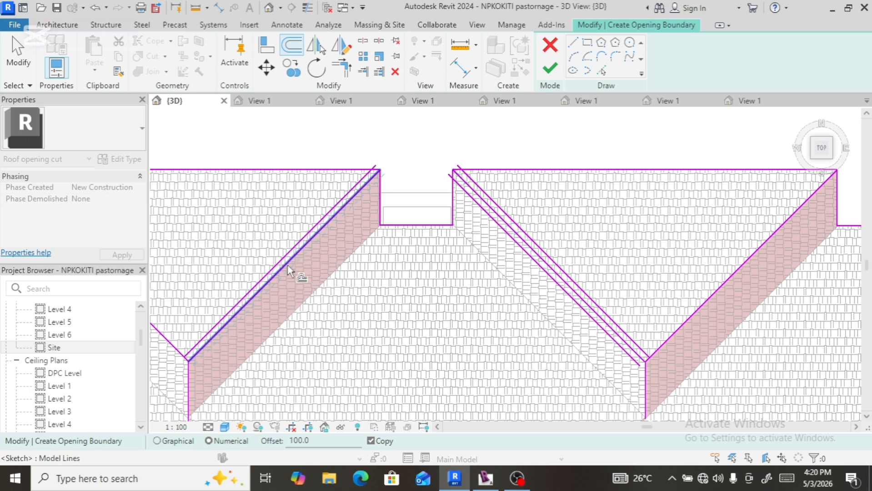
click(288, 269)
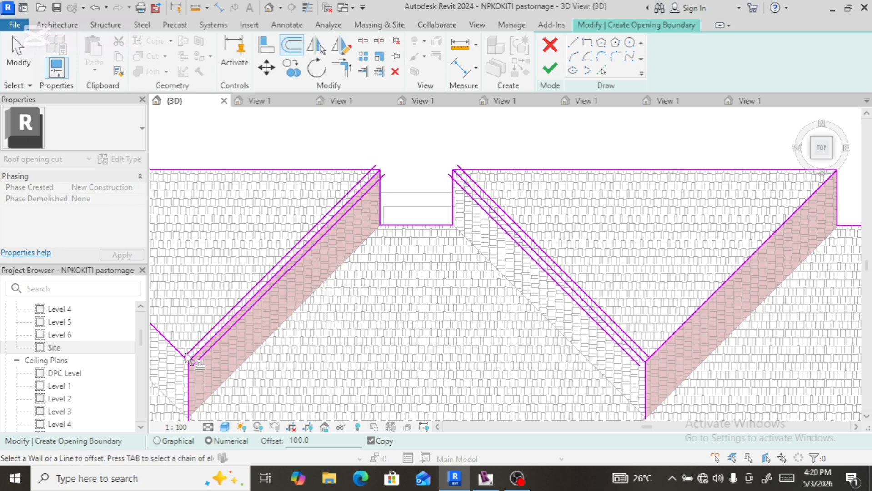
click(194, 378)
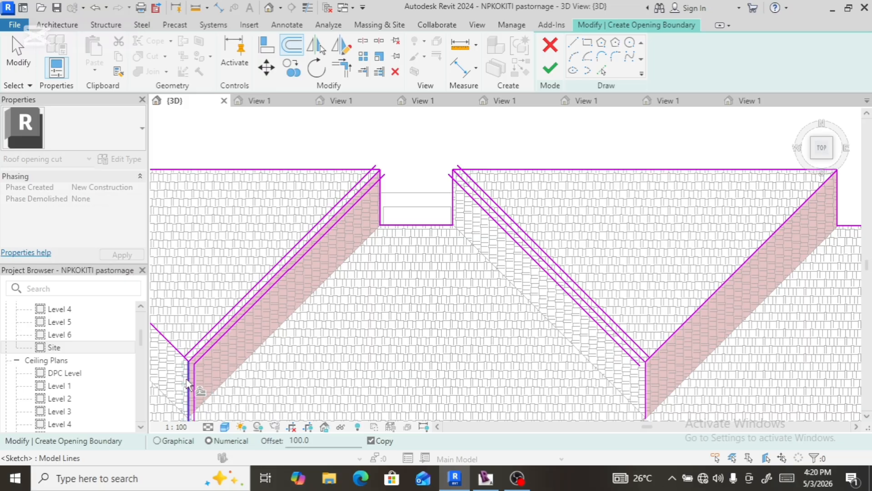
click(178, 348)
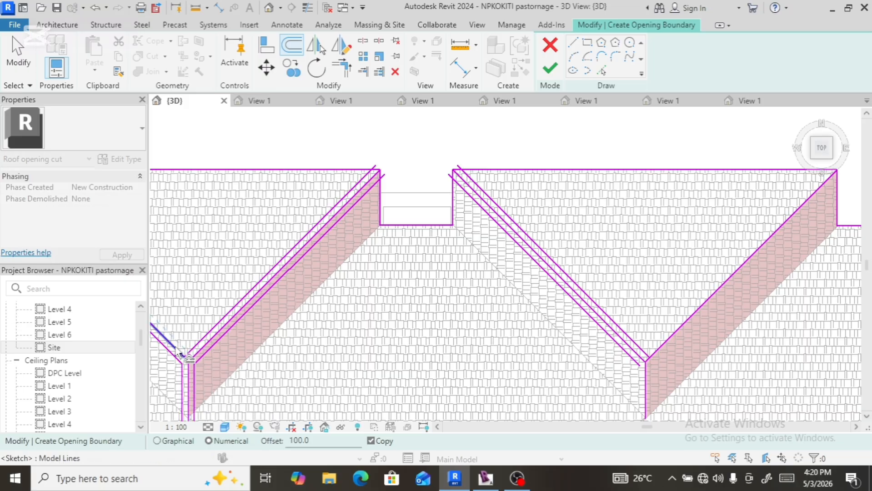
click(178, 349)
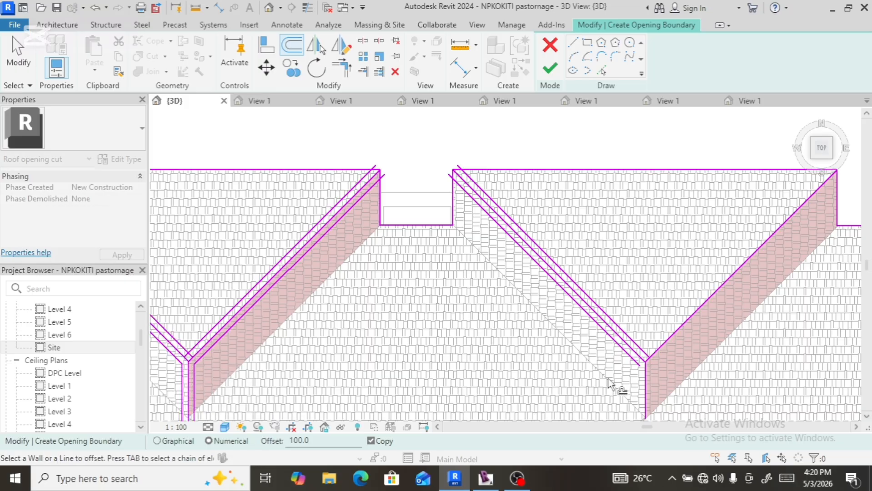
- Offset copies of the eastern north projection's northeast hip and short ridge lines by 100 mm to both sides
click(688, 331)
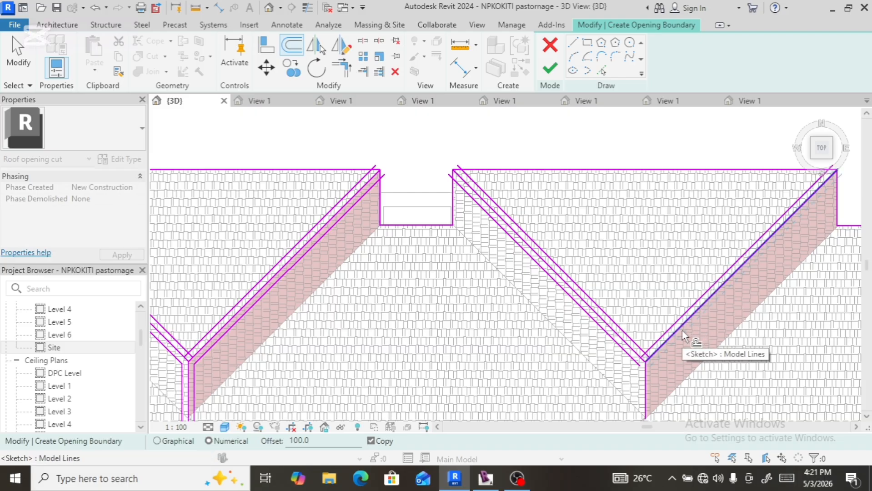
click(682, 348)
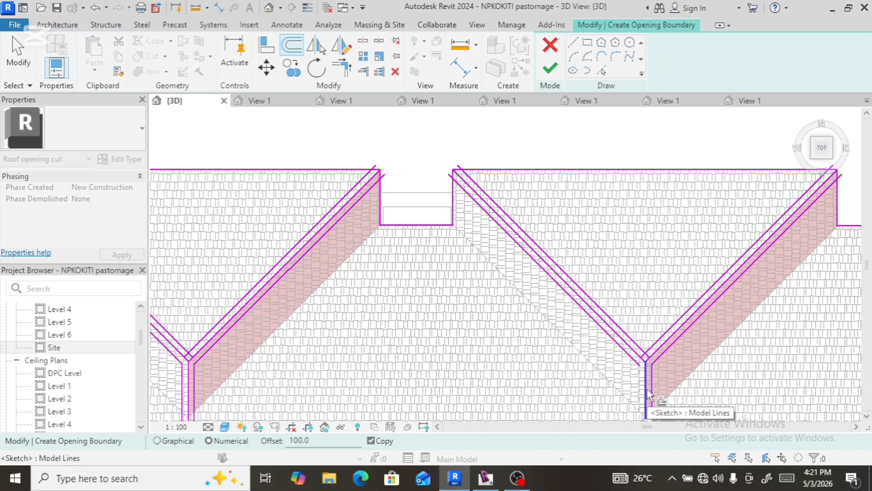
click(645, 391)
- Offset copies of the main roof's northeast hip line by 100 mm to both sides
scroll(517, 326, down, 5)
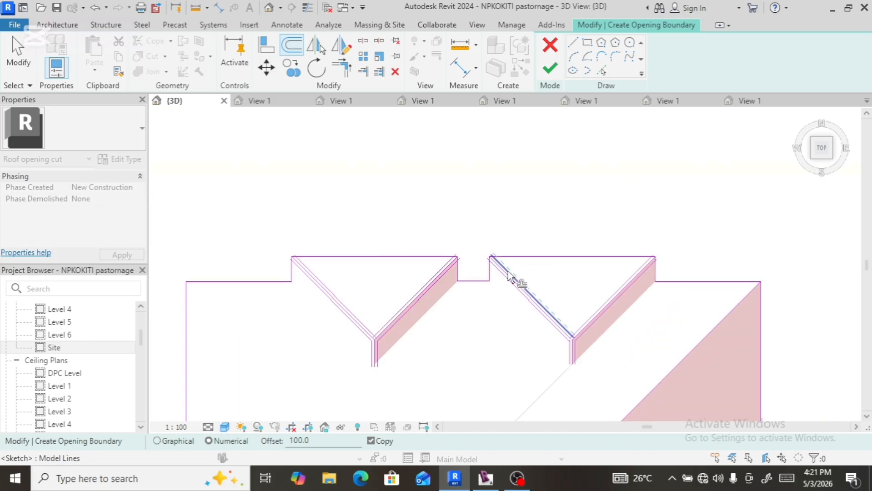
scroll(622, 338, up, 6)
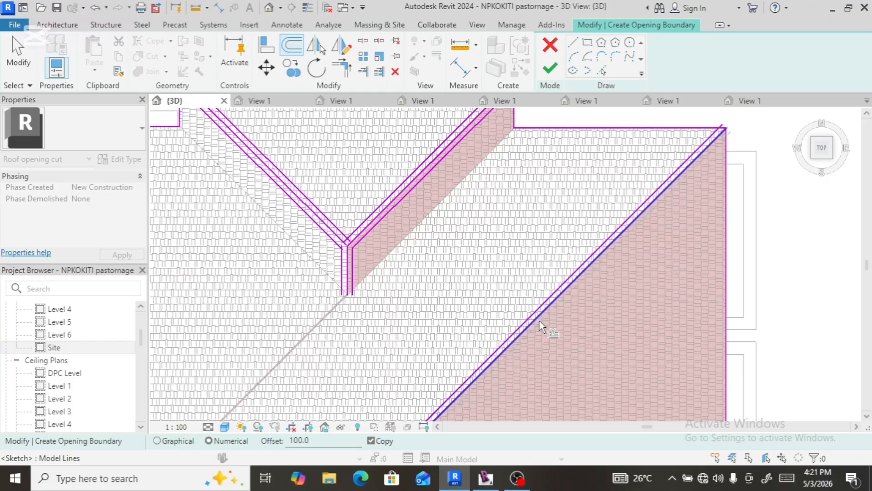
click(550, 329)
scroll(595, 298, down, 5)
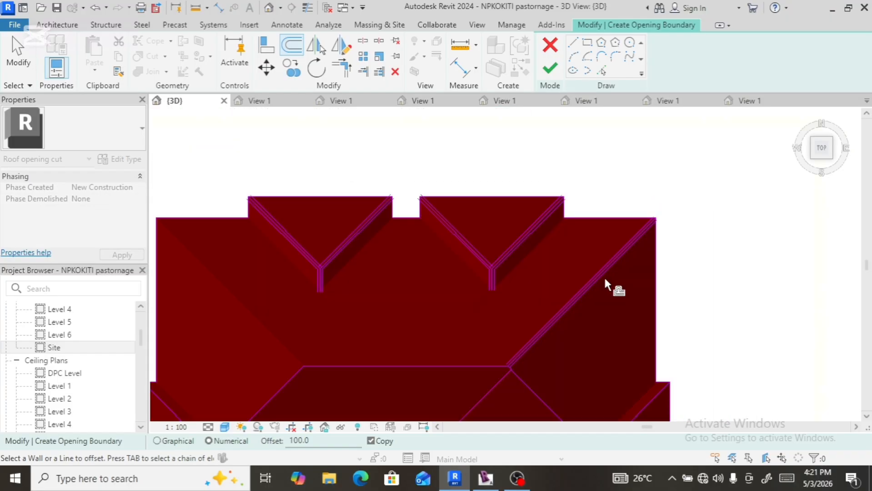
- Offset copies of the main ridge line by 100 mm to both sides and the diagonal joint at its east end by 100 mm northeast
scroll(550, 335, up, 3)
scroll(551, 337, up, 3)
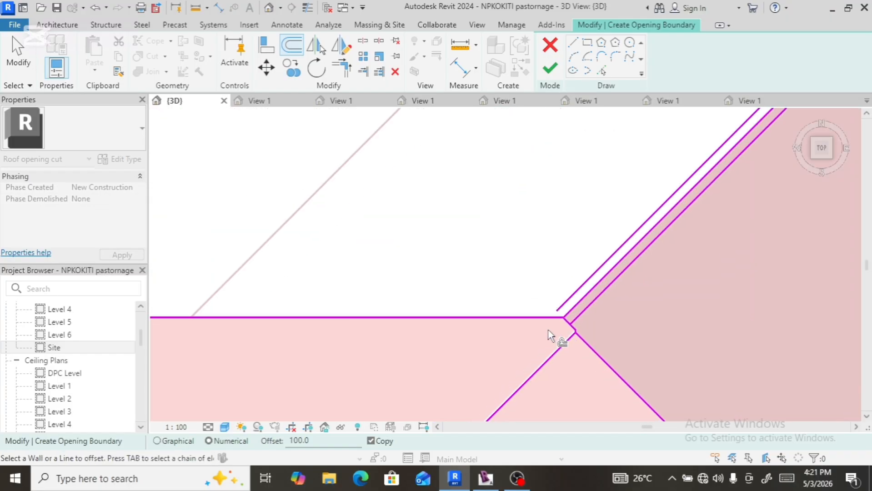
click(525, 315)
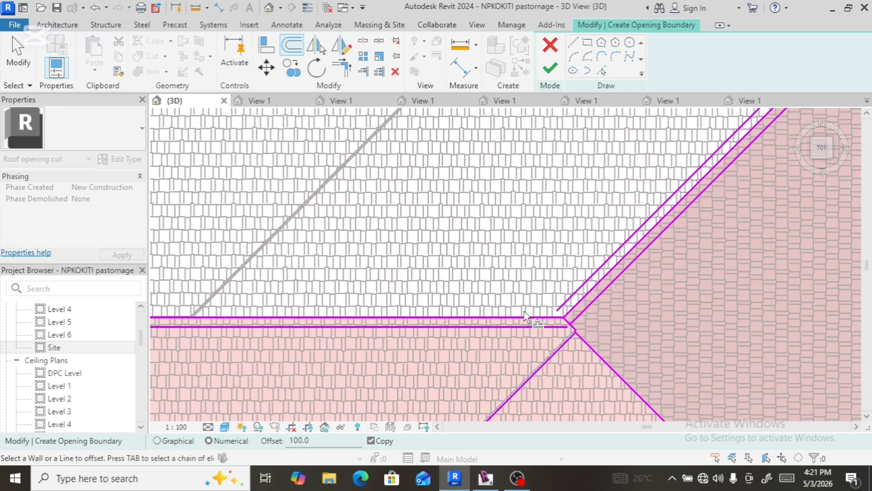
click(526, 318)
scroll(579, 325, up, 4)
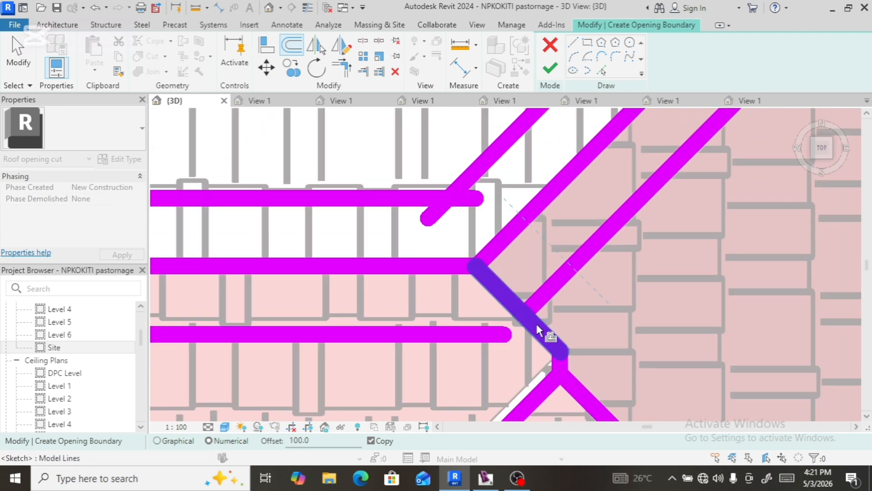
click(534, 321)
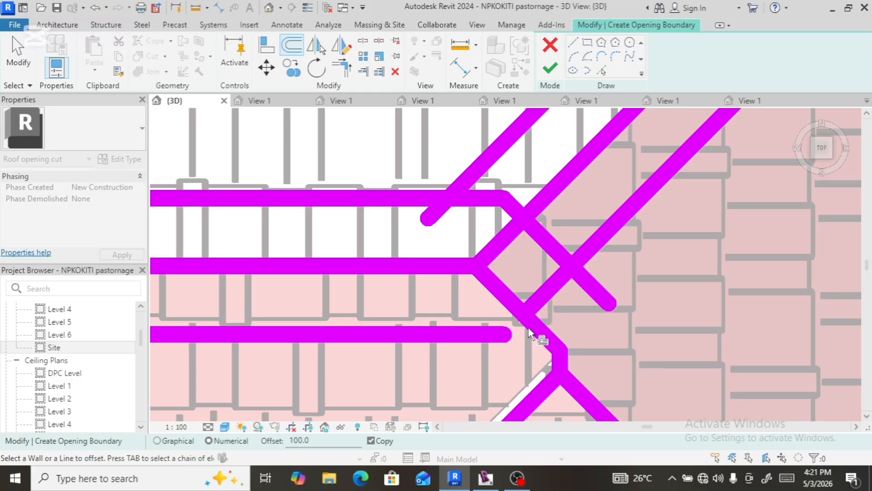
- Offset copies of the diagonal joint at the main ridge's east end by 100 mm southwest and the short north-south joint to both sides
click(530, 334)
scroll(547, 313, down, 3)
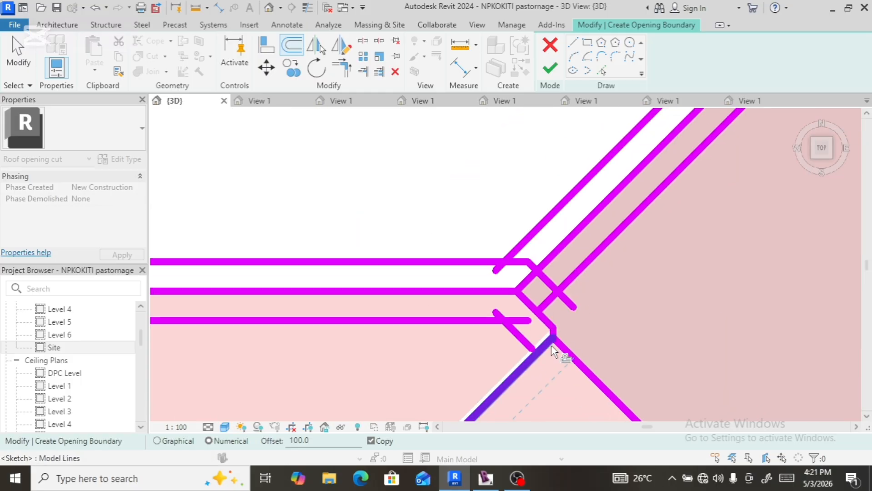
scroll(553, 345, up, 5)
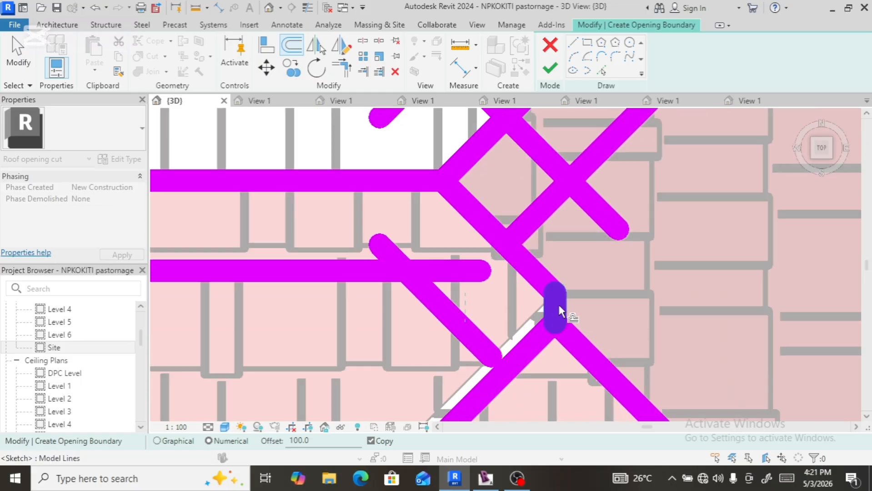
click(555, 304)
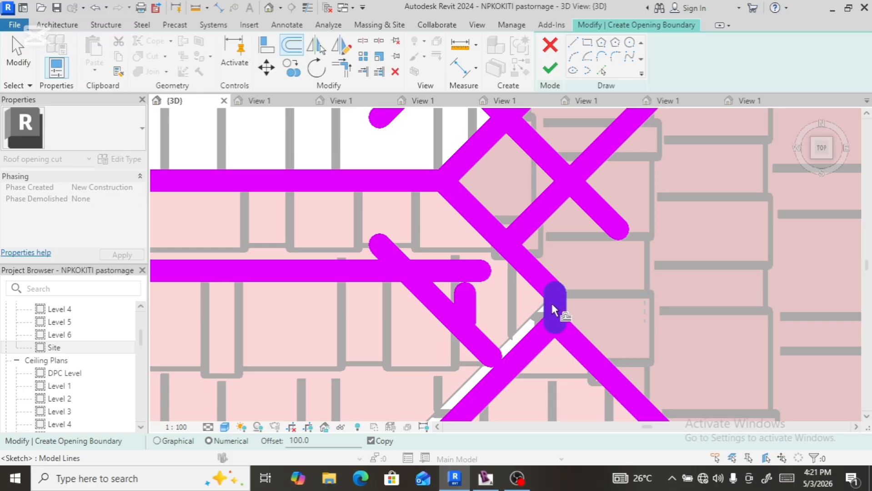
click(552, 302)
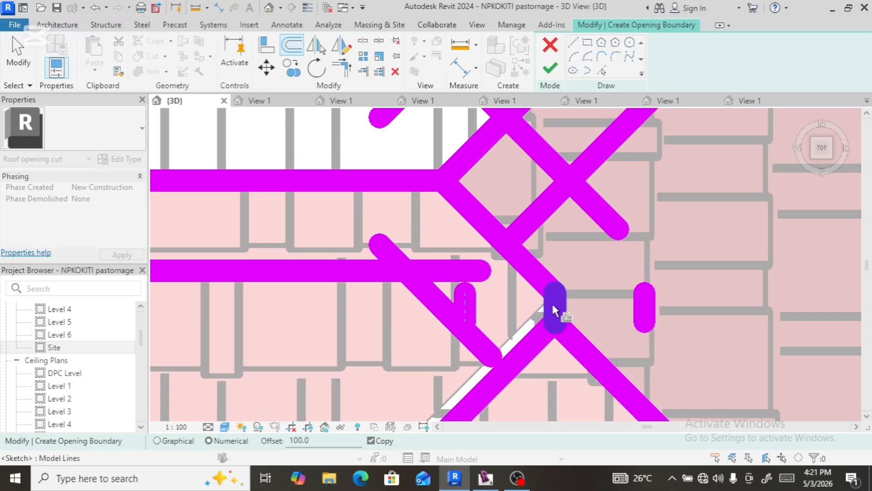
- Offset copies of the two long diagonals running southwest and southeast from the main ridge's east joint by 100 mm to both sides
scroll(552, 303, down, 5)
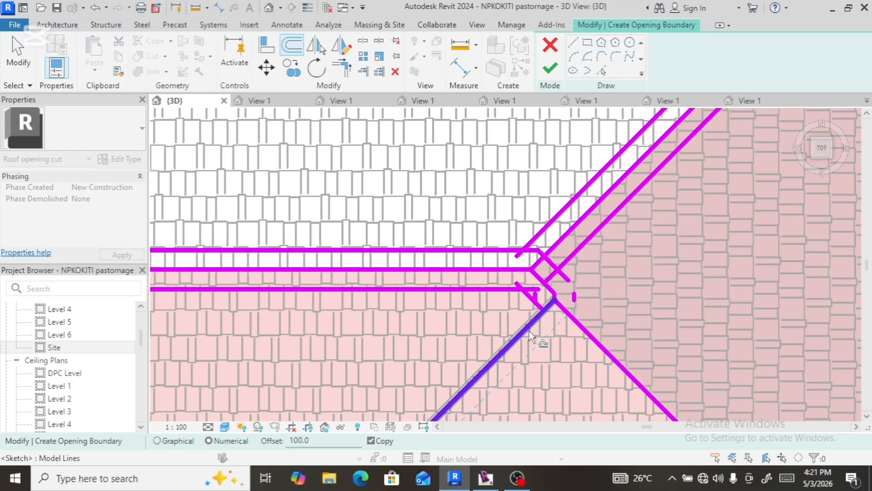
click(530, 337)
click(511, 338)
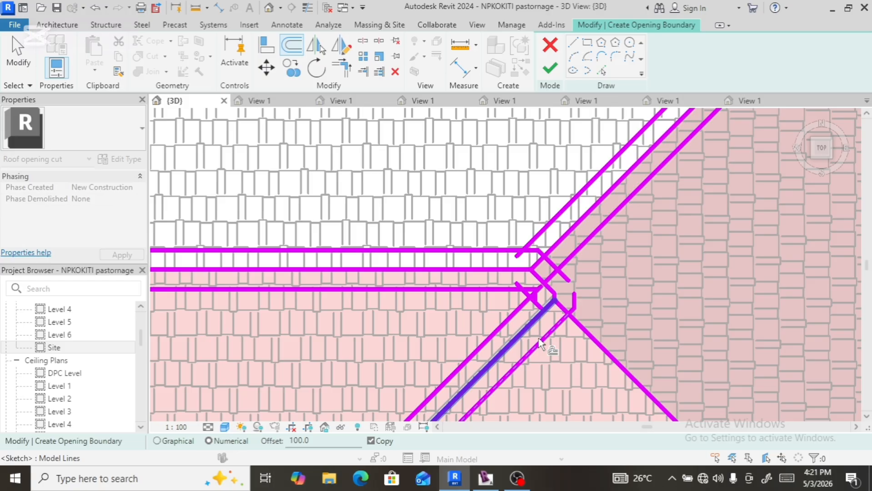
click(607, 359)
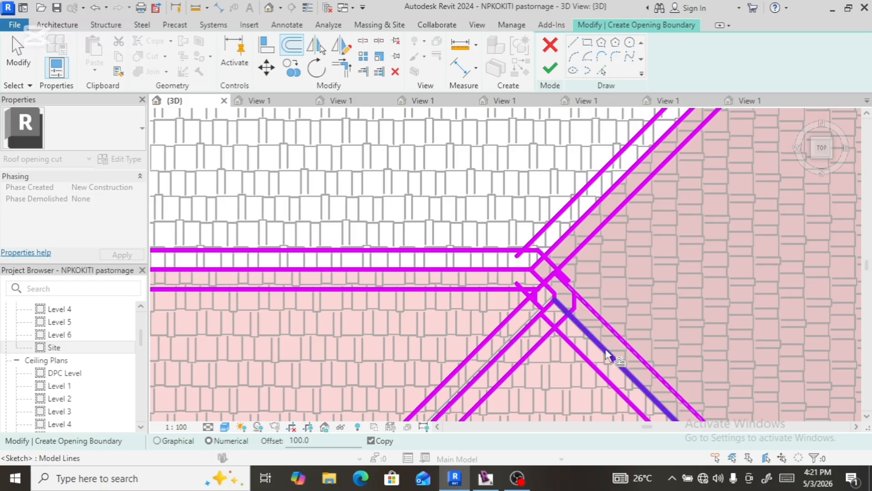
- Offset copies of the east projection's northeast hip, short ridge and southeast hip lines by 100 mm to both sides
scroll(609, 350, down, 5)
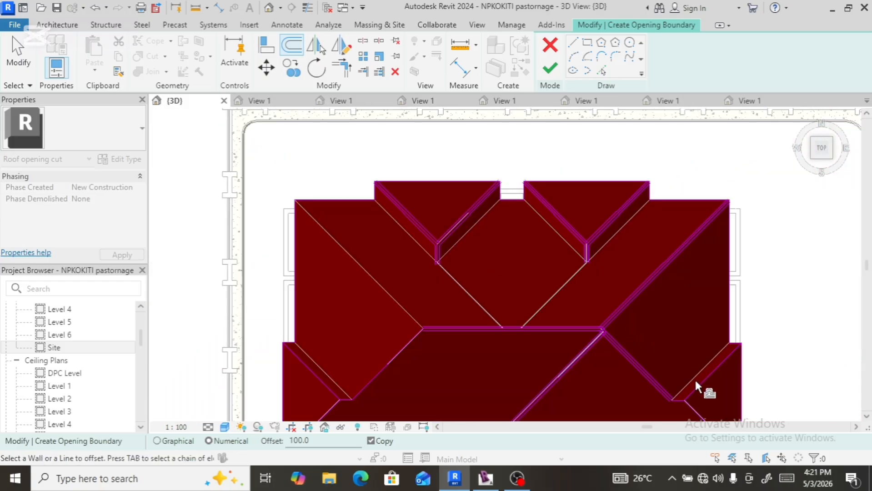
scroll(701, 394, up, 5)
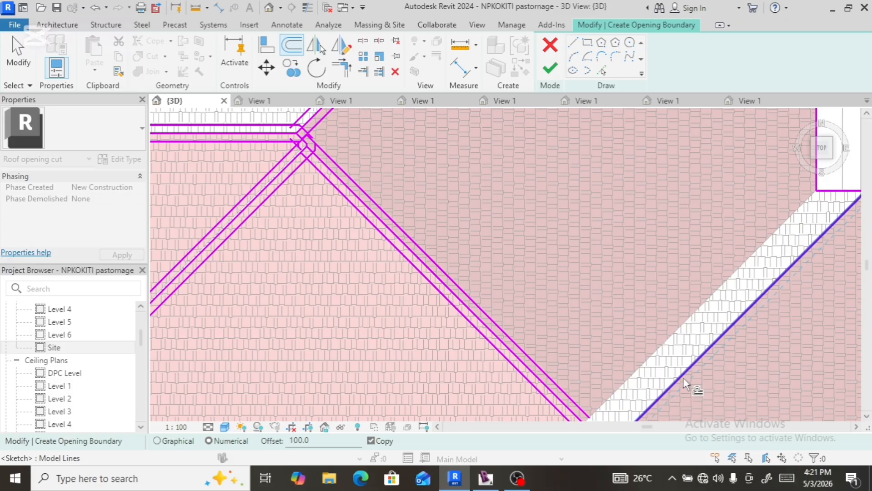
scroll(641, 334, down, 3)
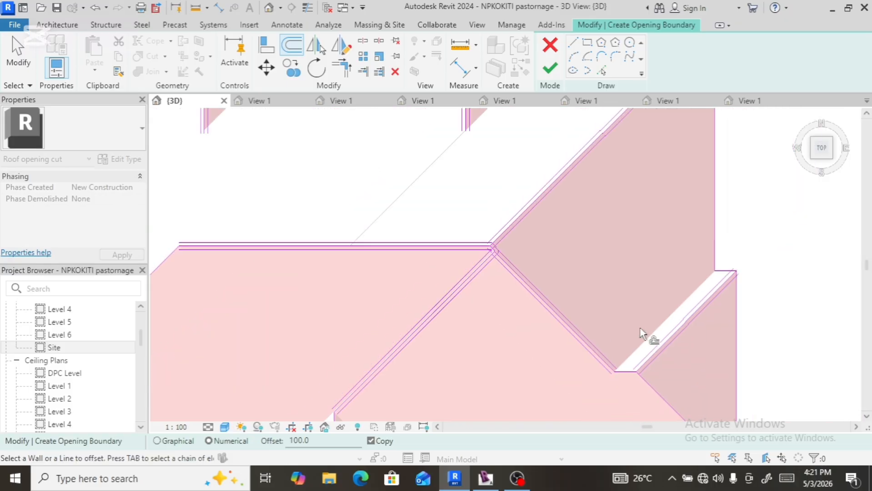
scroll(640, 339, down, 3)
scroll(634, 354, up, 8)
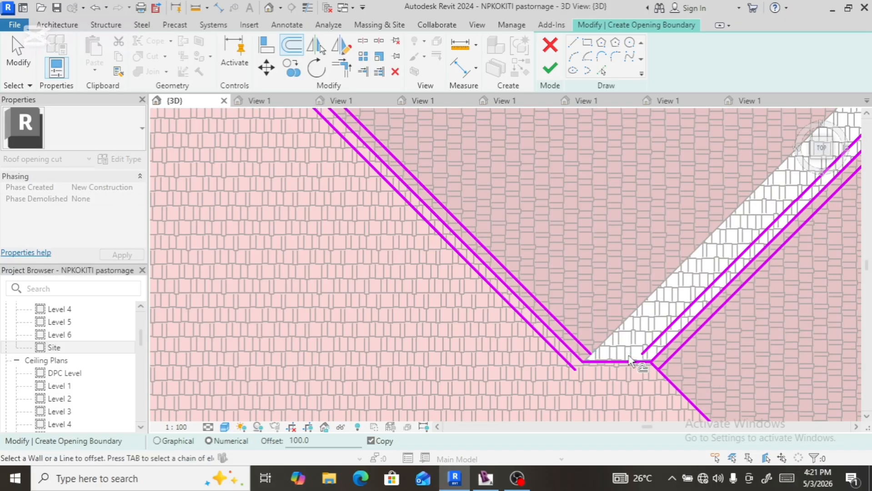
click(630, 365)
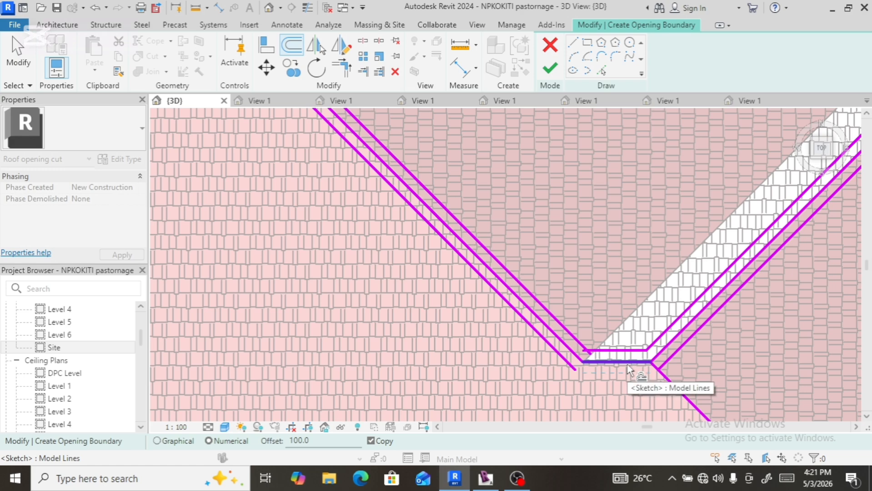
click(643, 380)
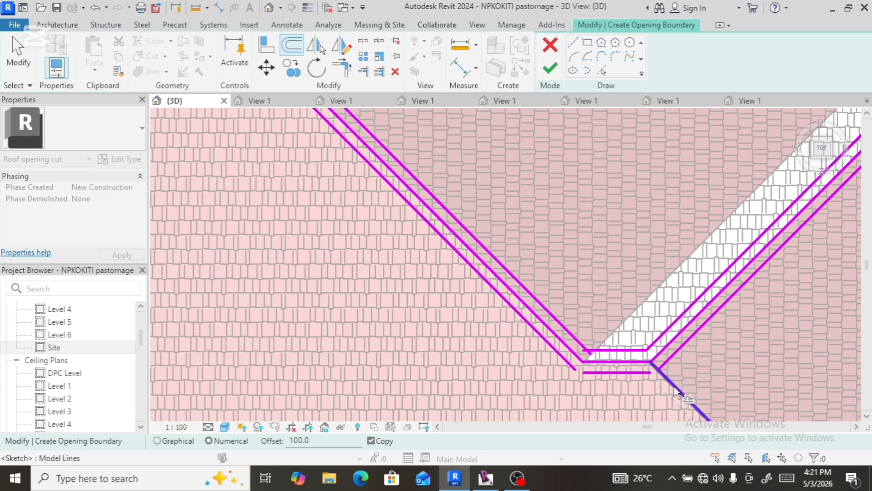
scroll(654, 321, down, 5)
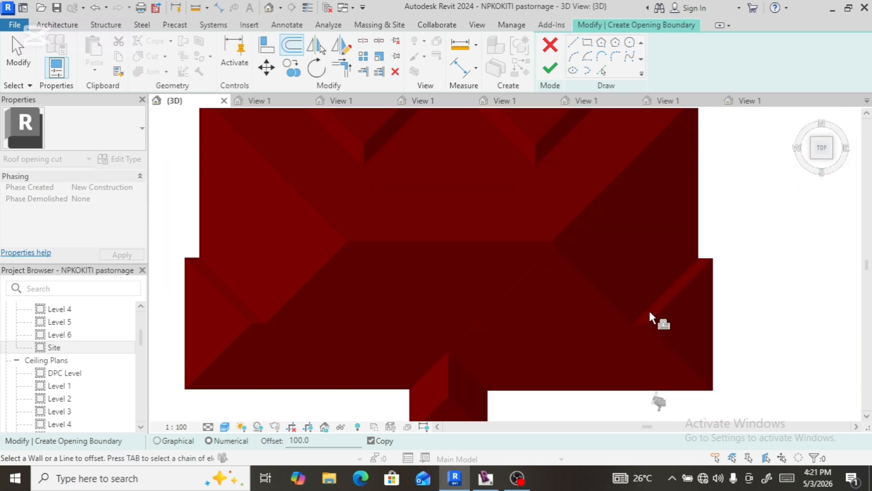
- Offset copies of the south projection's ridge, southeast hip and southwest hip lines by 100 mm to both sides
scroll(520, 353, up, 6)
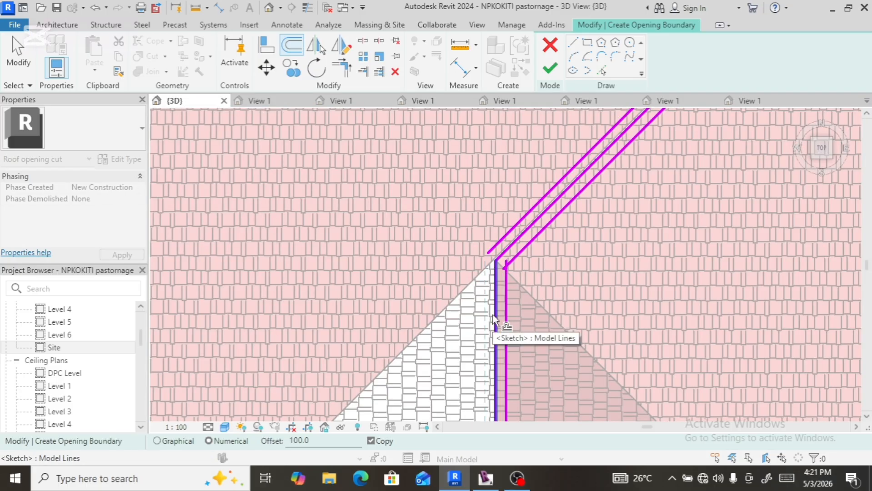
click(494, 320)
scroll(501, 310, down, 4)
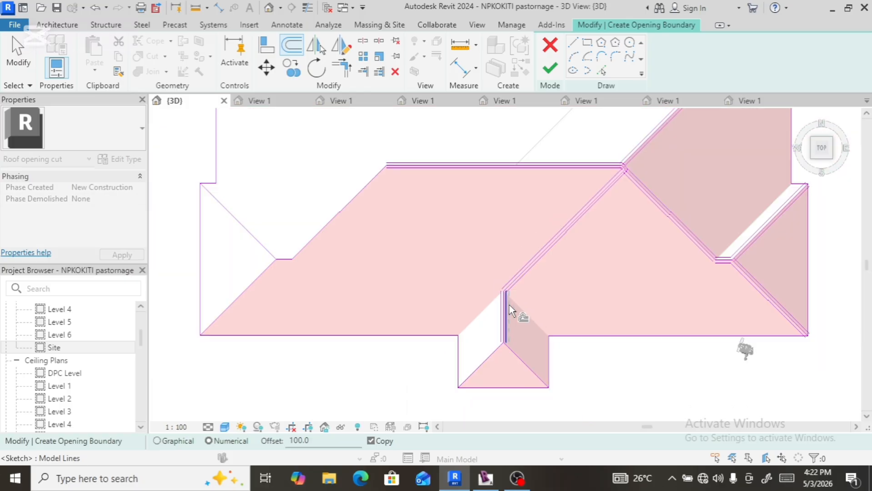
scroll(509, 305, up, 4)
scroll(508, 348, up, 2)
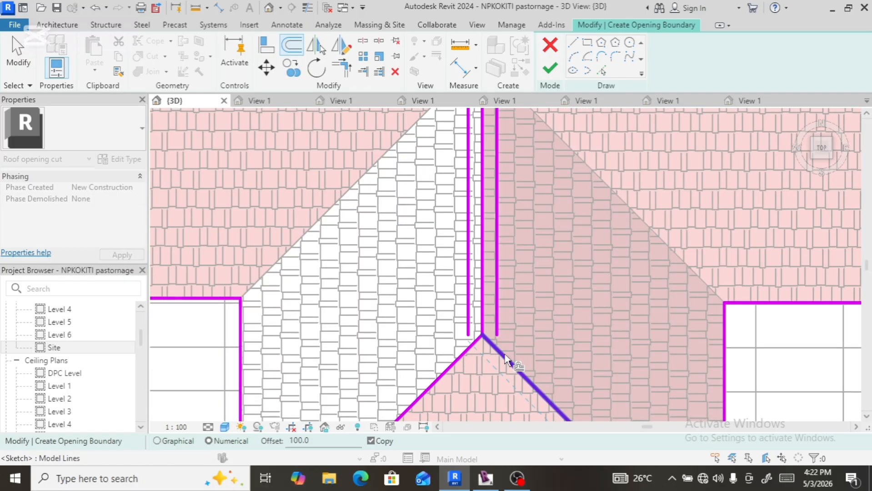
click(505, 355)
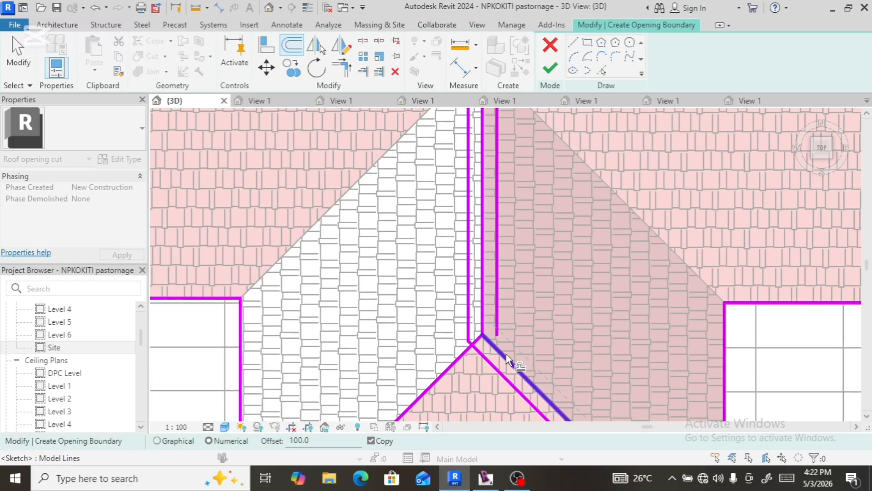
click(467, 356)
click(456, 362)
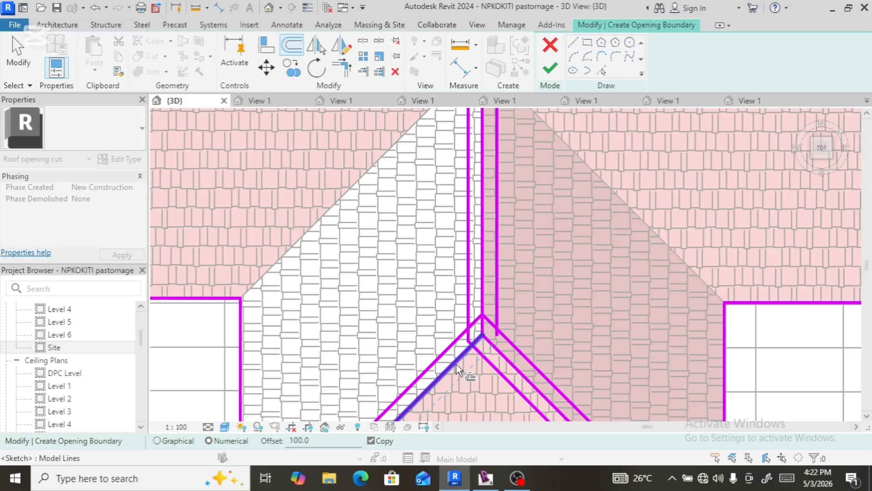
scroll(509, 359, down, 3)
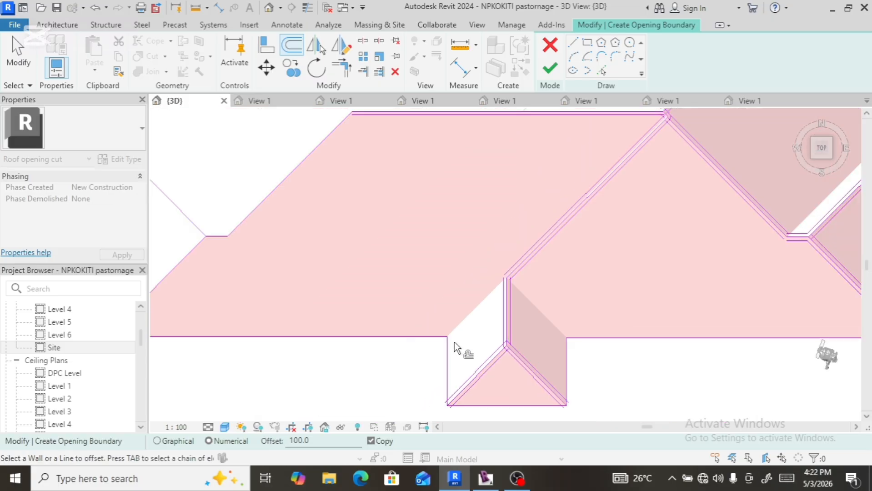
- Offset copies of the diagonal line running southwest from the main ridge's west end by 100 mm to both sides
scroll(454, 341, down, 1)
scroll(445, 345, up, 6)
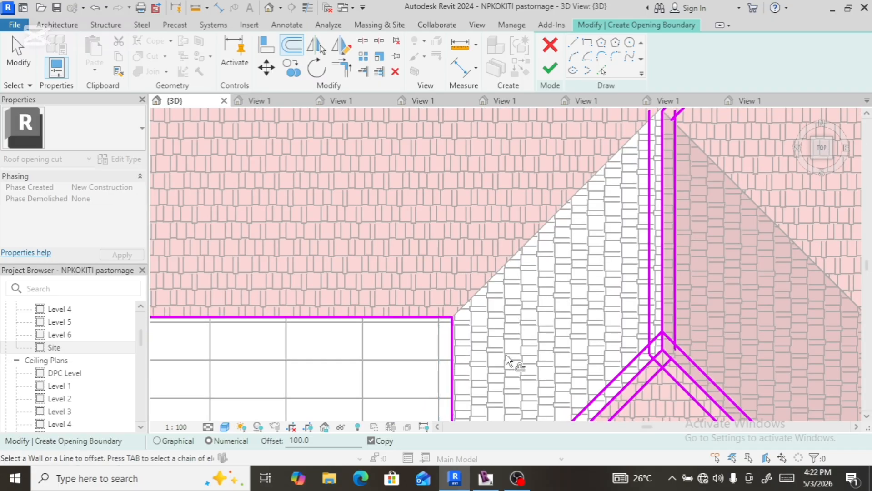
scroll(508, 354, down, 5)
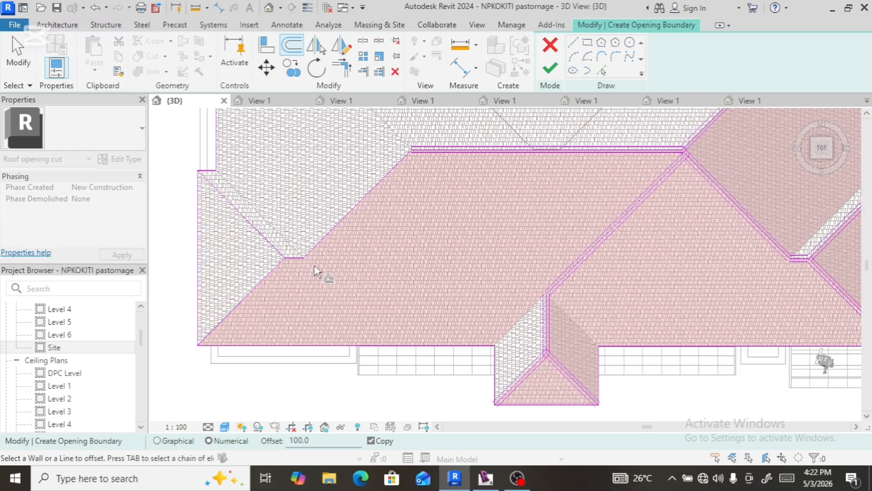
scroll(261, 252, up, 3)
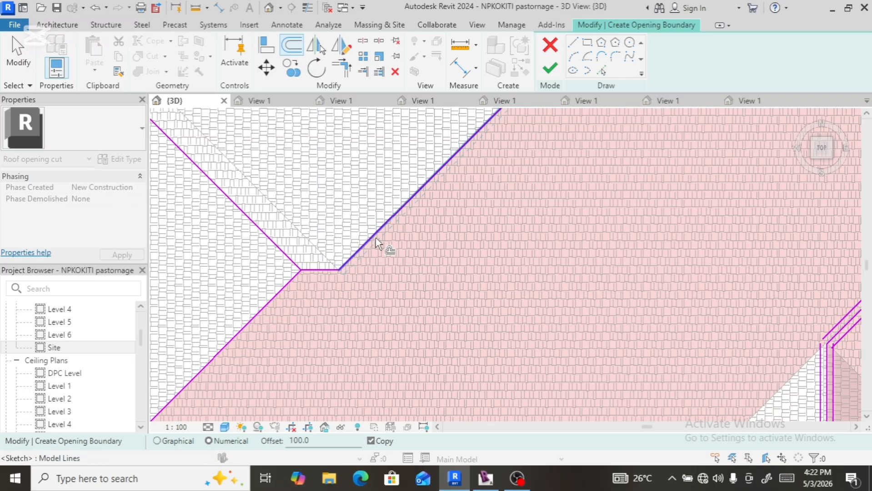
click(370, 237)
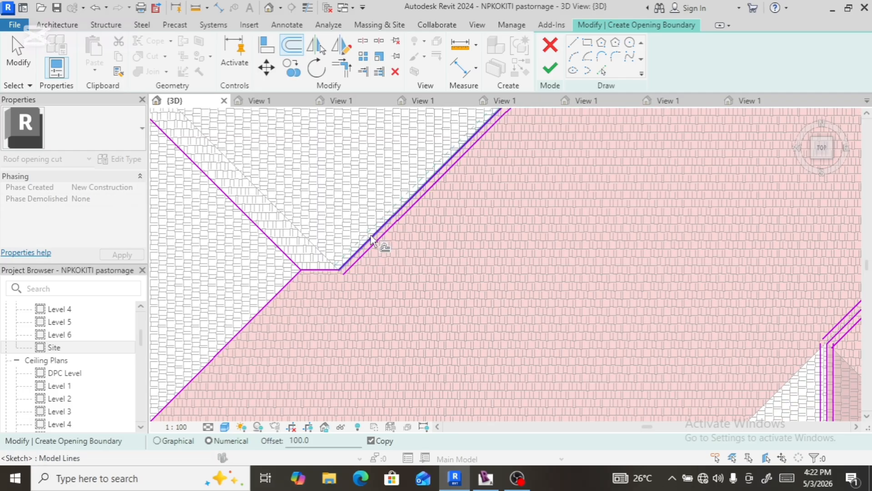
click(370, 241)
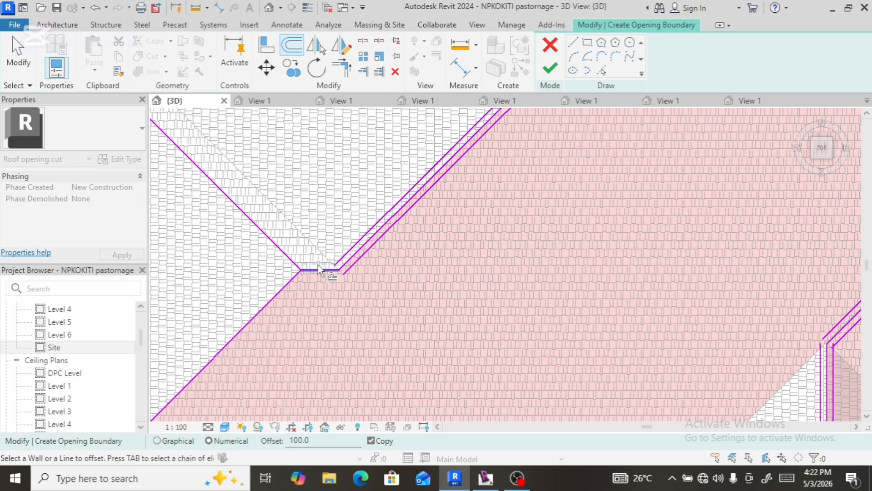
- Offset copies of the west projection's short ridge, southwest hip and northwest hip lines by 100 mm to both sides
click(318, 270)
click(318, 274)
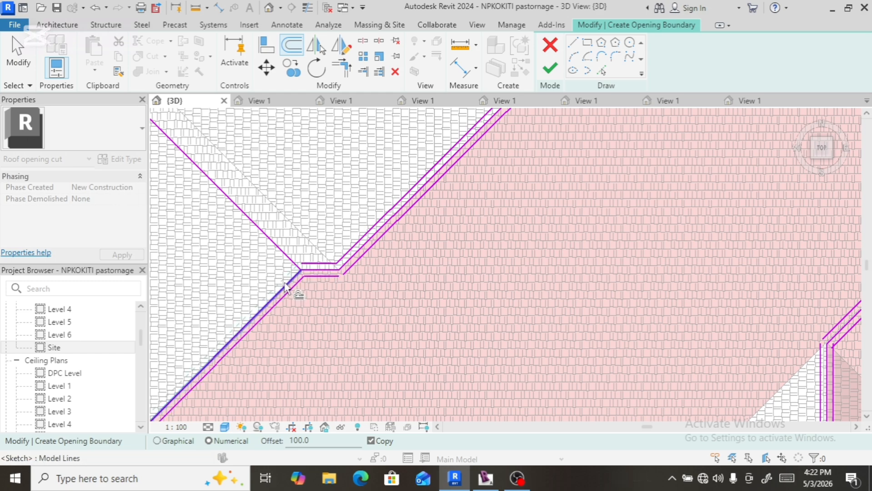
click(285, 287)
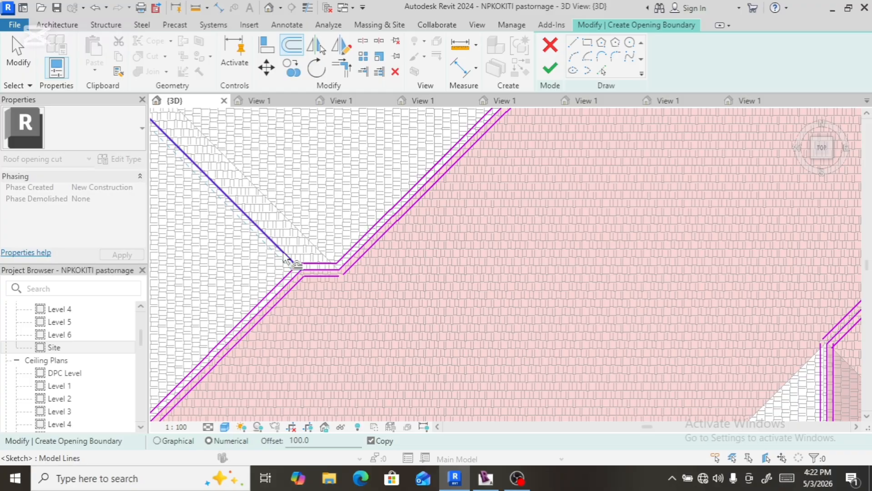
click(287, 258)
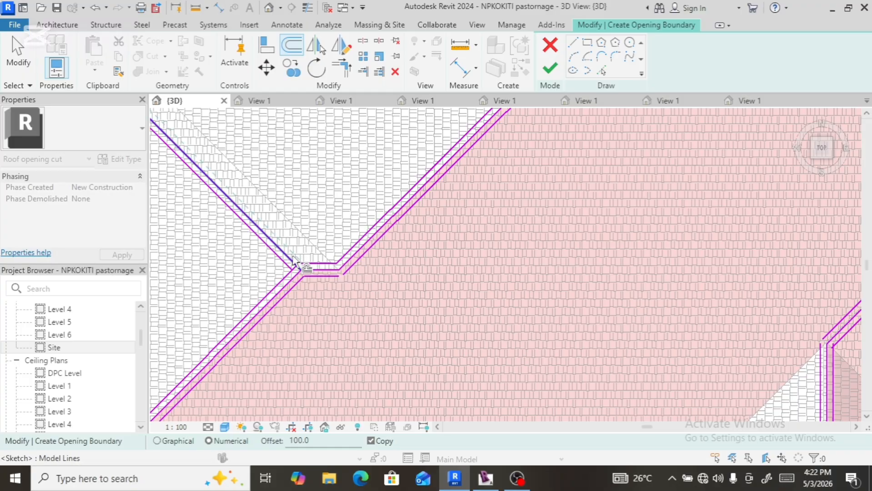
scroll(346, 324, down, 6)
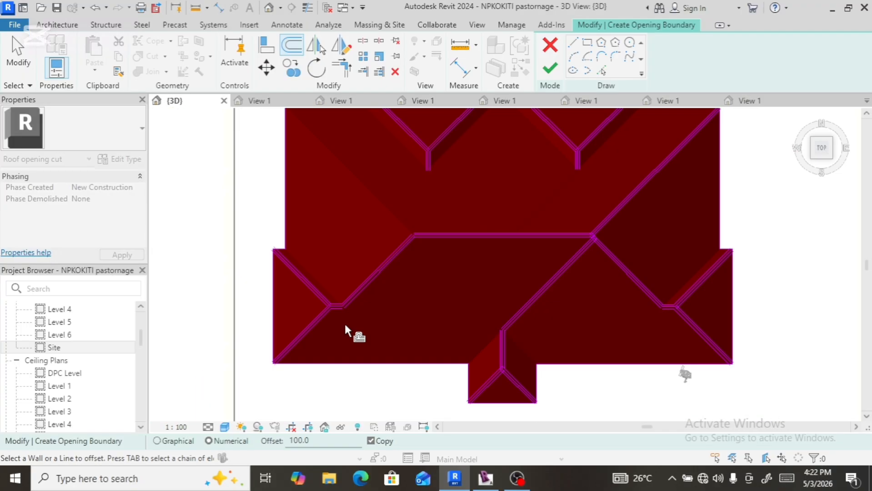
- Draw a boundary line along the main roof's northwest hip, from the roof's northwest corner to the west end of the main ridge
scroll(382, 331, down, 3)
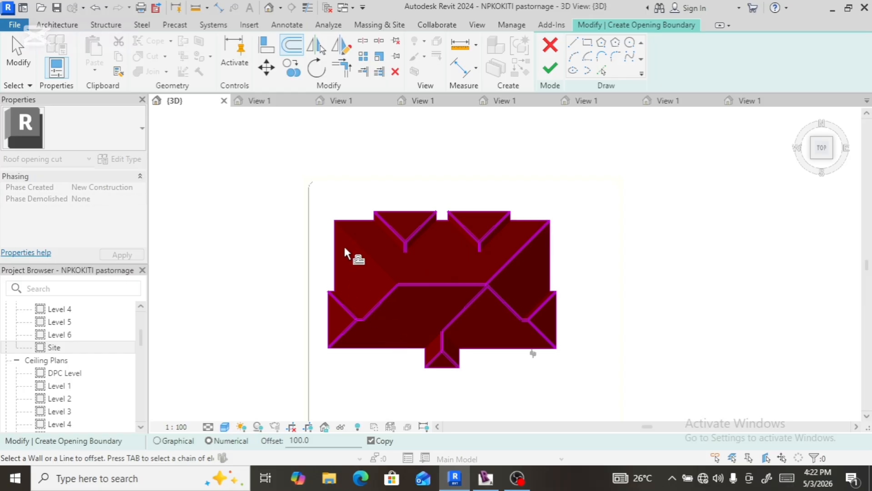
scroll(339, 229, up, 5)
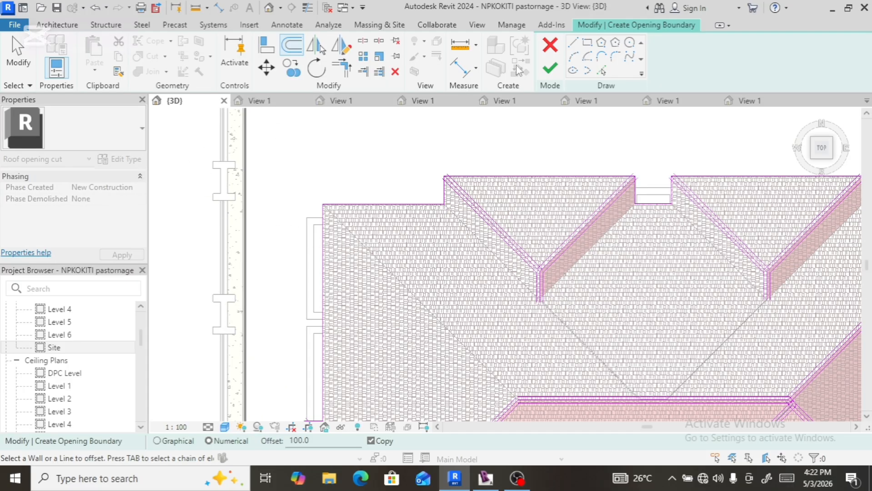
click(574, 43)
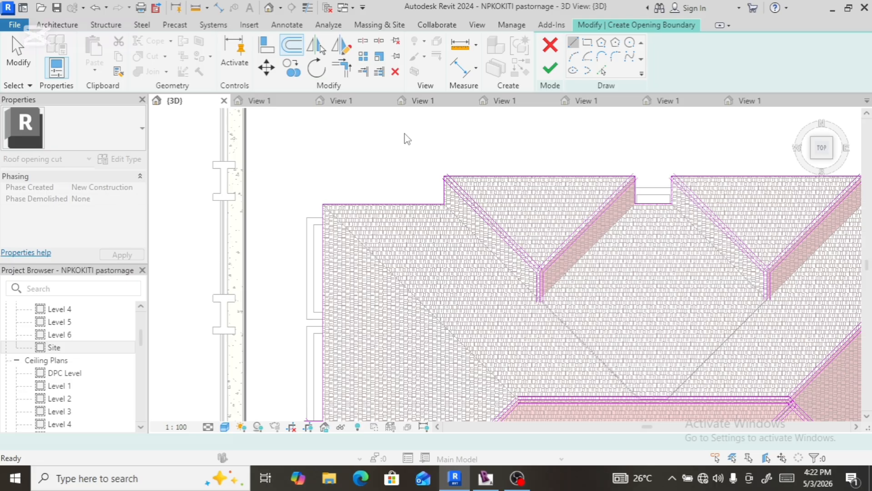
click(321, 203)
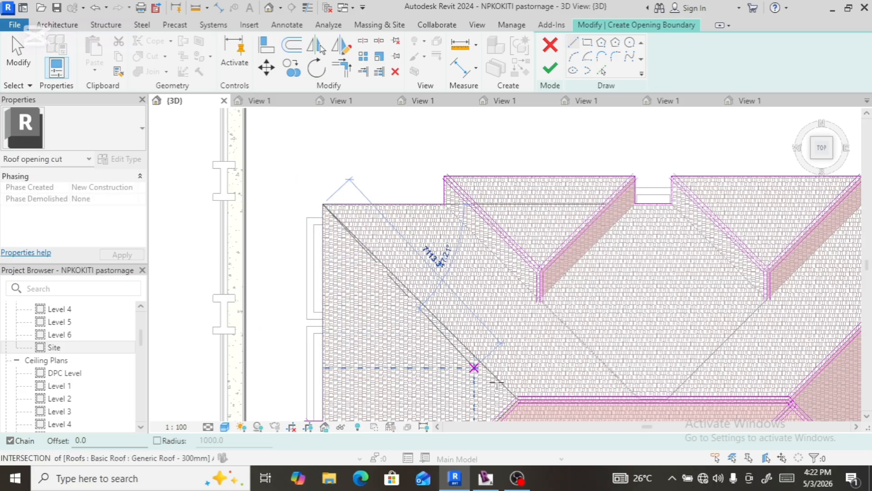
click(514, 396)
scroll(515, 397, up, 4)
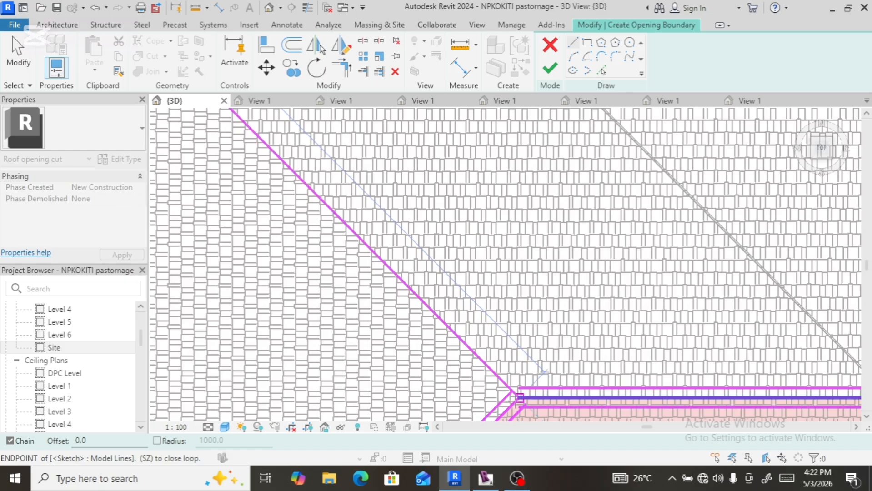
click(517, 399)
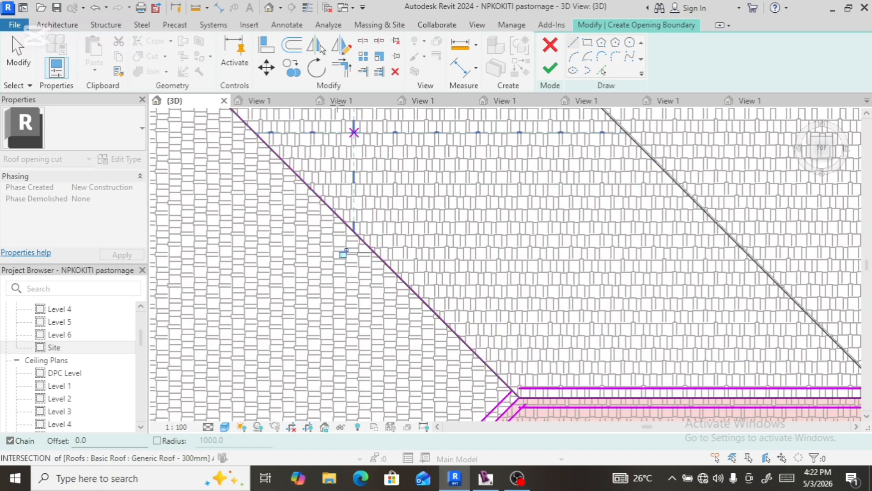
- Offset copies of the main roof's northwest hip line by 100 mm to both sides
click(292, 45)
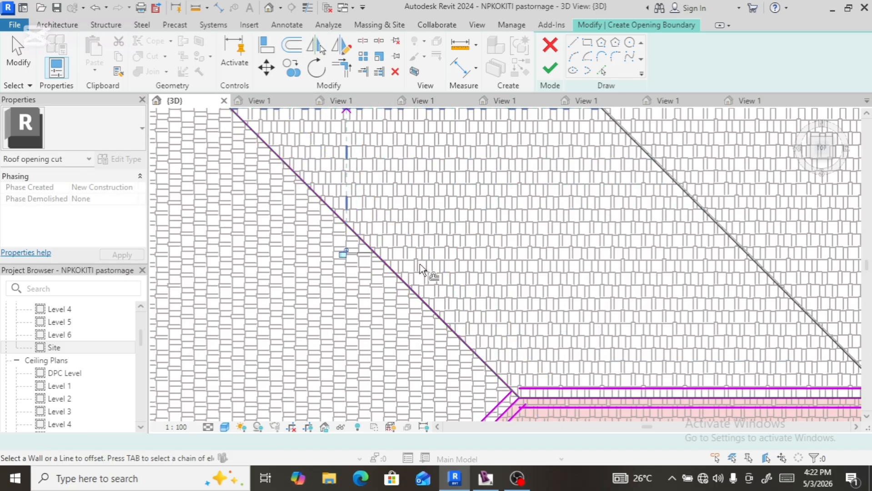
click(423, 305)
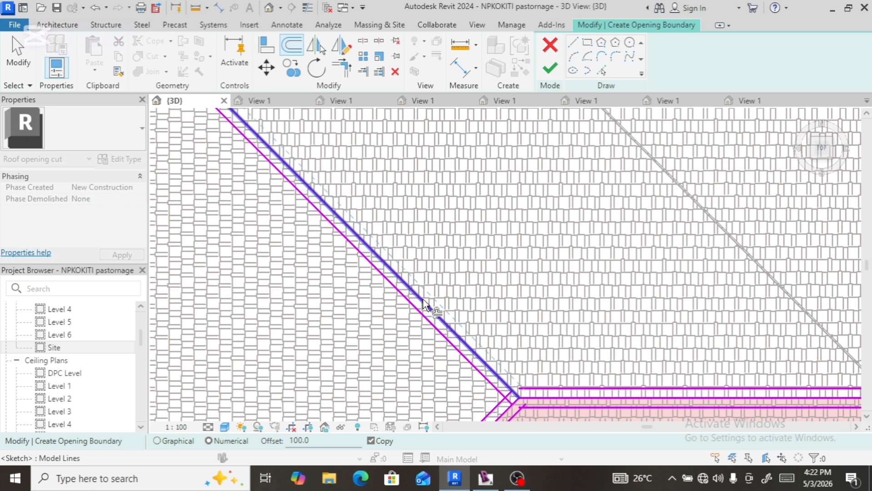
scroll(471, 333, down, 4)
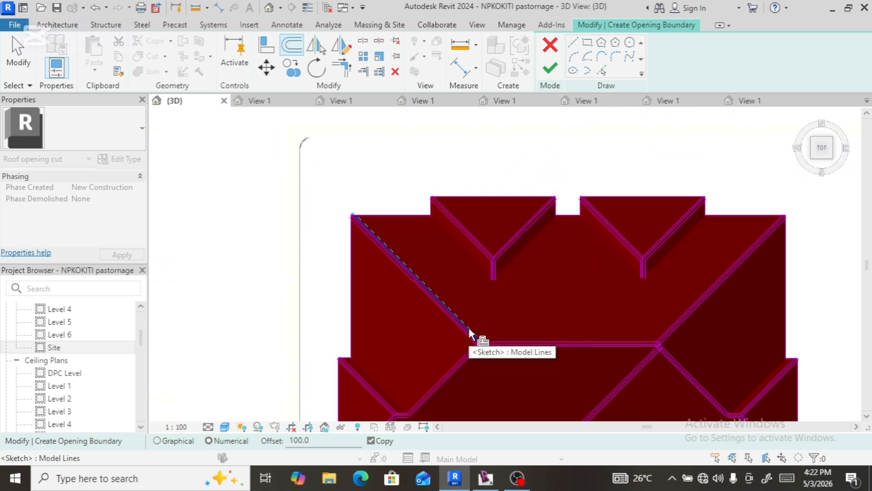
scroll(468, 330, down, 5)
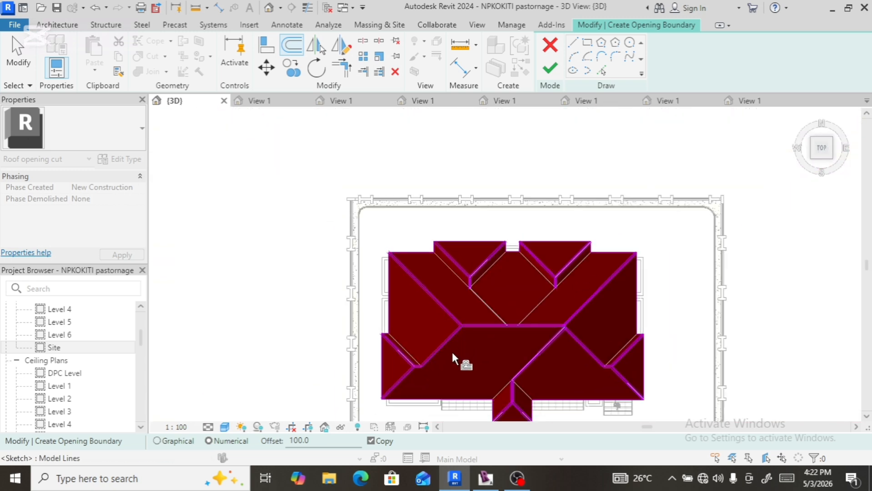
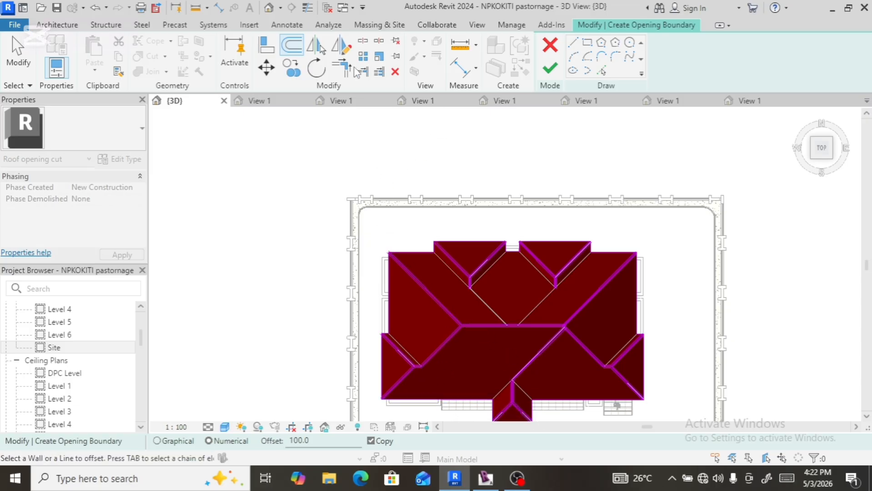
key(Escape)
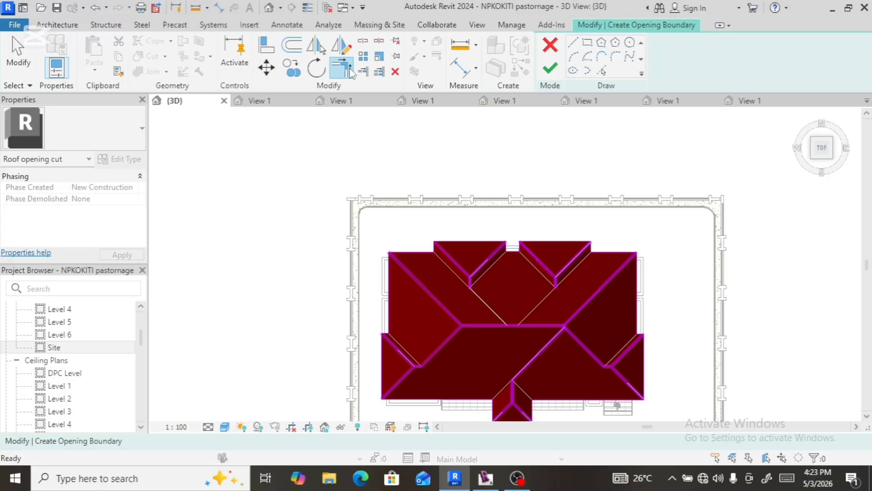
- Trim the two northwest hip offset lines to corners with the north and west eave lines at the roof's northwest corner
click(350, 73)
scroll(405, 257, up, 6)
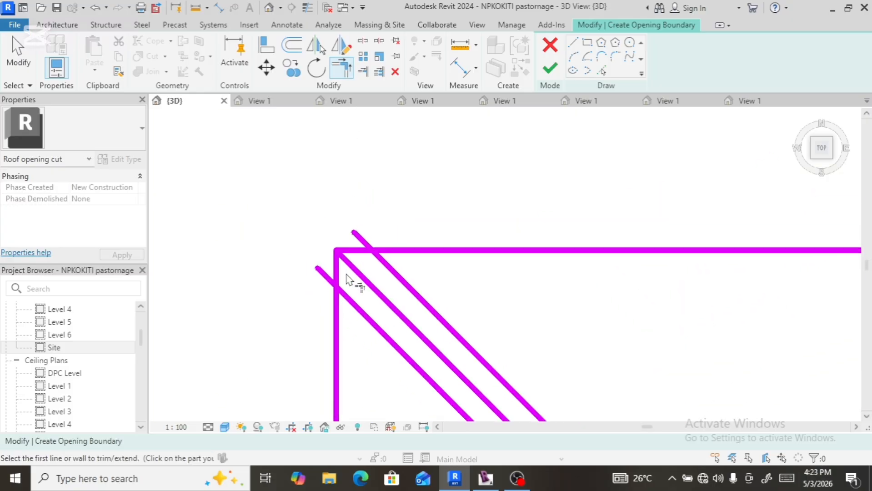
scroll(347, 275, down, 3)
scroll(366, 266, up, 2)
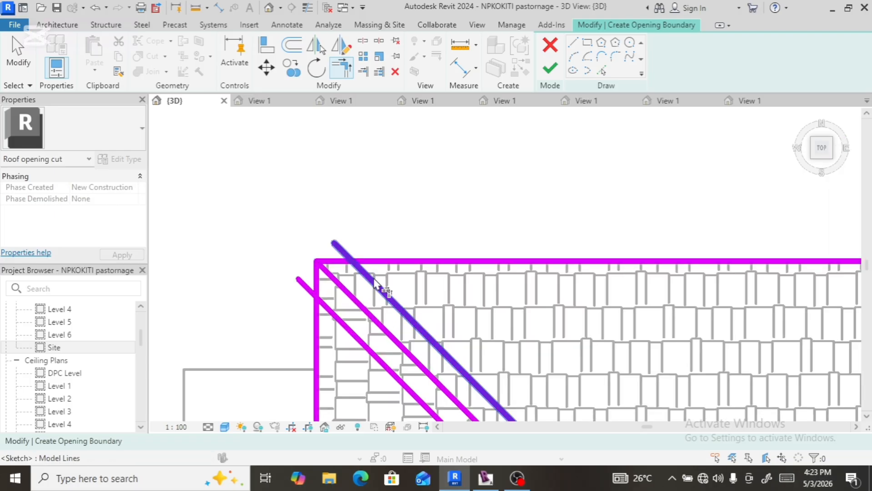
click(378, 283)
click(383, 264)
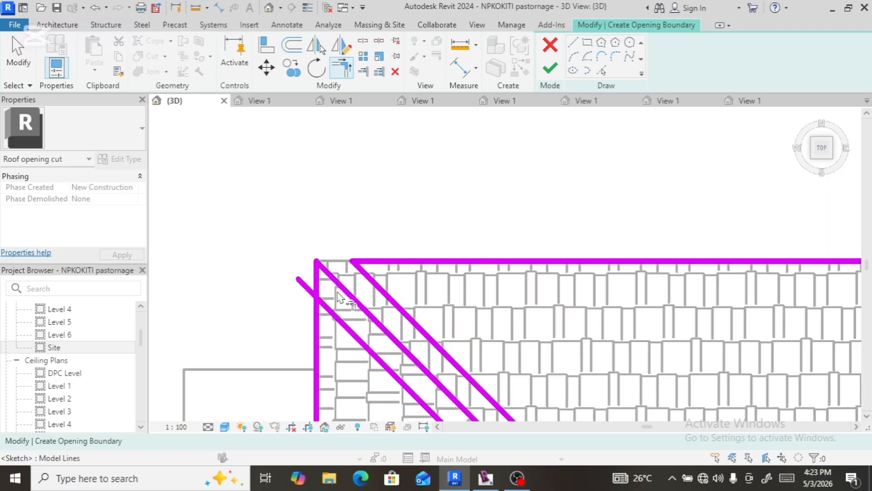
click(335, 315)
click(314, 333)
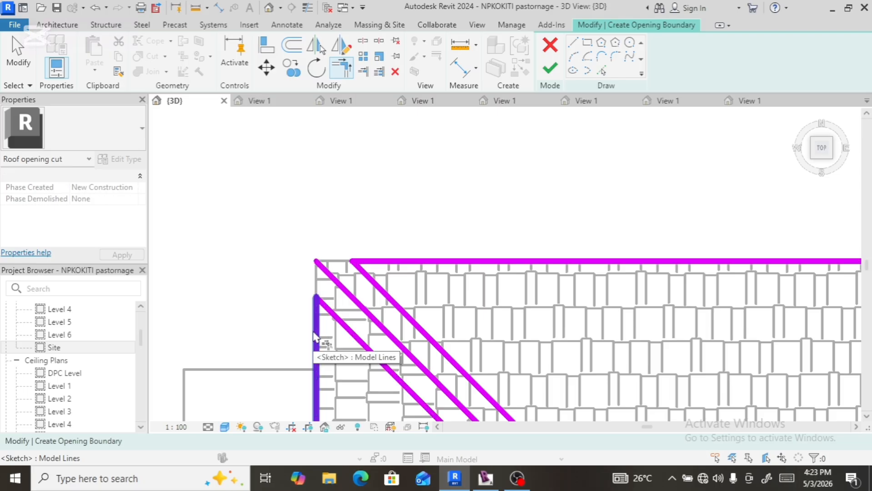
- Trim the offset lines into corners at the main ridge's west end, joining the ridge, northwest hip and southwest diagonal offsets
scroll(334, 266, down, 6)
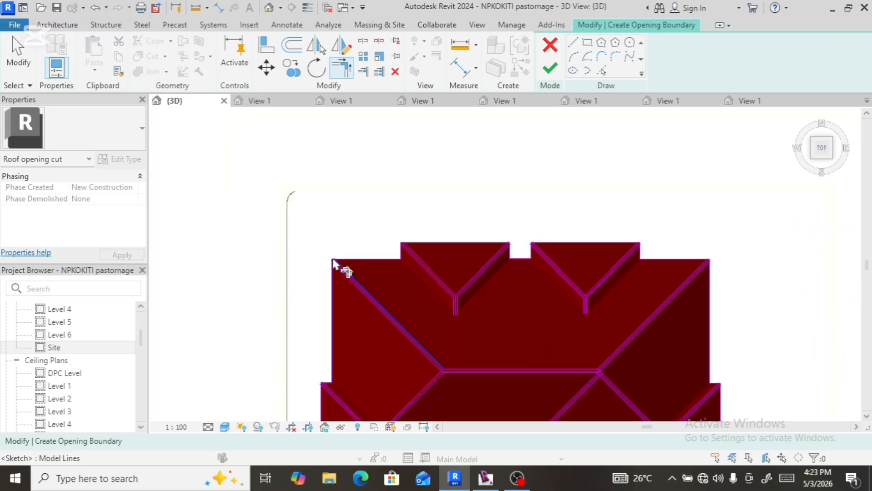
scroll(403, 323, up, 8)
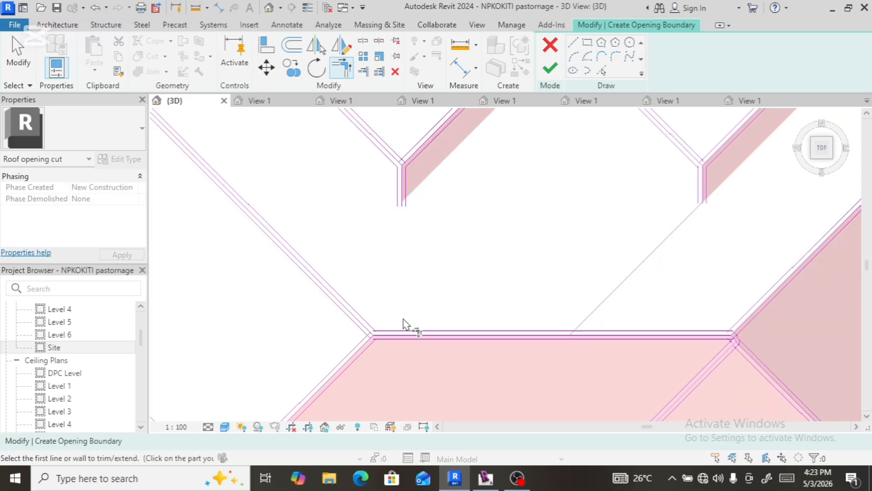
click(363, 354)
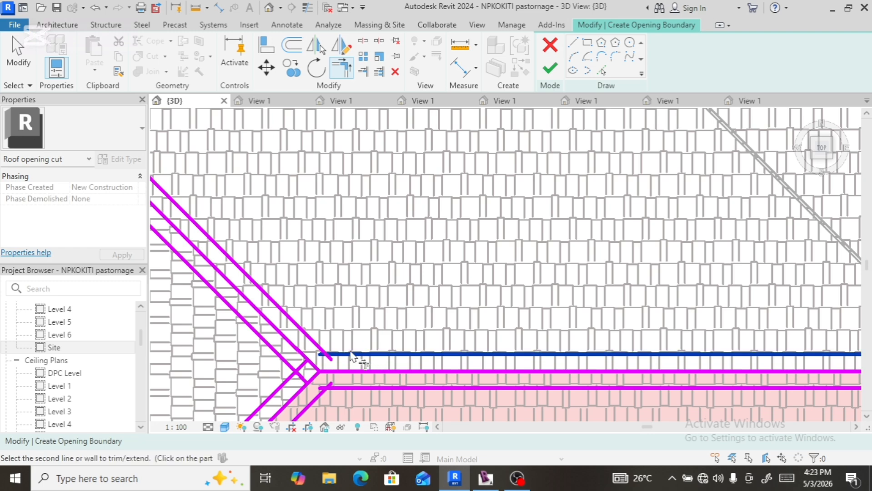
click(316, 342)
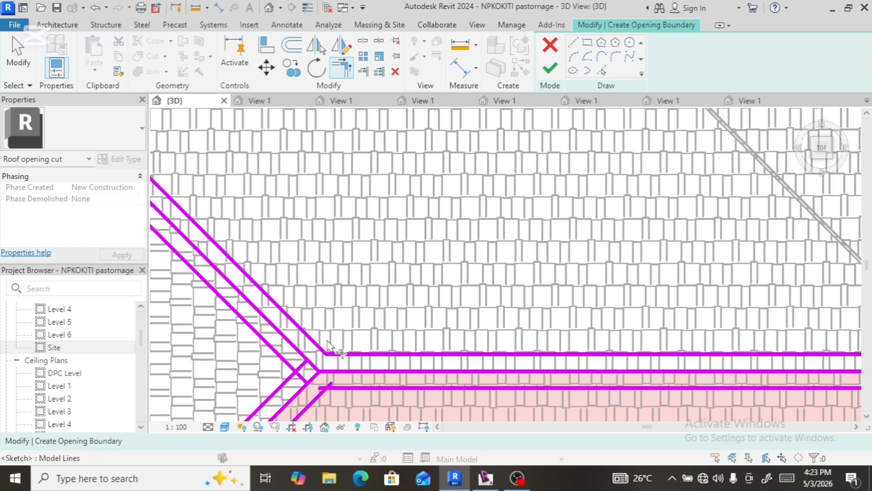
scroll(355, 359, up, 2)
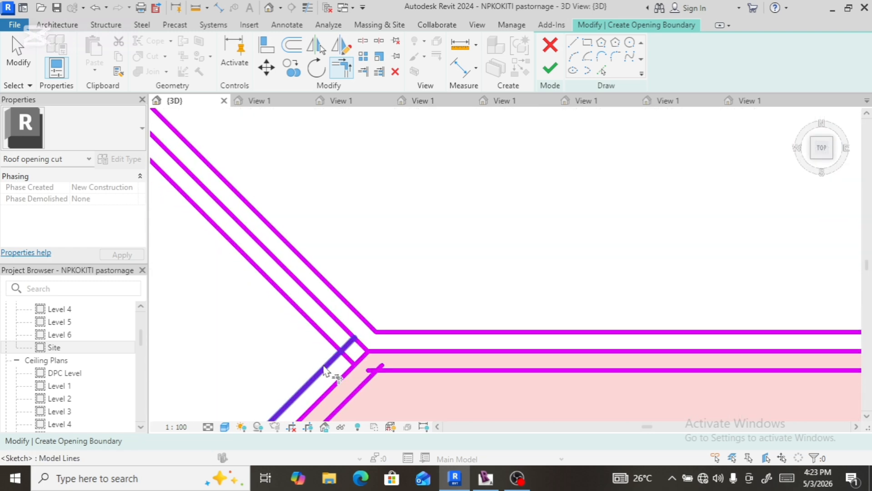
click(334, 358)
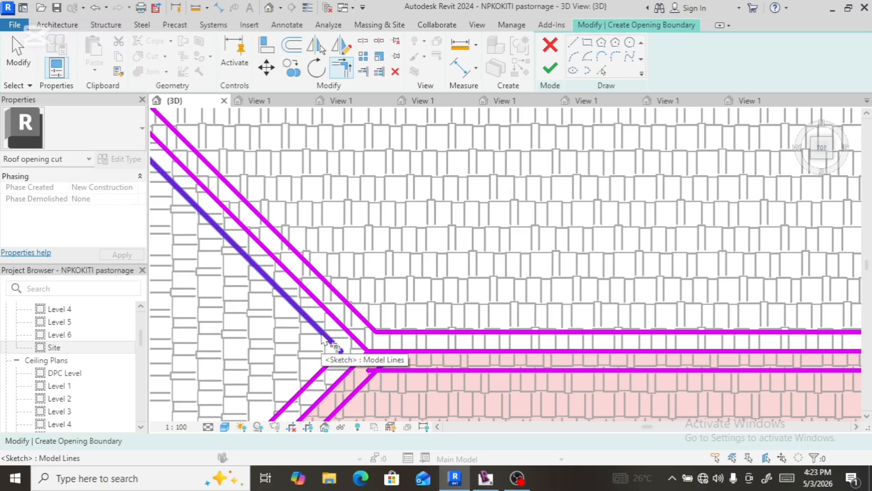
click(328, 344)
click(370, 381)
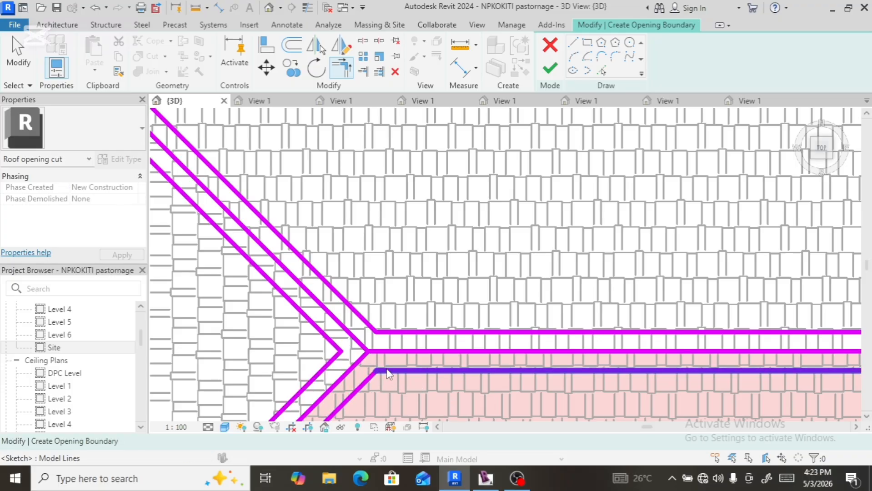
- Delete the original center lines of the main ridge, northwest hip and southwest diagonal that meet at the ridge's west end
click(374, 353)
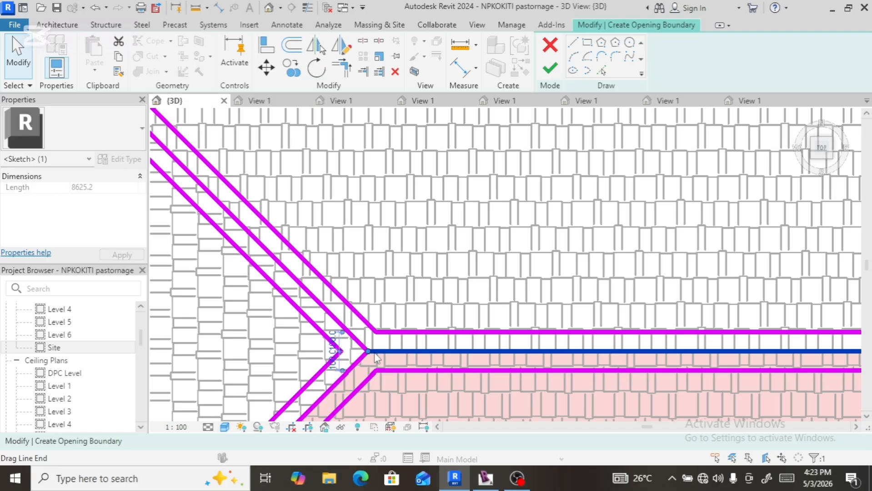
key(Delete)
click(370, 361)
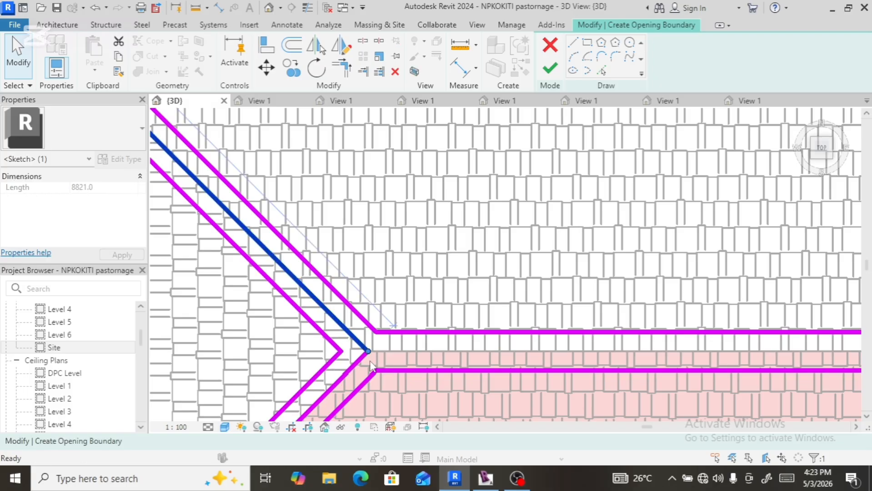
key(Delete)
click(365, 355)
key(Delete)
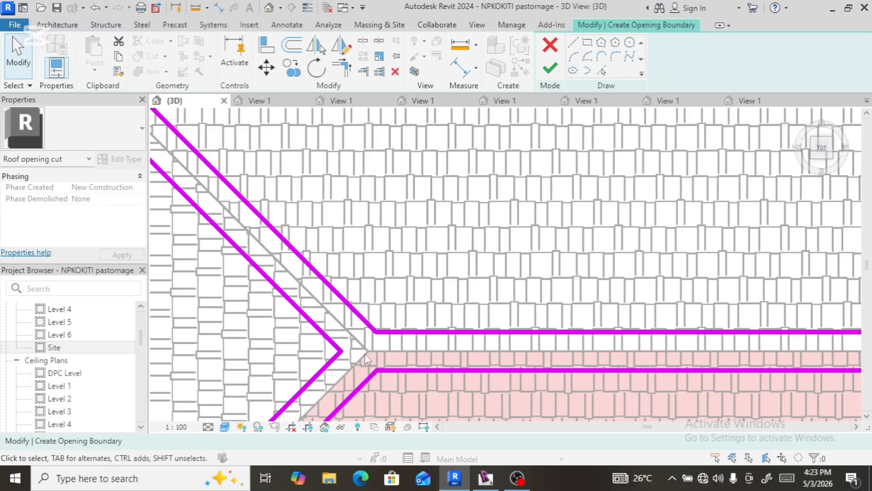
scroll(425, 282, down, 6)
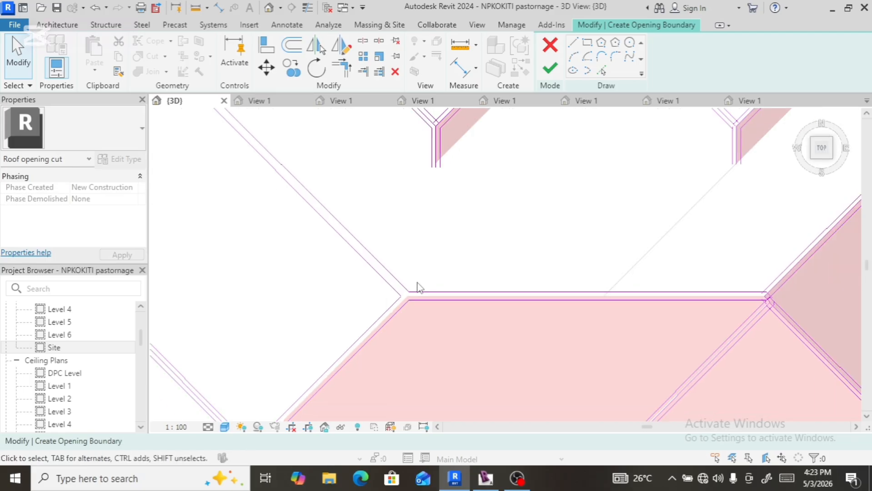
- Trim the offset boundary lines into clean corners around the short horizontal ridge where the left wing meets the main roof
scroll(417, 282, down, 3)
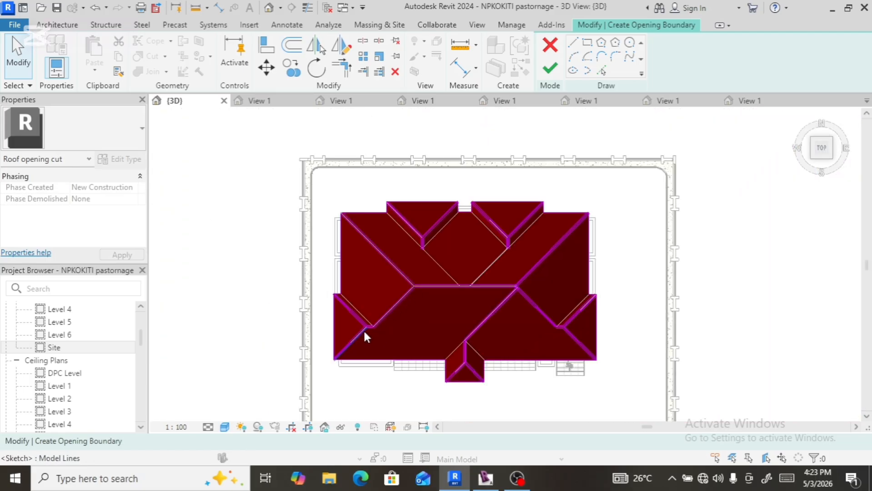
scroll(363, 331, up, 5)
scroll(363, 331, up, 6)
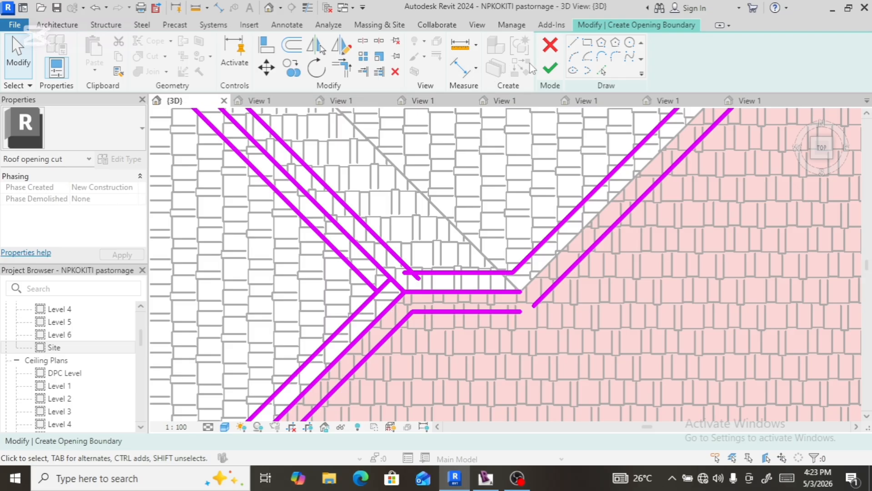
click(342, 69)
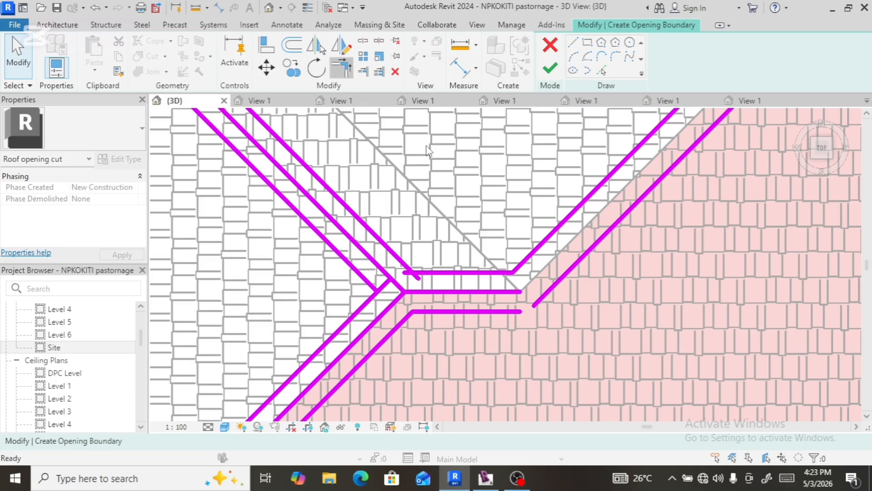
click(545, 294)
click(505, 313)
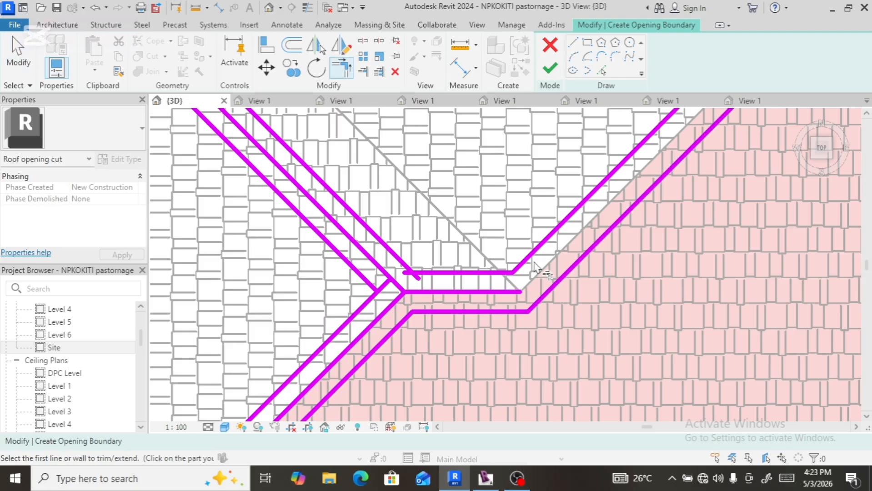
click(467, 278)
click(396, 263)
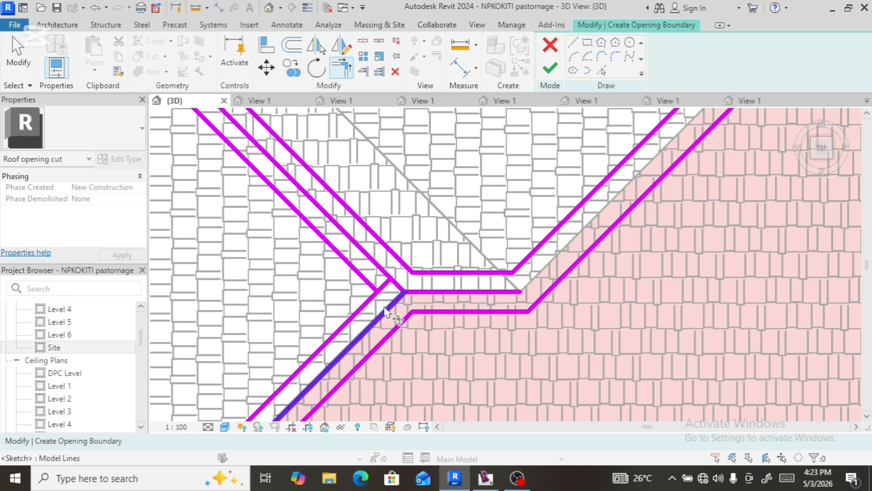
click(370, 302)
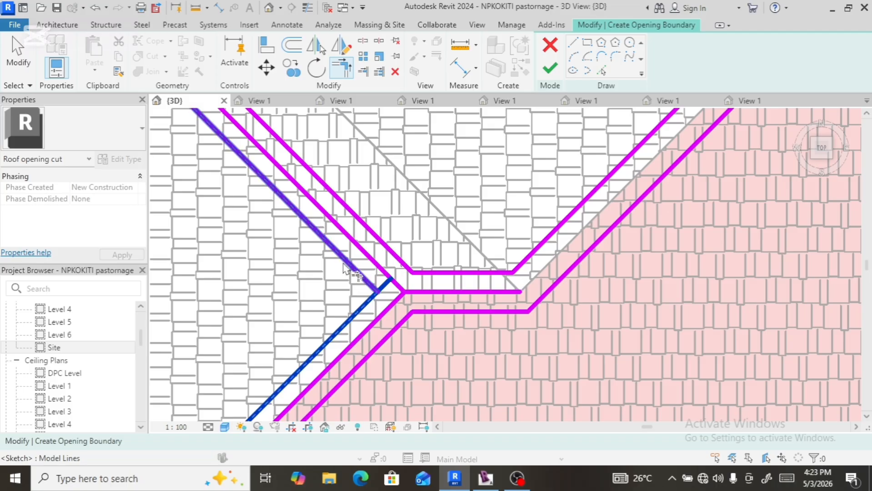
click(344, 269)
- Delete the horizontal centre line and the two diagonal centre lines meeting at the left wing's ridge junction
scroll(427, 296, down, 2)
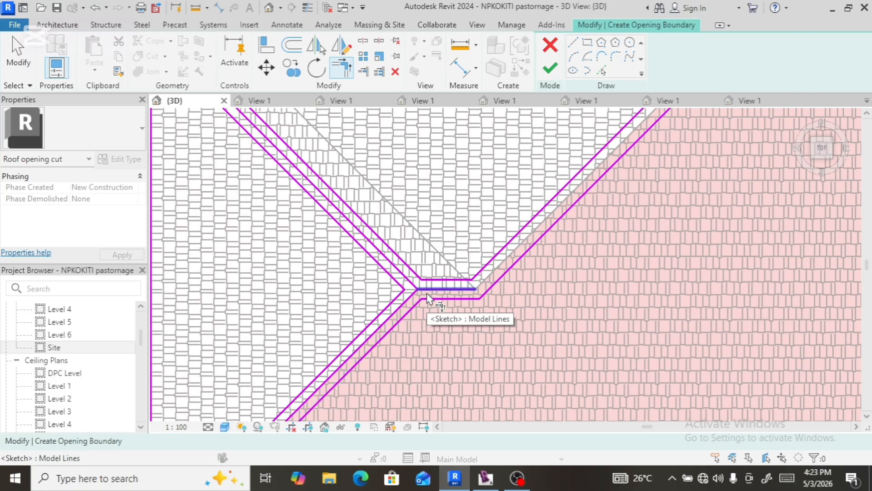
key(Escape)
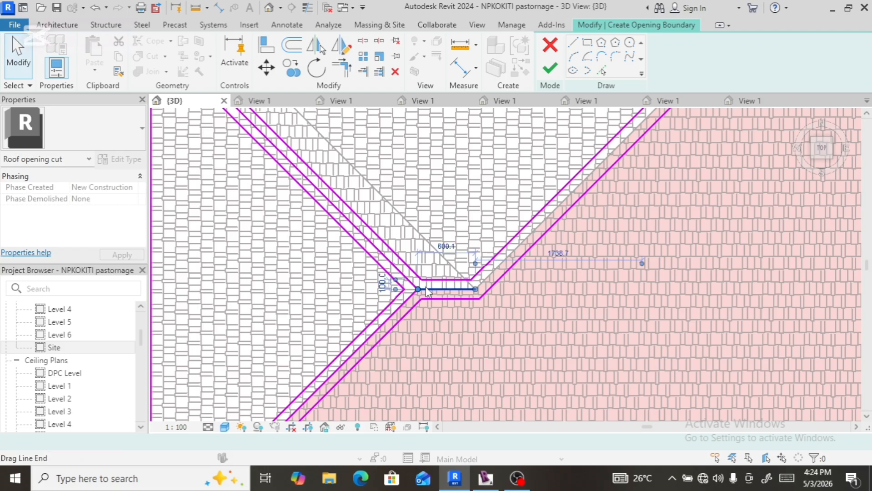
click(425, 289)
key(Delete)
click(409, 288)
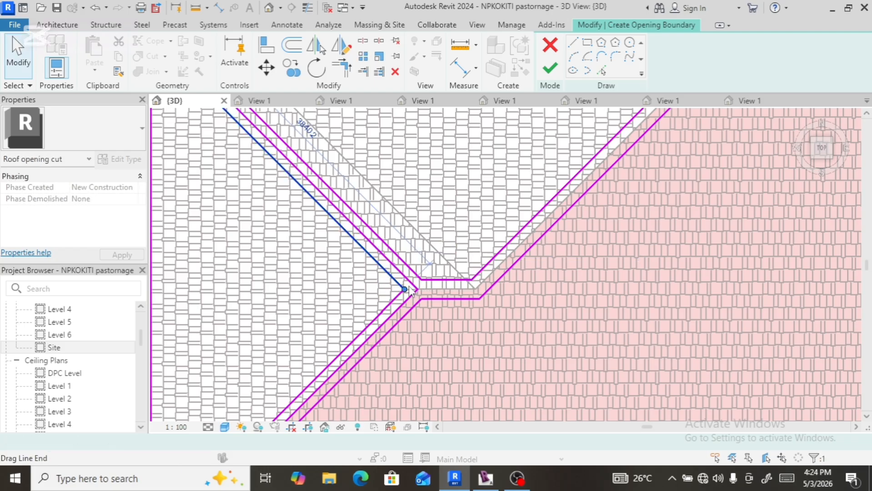
key(Delete)
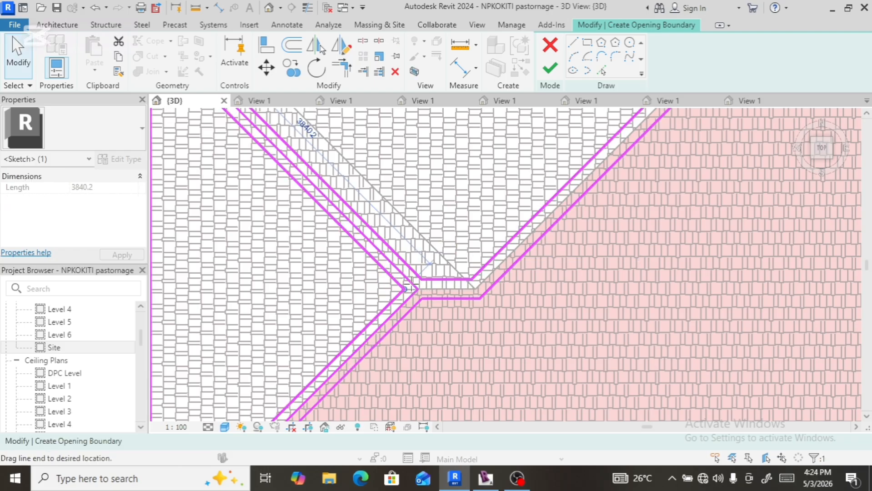
scroll(415, 289, up, 3)
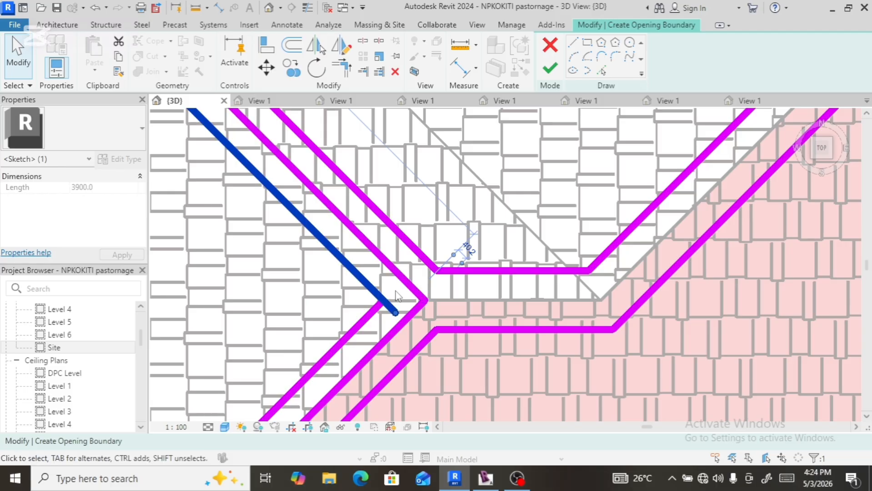
click(410, 289)
key(Delete)
click(413, 318)
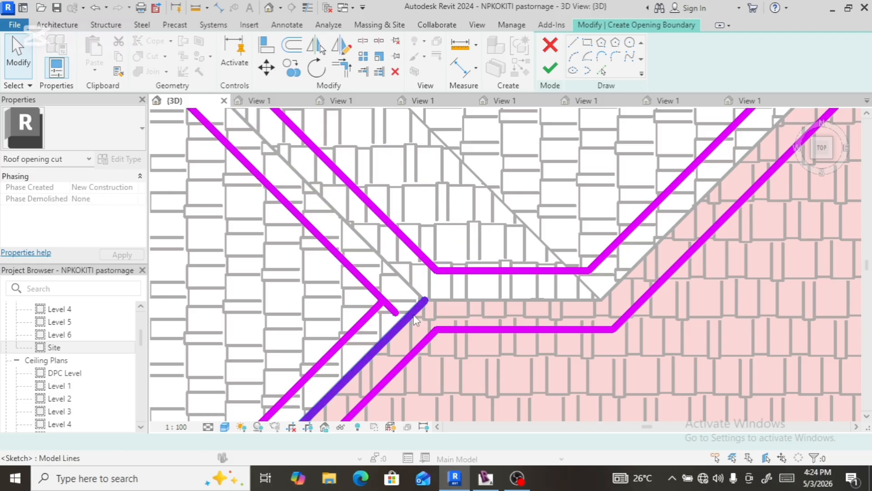
key(Delete)
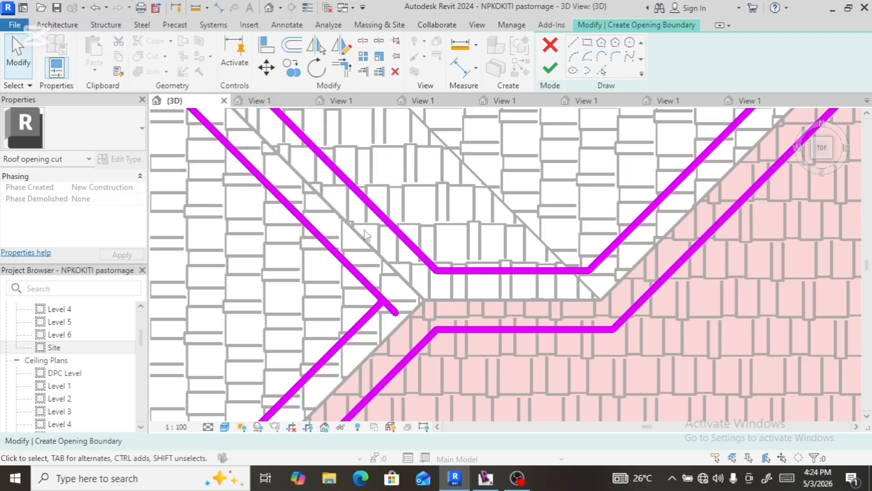
- Trim the two outer diagonal offset lines to a corner at the left wing's hip apex
click(342, 68)
click(359, 279)
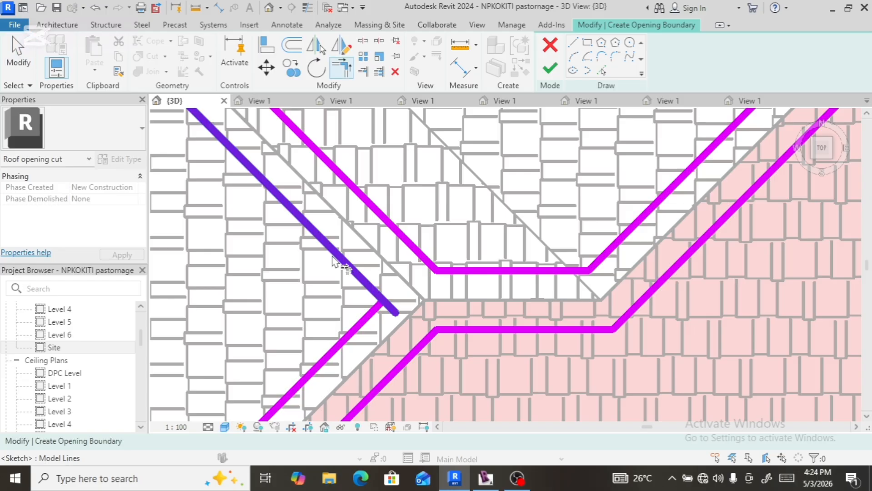
click(357, 331)
- Trim the diagonal offset lines to the front and left eave lines at the left wing's lower-left corner
scroll(509, 278, up, 5)
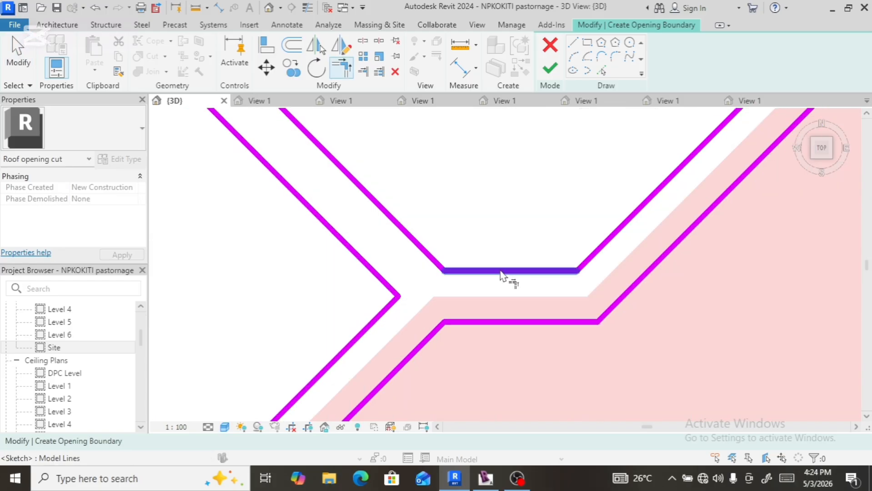
scroll(506, 268, down, 4)
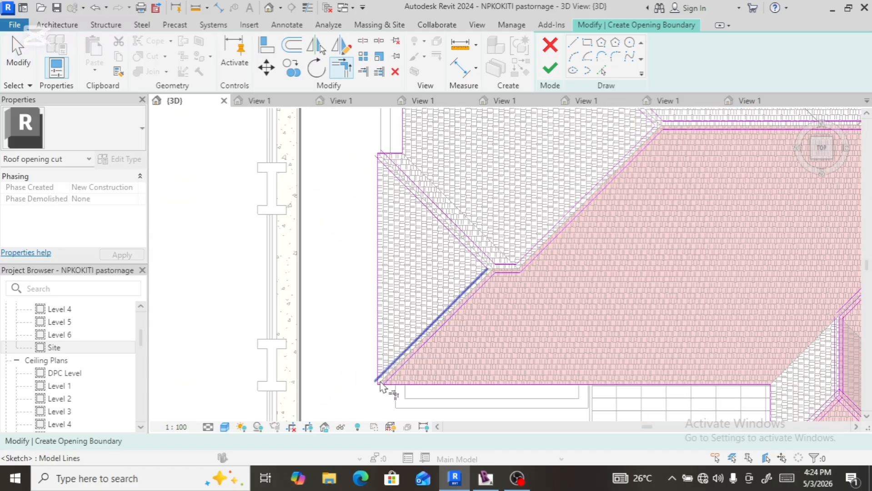
scroll(389, 383, up, 4)
scroll(389, 386, up, 3)
click(394, 397)
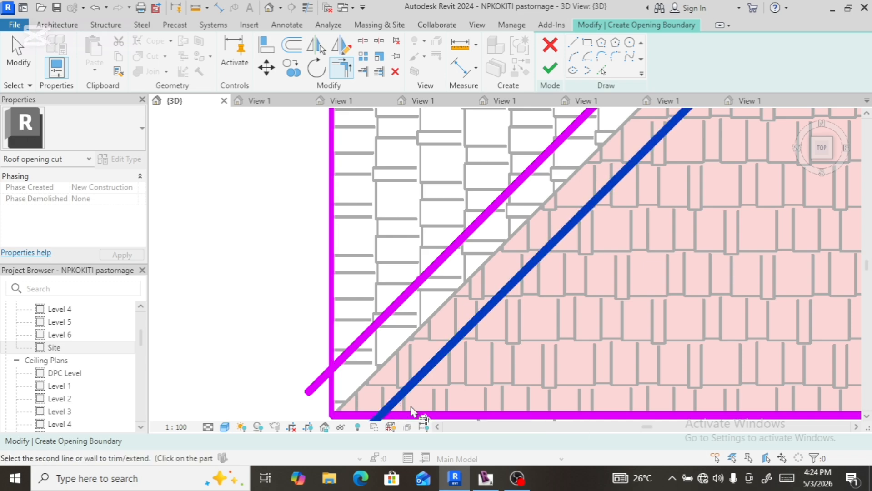
click(428, 414)
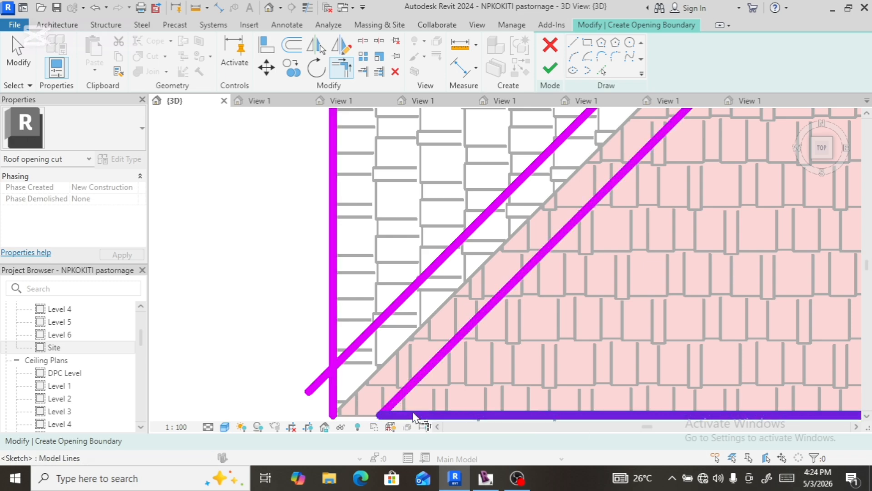
click(342, 359)
click(335, 335)
scroll(384, 366, down, 2)
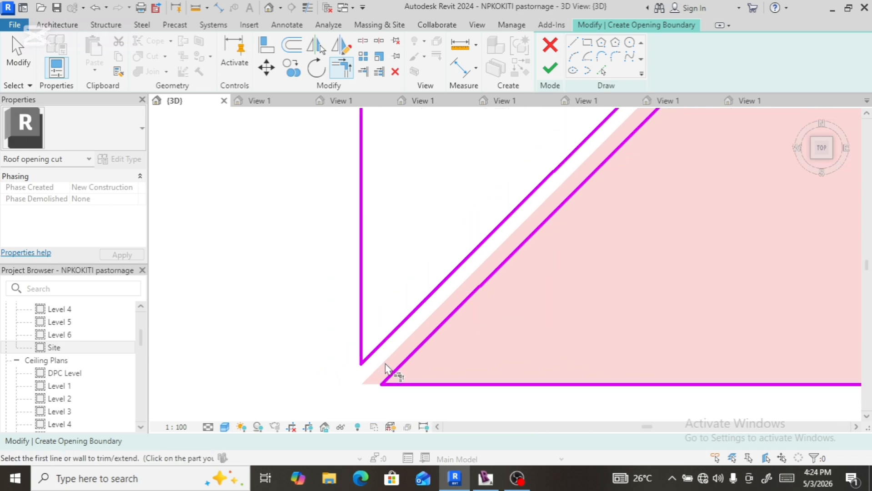
- Trim the diagonal offset lines to the short horizontal eave and the left eave at the left wing's upper corner
scroll(386, 365, down, 6)
scroll(380, 252, up, 3)
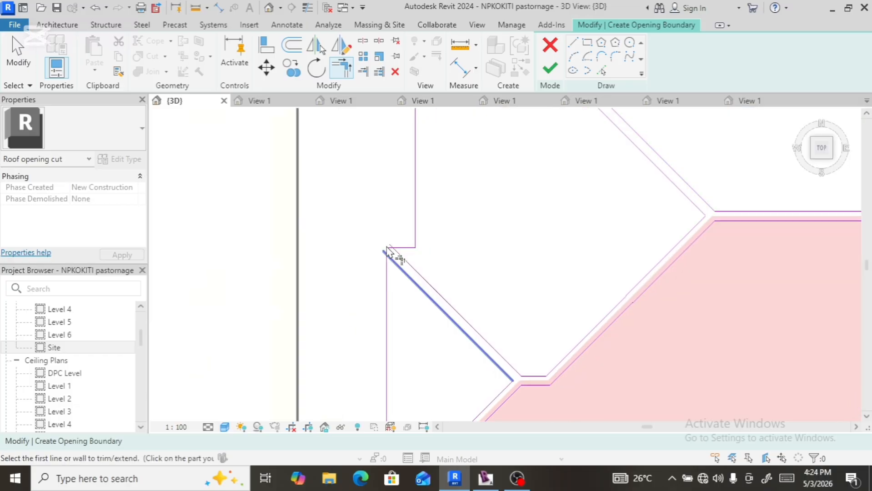
scroll(387, 252, up, 4)
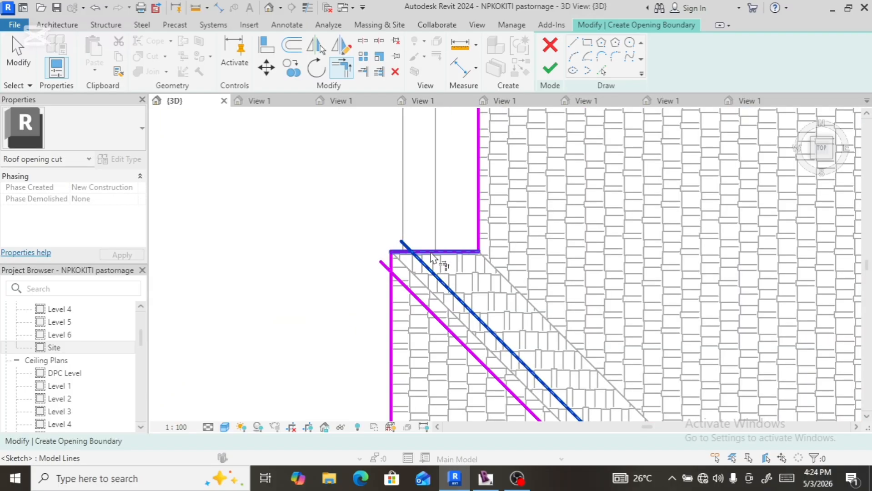
click(431, 253)
click(406, 287)
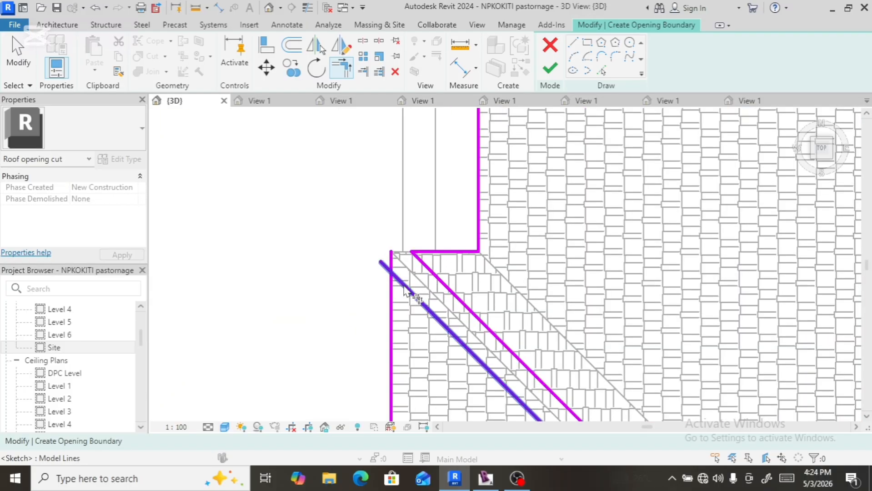
click(390, 306)
- Trim the diagonal offset lines to the left and front eave lines at the small front projection's lower-left corner
scroll(398, 295, down, 5)
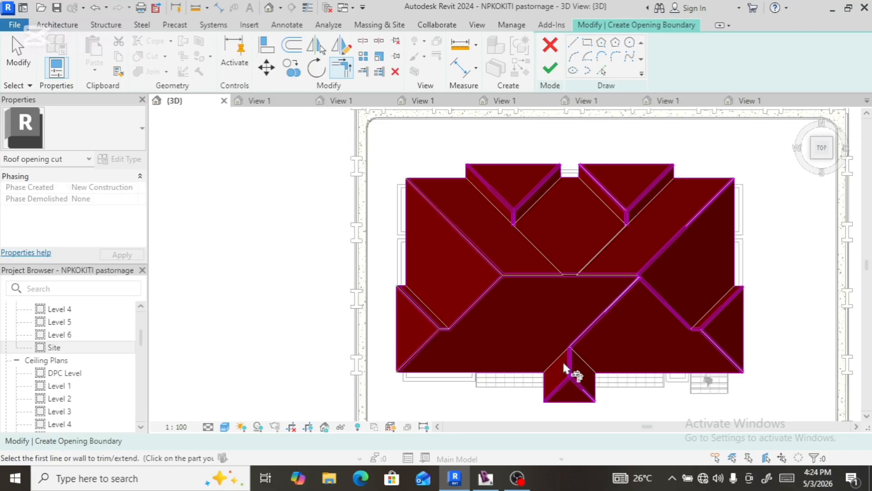
scroll(581, 390, up, 3)
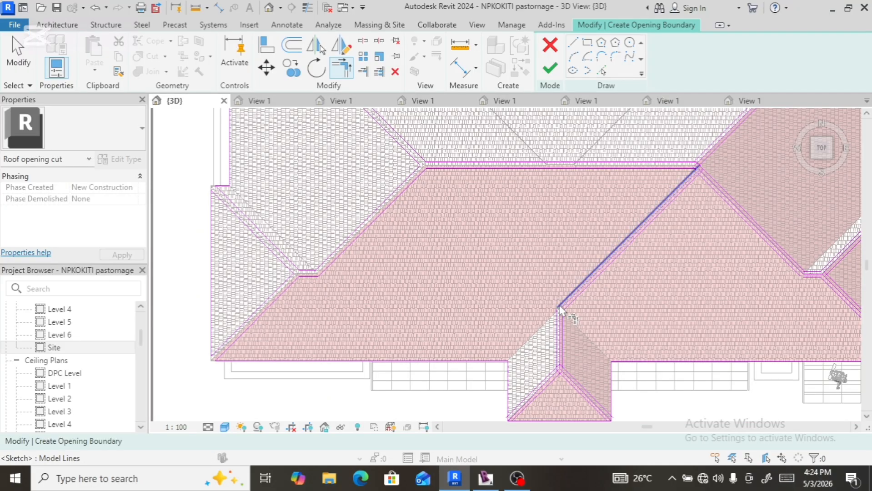
scroll(561, 309, up, 3)
scroll(562, 309, down, 4)
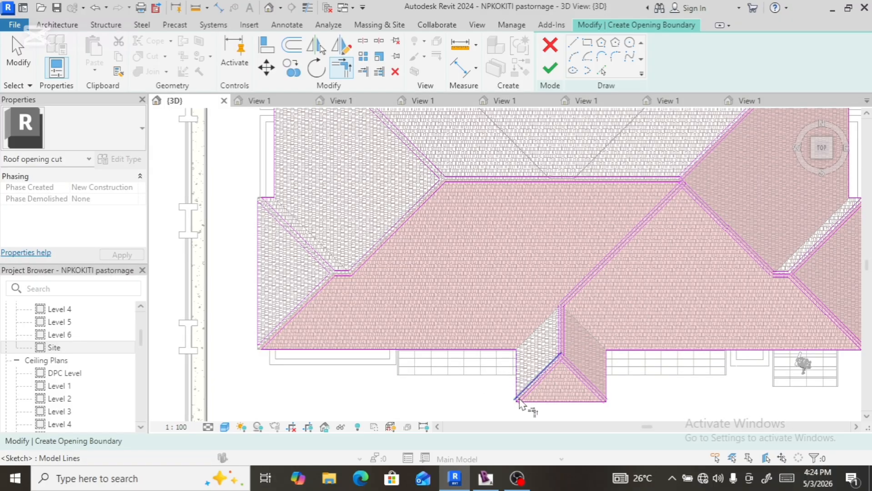
scroll(519, 402, up, 3)
scroll(521, 414, down, 2)
scroll(521, 414, up, 4)
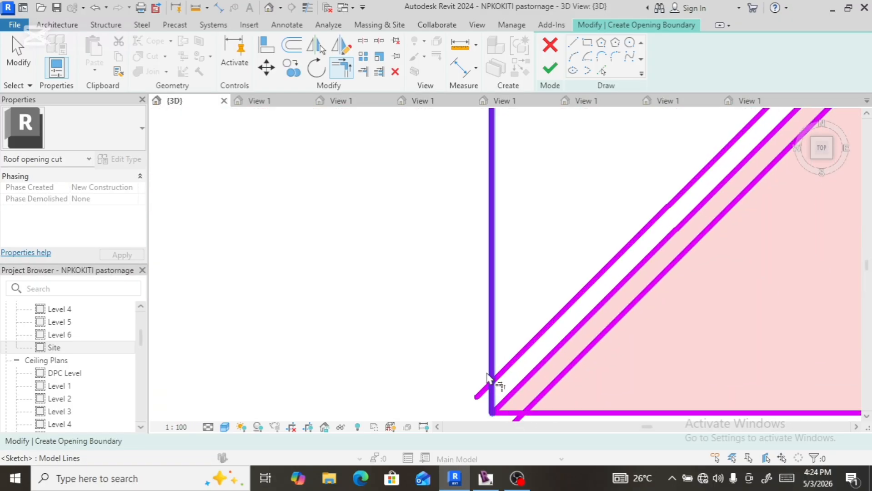
click(503, 370)
click(493, 344)
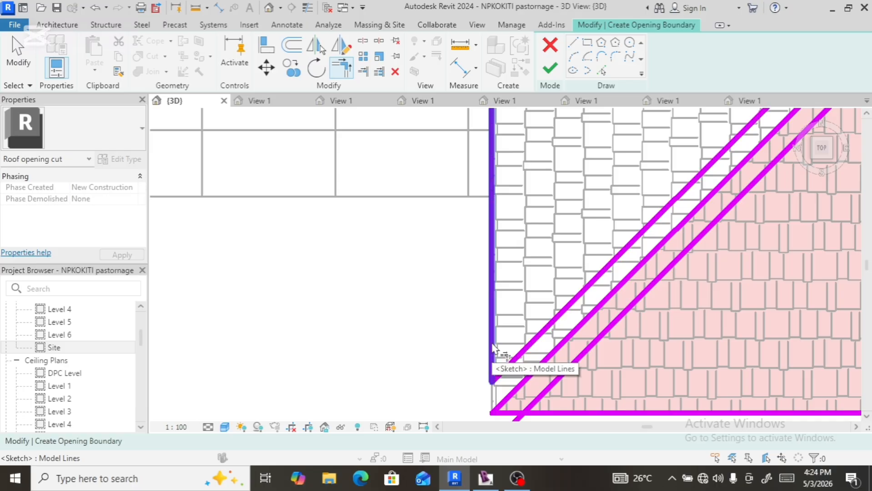
click(546, 401)
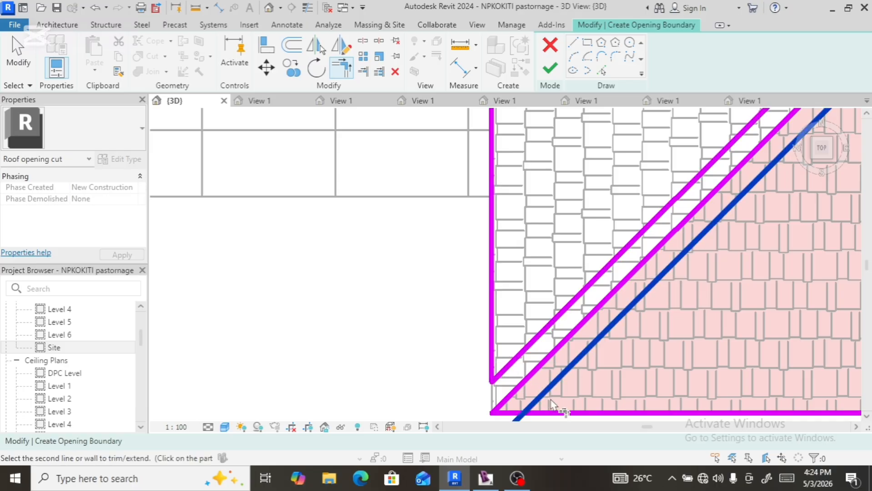
click(570, 414)
- Trim both vertical ridge offset lines to the outer diagonal hip lines at the front projection's apex
scroll(515, 392, down, 5)
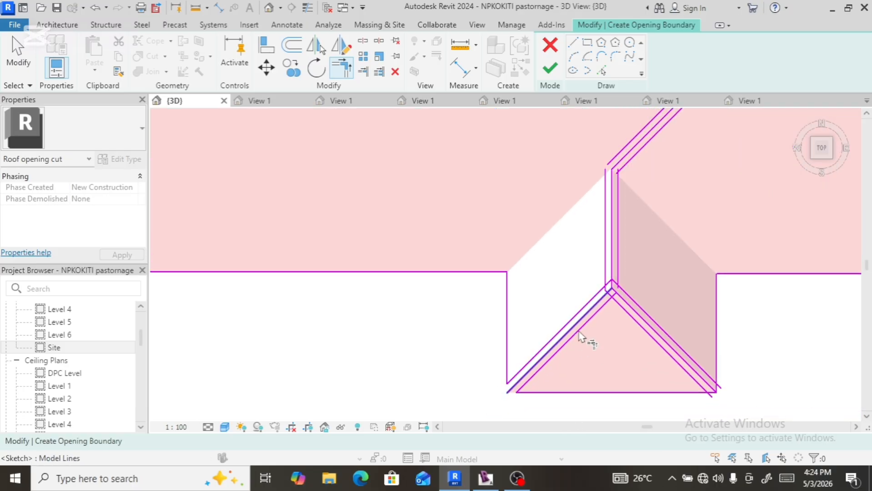
scroll(613, 308, up, 3)
click(622, 295)
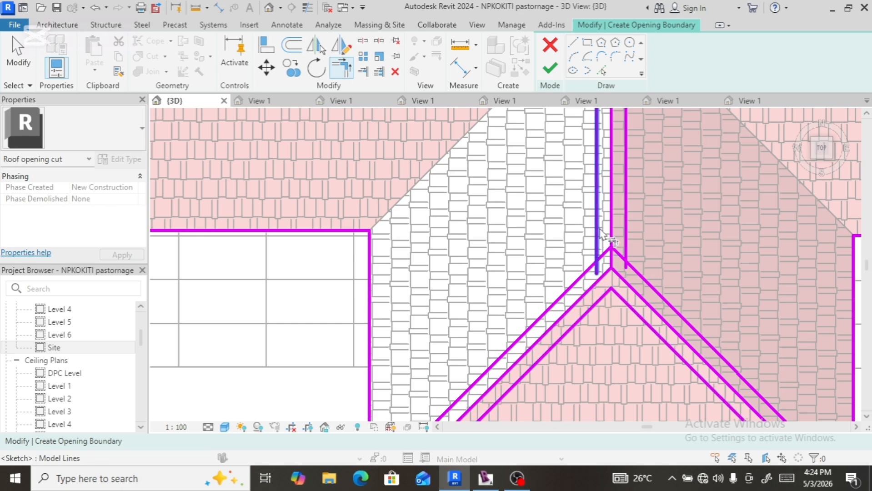
click(586, 290)
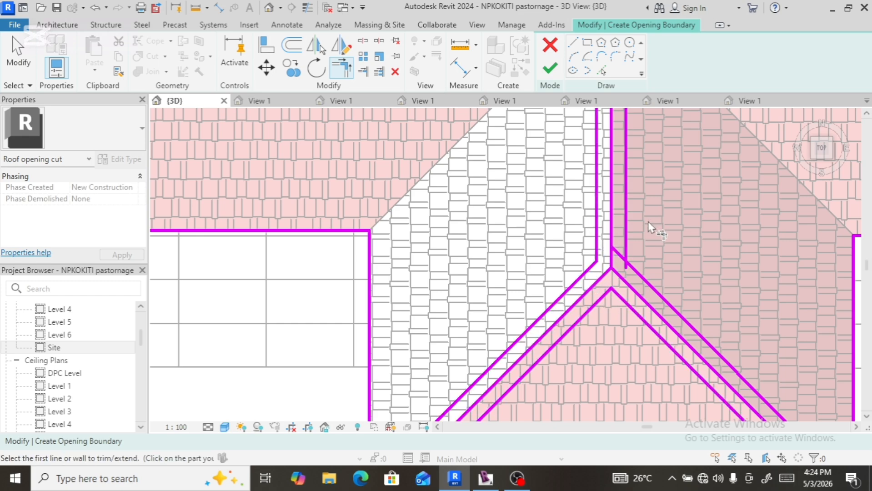
click(627, 219)
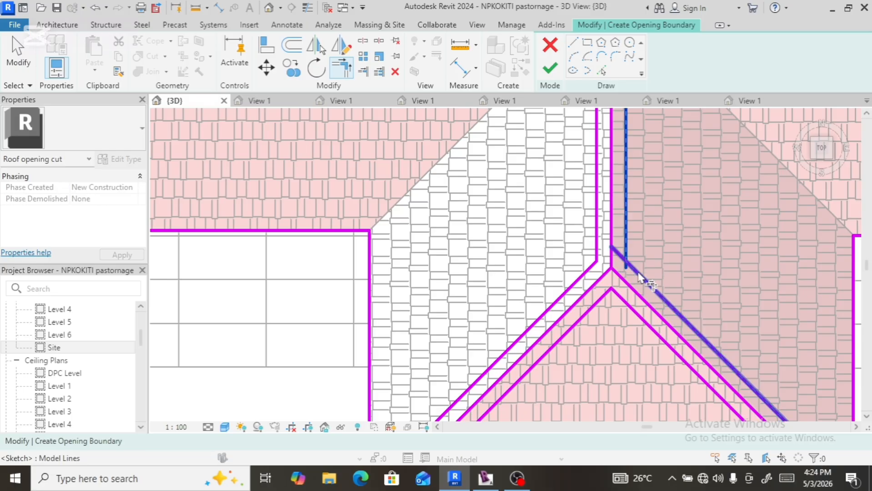
click(641, 278)
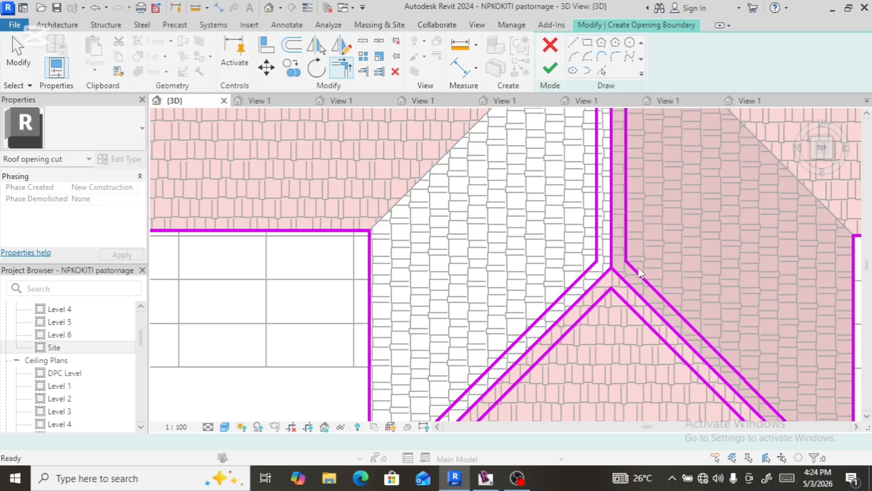
- Delete the vertical ridge centre line and both diagonal hip centre lines meeting at the front projection's apex
key(Escape)
click(611, 259)
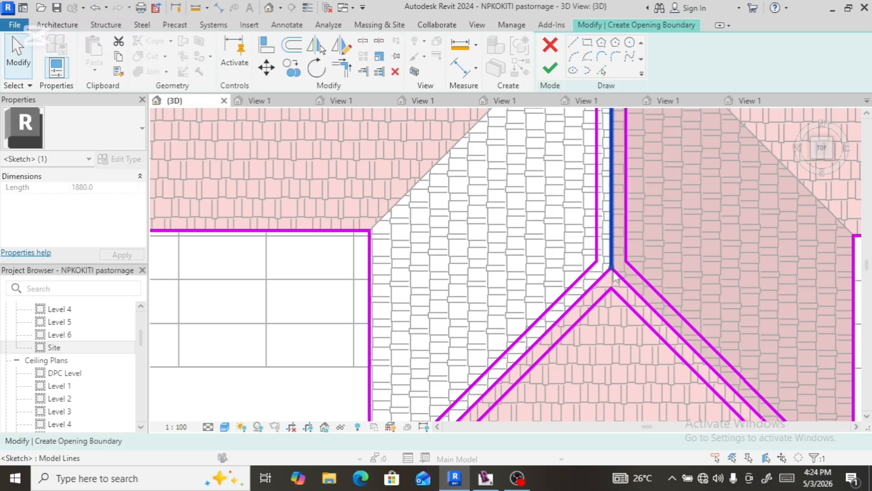
key(Delete)
click(613, 276)
key(Escape)
key(Escape)
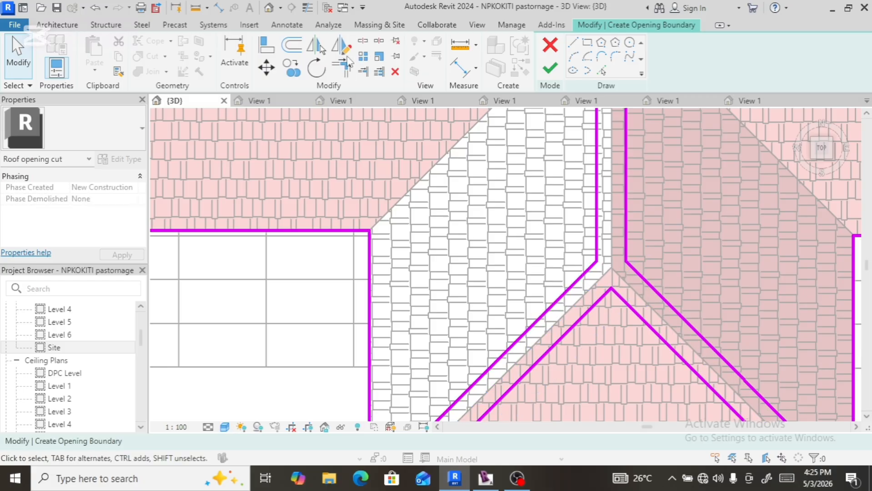
- Trim the diagonal offset lines to the front and right eave lines at the small front projection's lower-right corner
click(351, 73)
scroll(564, 292, down, 3)
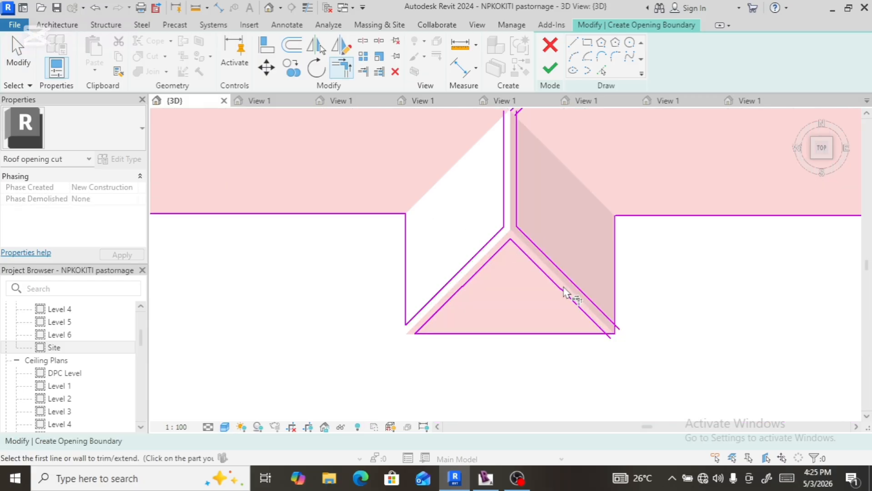
scroll(607, 336, up, 6)
click(602, 334)
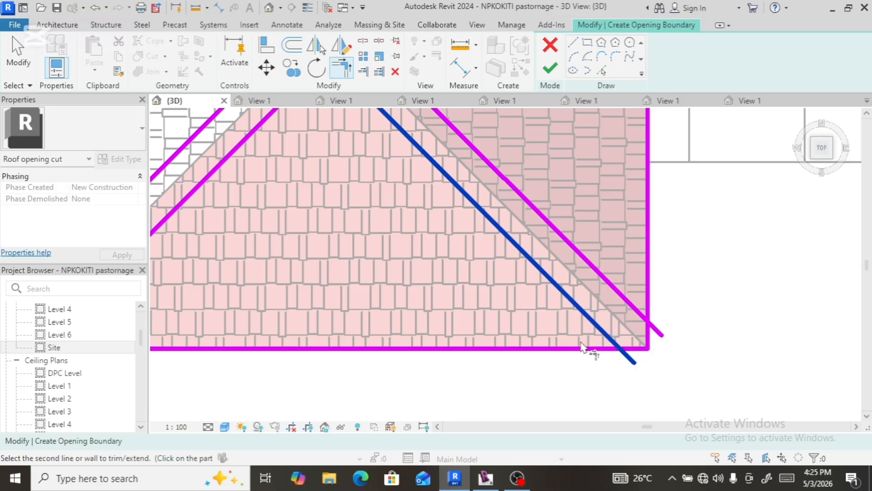
click(581, 349)
click(632, 312)
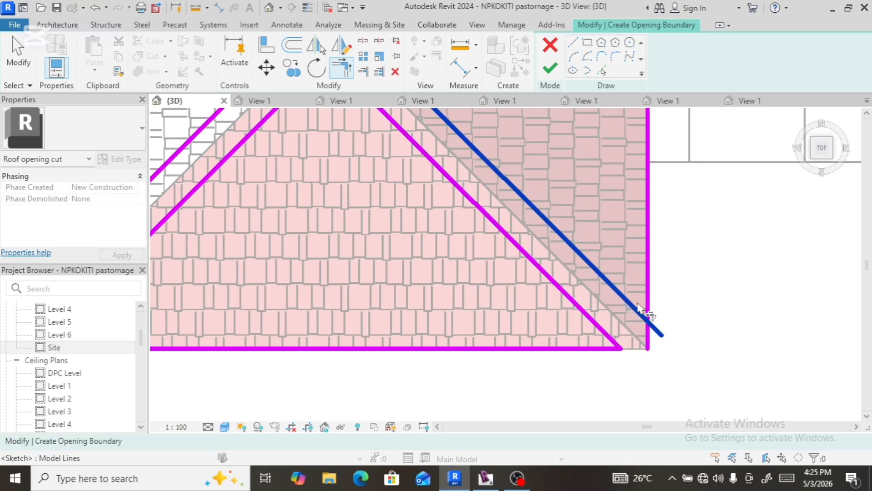
click(652, 293)
scroll(660, 286, down, 3)
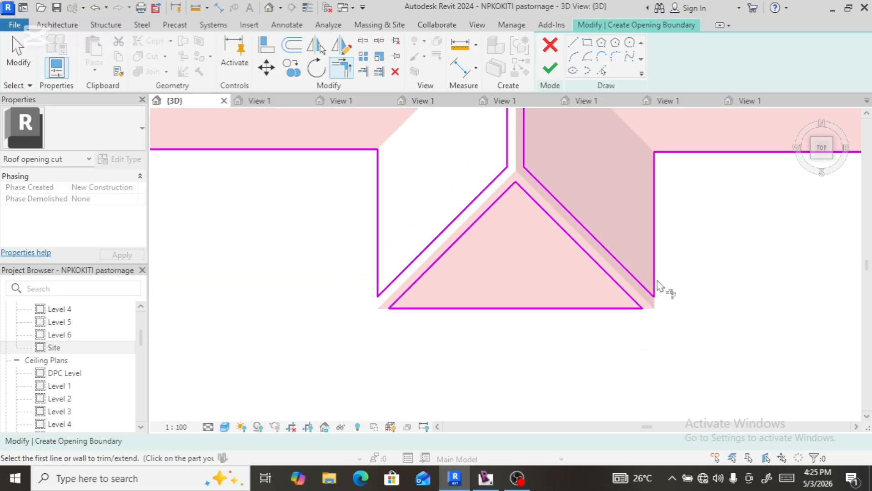
scroll(593, 327, down, 2)
- Trim the vertical ridge offset lines to the outer diagonal offset lines where the front projection's ridge meets the main roof
scroll(559, 175, up, 5)
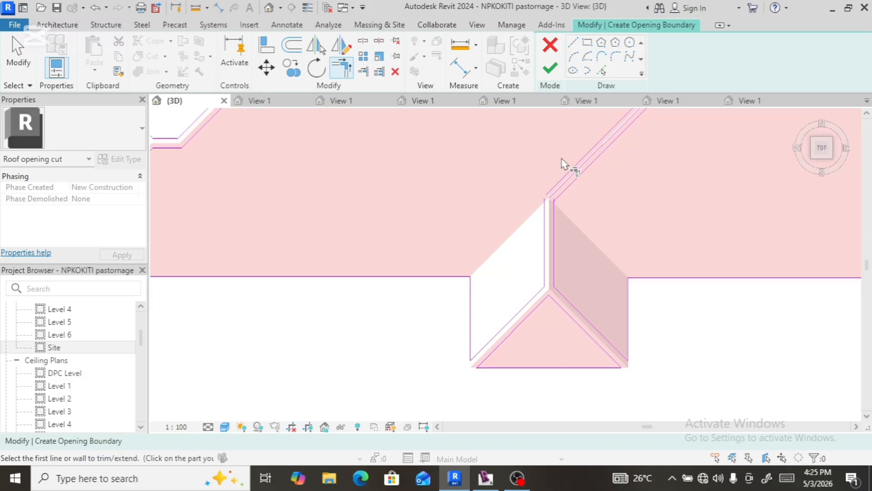
click(561, 209)
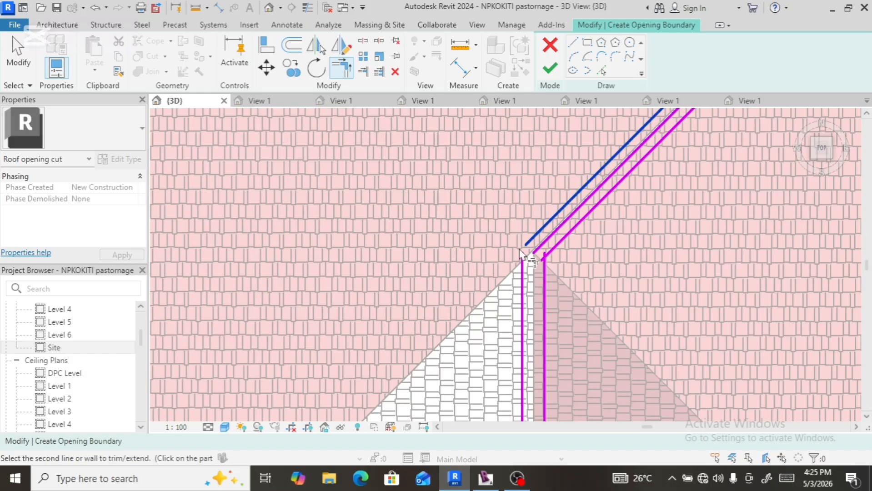
click(545, 282)
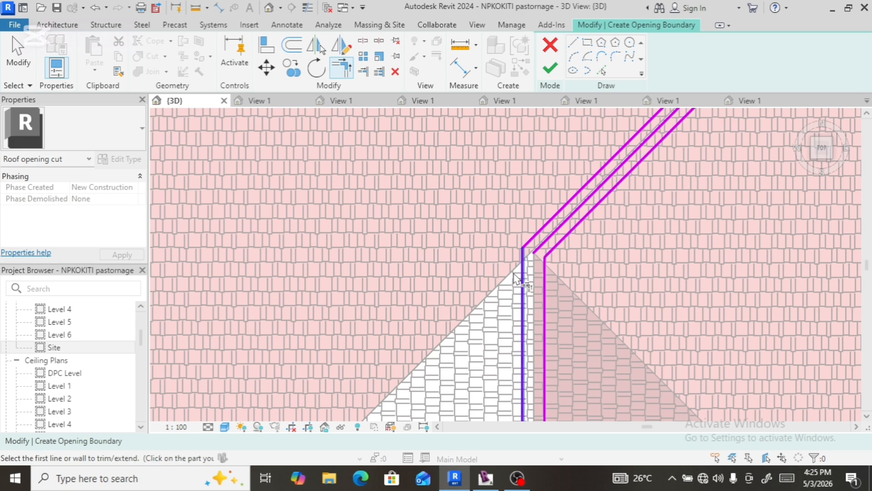
- Trim the outer diagonal offset lines to the front and right eave lines at the right wing's lower corner
scroll(509, 284, down, 6)
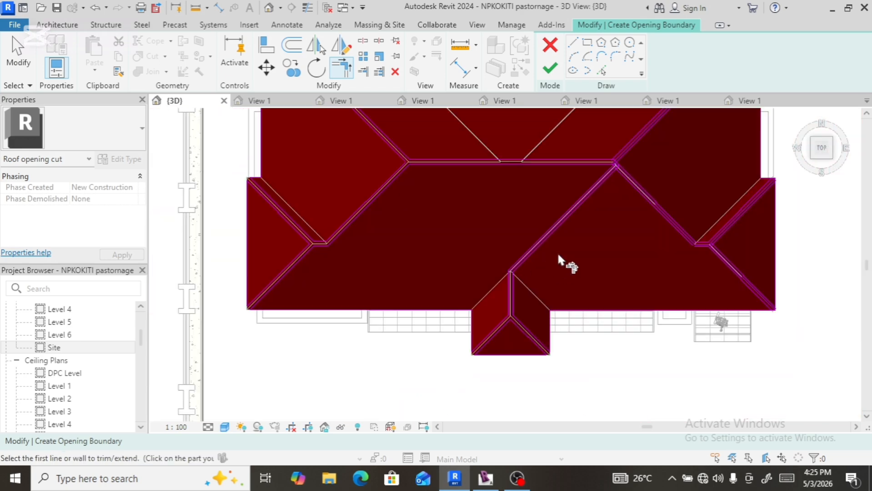
scroll(663, 323, up, 4)
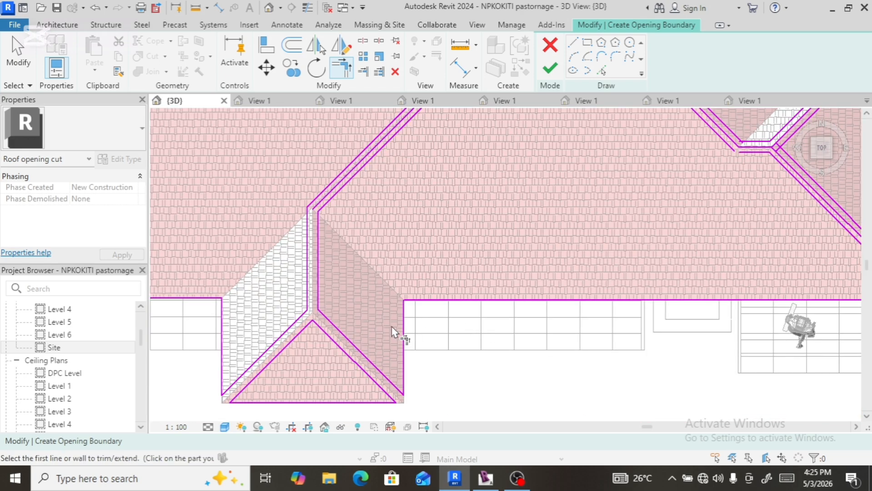
scroll(397, 330, up, 3)
scroll(384, 321, down, 4)
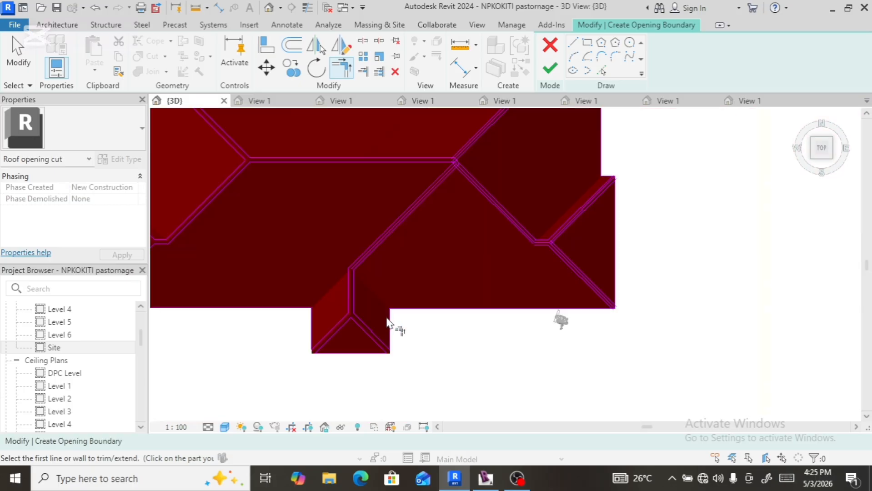
scroll(587, 313, up, 4)
scroll(587, 313, up, 2)
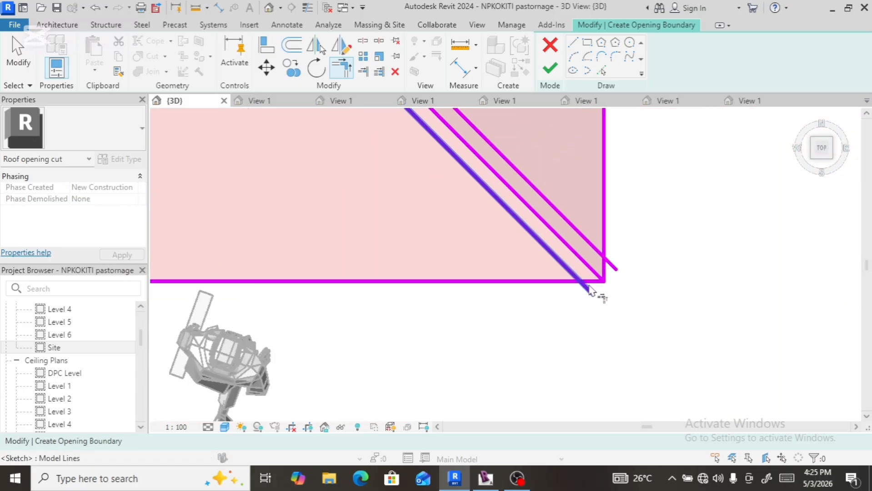
scroll(591, 286, up, 2)
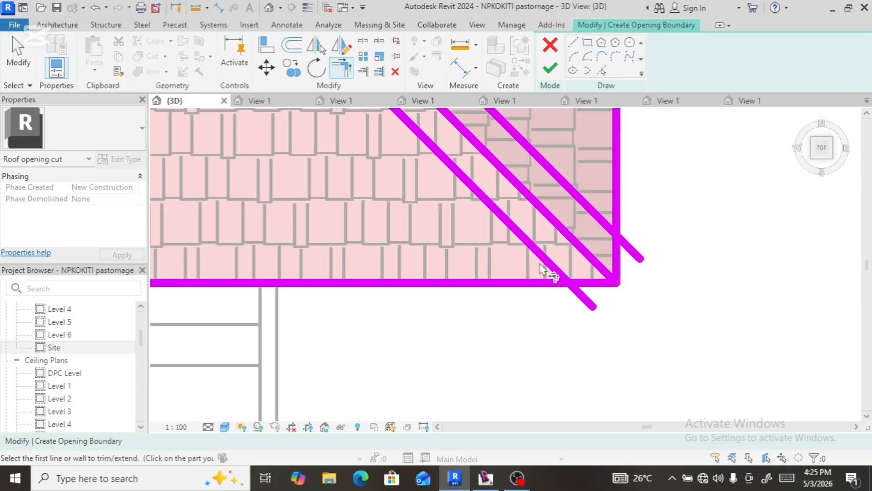
click(538, 287)
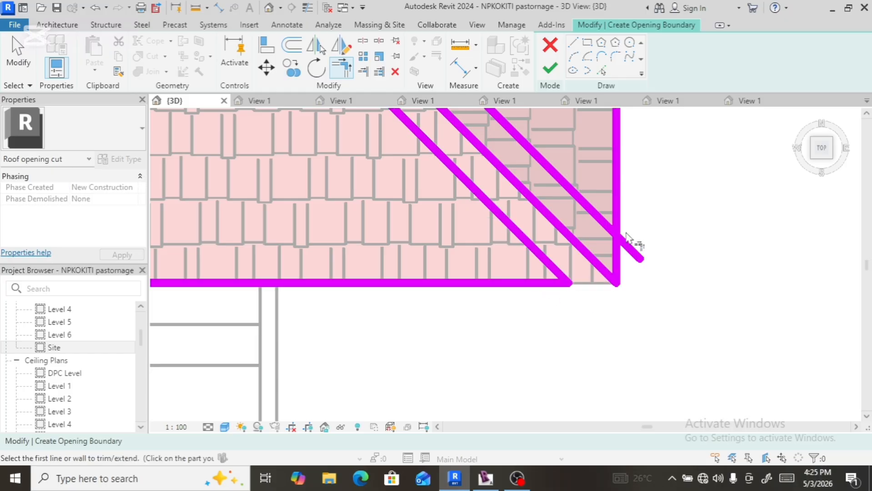
click(621, 209)
click(599, 219)
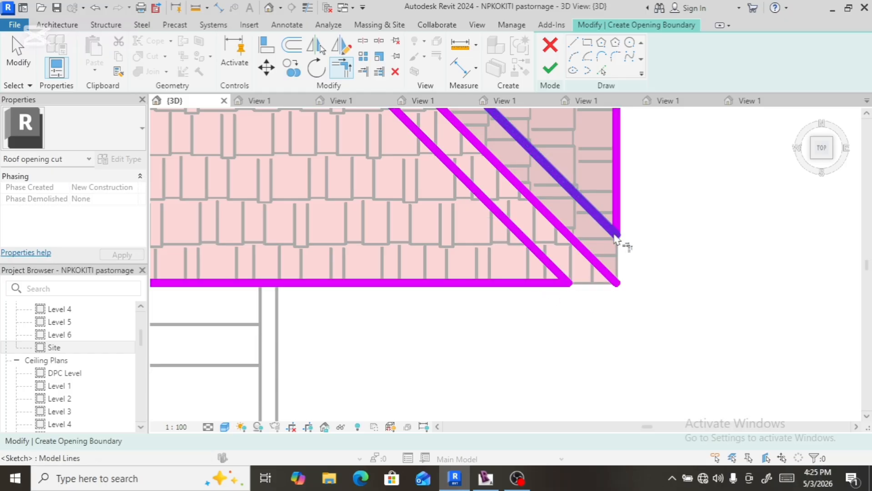
- Trim the lower offset of the right wing's short horizontal ridge to the lower diagonal offset lines at both ends
scroll(604, 335, down, 8)
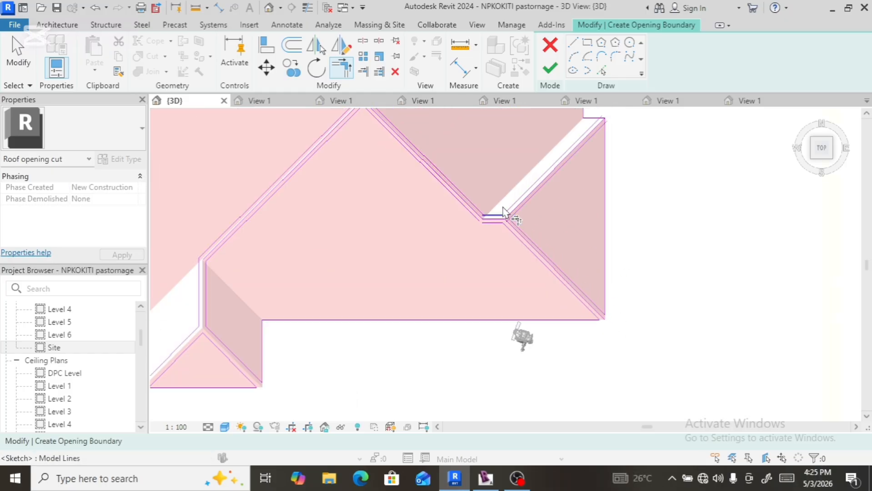
scroll(518, 225, up, 4)
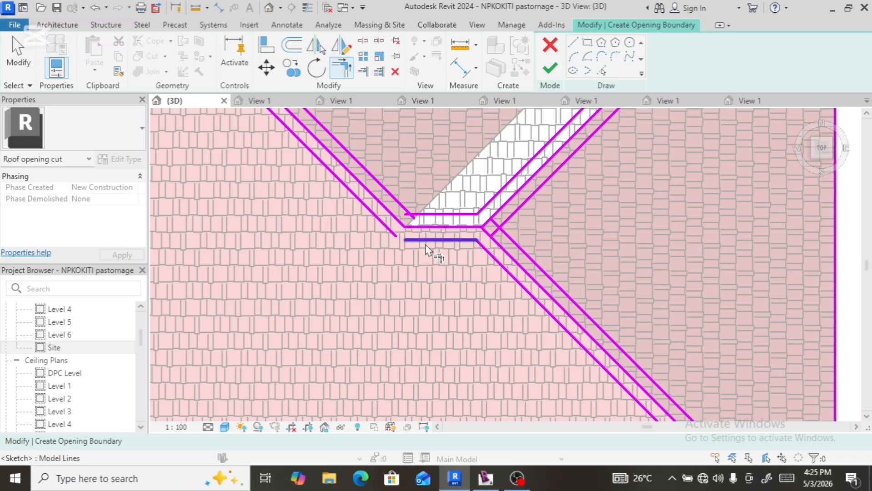
click(484, 222)
click(390, 231)
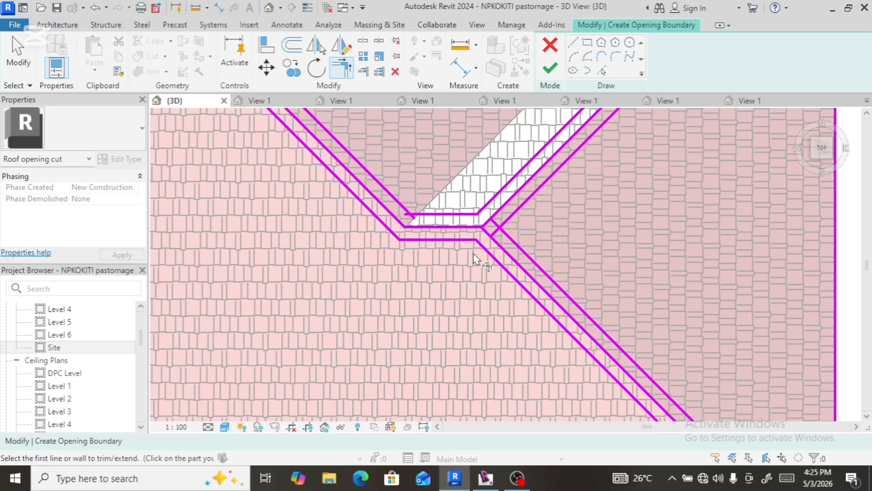
click(490, 252)
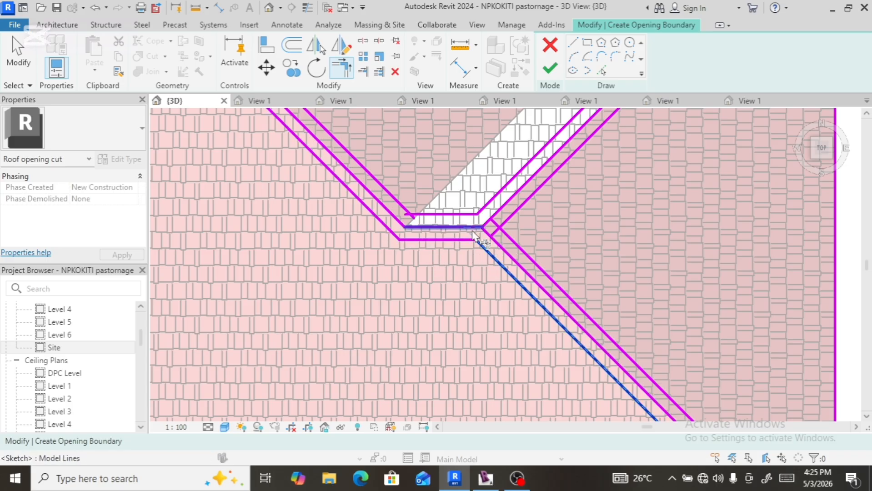
click(462, 239)
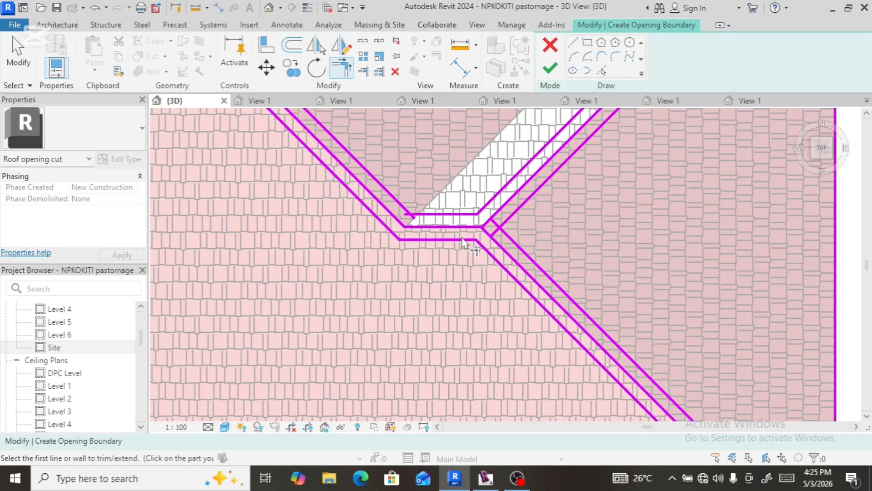
- Join the two inner hip offset lines beside the right wing's short ridge and trim the ridge's upper offset to its adjoining diagonals
click(513, 237)
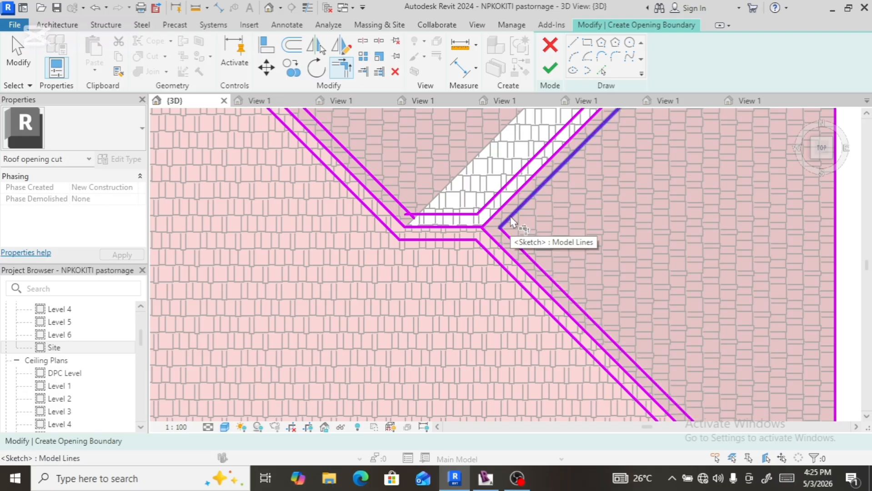
click(503, 222)
click(446, 219)
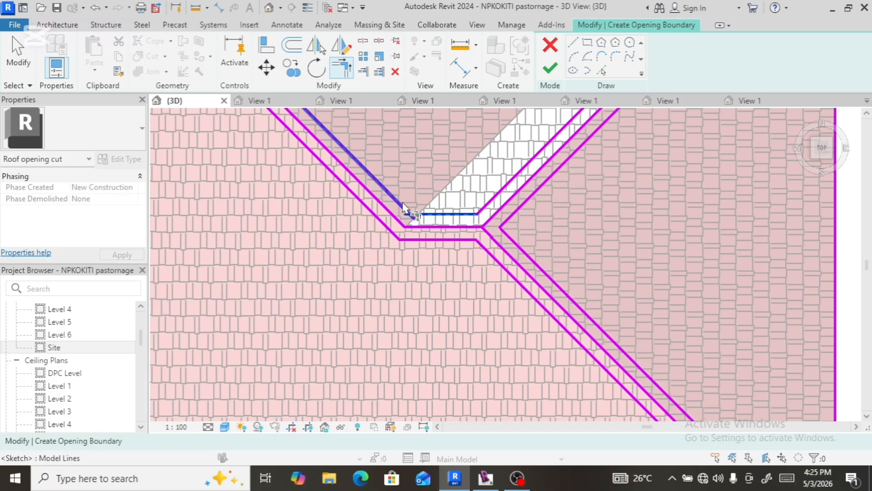
click(404, 210)
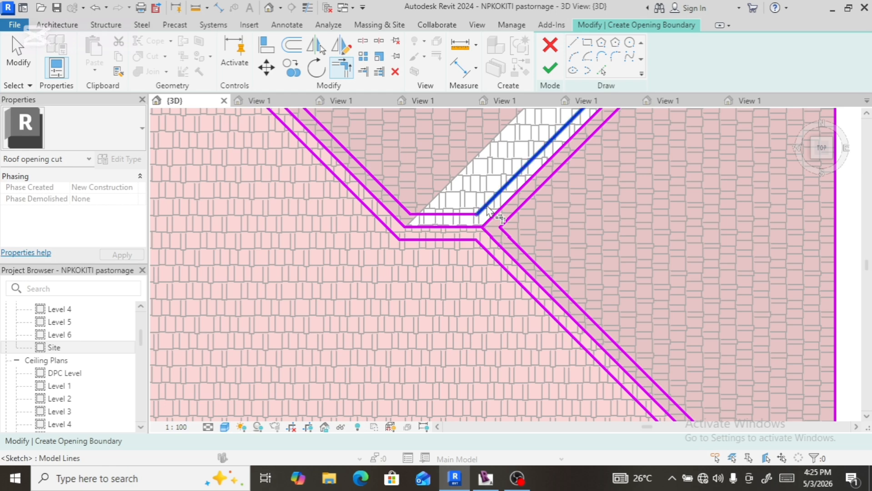
click(486, 207)
click(453, 211)
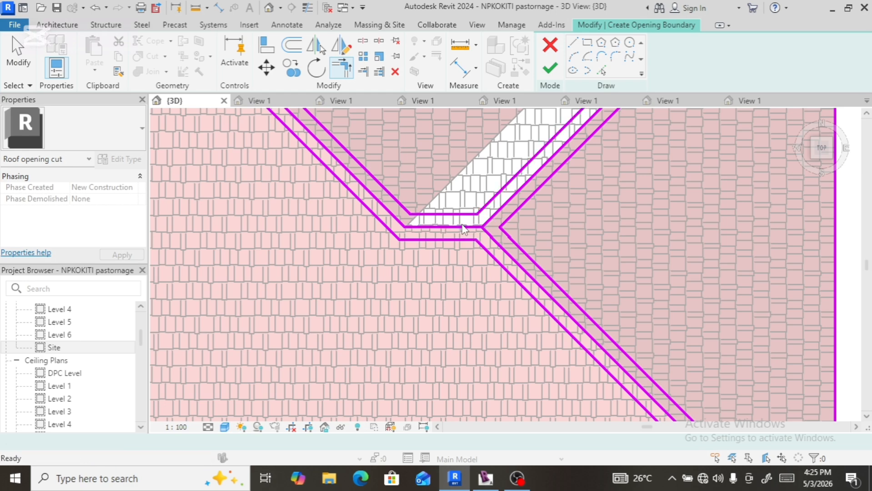
- Delete the short horizontal ridge centre line and the three diagonal centre lines meeting it at the right wing
key(Escape)
click(459, 226)
key(Delete)
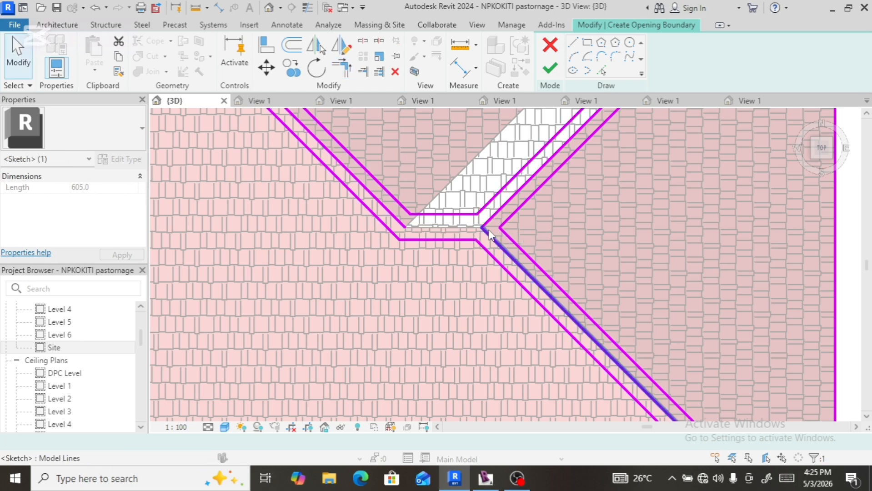
click(490, 235)
key(Delete)
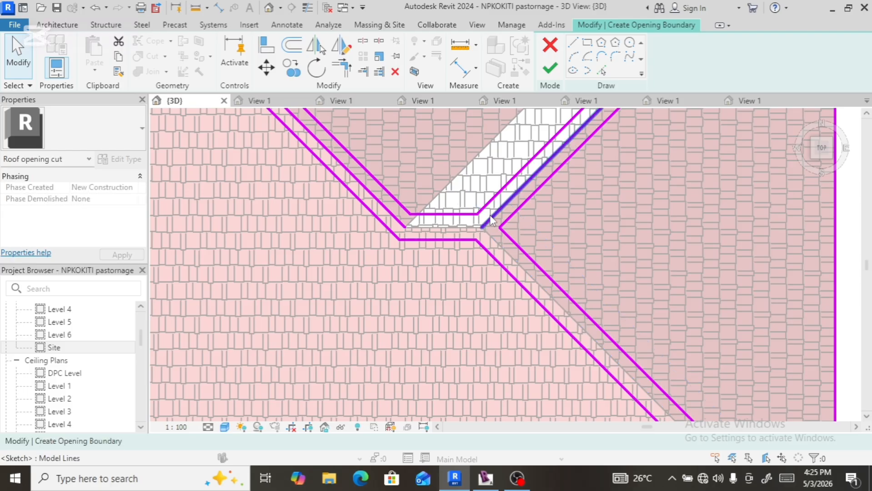
click(484, 220)
key(Delete)
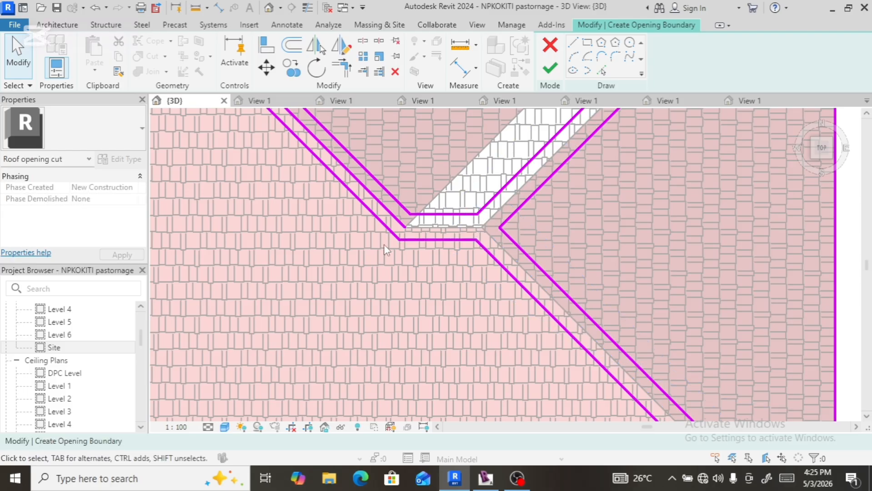
click(384, 211)
key(Delete)
- Trim the diagonal offset lines to the short horizontal eave and the right eave at the right wing's upper corner
scroll(373, 283, down, 2)
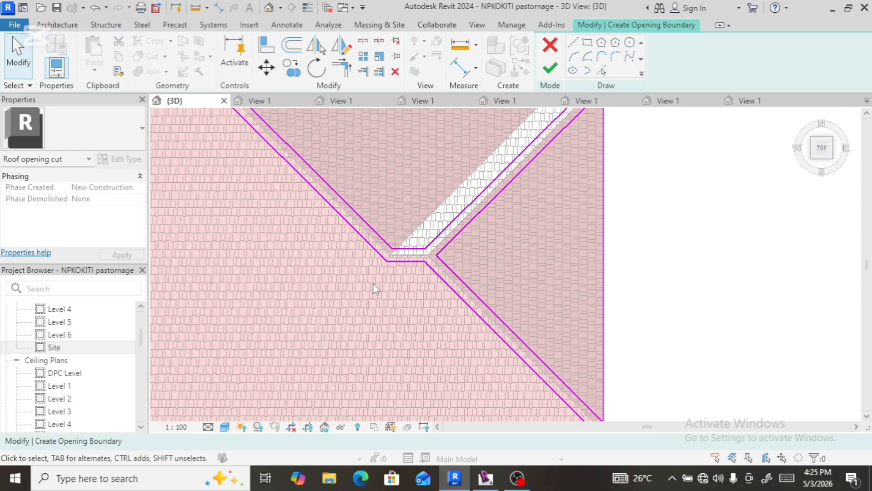
scroll(373, 283, down, 2)
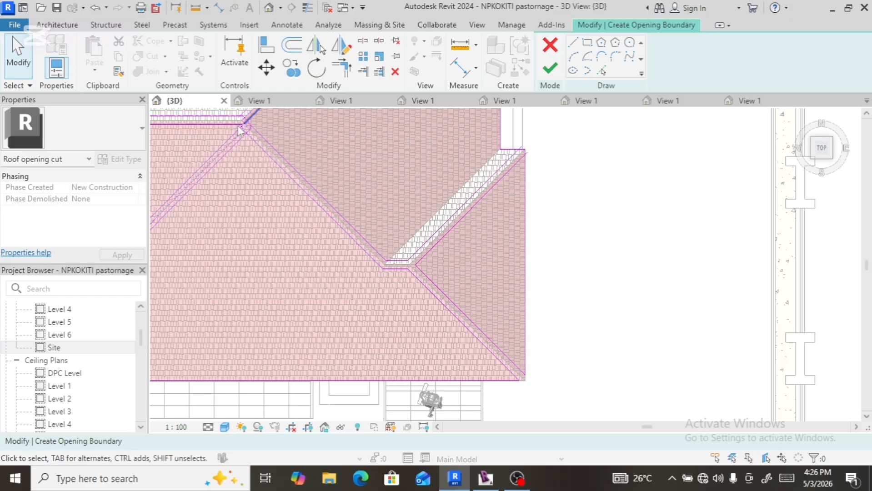
scroll(524, 149, up, 4)
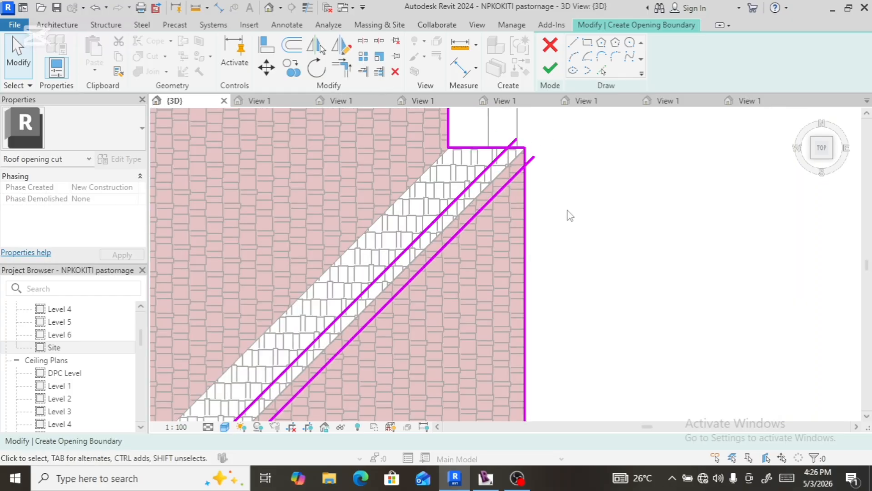
click(341, 68)
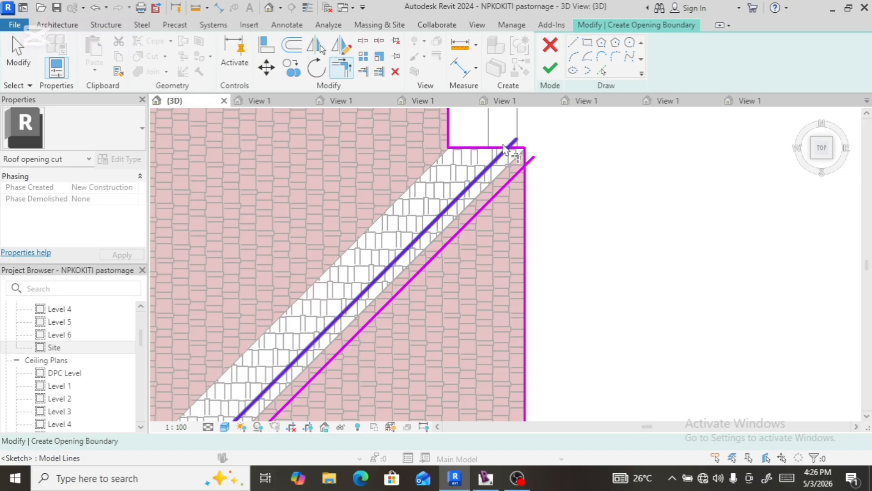
scroll(505, 150, up, 3)
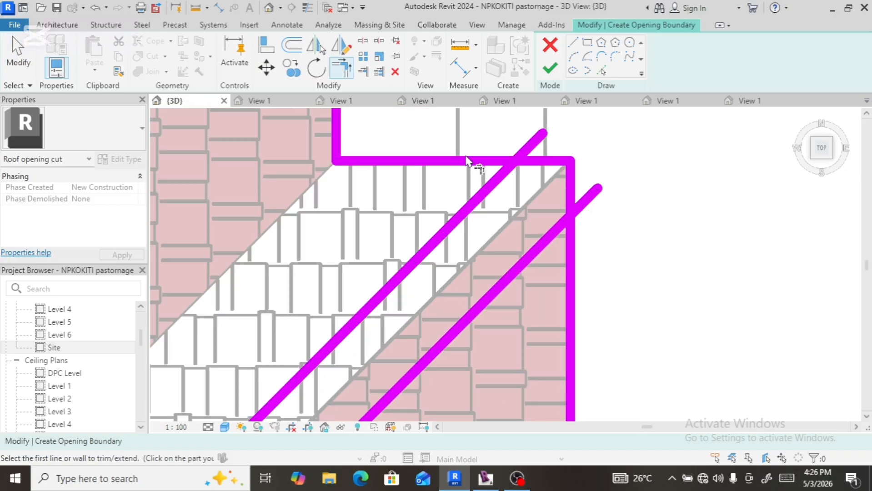
click(478, 171)
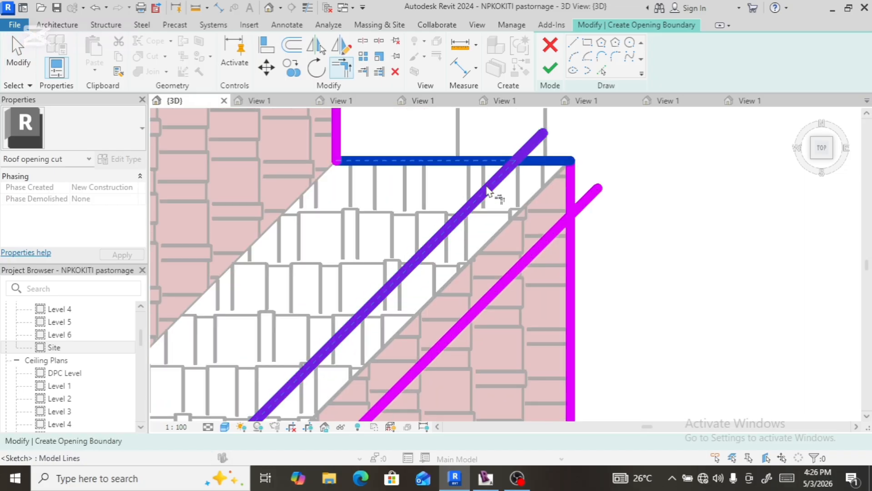
click(487, 190)
click(564, 230)
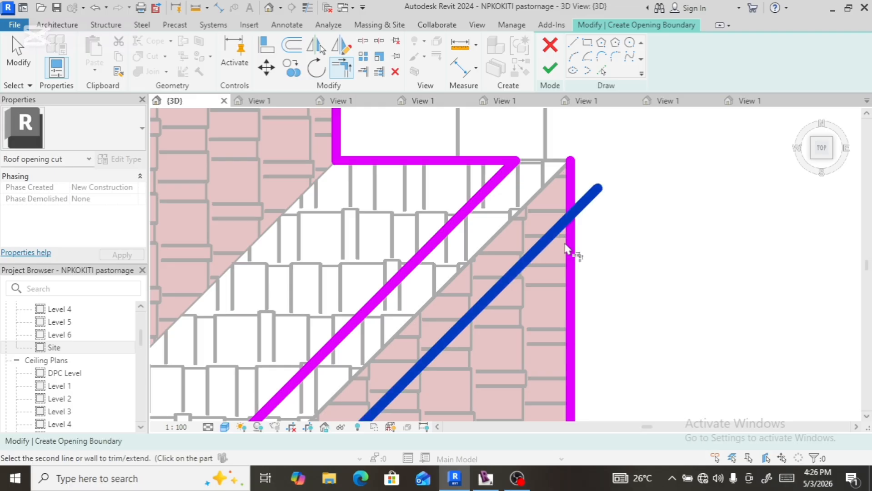
click(571, 258)
scroll(661, 266, down, 6)
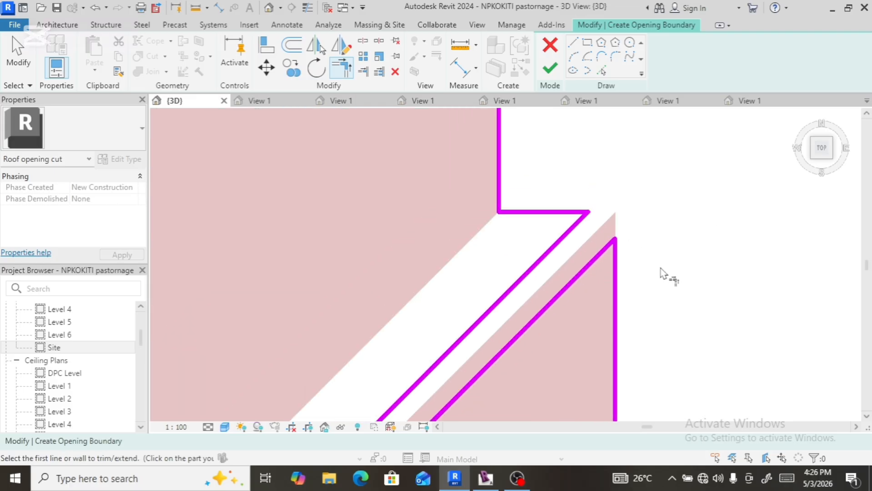
scroll(657, 282, down, 4)
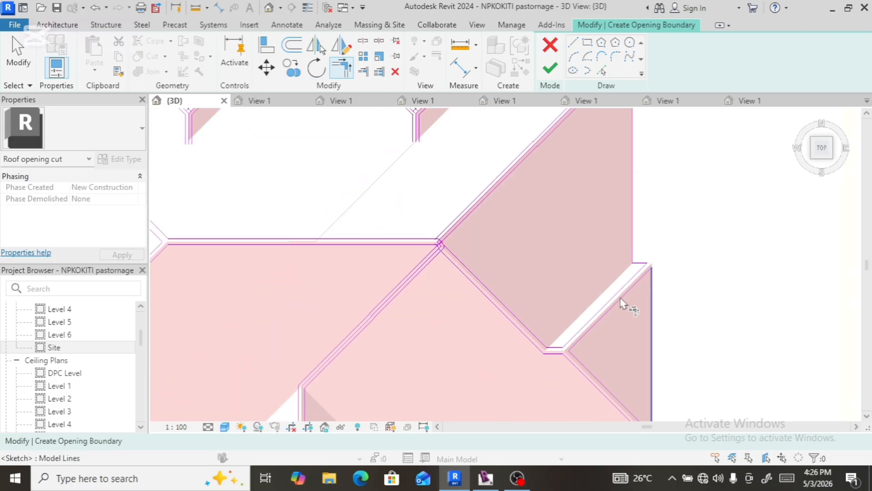
- Trim the main roof's upper-right hip offset lines to the horizontal eave and the right eave at their corner
scroll(619, 137, up, 8)
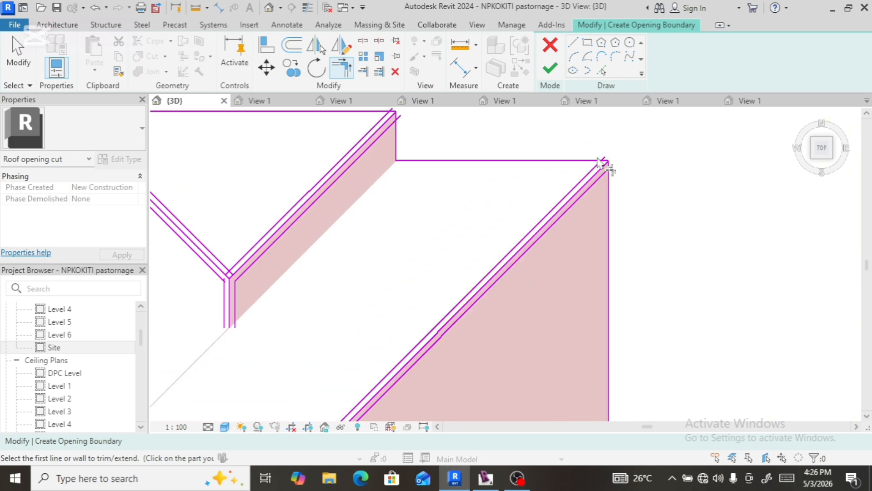
click(604, 221)
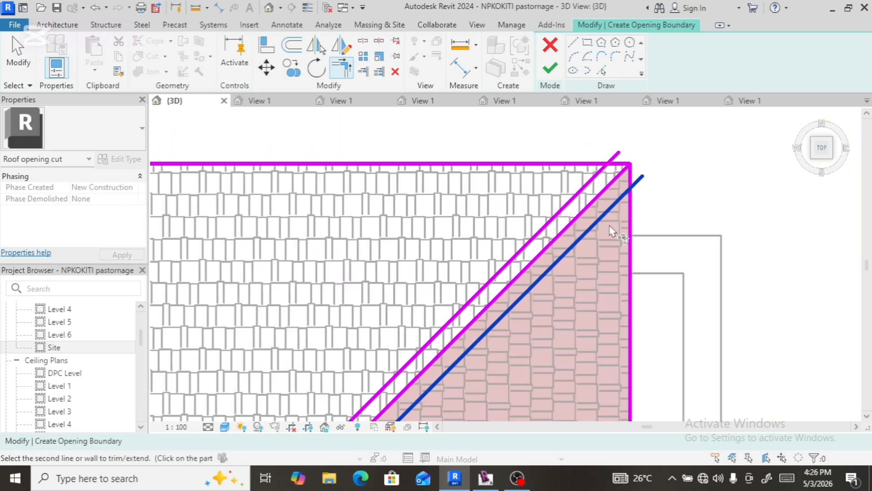
click(623, 238)
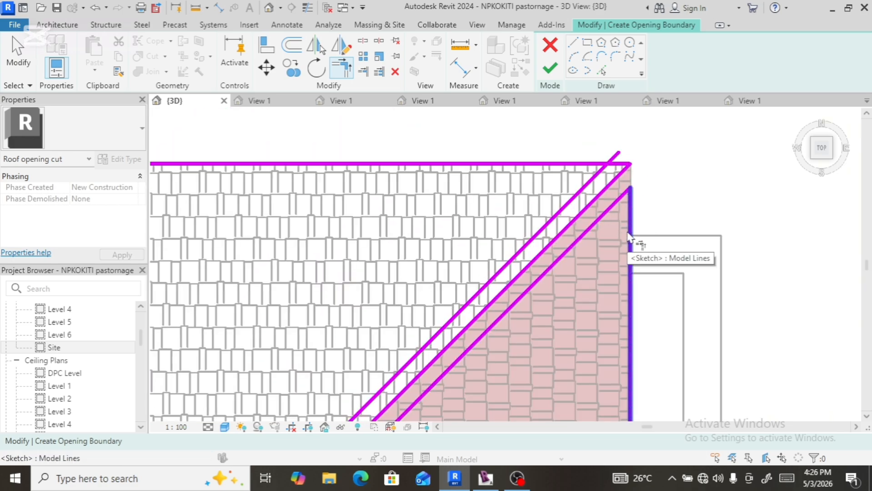
click(578, 165)
click(587, 183)
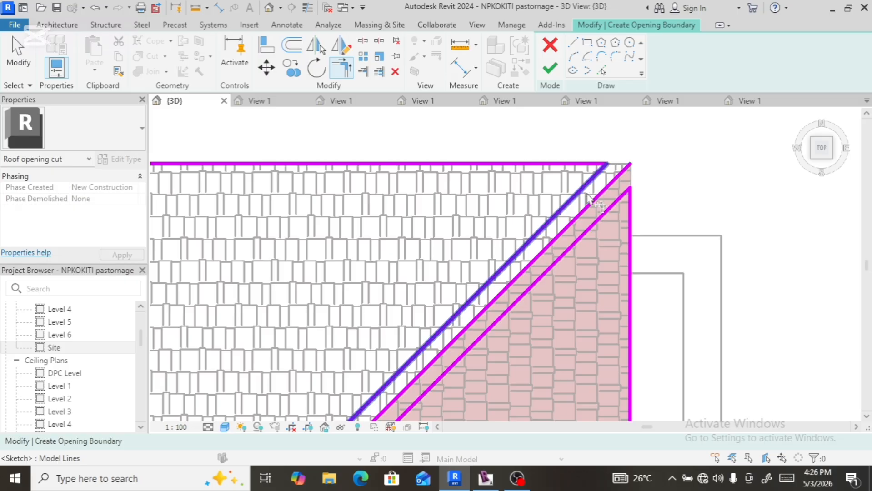
scroll(593, 196, down, 5)
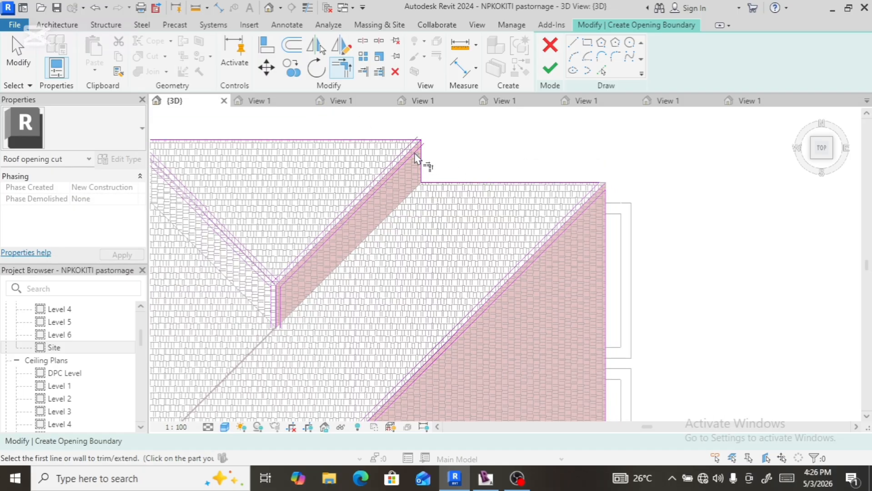
- Trim the right triangular bay's right hip offset lines to its horizontal eave and its short vertical eave at the outer corner
scroll(405, 149, up, 3)
click(422, 136)
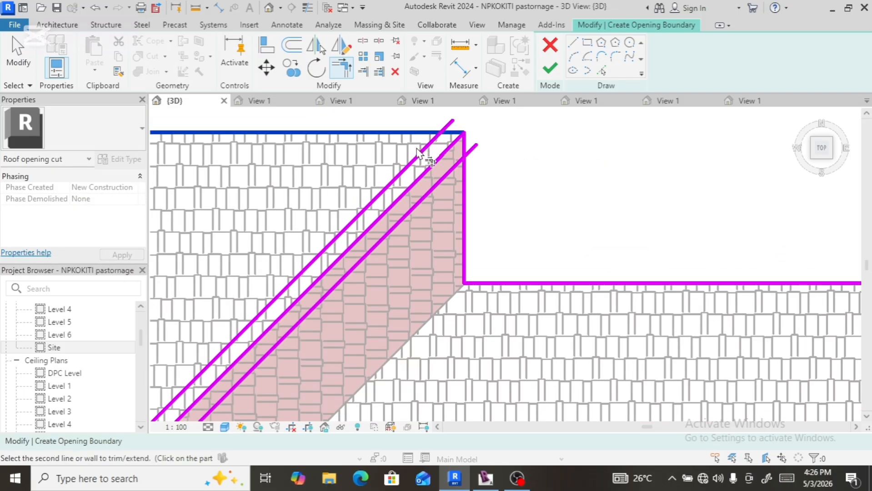
click(419, 159)
click(434, 194)
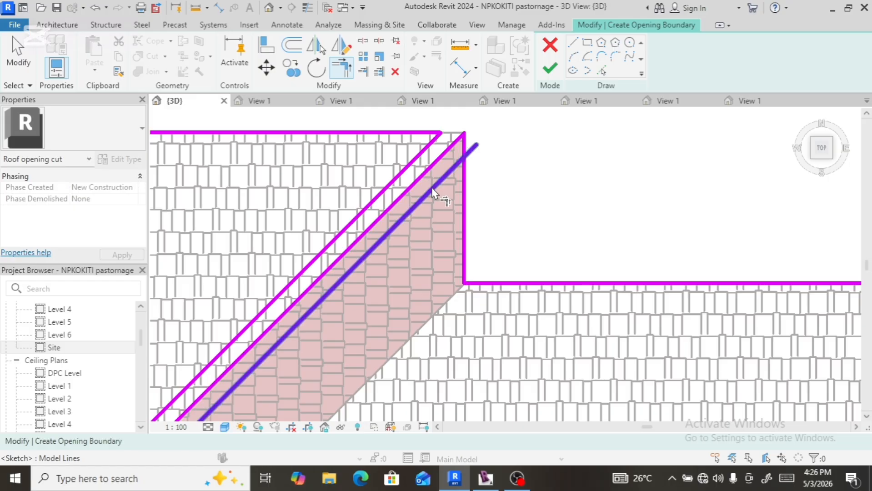
click(464, 207)
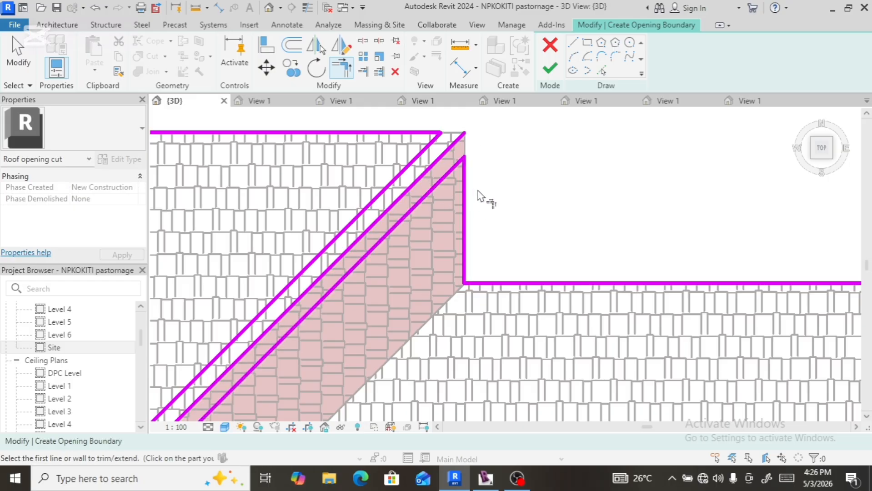
scroll(481, 189, down, 3)
scroll(484, 184, down, 2)
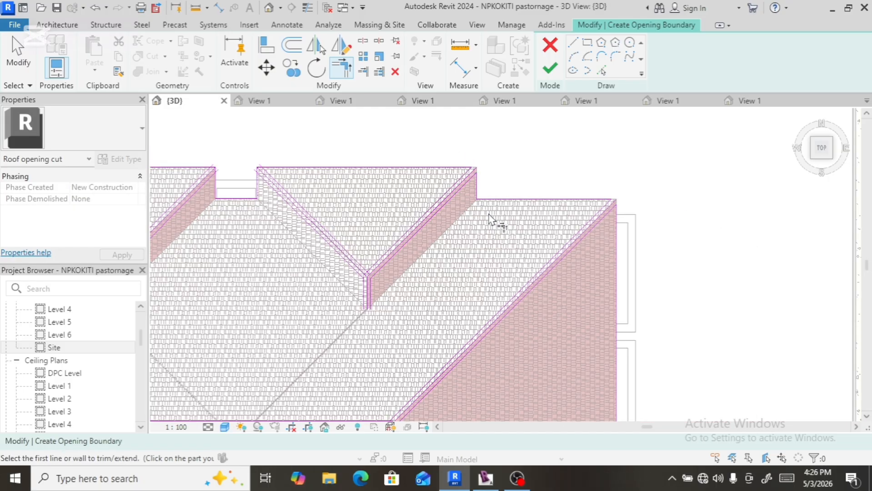
- Join the right bay's two inner hip offset lines and trim its short vertical ridge offsets to the outer hip offsets
scroll(350, 285, up, 4)
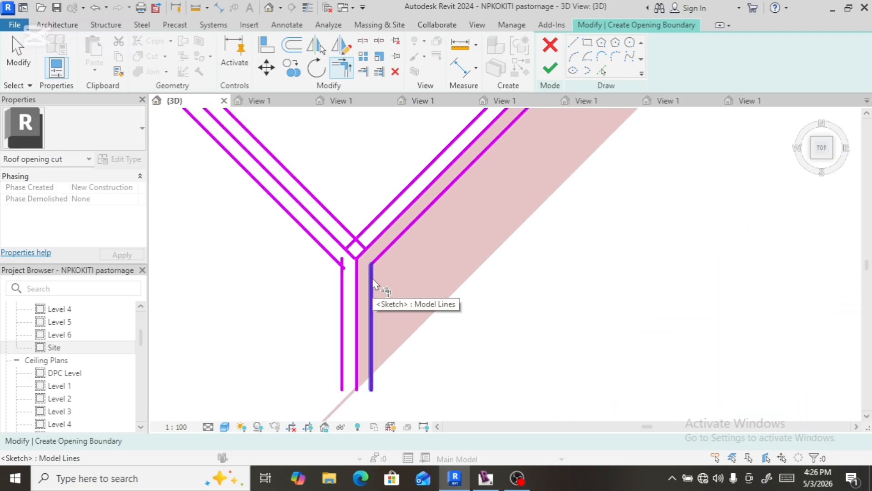
scroll(374, 284, down, 2)
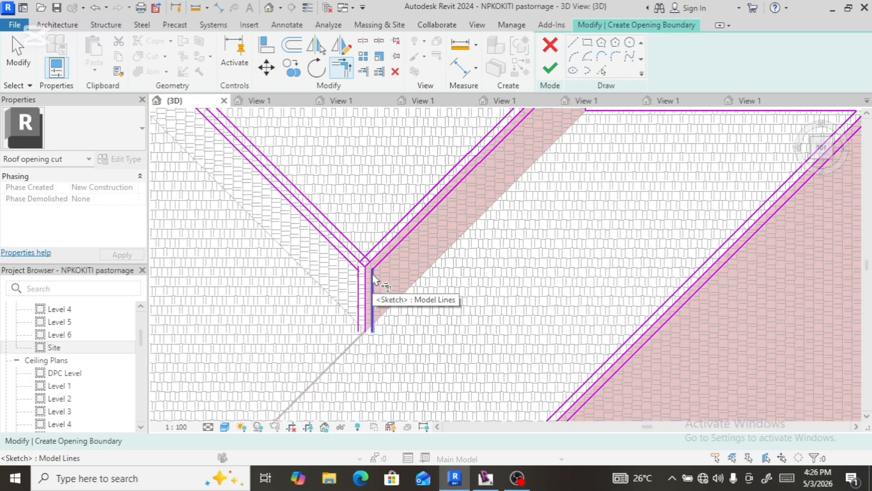
scroll(374, 278, up, 1)
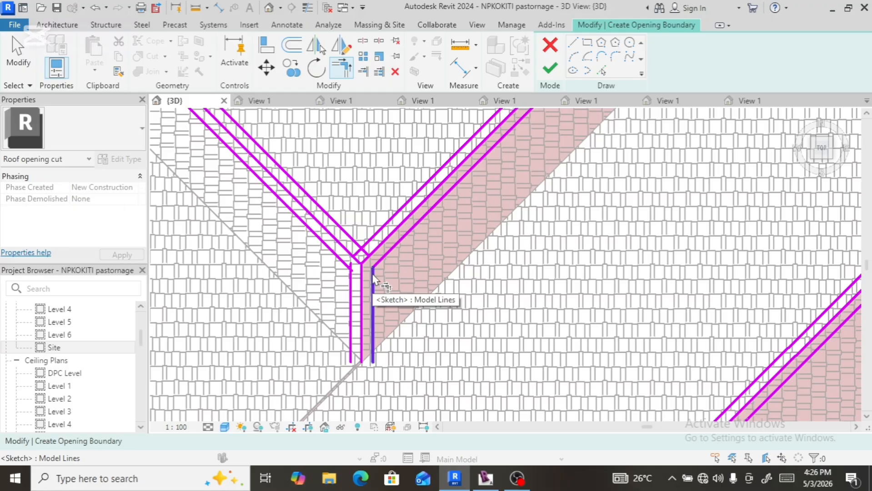
scroll(374, 278, down, 2)
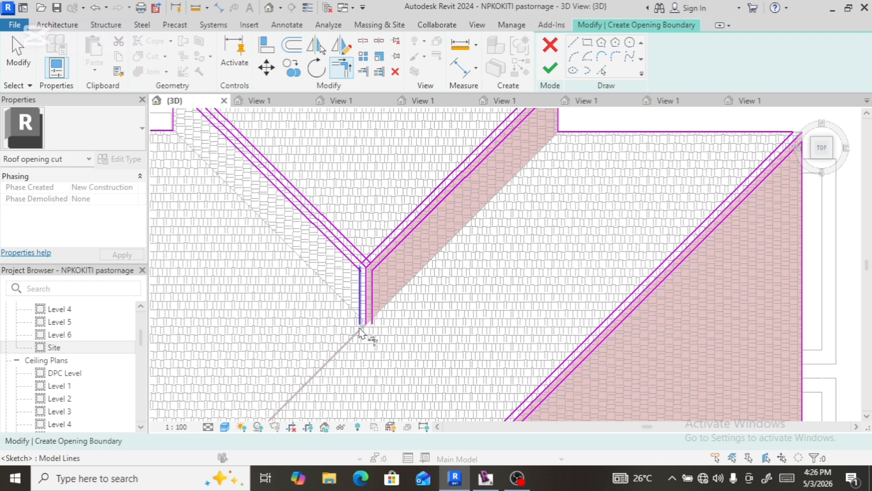
scroll(361, 331, up, 3)
scroll(360, 331, down, 1)
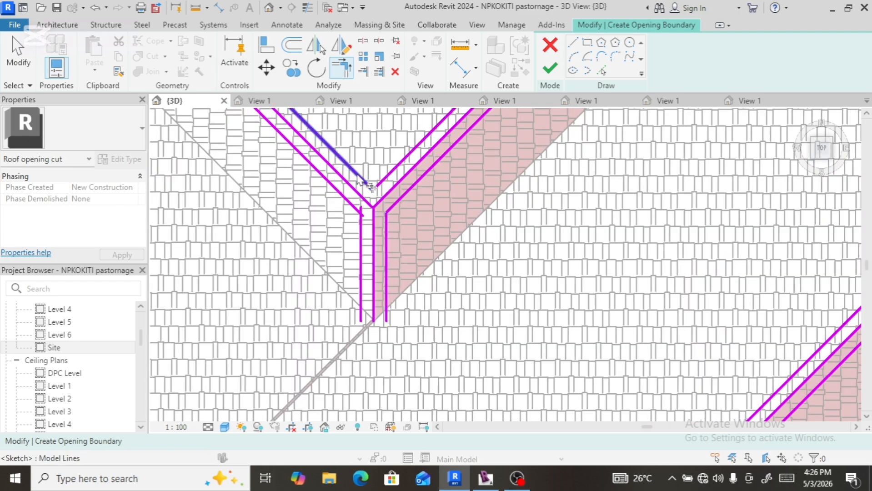
click(361, 217)
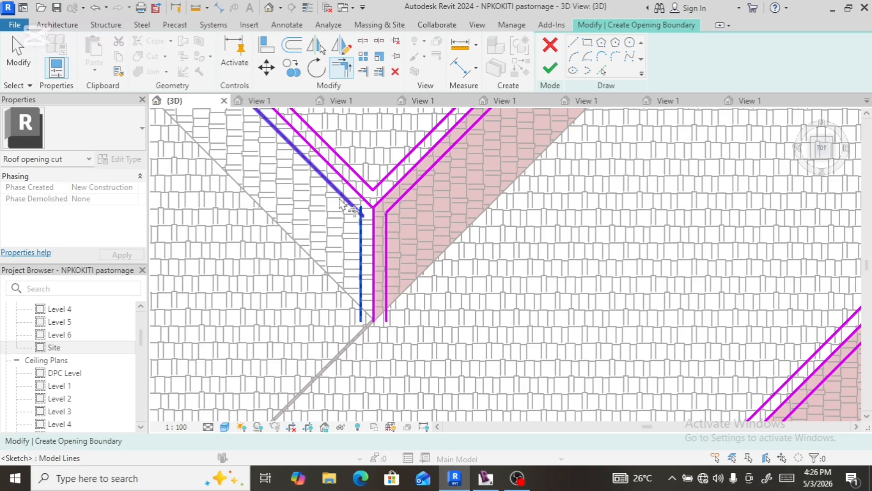
click(341, 202)
- Trim the right bay's left hip offset lines to its horizontal eave and the vertical eave beside the recess between the bays
scroll(428, 332, down, 3)
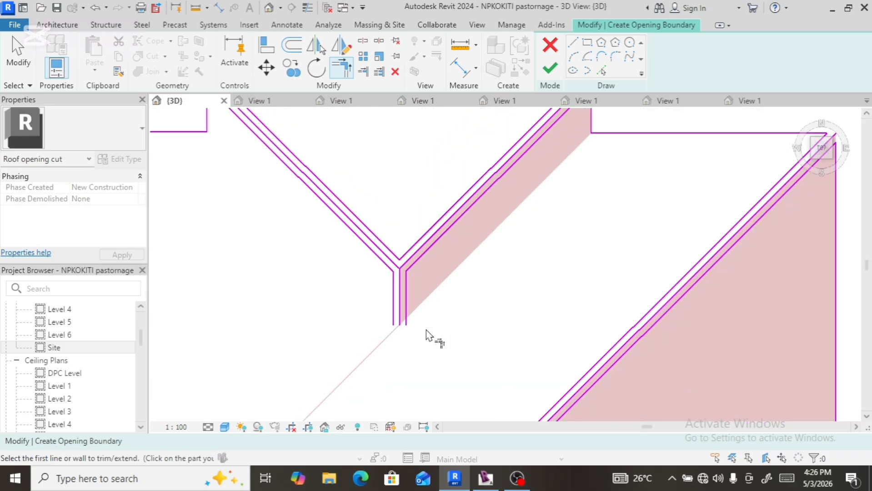
scroll(425, 320, down, 2)
scroll(360, 229, up, 5)
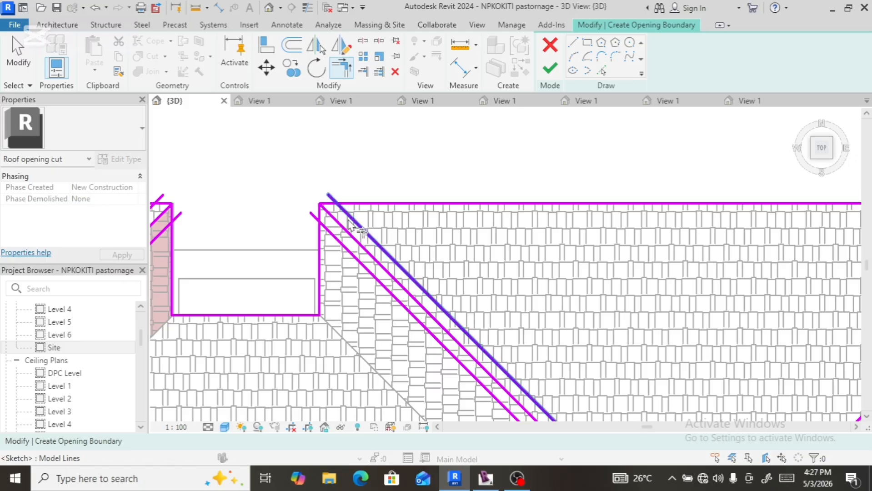
click(350, 218)
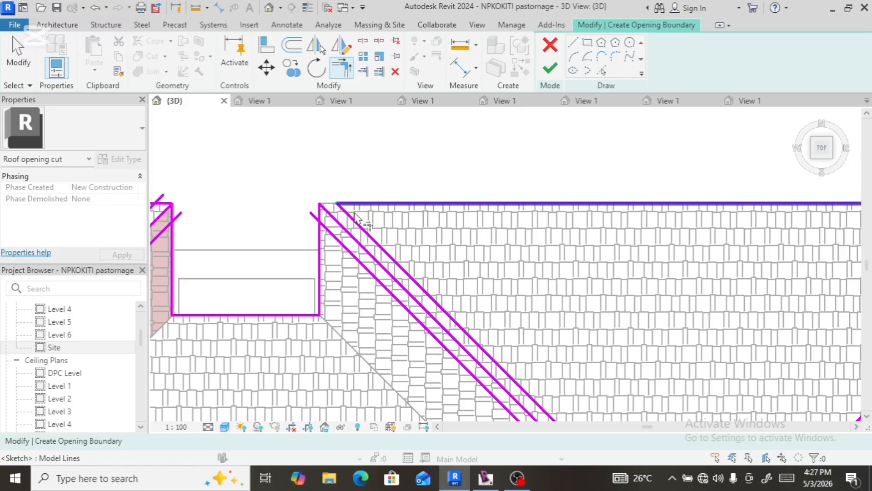
click(320, 256)
scroll(338, 238, down, 3)
scroll(289, 245, up, 1)
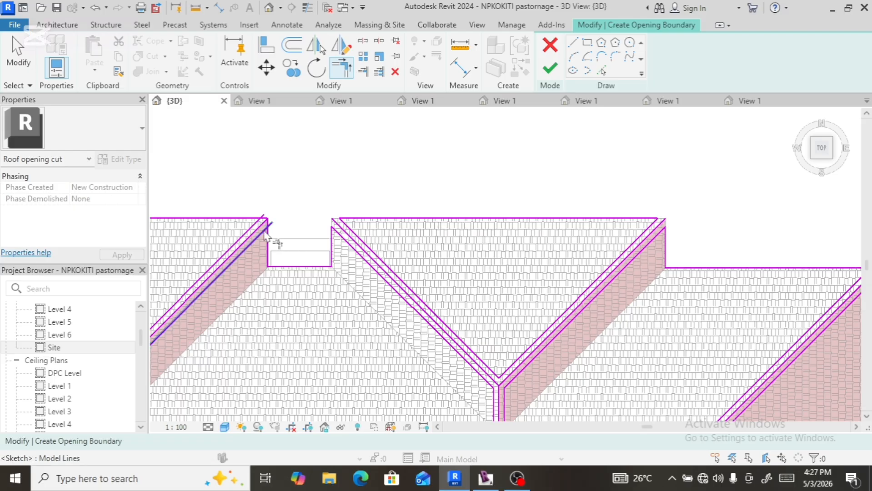
- Trim the left bay's right hip offset lines to its horizontal eave and the vertical eave beside the recess
scroll(266, 234, up, 3)
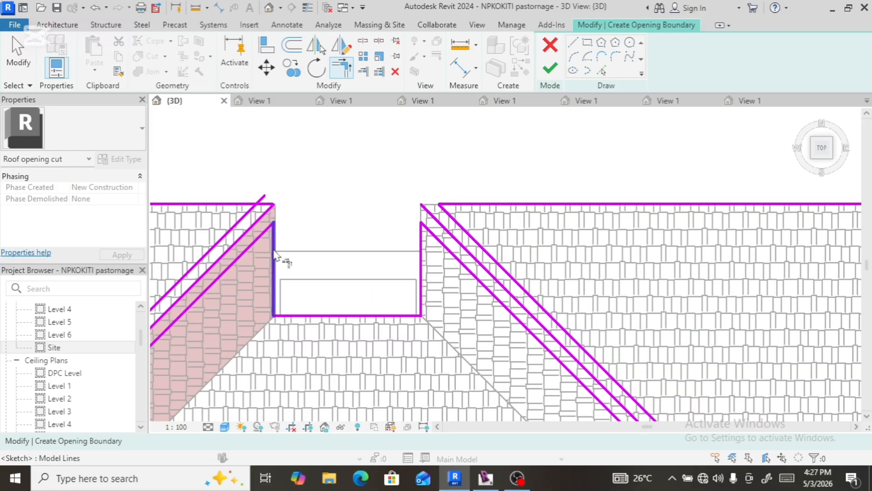
scroll(287, 232, down, 3)
scroll(248, 217, up, 2)
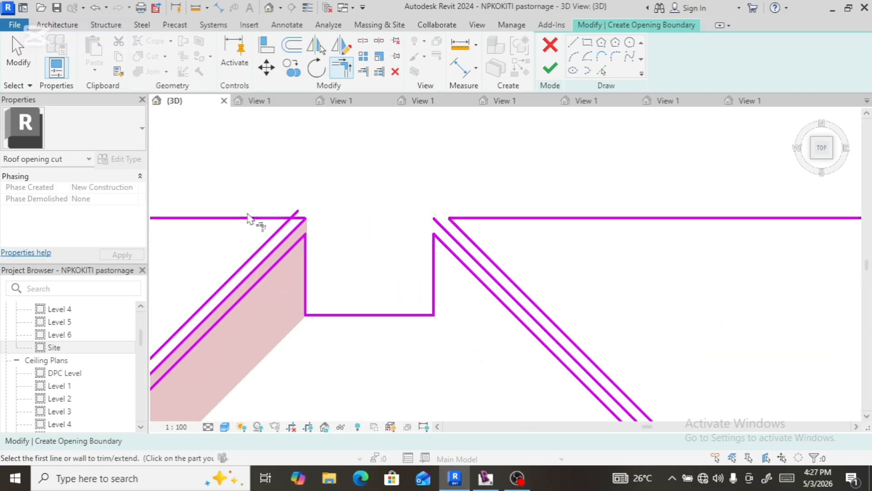
click(252, 218)
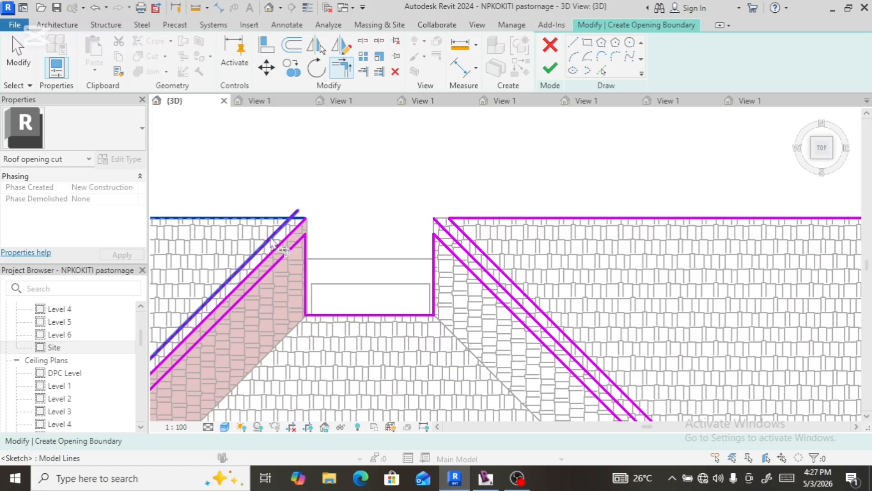
click(276, 230)
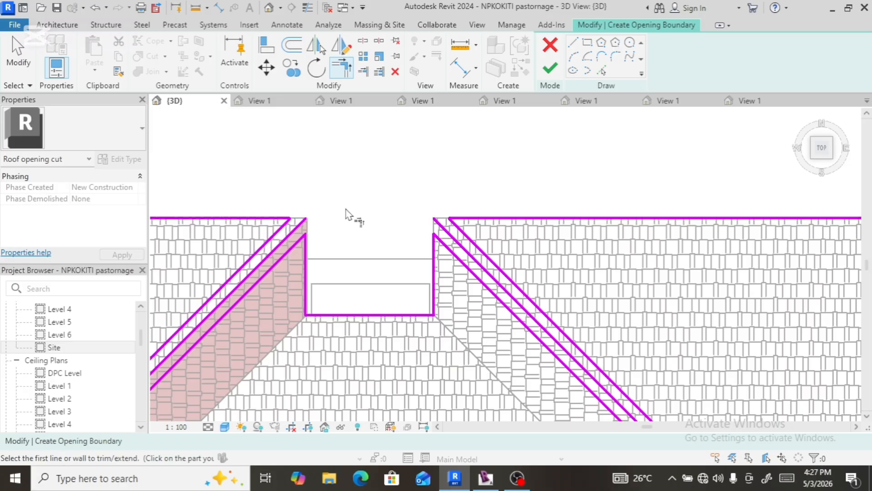
- Delete the hip centre lines flanking the recess, plus the right bay's right hip centre line and short vertical ridge centre line
key(Escape)
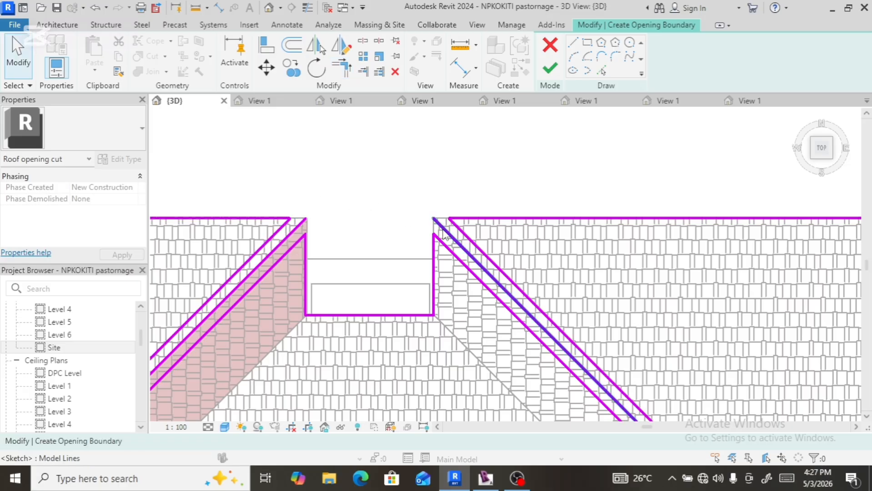
click(445, 232)
key(Delete)
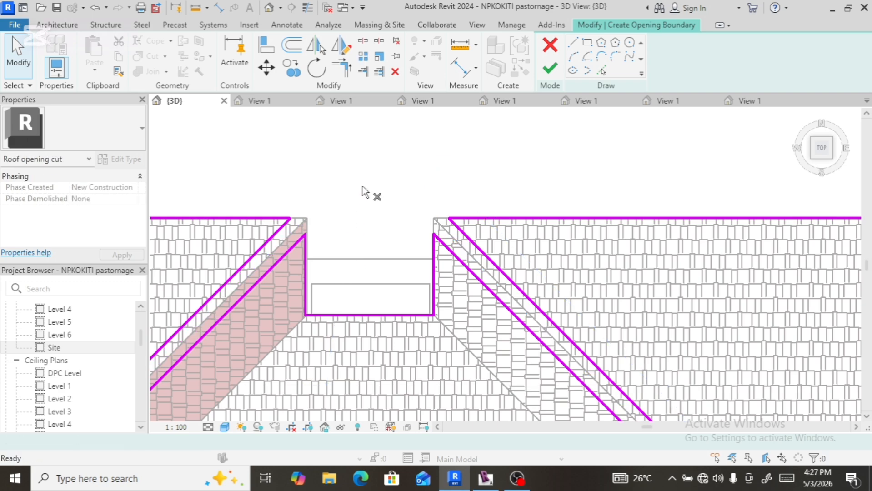
scroll(364, 191, down, 6)
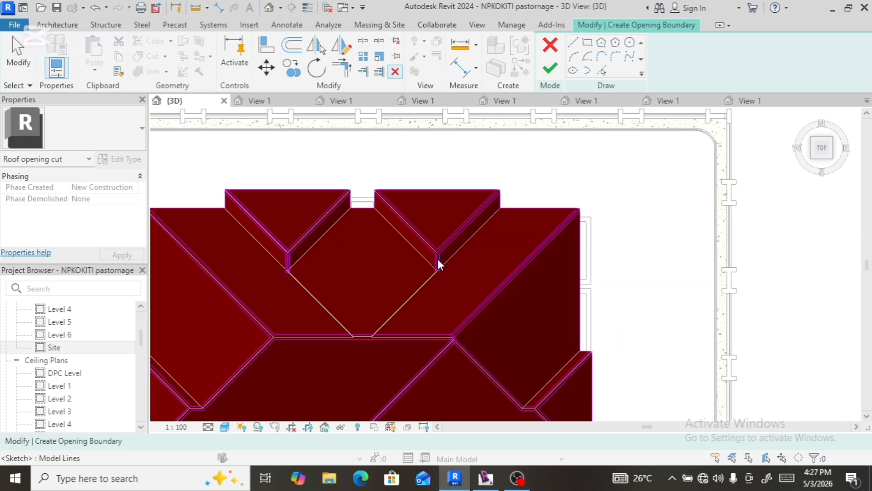
scroll(439, 247, up, 5)
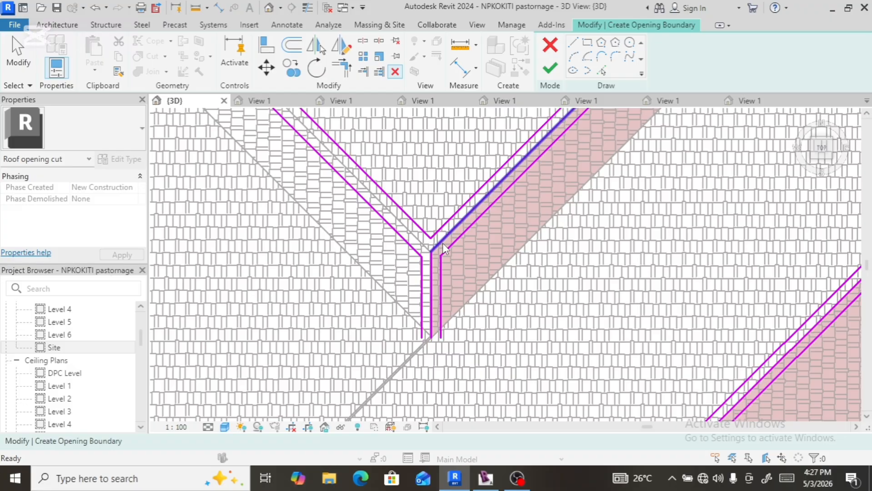
click(442, 243)
key(Delete)
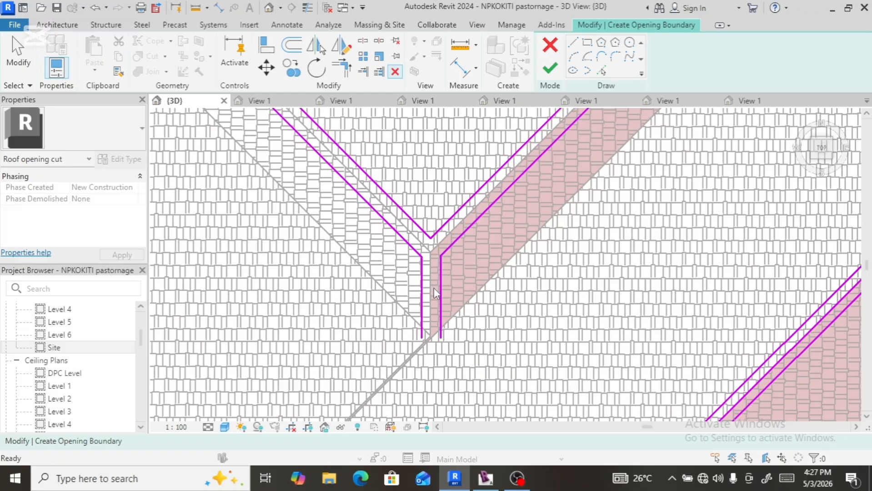
- Delete the diagonal hip centre line running to the main roof's upper-right corner
scroll(409, 259, down, 3)
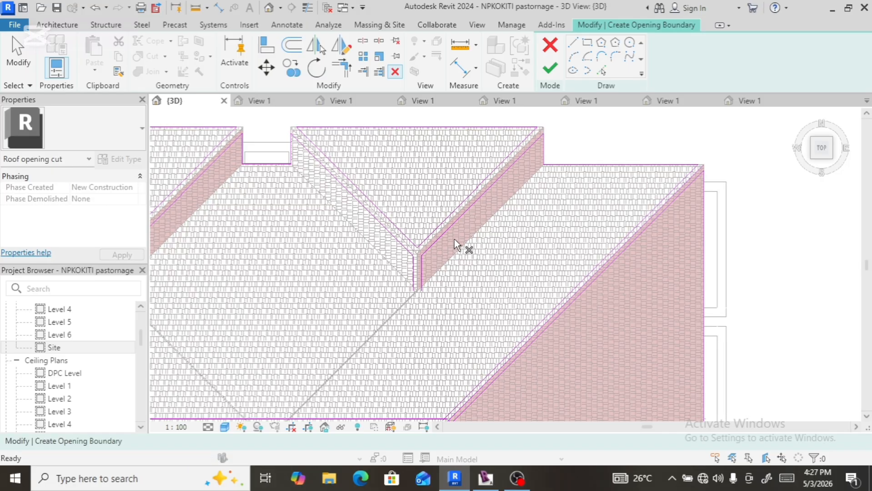
scroll(454, 239, down, 1)
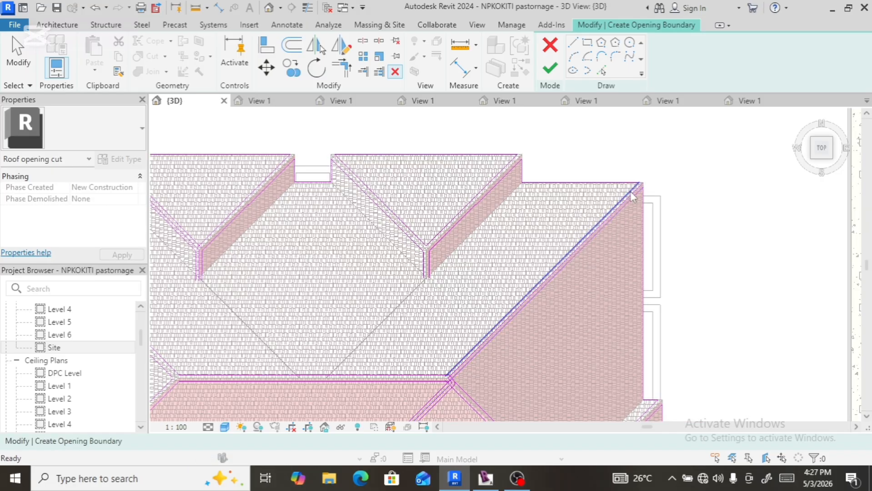
scroll(637, 187, up, 4)
scroll(666, 189, up, 1)
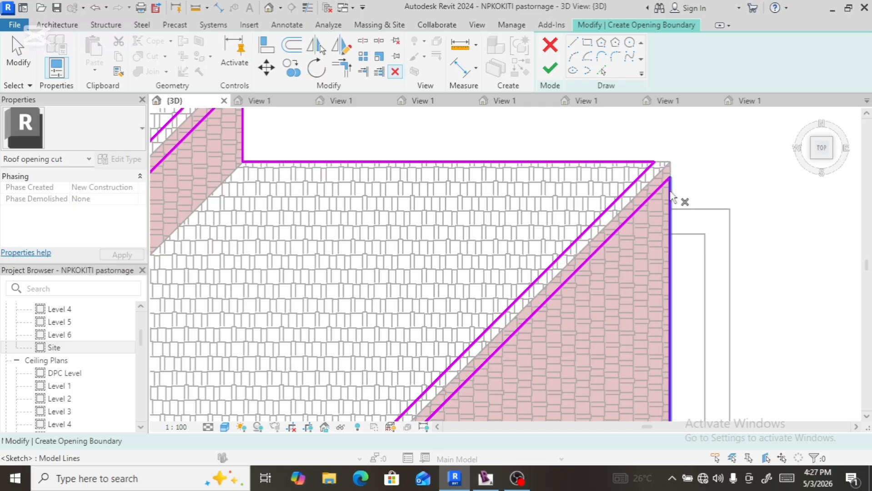
scroll(670, 196, down, 5)
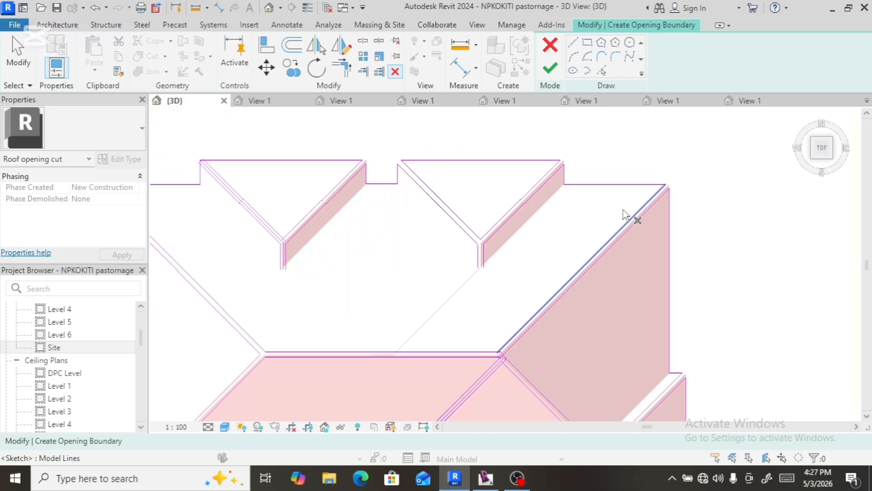
- Delete the left bay's short vertical ridge centre line and its left hip centre line
scroll(285, 264, up, 6)
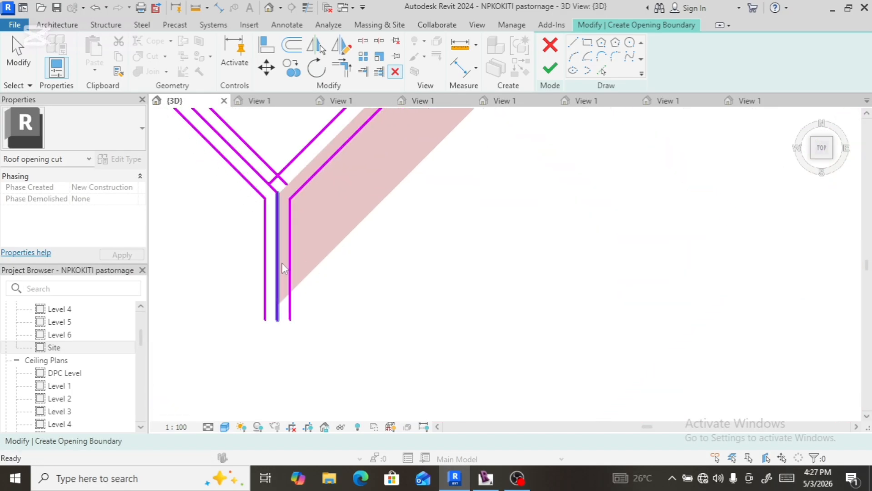
key(Delete)
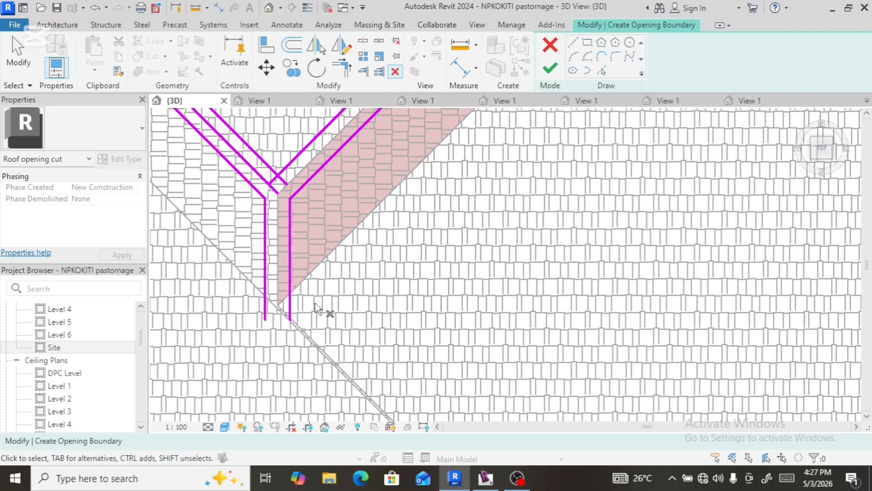
click(274, 192)
key(Delete)
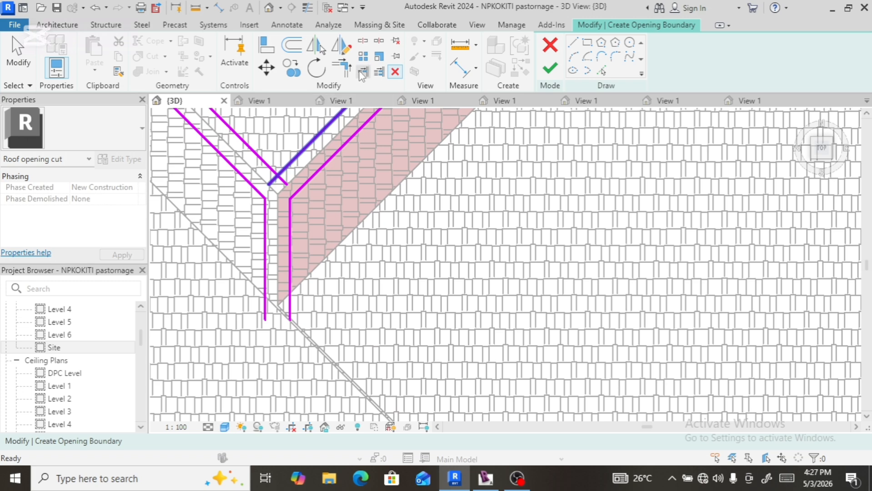
click(301, 150)
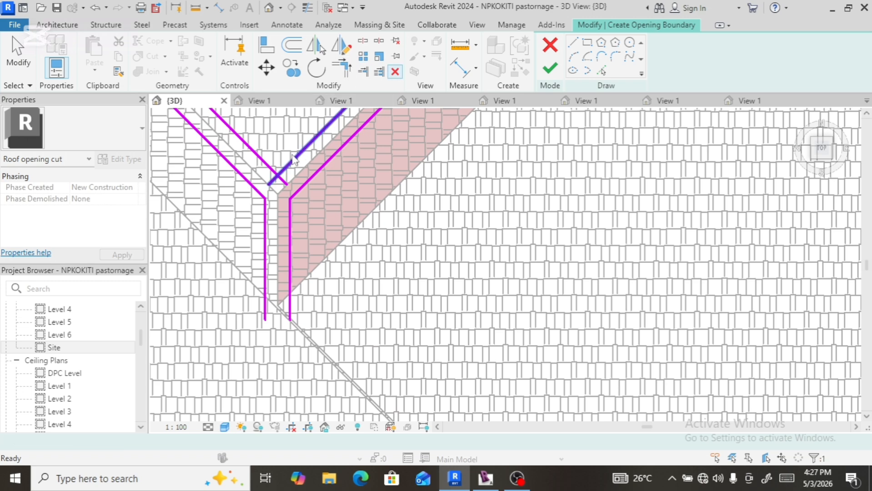
key(Delete)
click(263, 163)
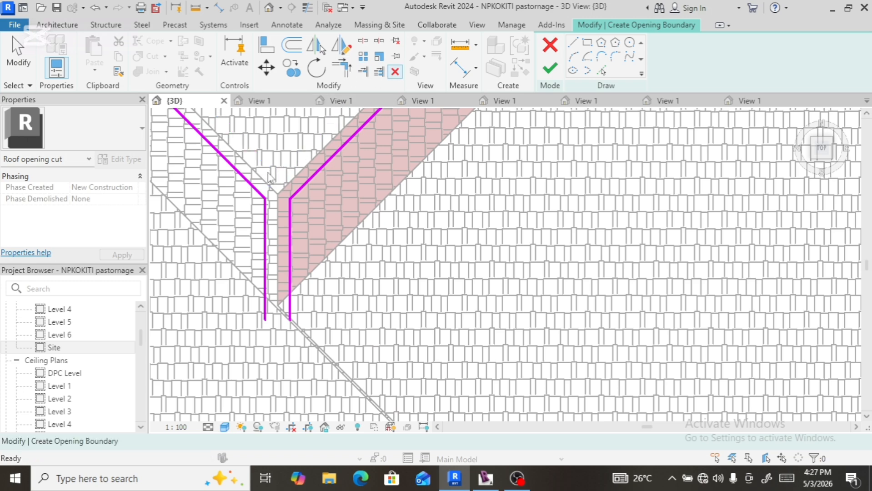
key(Escape)
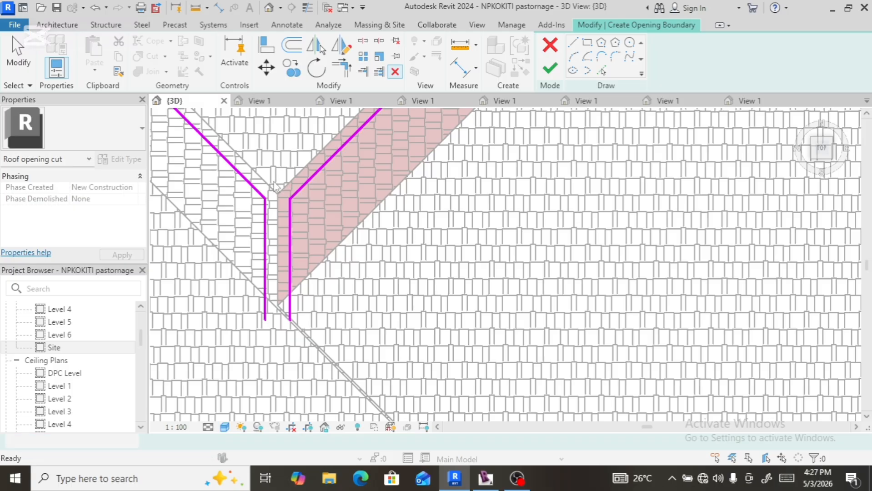
key(ctrl+z)
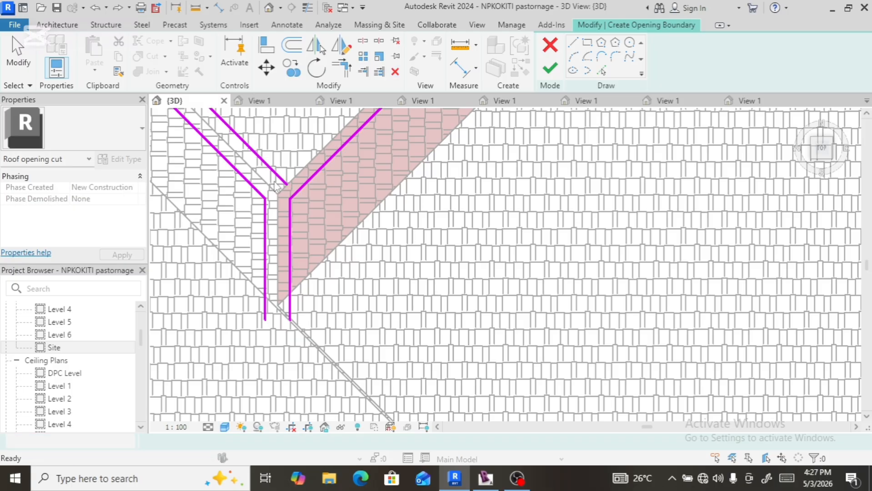
key(ctrl+z)
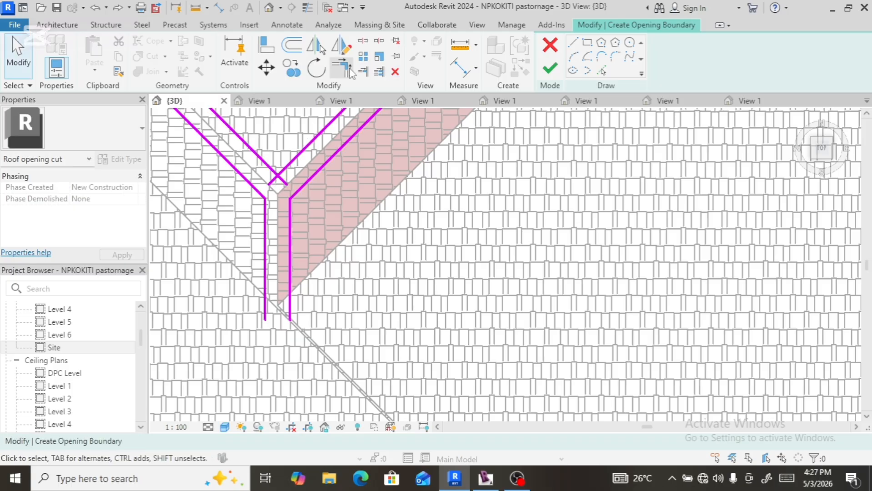
- Trim the left bay's two inner hip offset lines into a closed corner above its short vertical ridge
click(342, 68)
click(300, 153)
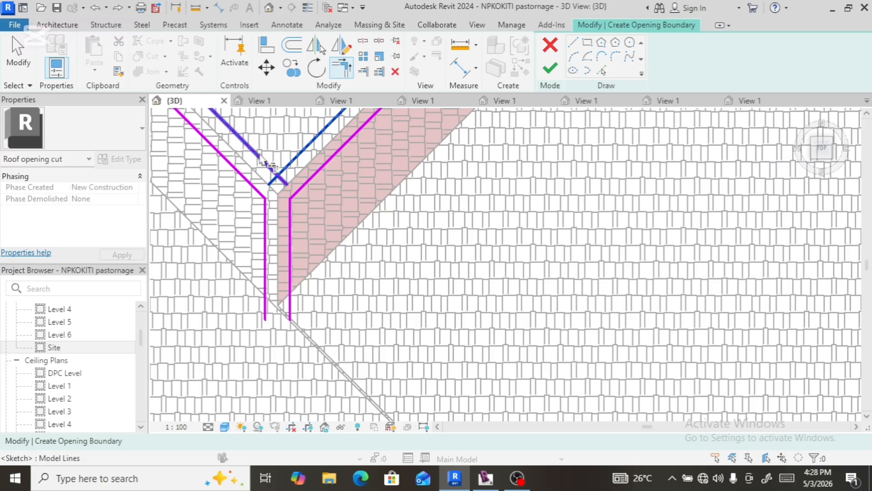
click(273, 165)
- Trim the left bay's left hip offset lines, the inner one to the horizontal eave and the outer one to the vertical eave
scroll(340, 210, down, 4)
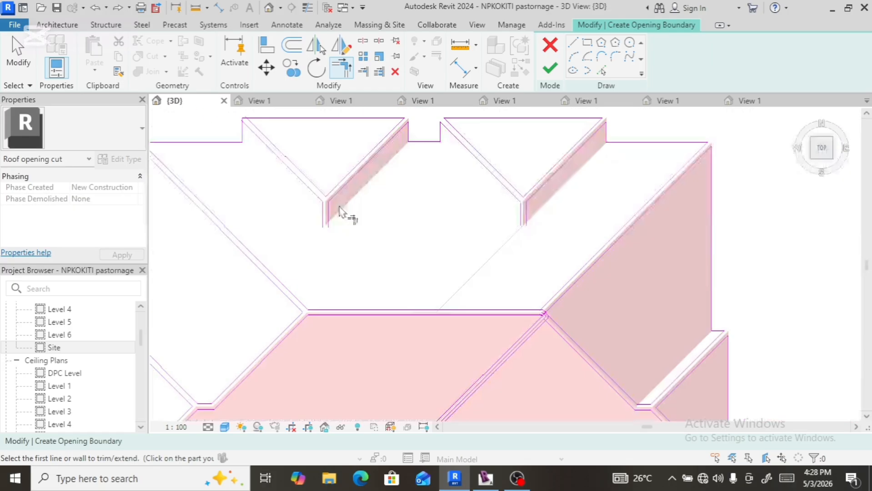
scroll(258, 126, up, 5)
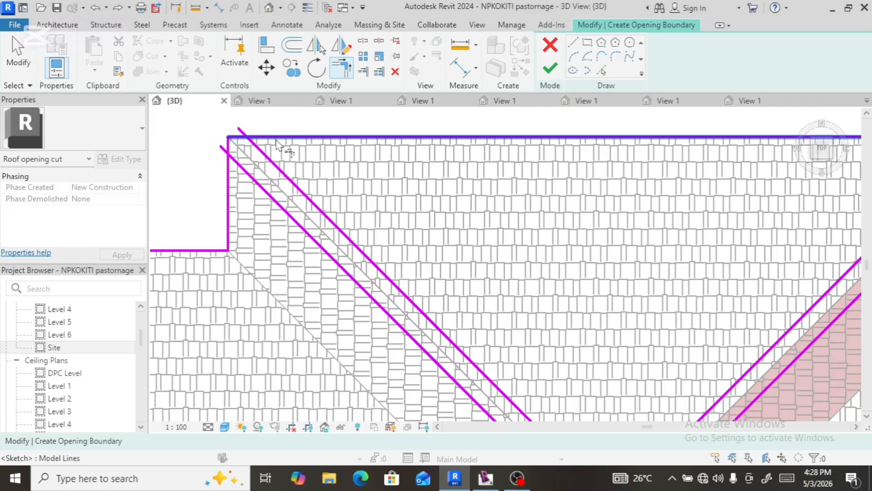
click(276, 139)
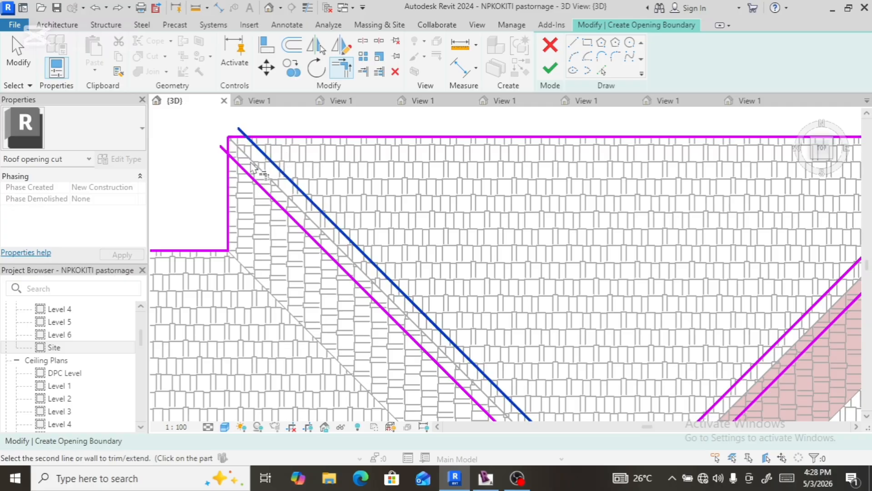
click(261, 138)
click(245, 174)
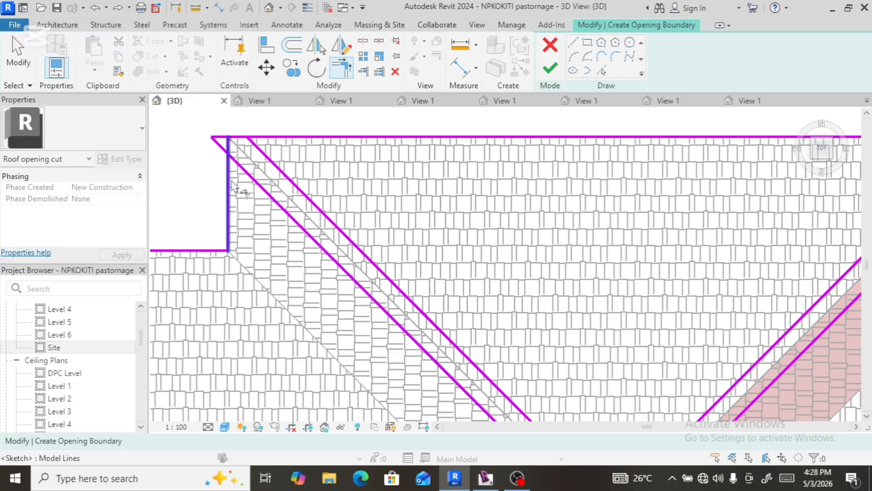
click(229, 176)
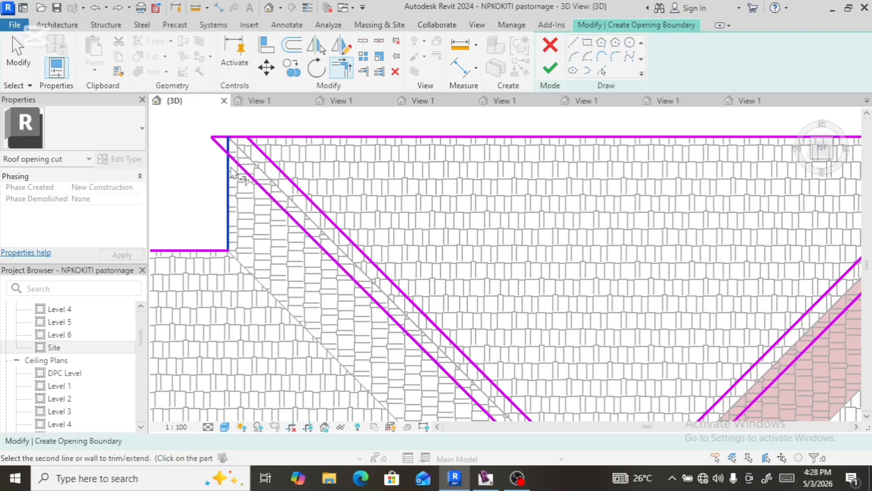
scroll(241, 169, up, 4)
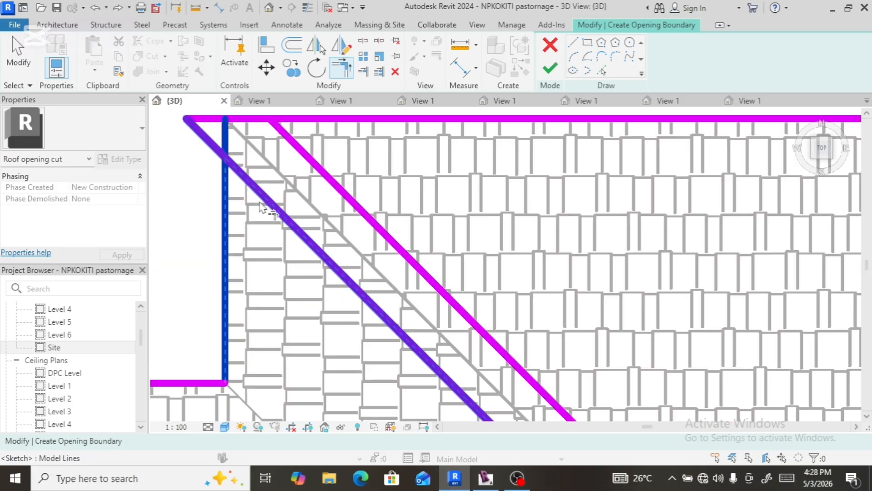
click(261, 199)
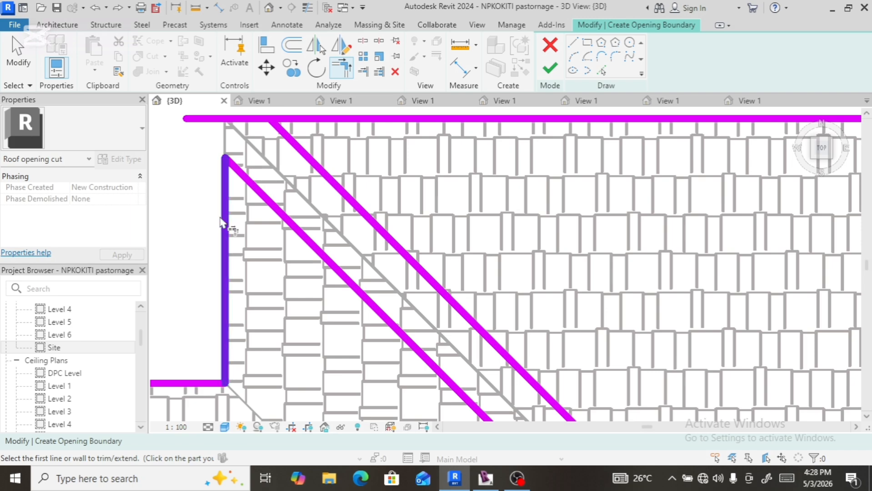
- Re-trim the left bay's upper-left corners so the horizontal eave ends at the inner hip offset line and the vertical eave at the outer one
click(226, 227)
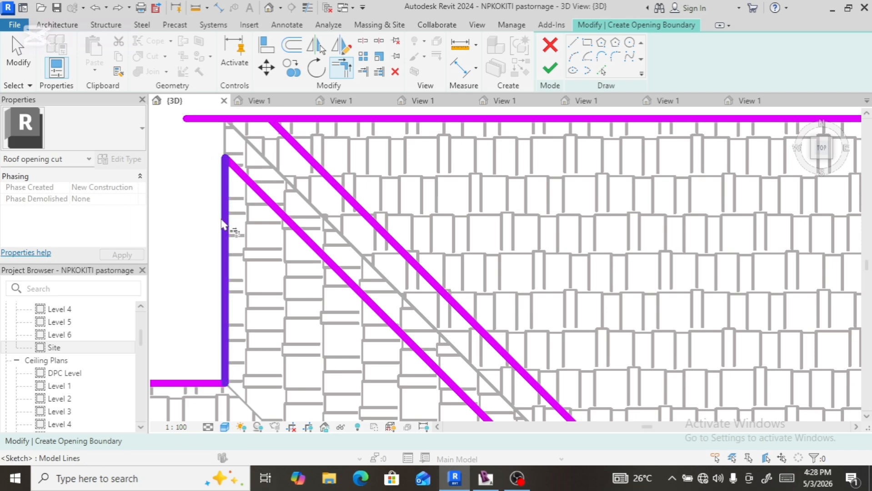
click(305, 159)
scroll(318, 149, down, 4)
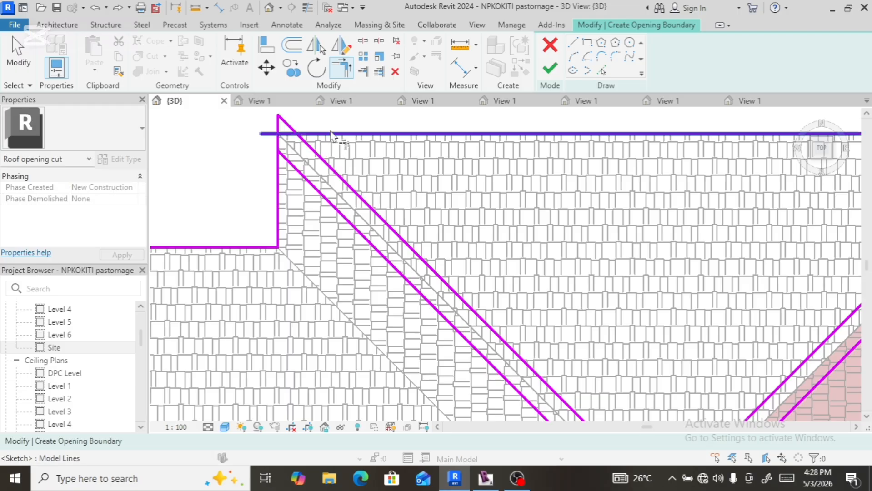
click(331, 135)
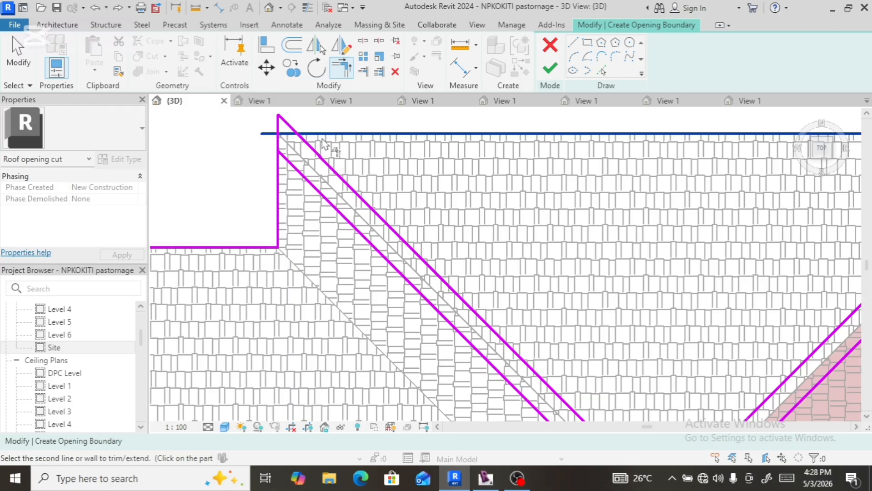
click(320, 160)
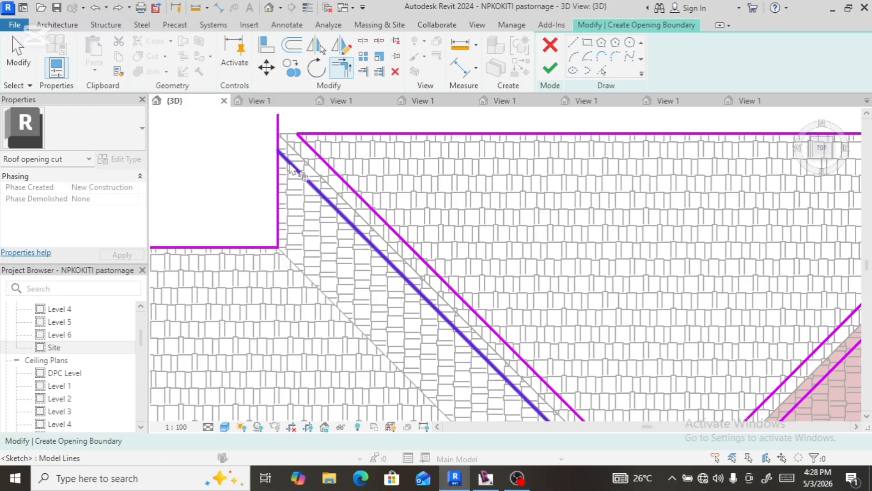
click(291, 169)
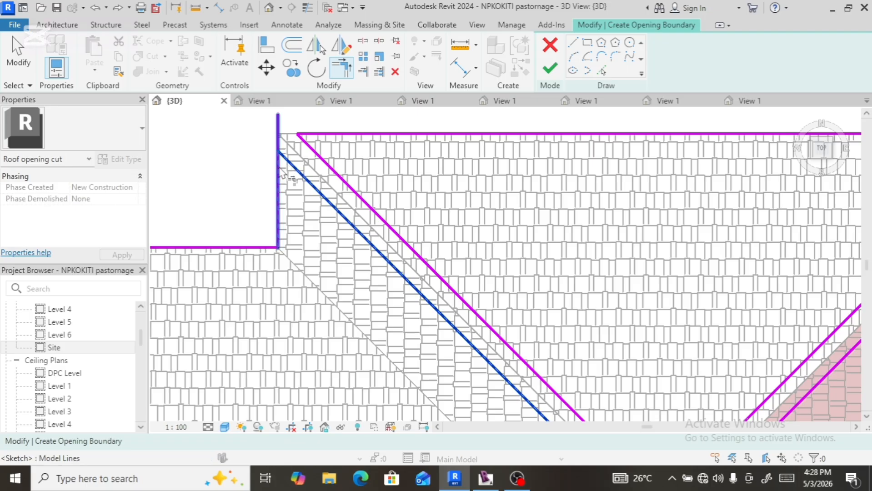
click(279, 177)
- Trim the main ridge's upper offset line and the upper-right hip's upper offset line into a corner at the ridge's right end
scroll(279, 169, down, 3)
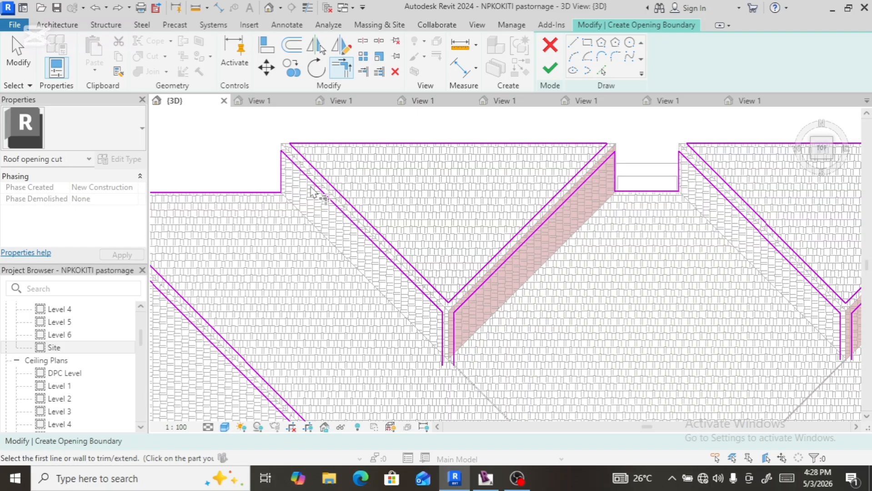
scroll(313, 186, down, 2)
scroll(231, 186, up, 4)
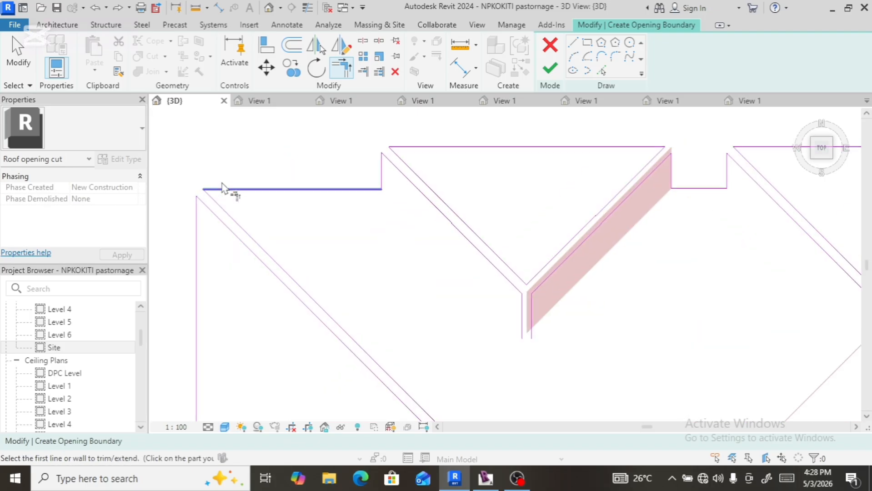
scroll(230, 173, down, 4)
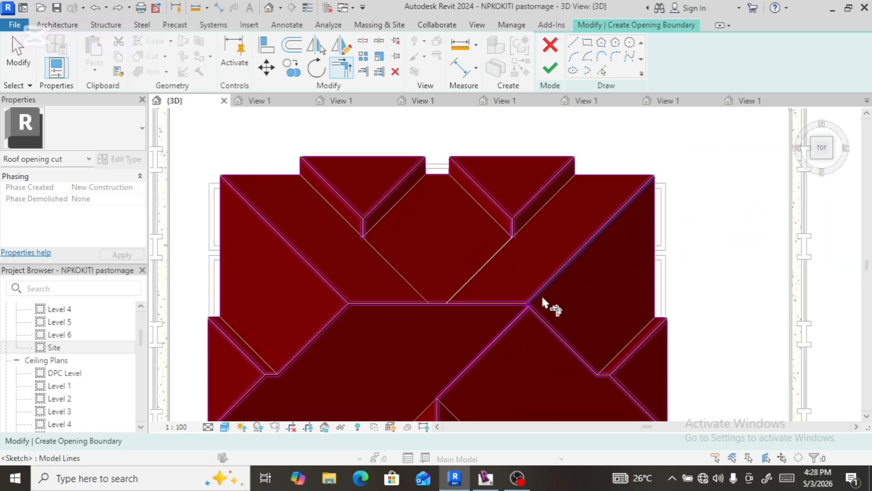
scroll(524, 301, up, 5)
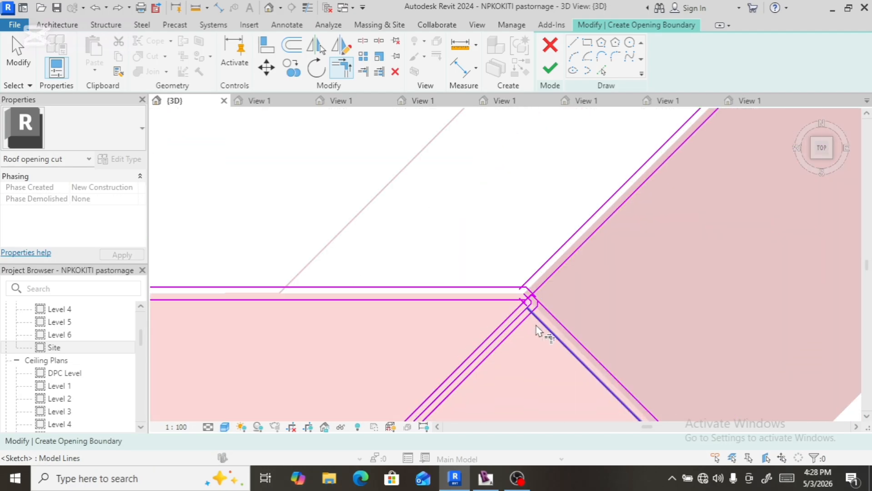
scroll(551, 313, up, 3)
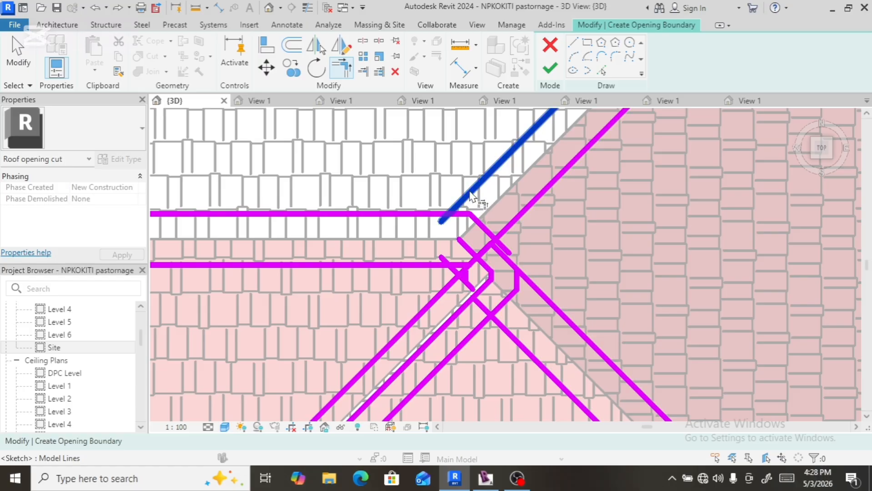
click(470, 195)
click(427, 215)
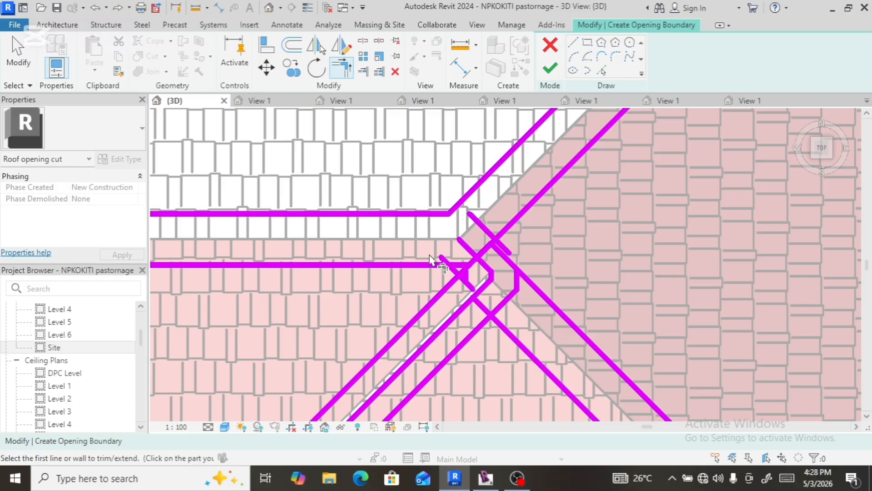
- Trim the main ridge's lower offset line to its short diagonal segment, and the uppermost short diagonal segment to the upper-right hip's lower offset line
scroll(428, 262, down, 2)
scroll(461, 278, up, 3)
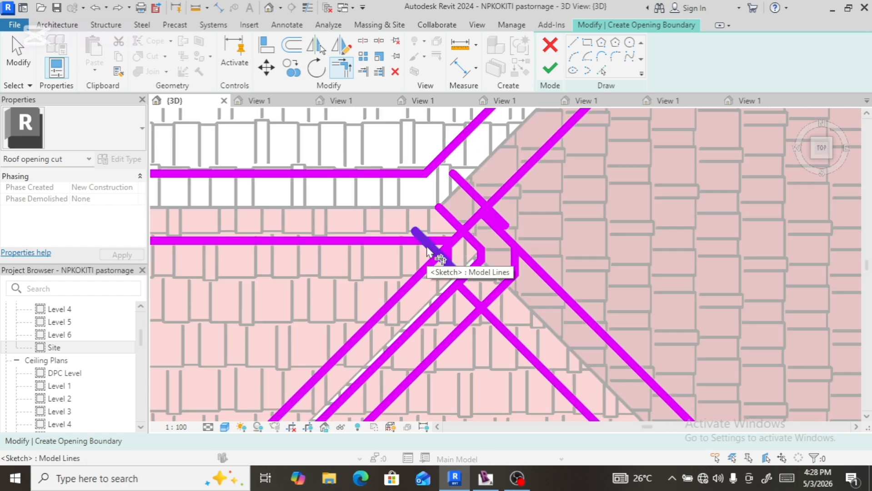
click(416, 234)
click(380, 242)
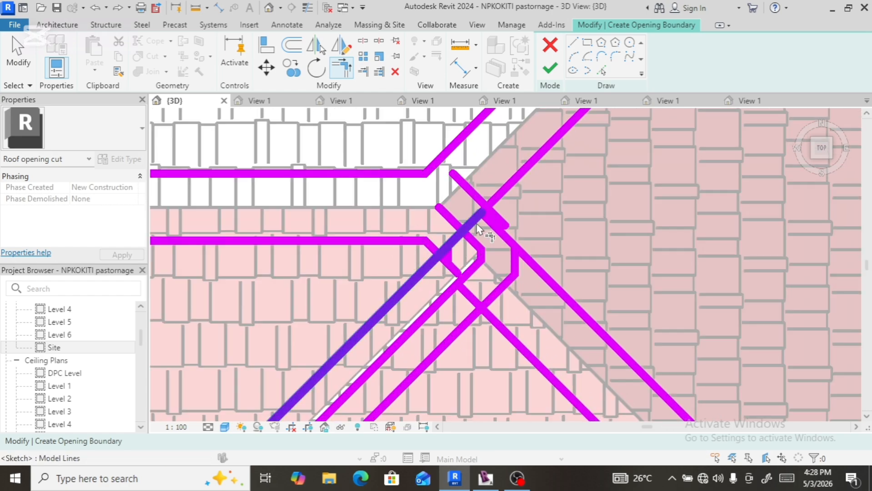
click(501, 219)
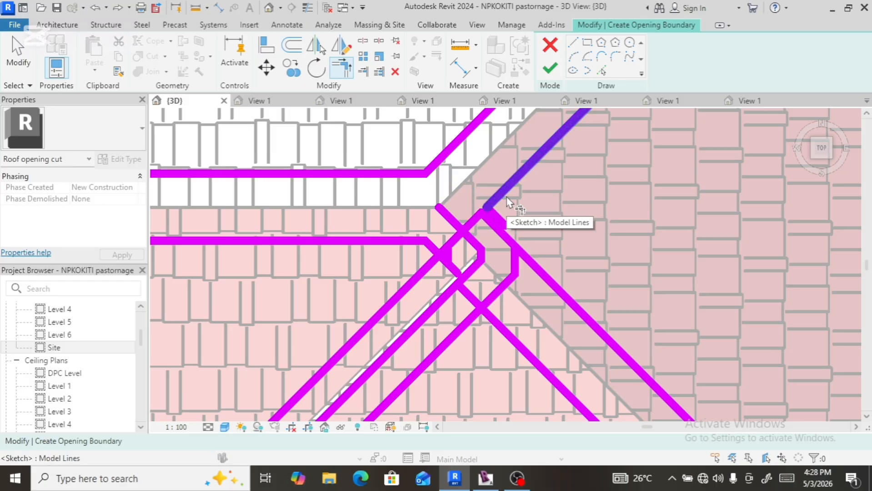
click(507, 202)
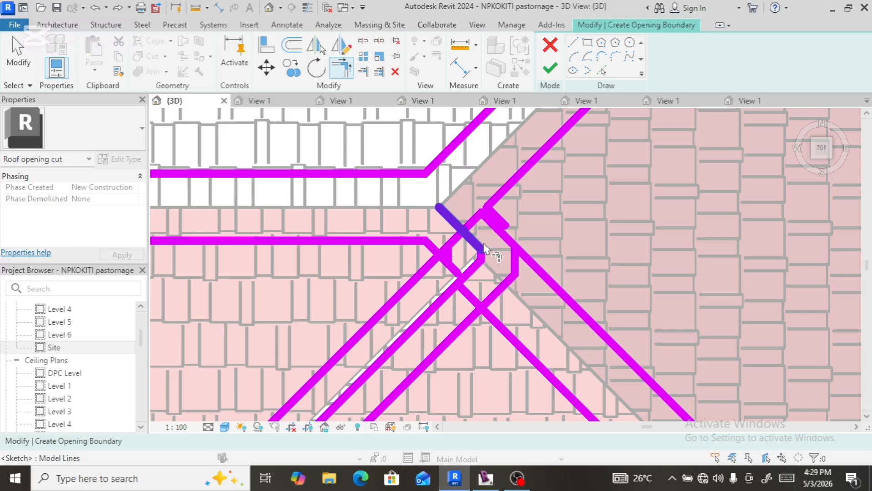
- Trim the lower-right hip's upper offset line to the short vertical segment beside the main ridge's right end
click(515, 265)
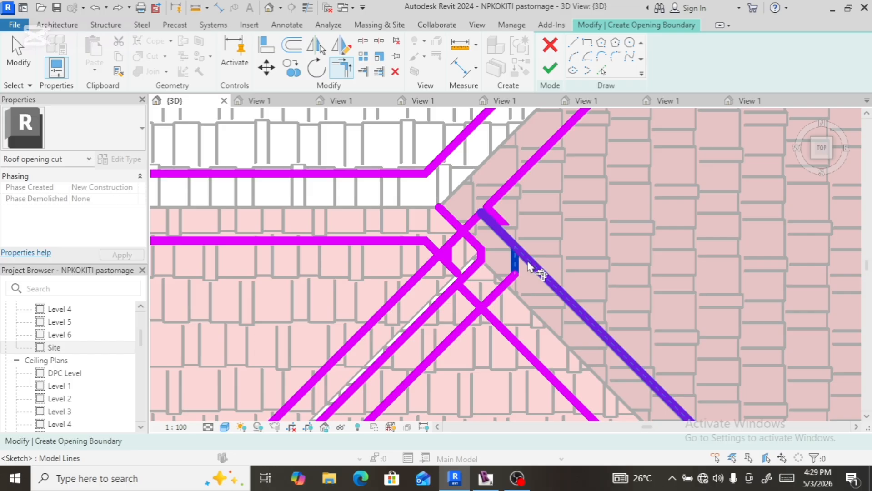
key(t)
key(r)
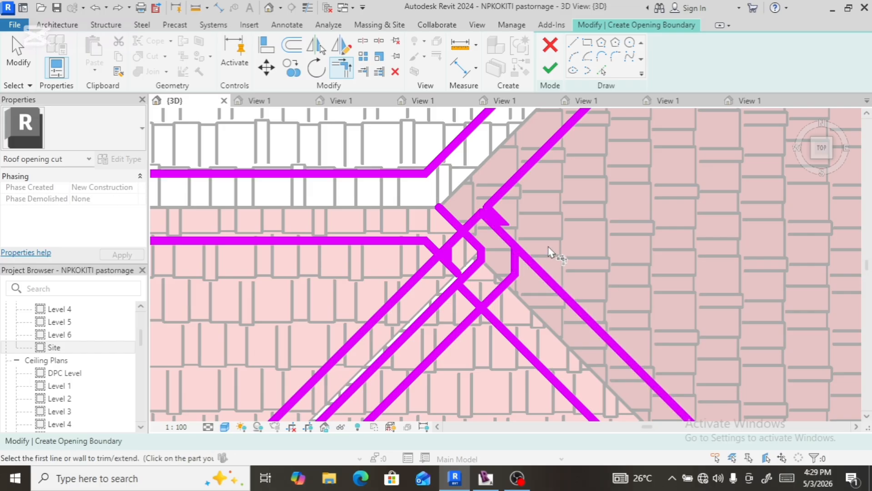
click(515, 260)
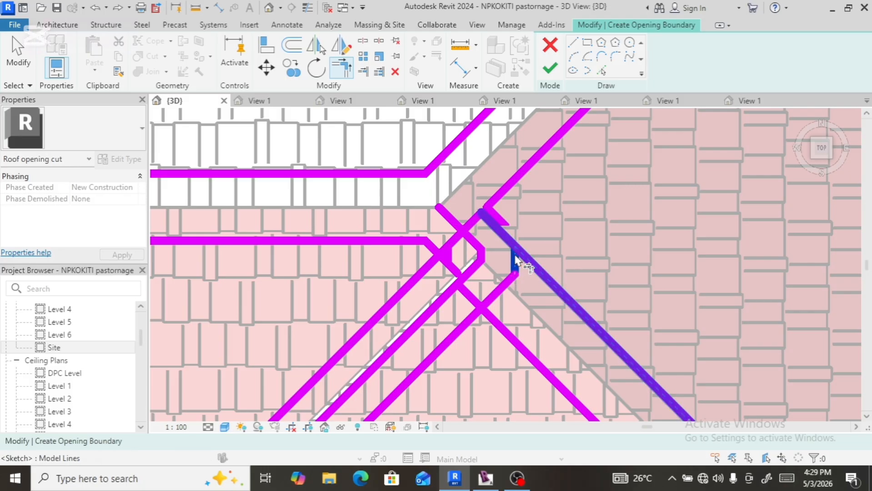
click(482, 250)
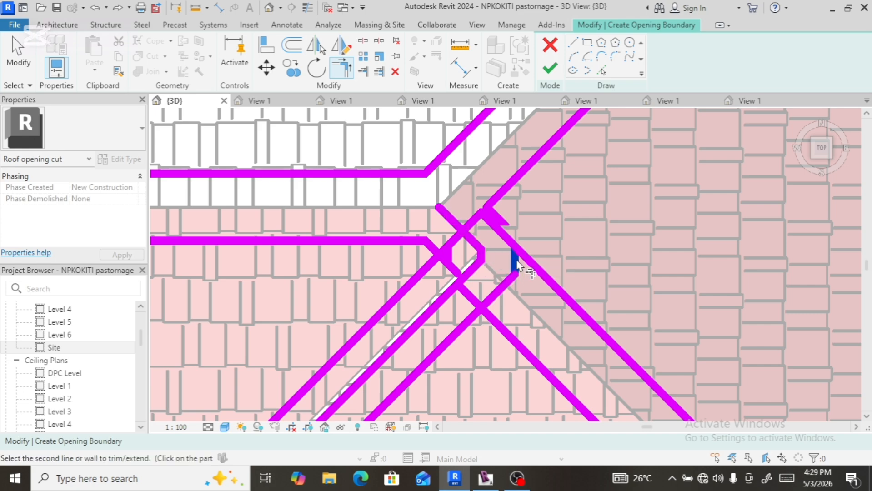
click(530, 265)
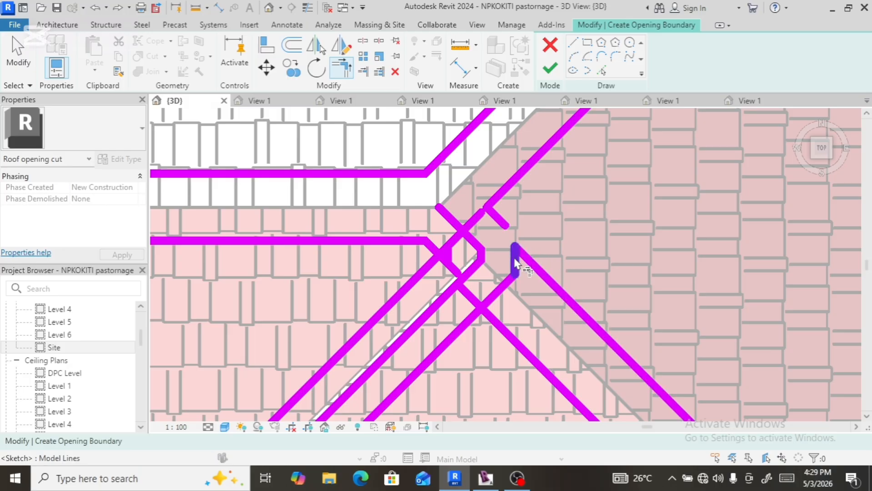
- Trim the outer short vertical and diagonal segments into a corner, and the diagonal segment to the upper-right hip's lower offset line
click(515, 264)
click(495, 221)
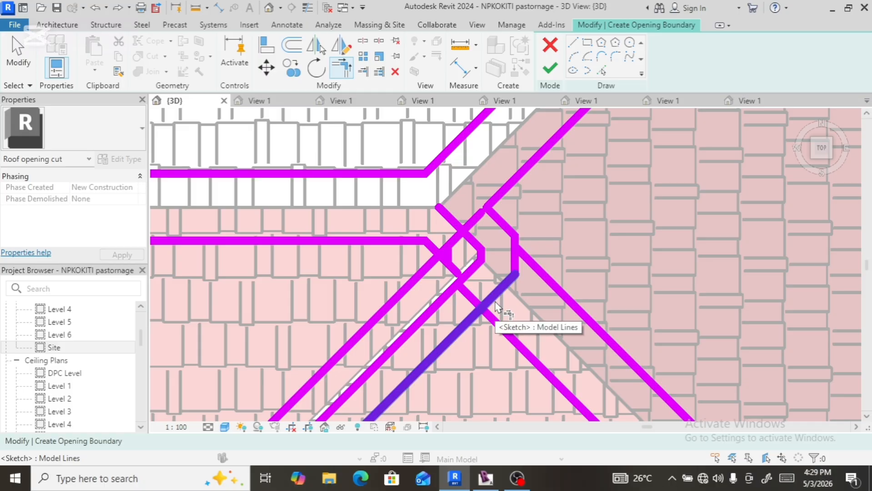
click(504, 209)
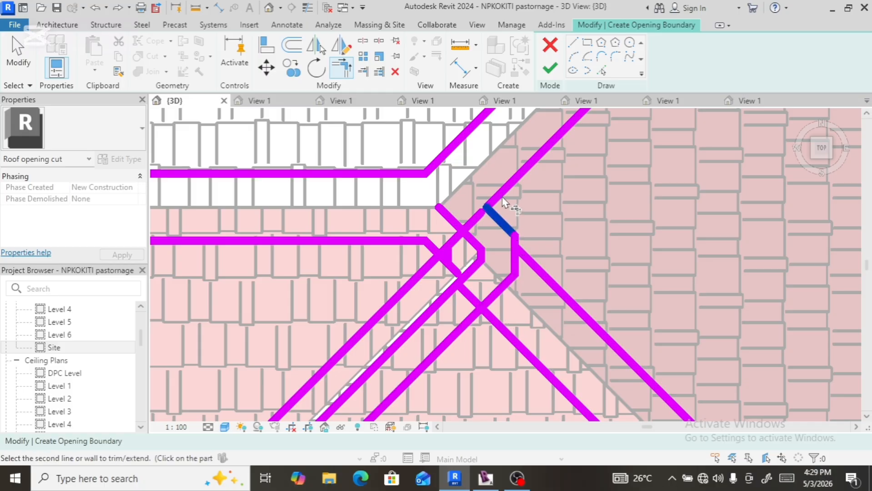
click(499, 197)
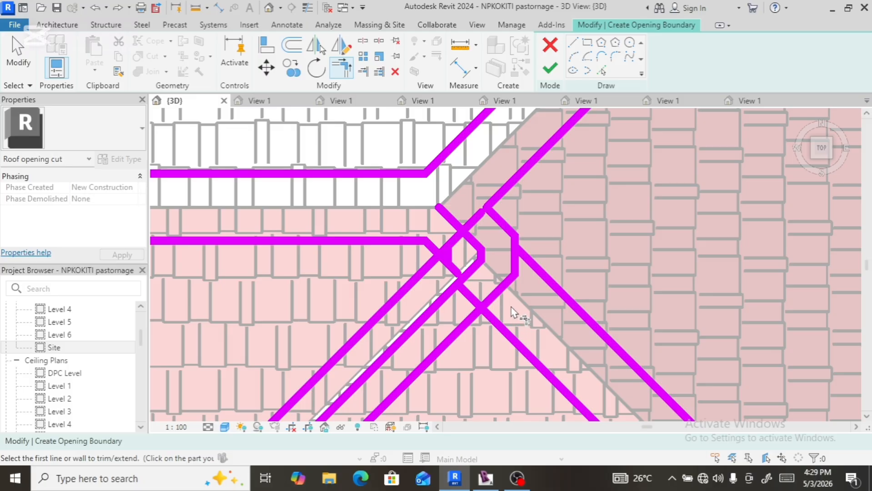
- Trim the lower-left hip's upper offset line to the ridge's short diagonal segment, and its lower offset line to the lower-right hip's lower offset line
click(431, 269)
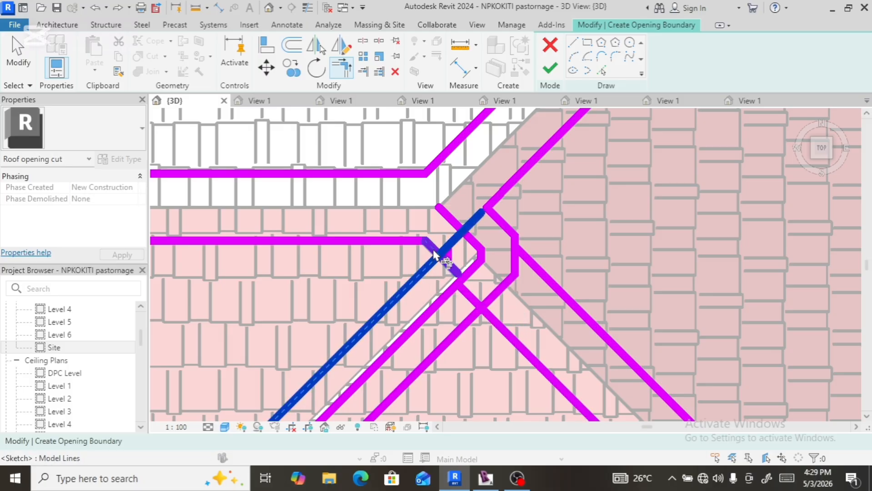
click(435, 254)
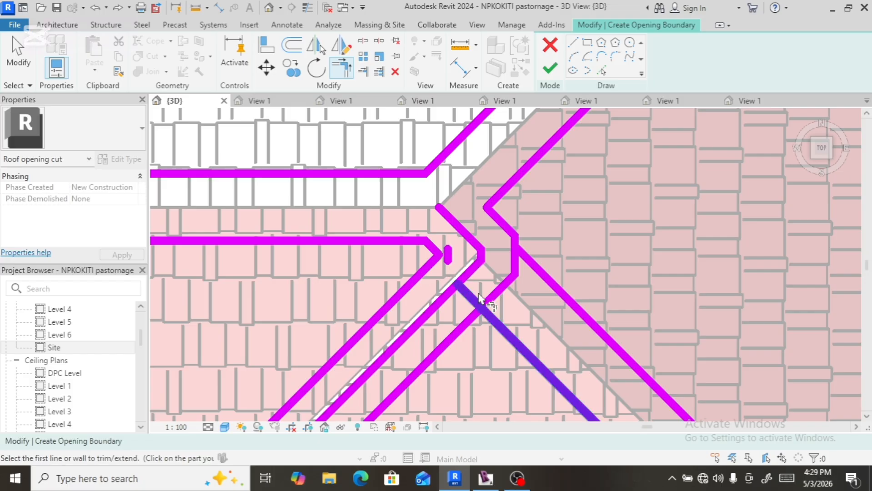
click(473, 327)
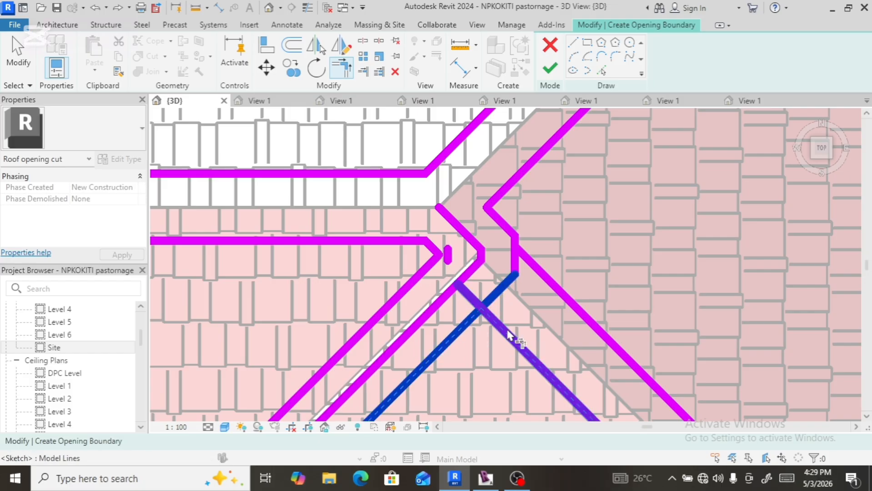
click(510, 335)
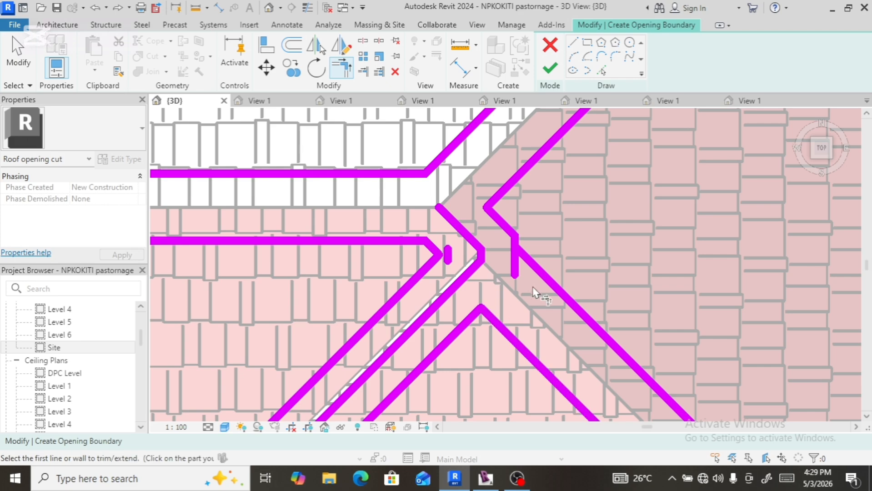
- Re-trim the lower-right hip's upper offset line to the upper part of the outer short vertical segment
click(534, 266)
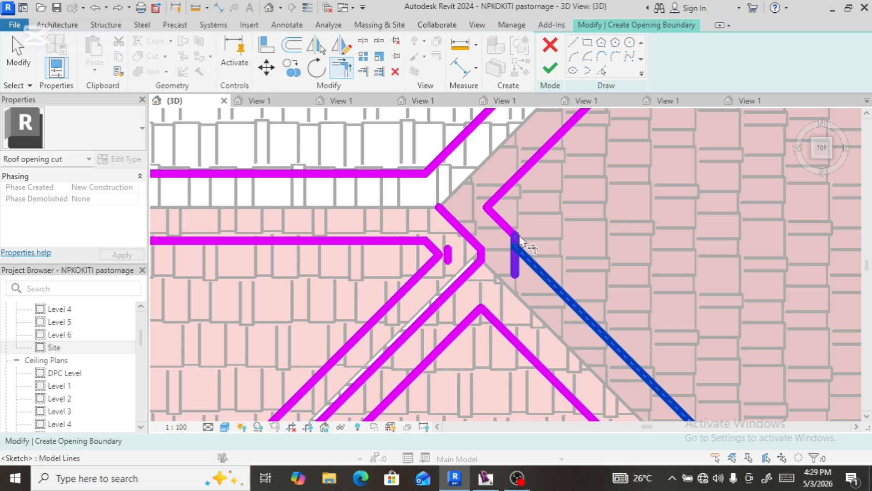
click(517, 238)
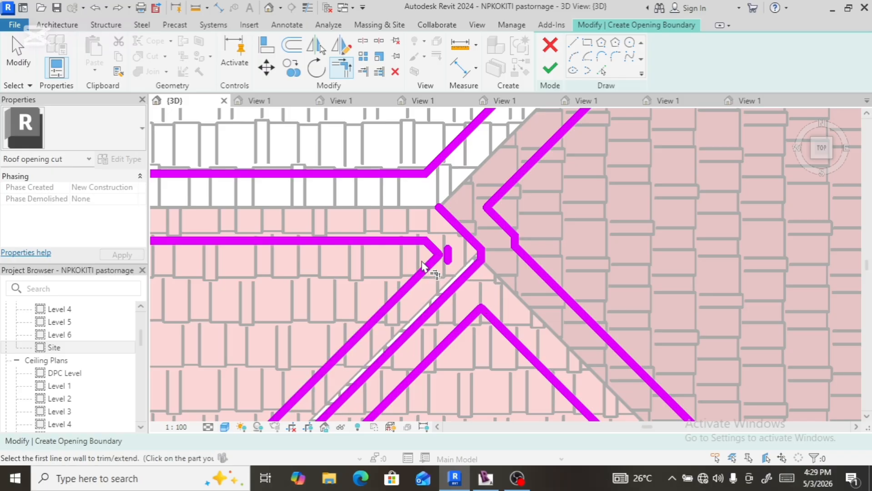
- Try to trim the lower-left hip's upper offset line and the ridge's lower offset line to the leftover short vertical segment
scroll(422, 266, up, 3)
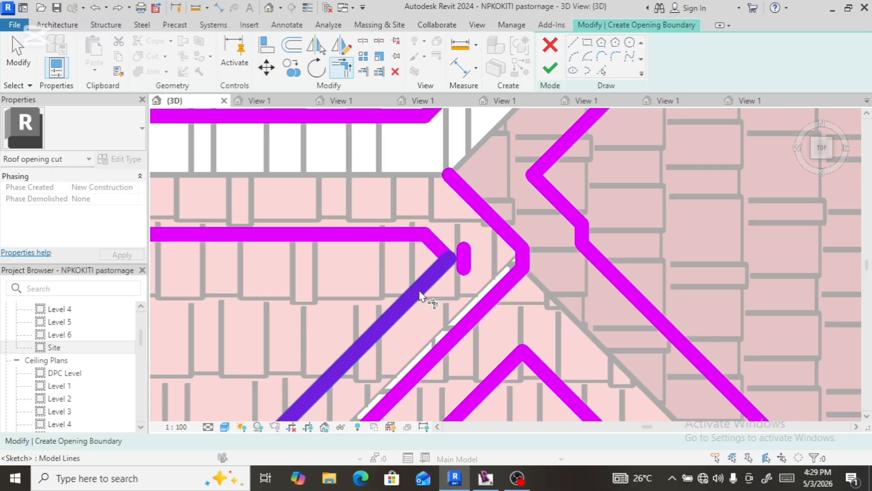
click(422, 297)
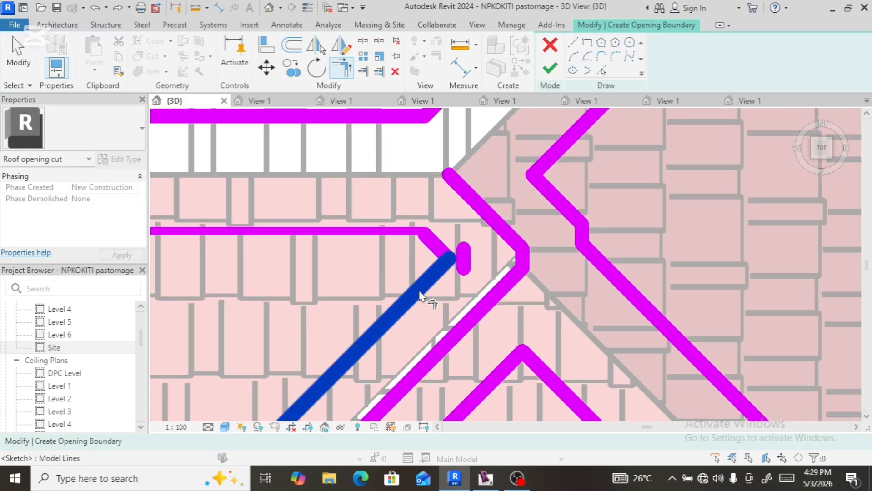
click(463, 258)
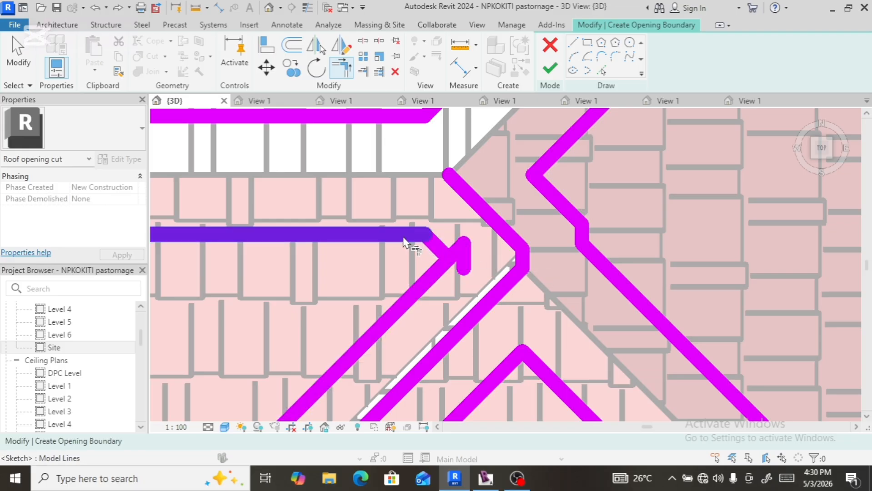
click(403, 241)
click(466, 251)
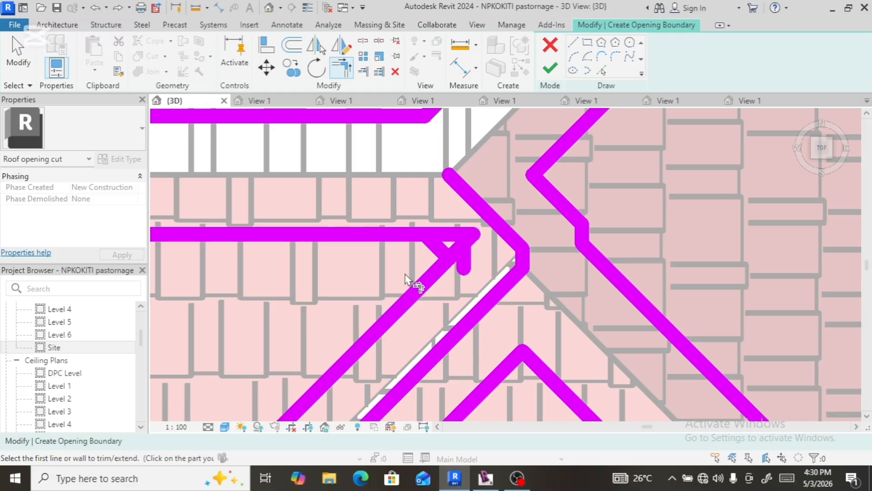
key(Escape)
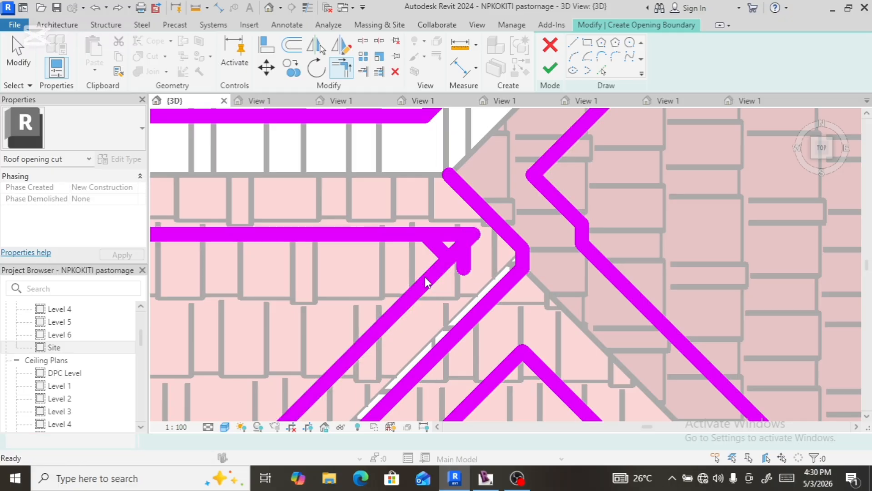
key(ctrl+z)
key(t)
key(r)
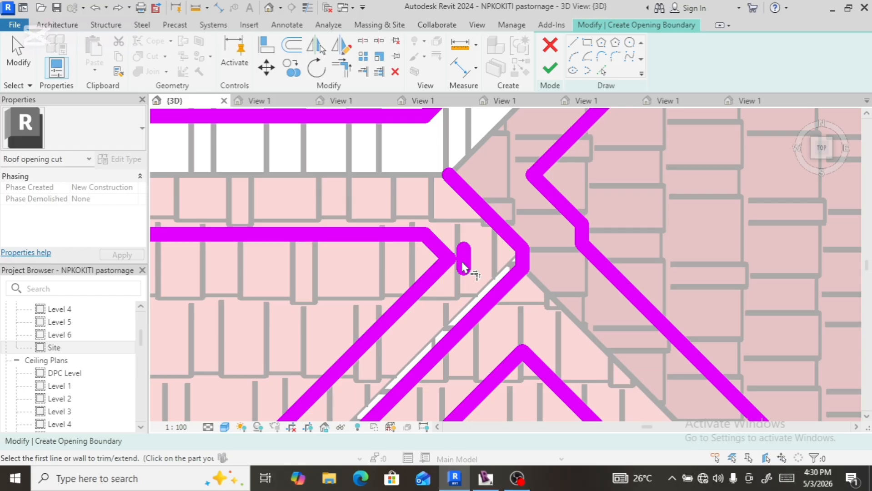
click(463, 264)
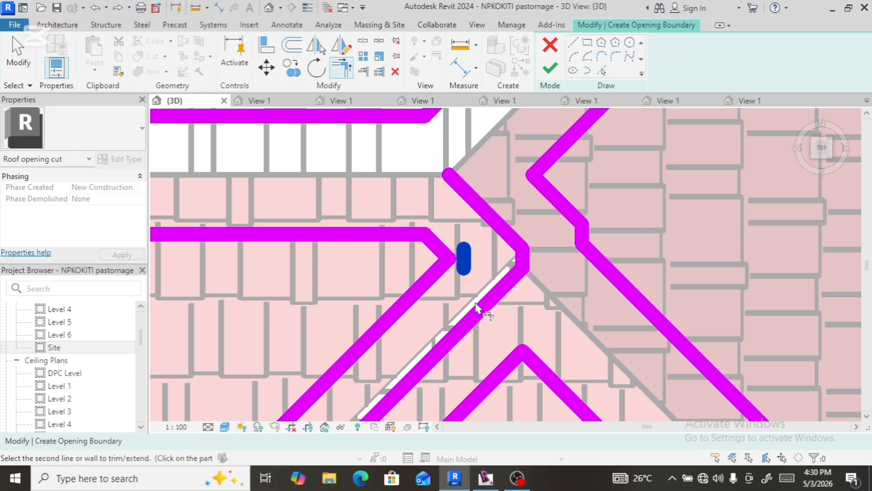
key(Escape)
- Delete the leftover short vertical segment beside the corner of the ridge's lower offset line and the lower-left hip's upper offset line
key(d)
key(e)
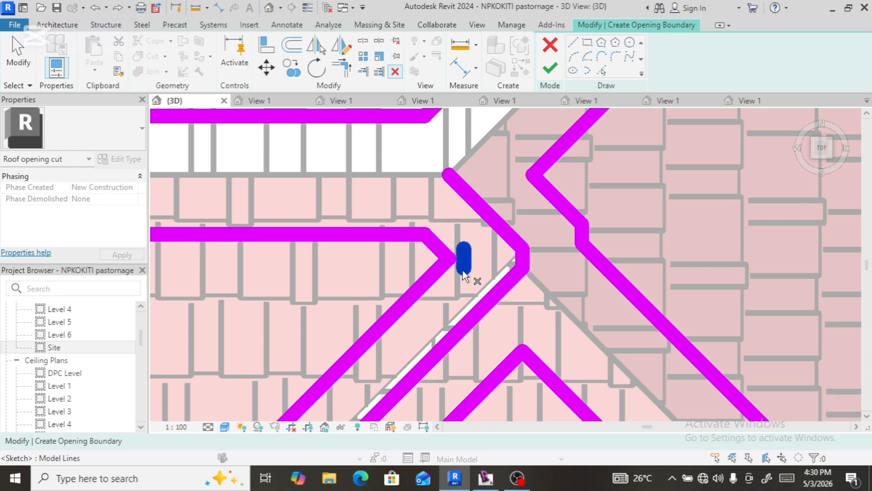
key(Escape)
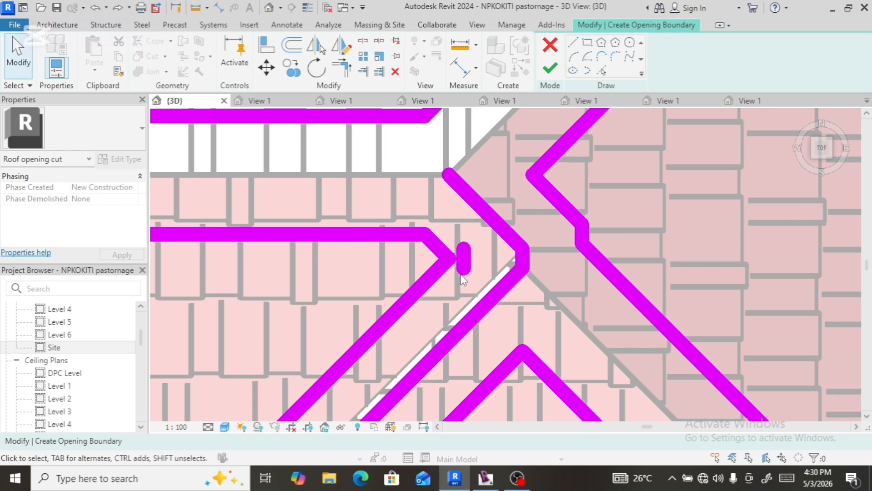
click(462, 272)
key(Delete)
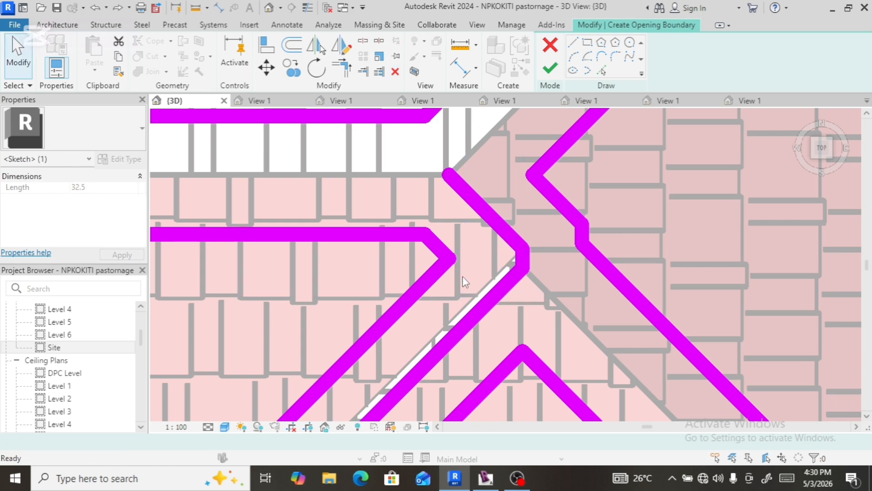
- Delete the stray middle line running between the lower-left hip's two offset lines
scroll(462, 276, down, 2)
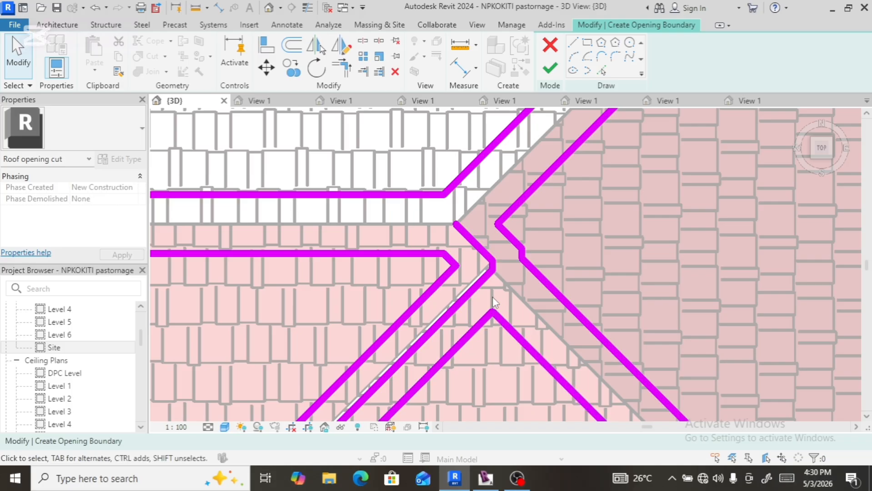
scroll(491, 295, down, 2)
scroll(486, 300, down, 2)
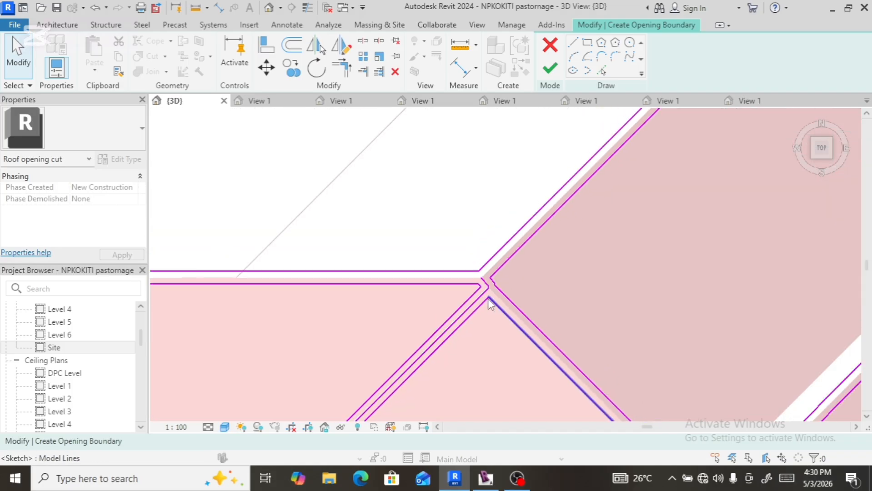
scroll(504, 276, down, 4)
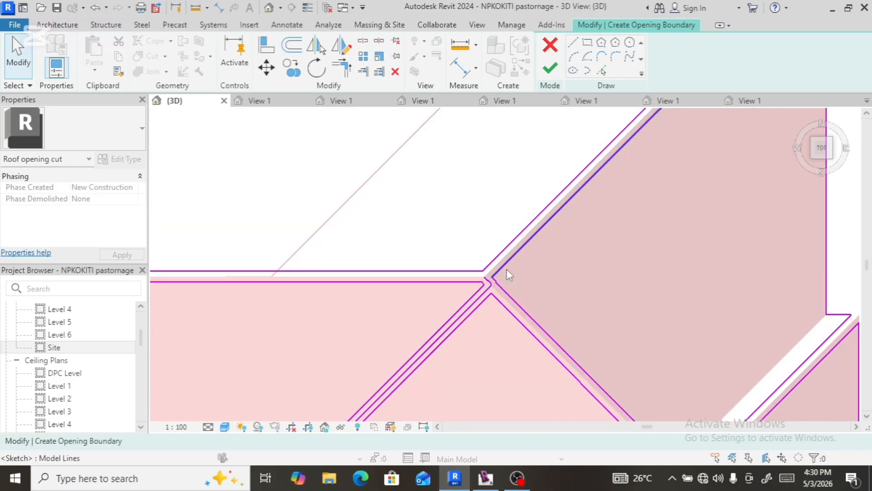
scroll(450, 335, up, 4)
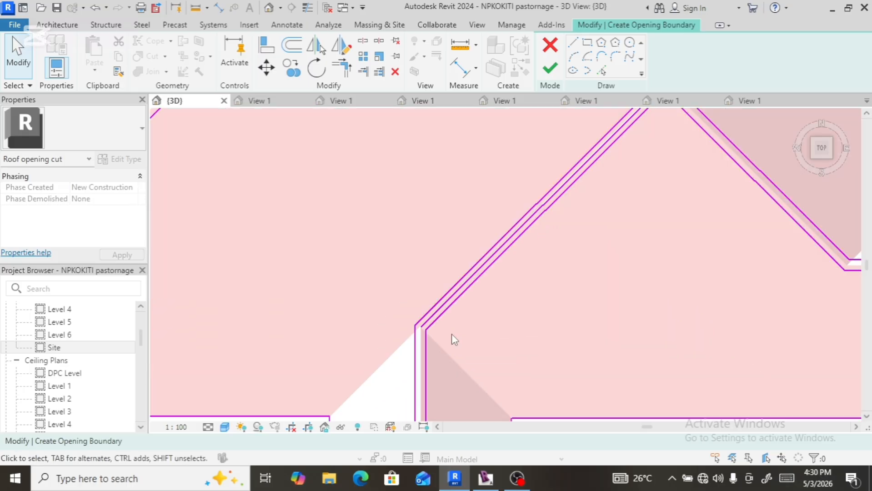
click(423, 332)
key(Delete)
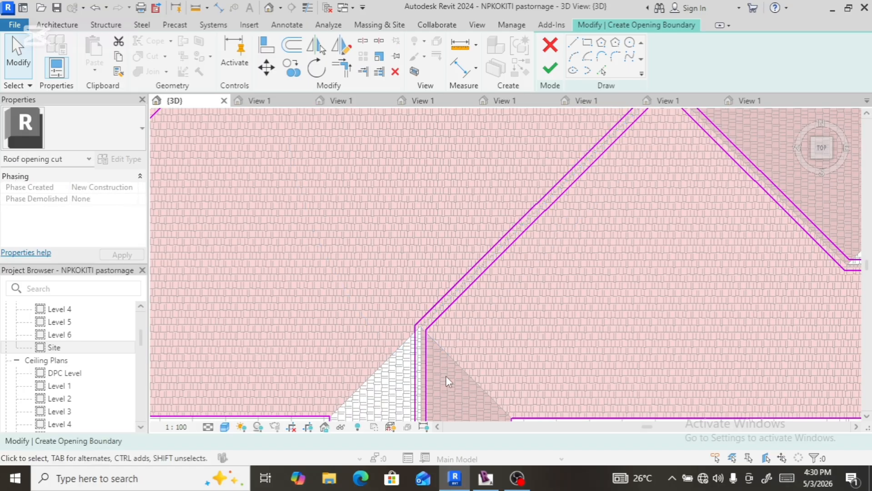
- Delete the leftover short vertical and diagonal segments in the middle of the junction at the main ridge's right end
scroll(445, 376, down, 3)
scroll(553, 234, up, 3)
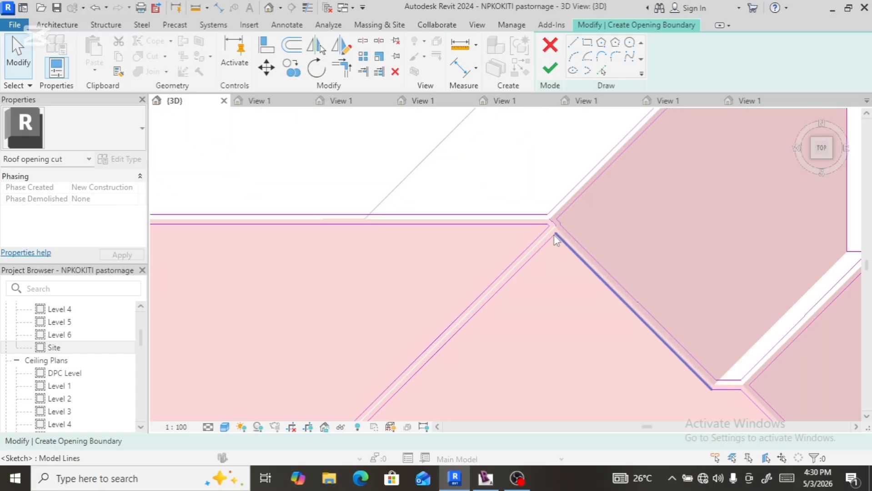
scroll(554, 234, up, 4)
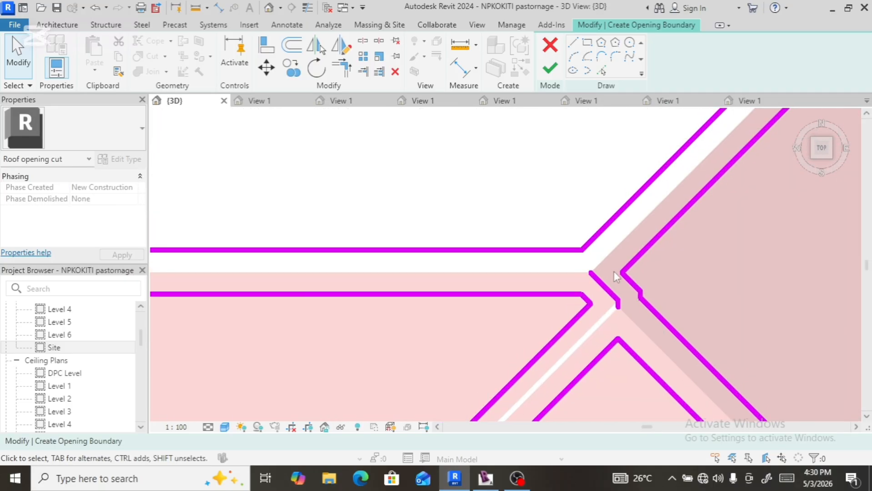
click(619, 303)
click(619, 303)
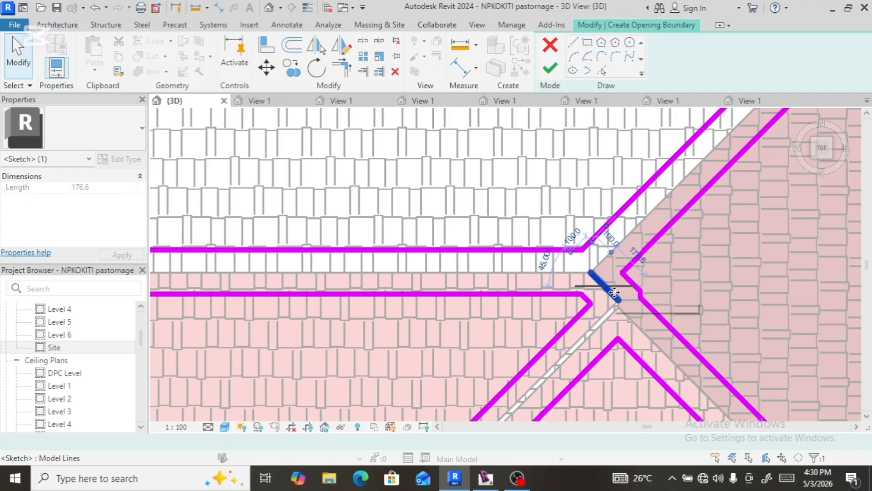
key(Delete)
- Draw a V of two lines, the first at about 60°, closing the open lower ends of the upper-right dormer ridge's offset lines
scroll(601, 314, up, 5)
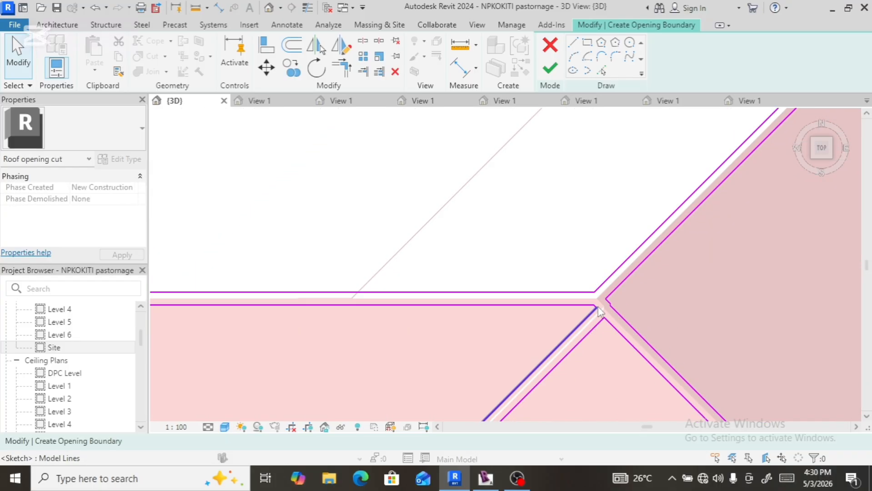
scroll(592, 301, down, 8)
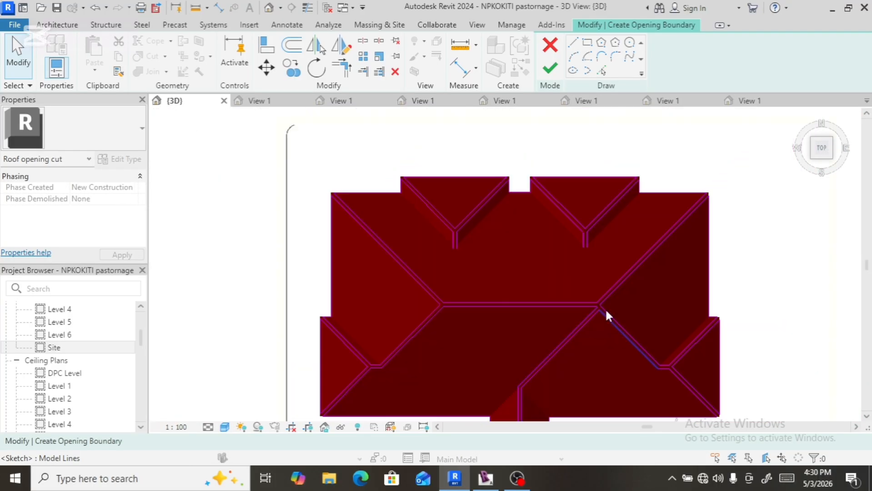
scroll(649, 357, up, 8)
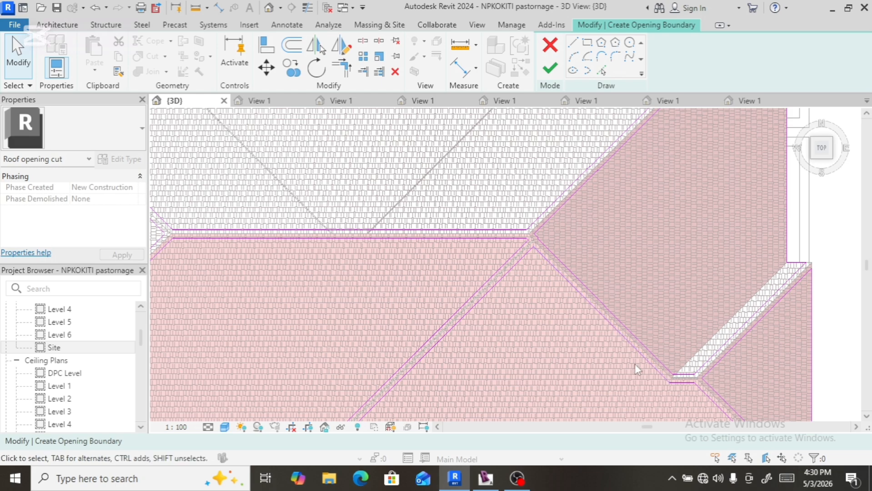
scroll(635, 364, down, 6)
scroll(586, 282, up, 8)
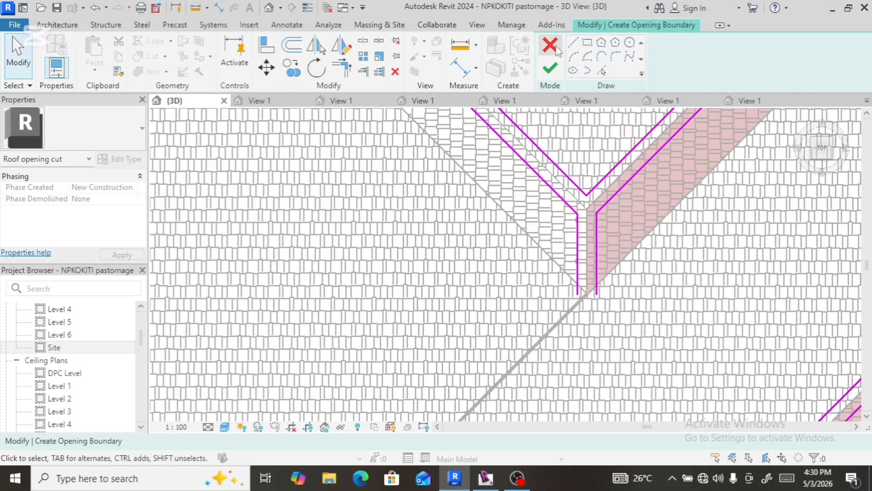
click(573, 42)
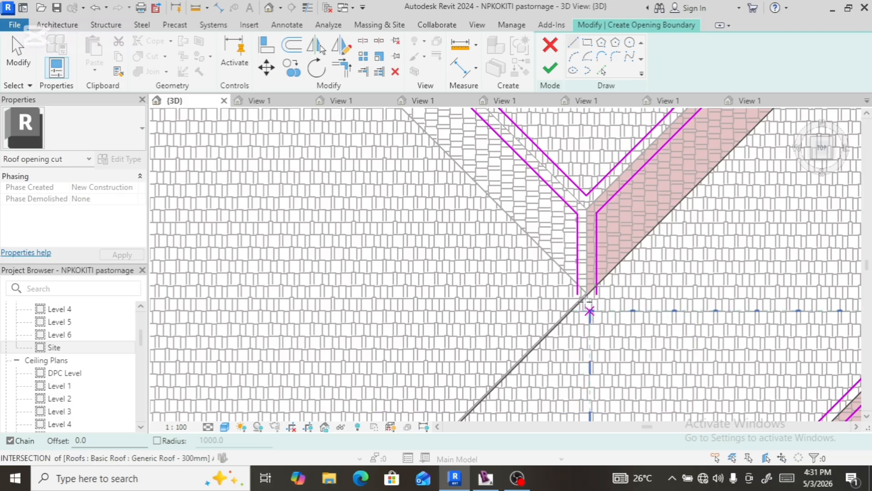
click(581, 296)
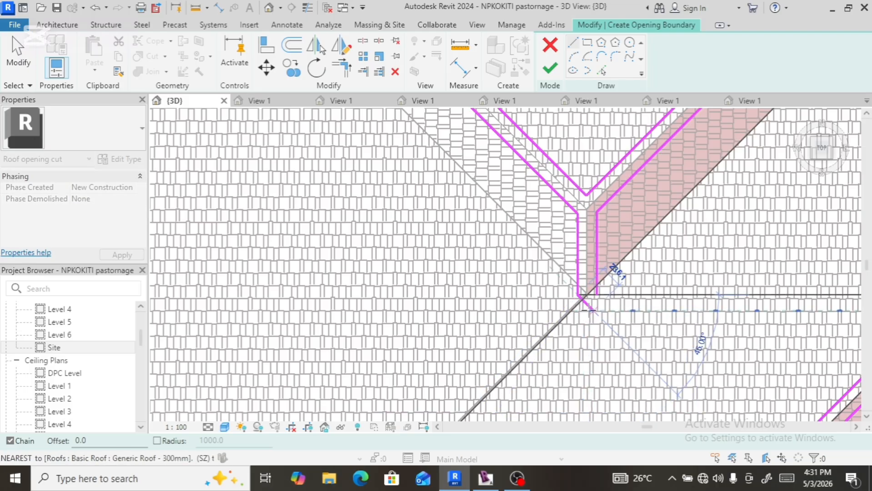
scroll(587, 311, up, 3)
scroll(584, 313, up, 2)
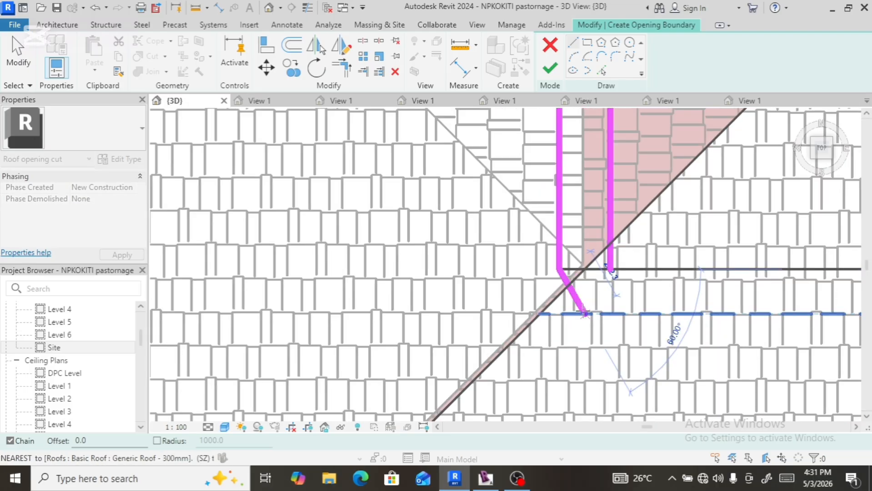
click(584, 313)
click(610, 268)
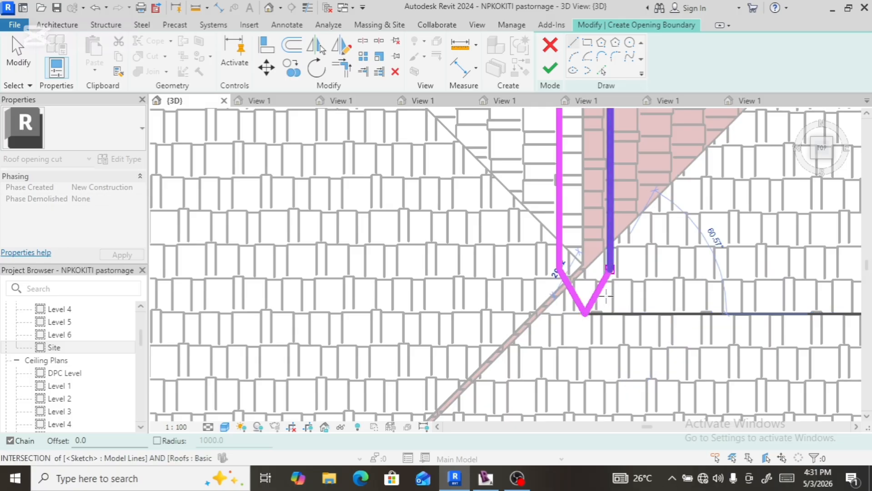
- Draw a V of two lines, the second at about 61°, closing the open lower ends of the upper-left dormer ridge's offset lines
scroll(593, 366, down, 2)
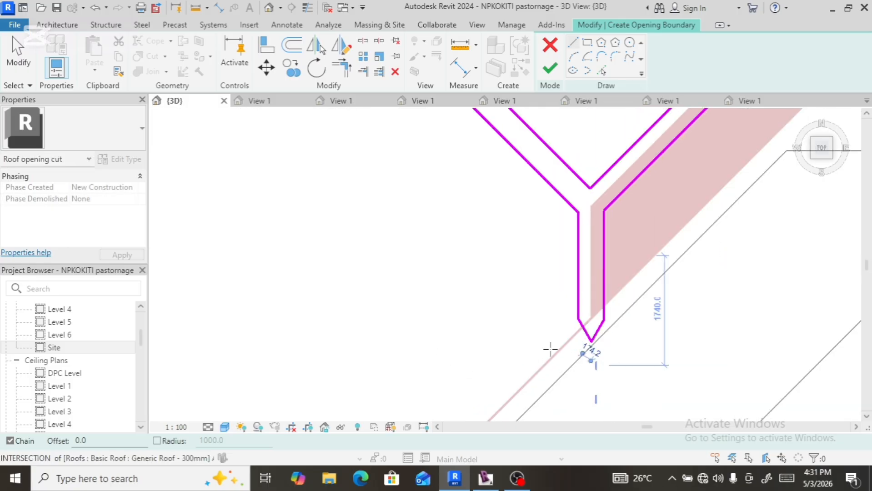
scroll(567, 331, down, 4)
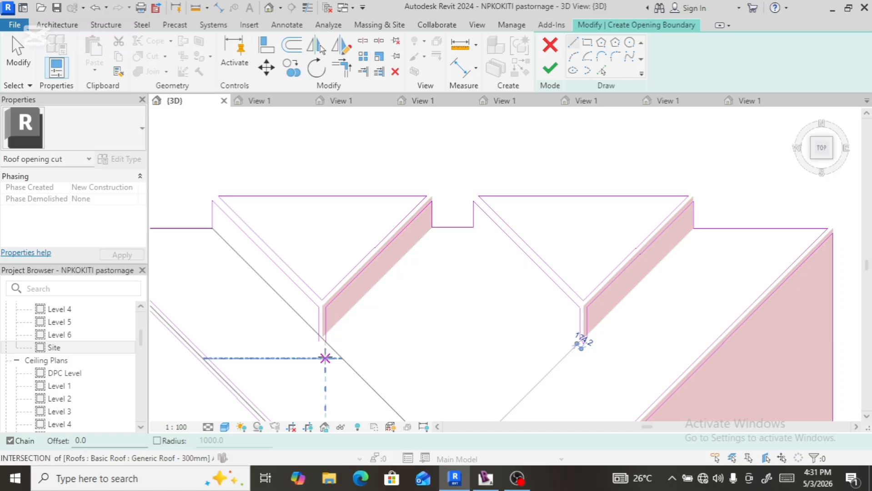
scroll(316, 358, up, 5)
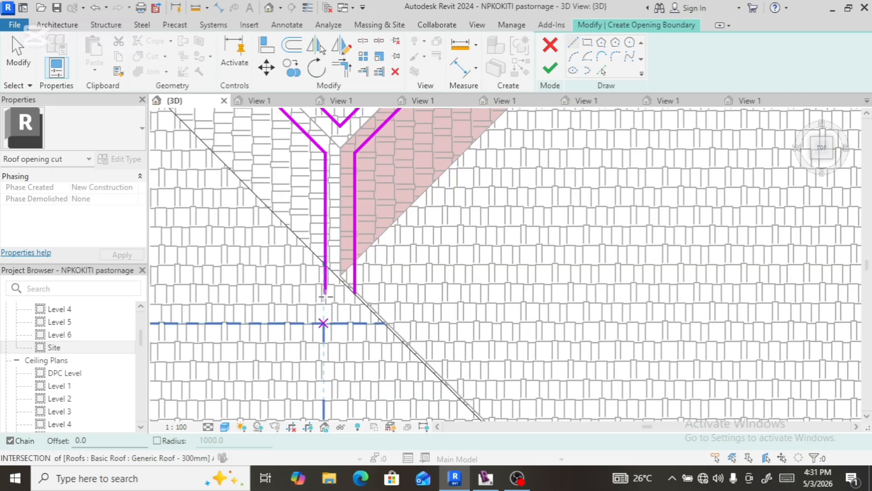
click(325, 292)
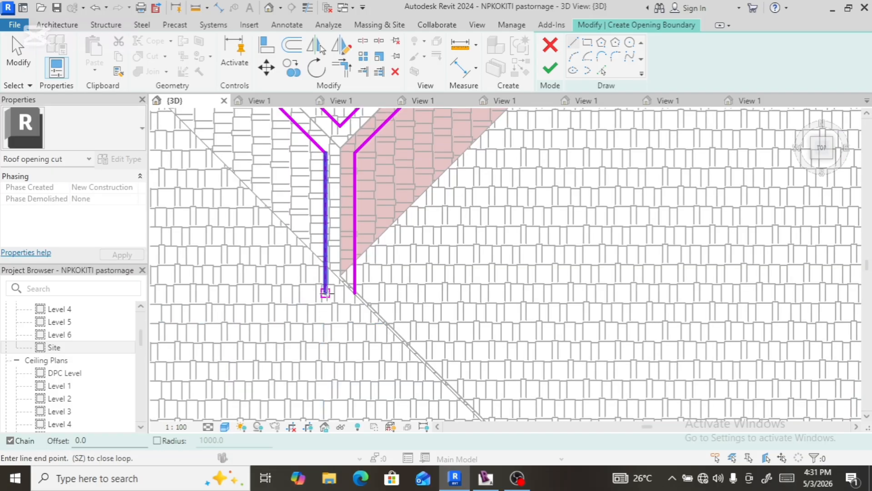
click(337, 323)
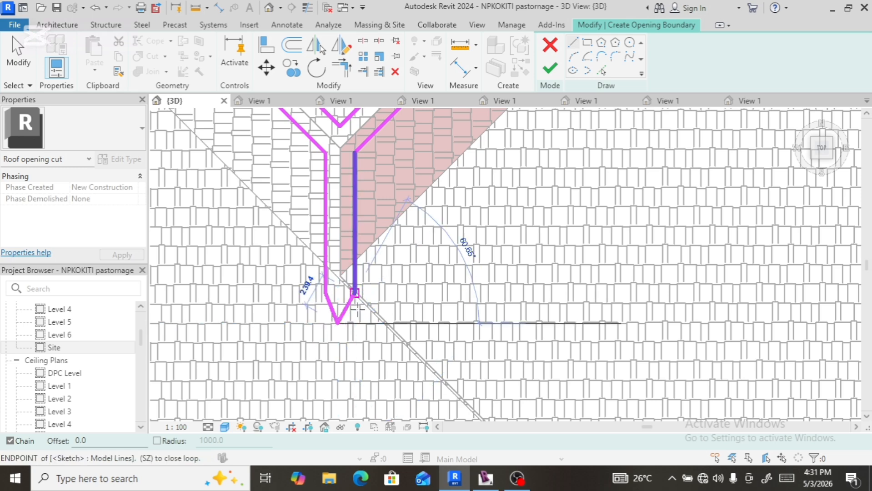
click(357, 308)
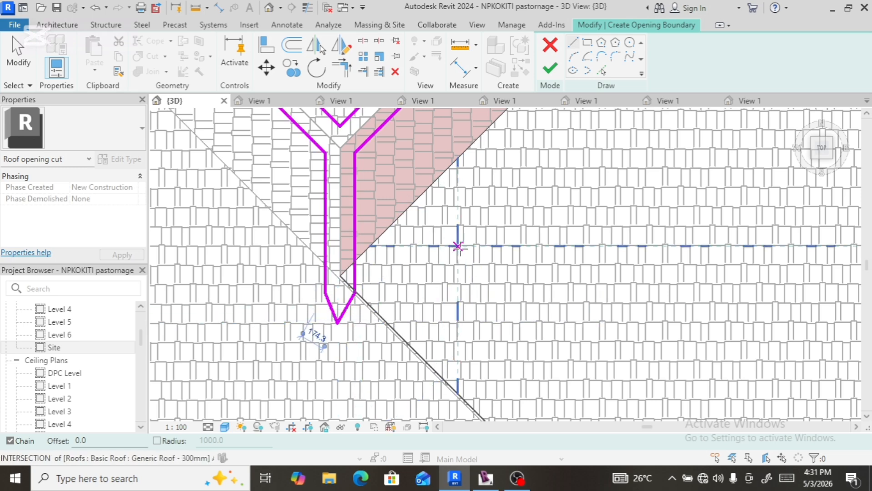
- Finish the opening boundary sketch and save the project
scroll(466, 239, down, 6)
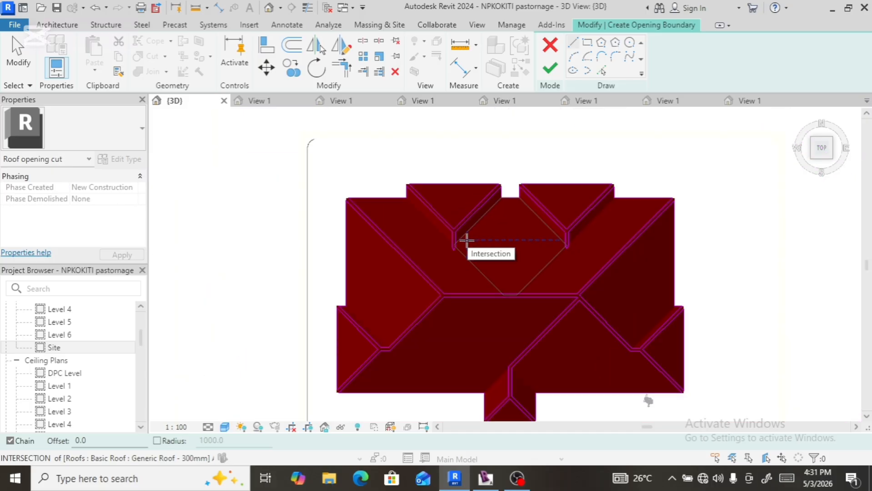
click(549, 68)
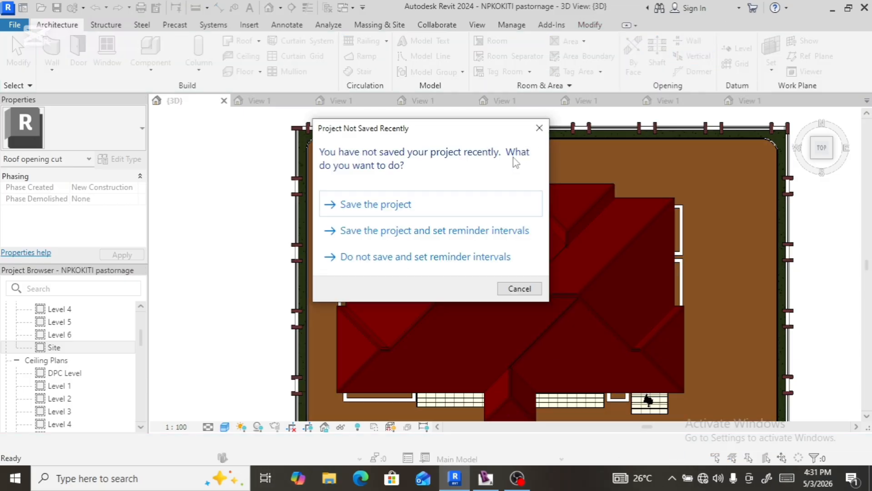
click(418, 205)
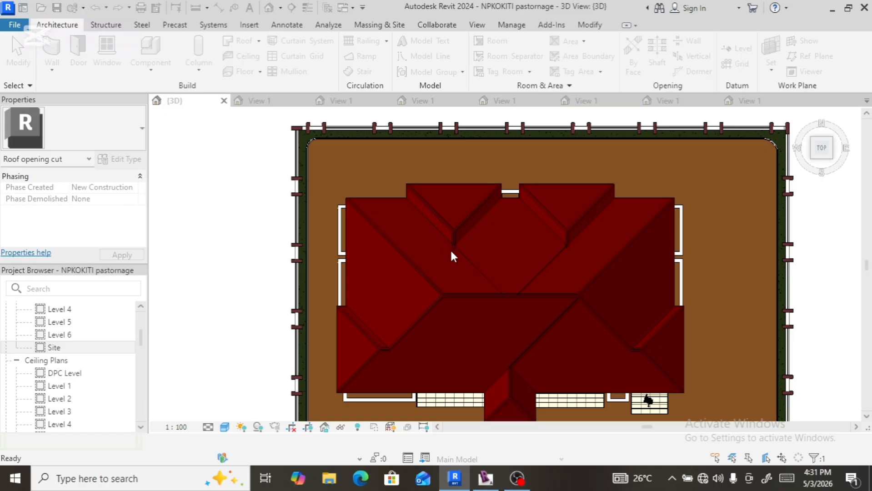
- Select the roof opening cut, inspect it from the side against the building, and look through the project's view list
click(451, 251)
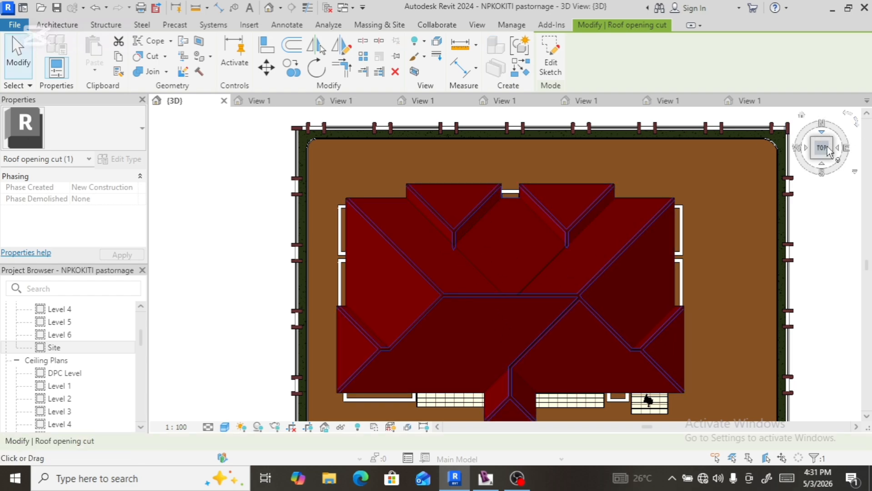
mouse_move(823, 161)
mouse_down()
mouse_move(843, 134)
mouse_move(845, 415)
mouse_move(850, 383)
mouse_move(166, 383)
mouse_move(255, 364)
mouse_move(278, 364)
mouse_move(322, 387)
mouse_move(335, 380)
mouse_move(199, 395)
mouse_up()
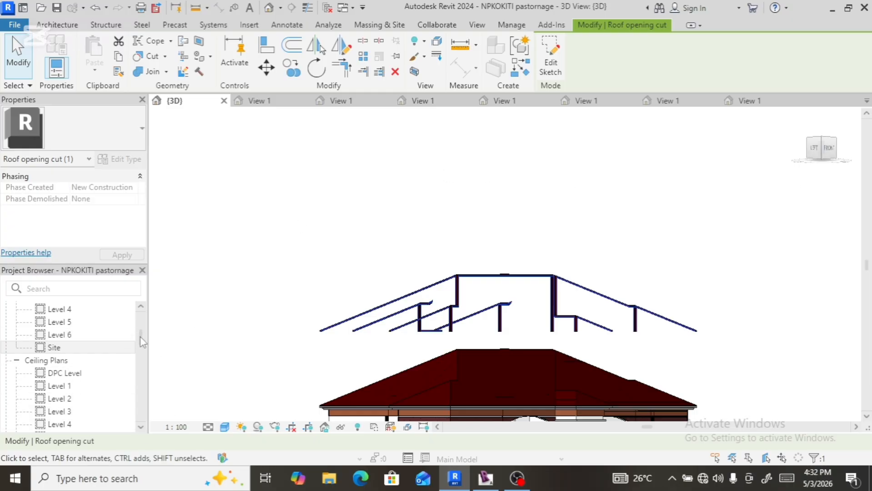
click(134, 347)
scroll(138, 373, down, 2)
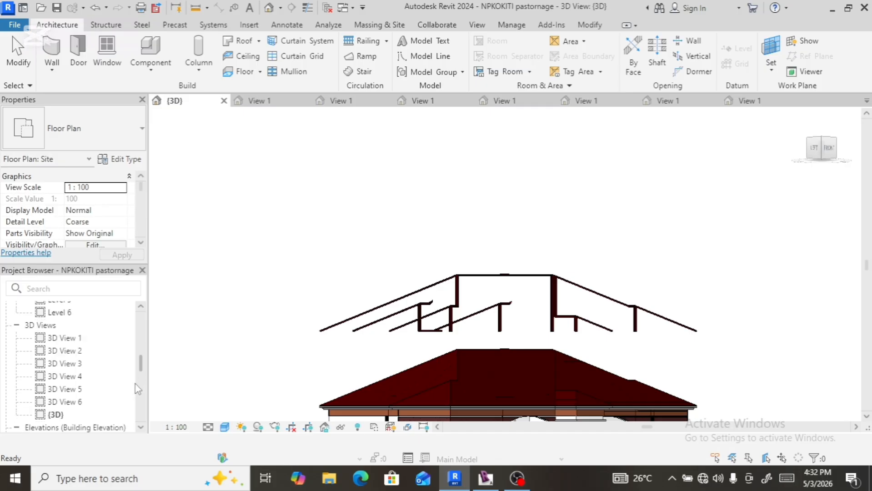
scroll(137, 389, down, 5)
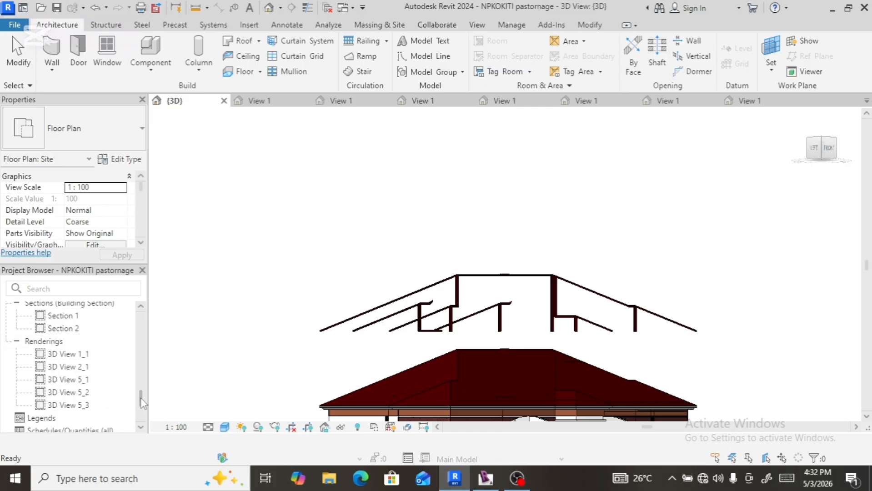
scroll(53, 350, up, 3)
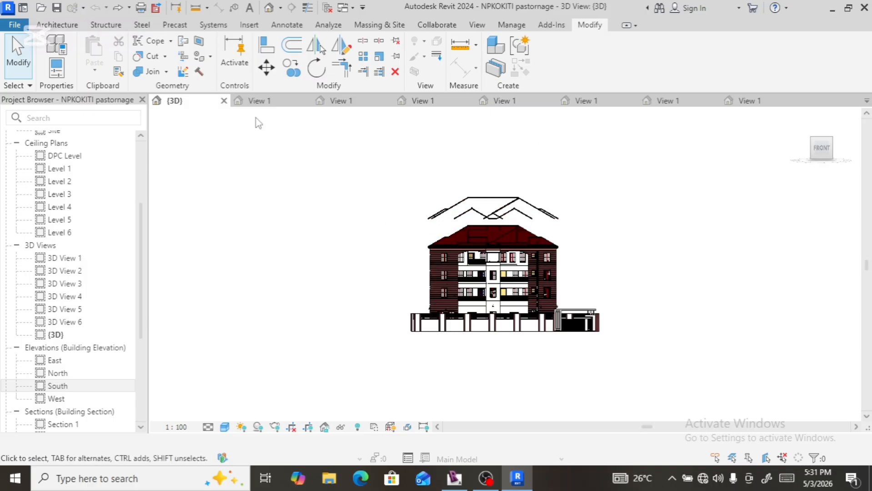
- Try to move the roof opening cut from its lower-left endpoint down towards the roof eave in the front 3D view
click(432, 221)
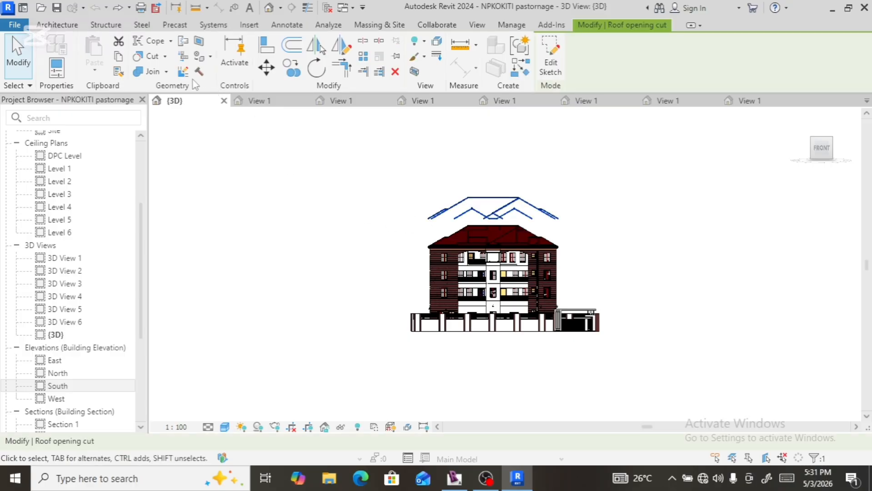
click(266, 68)
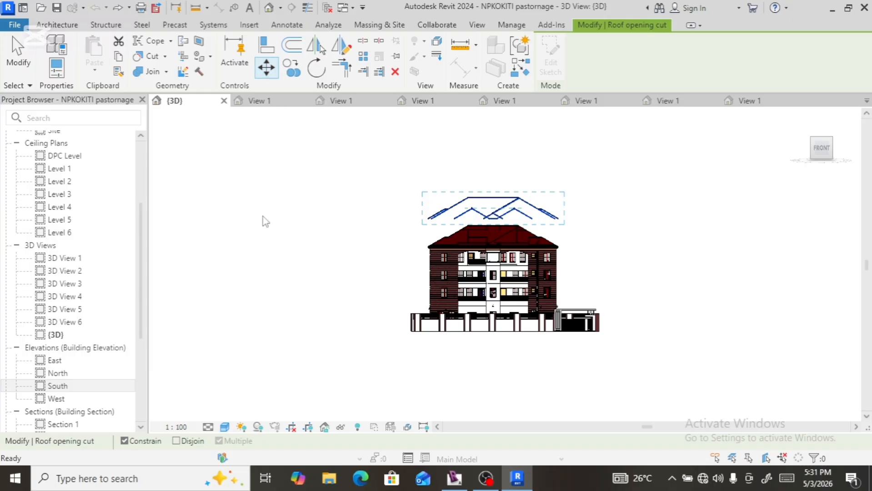
click(125, 441)
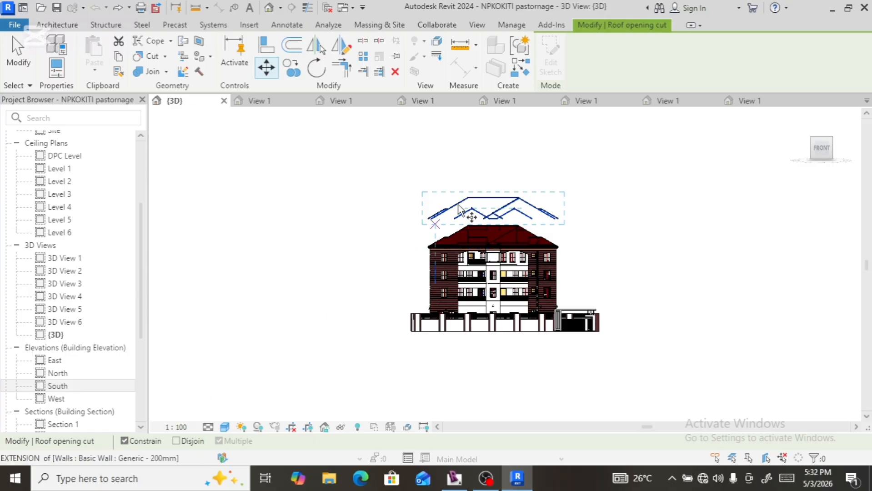
scroll(425, 225, up, 5)
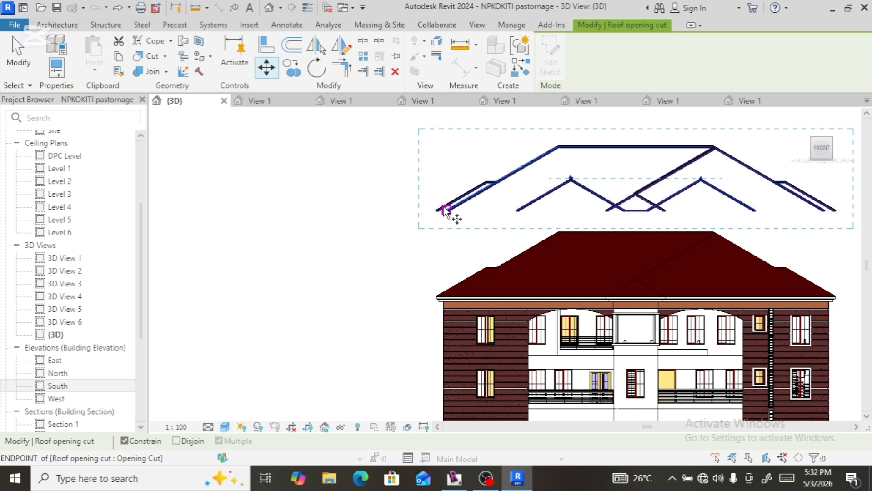
click(436, 210)
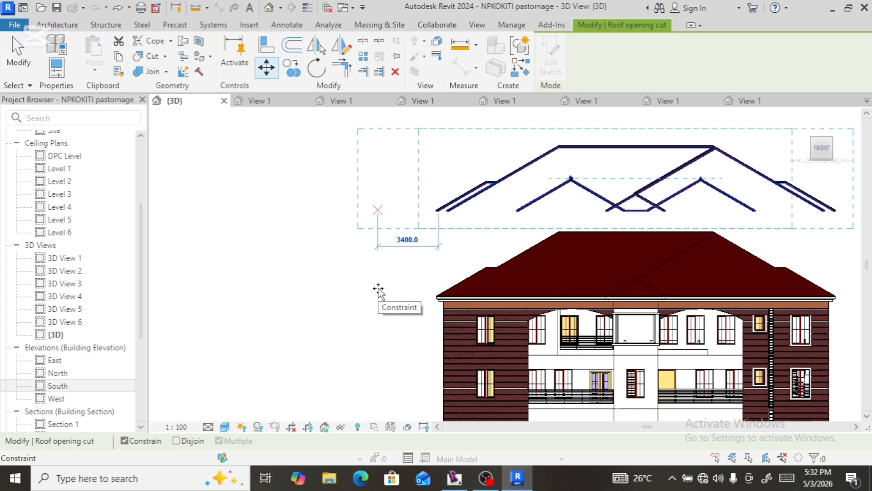
click(379, 293)
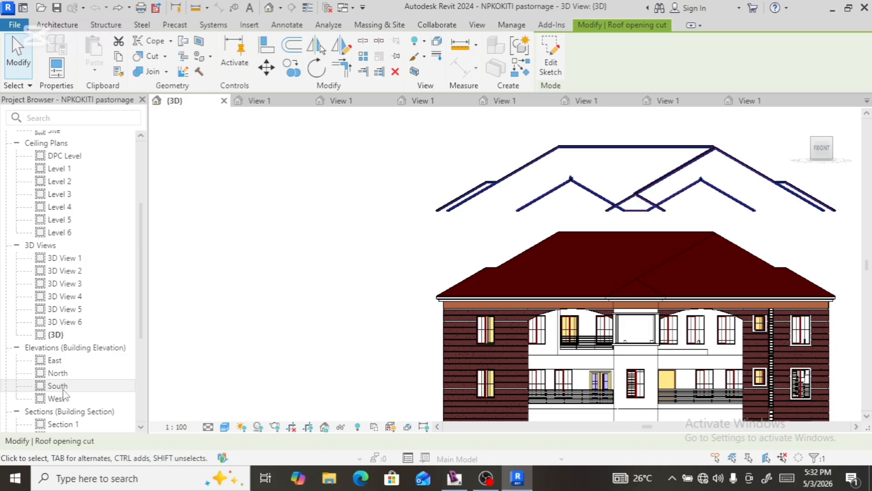
- Open the South elevation and select the roof opening cut floating above the roof
click(64, 390)
double_click(58, 386)
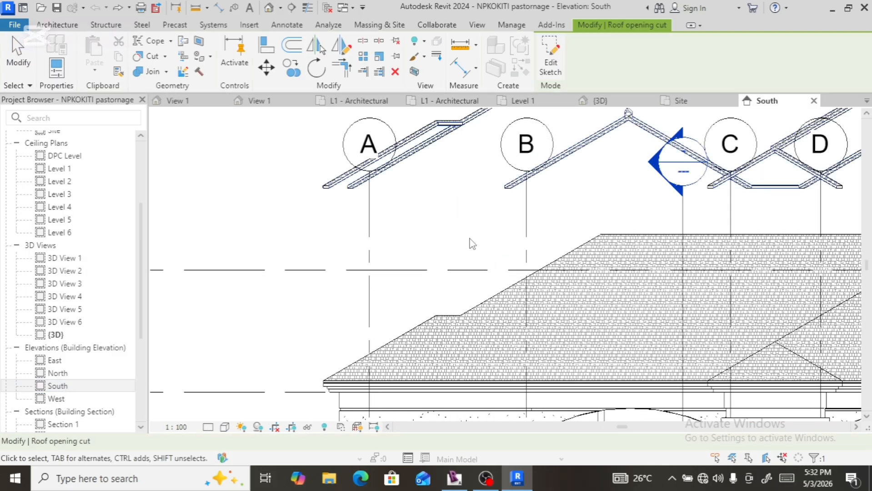
click(335, 188)
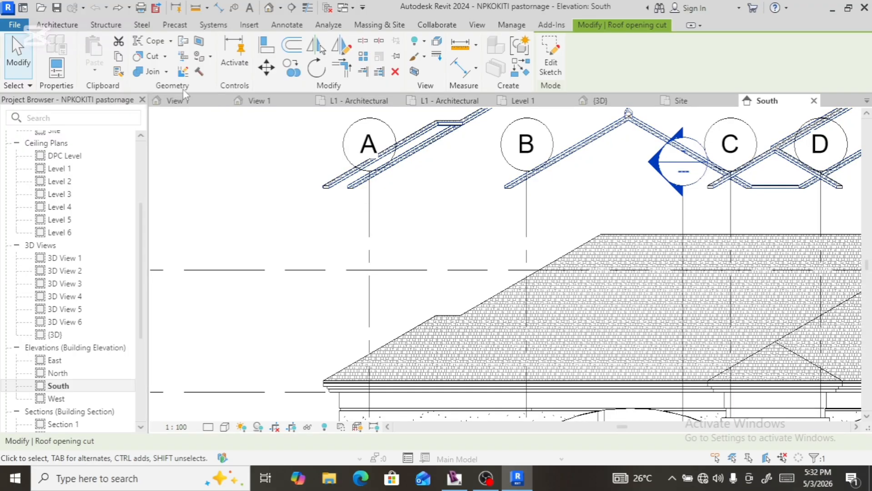
click(266, 67)
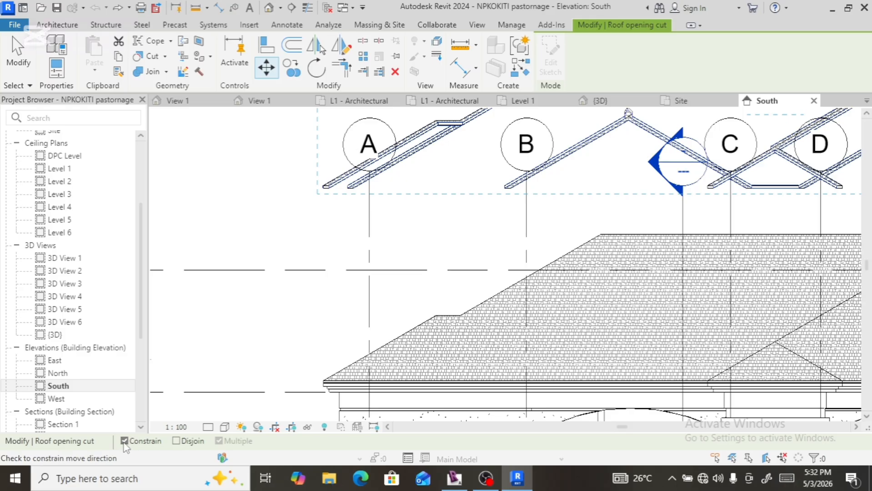
click(325, 184)
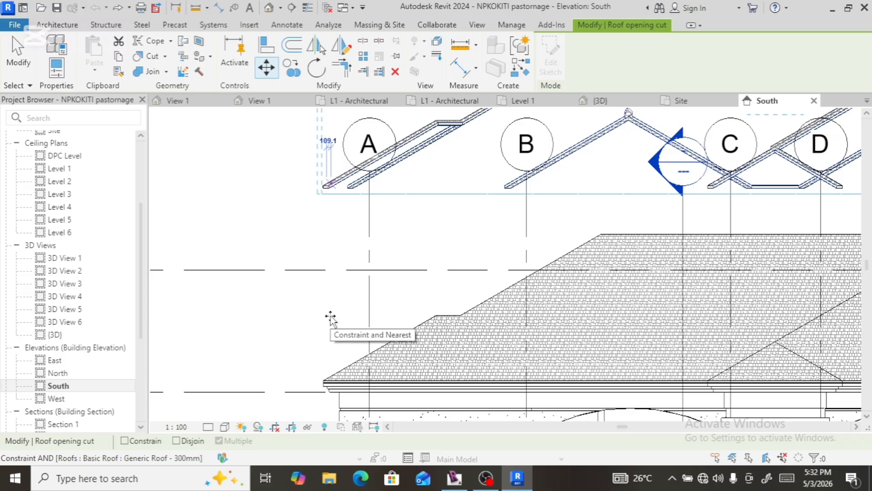
key(Escape)
key(Escape)
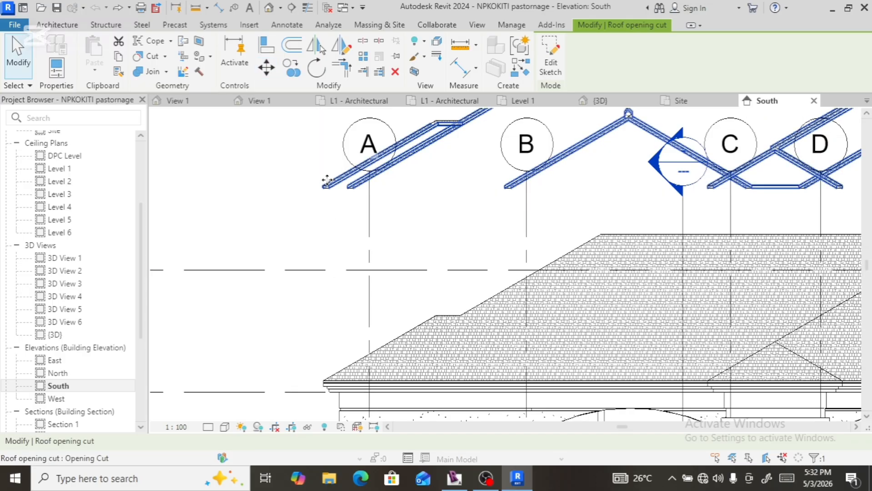
click(270, 78)
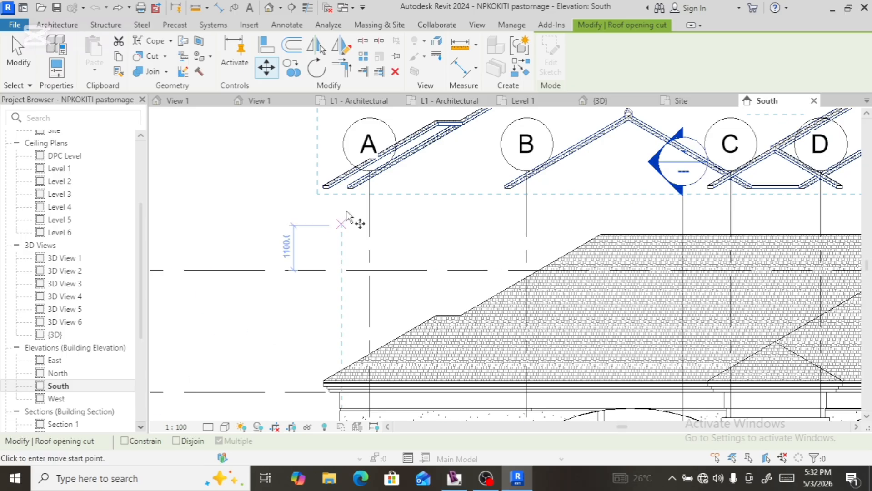
click(325, 189)
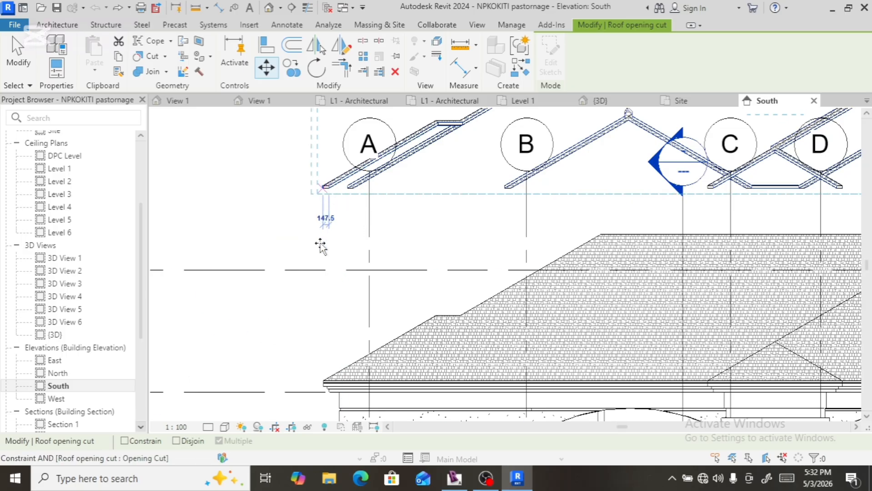
key(Escape)
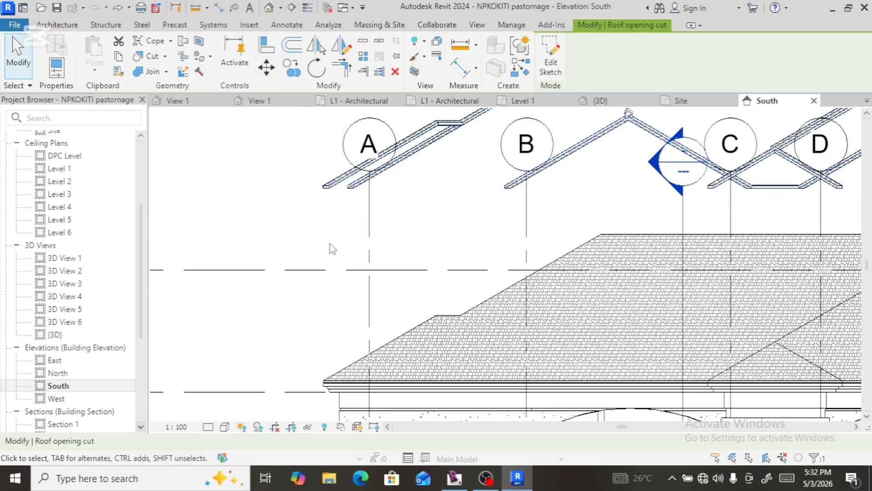
click(267, 68)
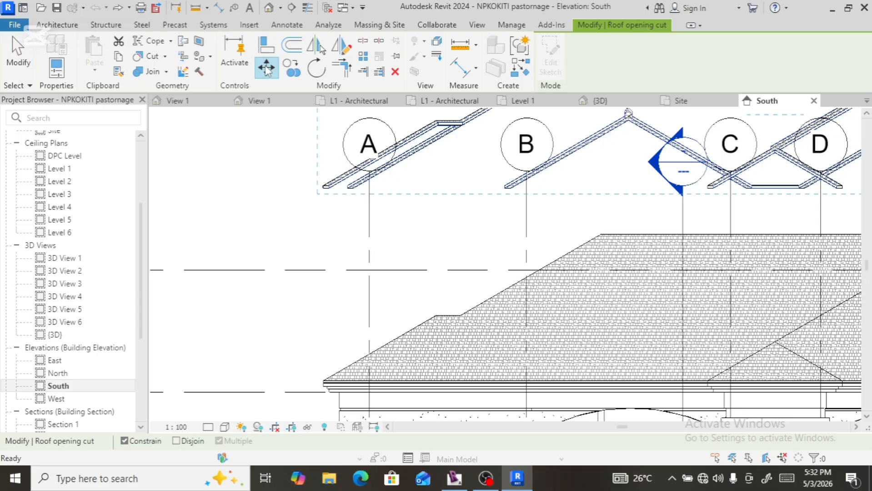
click(123, 440)
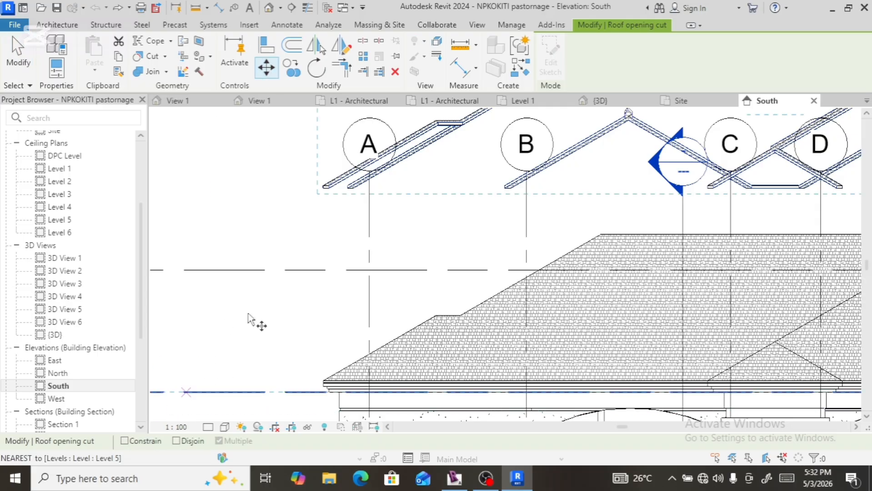
key(Escape)
key(Escape)
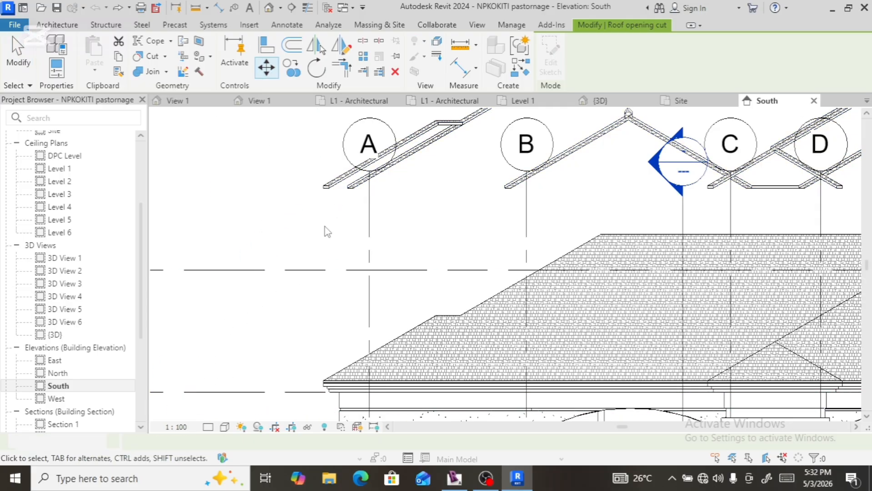
- Try to move the roof opening cut from its lower-left endpoint in the South elevation, with the Constrain option off
click(325, 195)
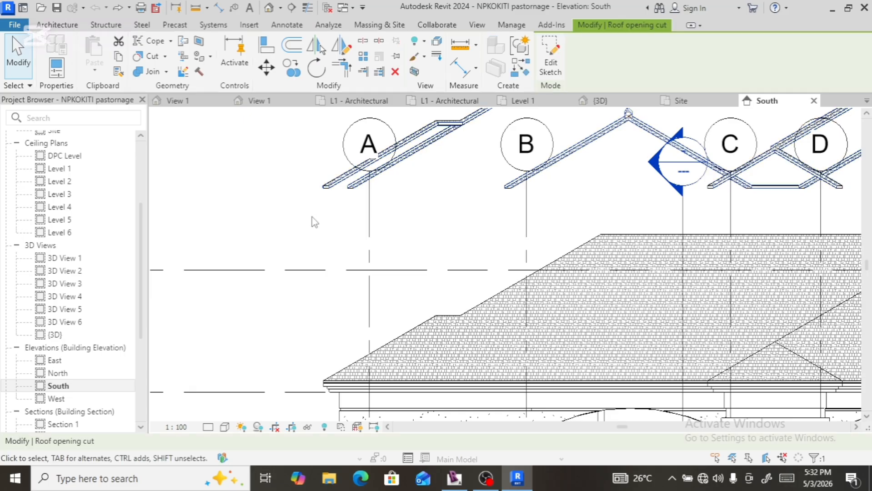
click(266, 68)
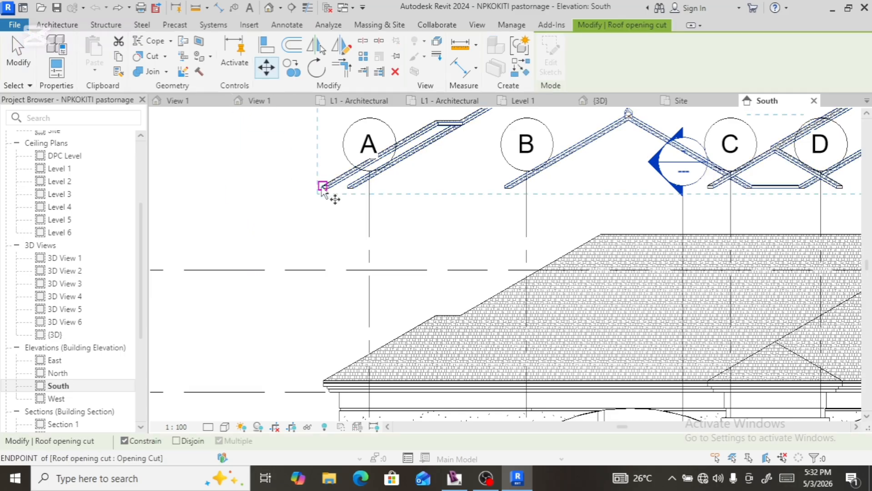
click(322, 186)
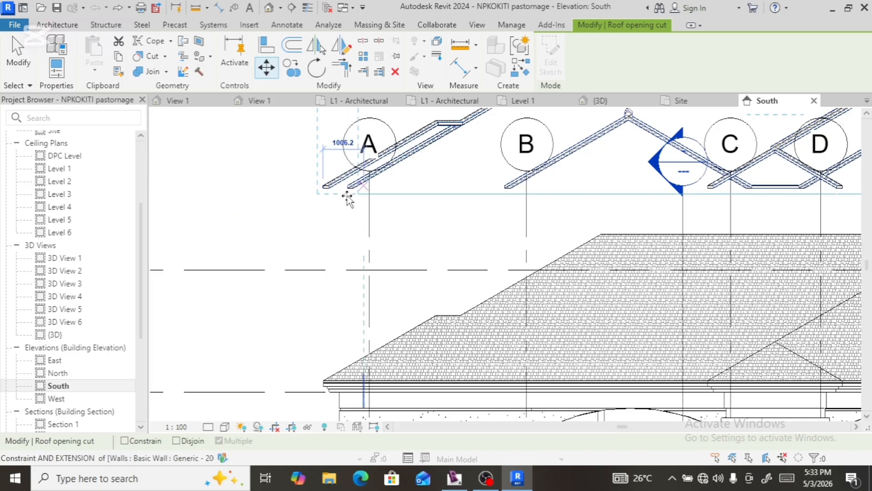
click(325, 189)
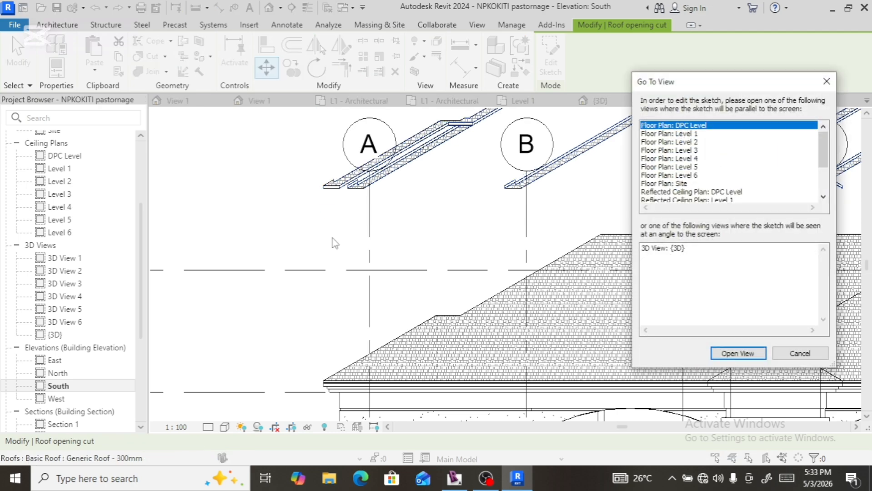
- Try to move the roof opening cut from its lower-left endpoint down to the building's eave in the South elevation, with the Constrain option on
click(799, 353)
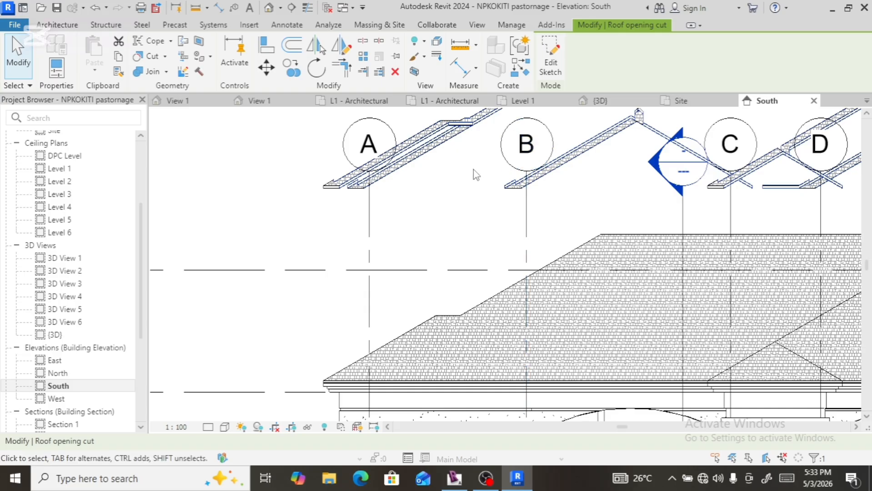
click(487, 187)
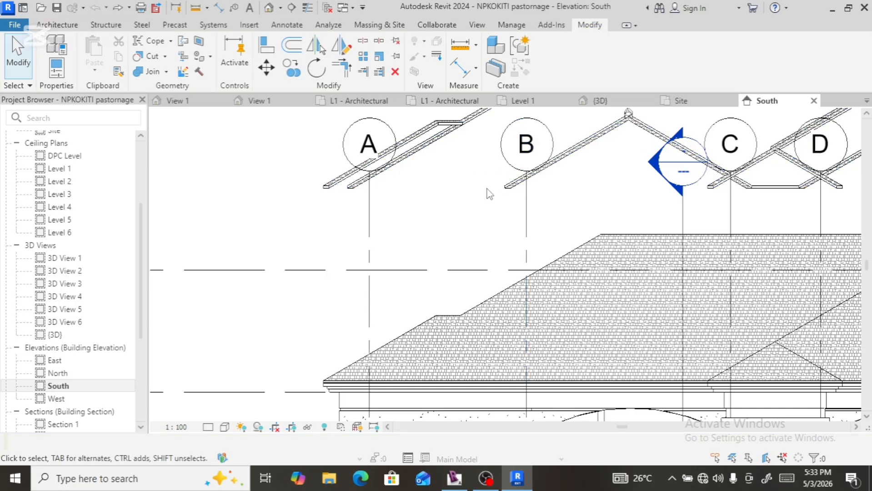
click(329, 180)
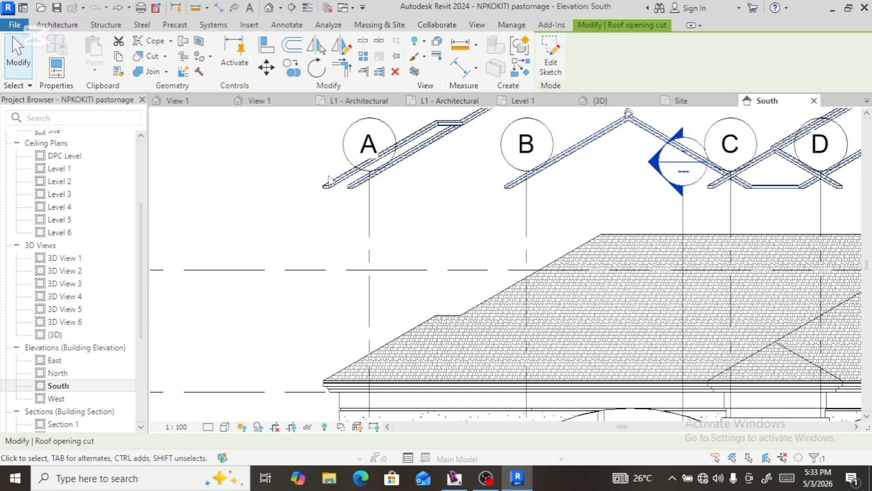
click(272, 74)
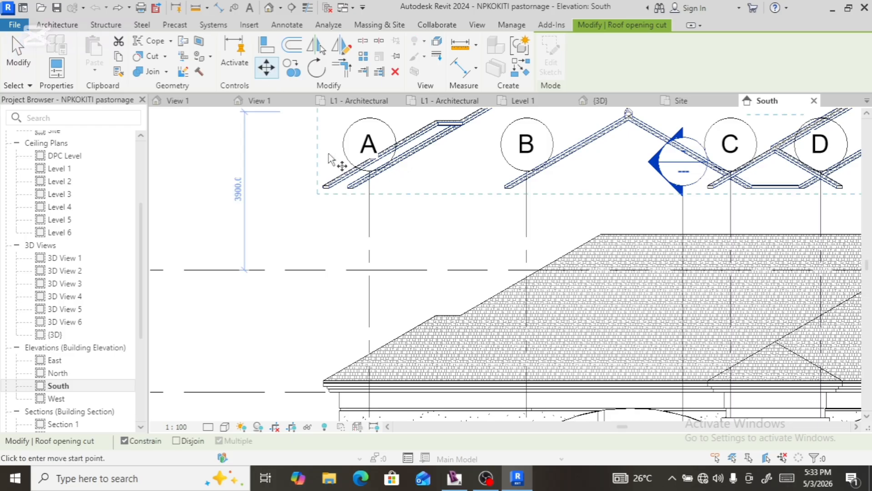
click(330, 184)
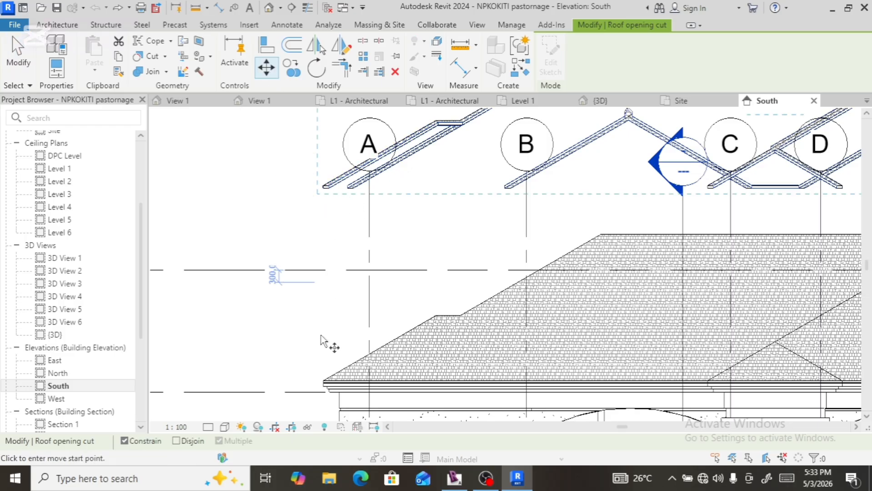
click(325, 379)
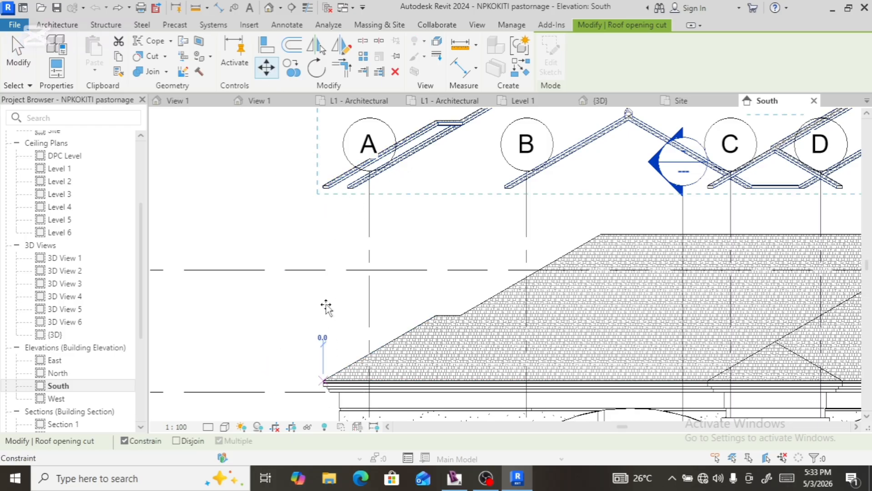
click(327, 190)
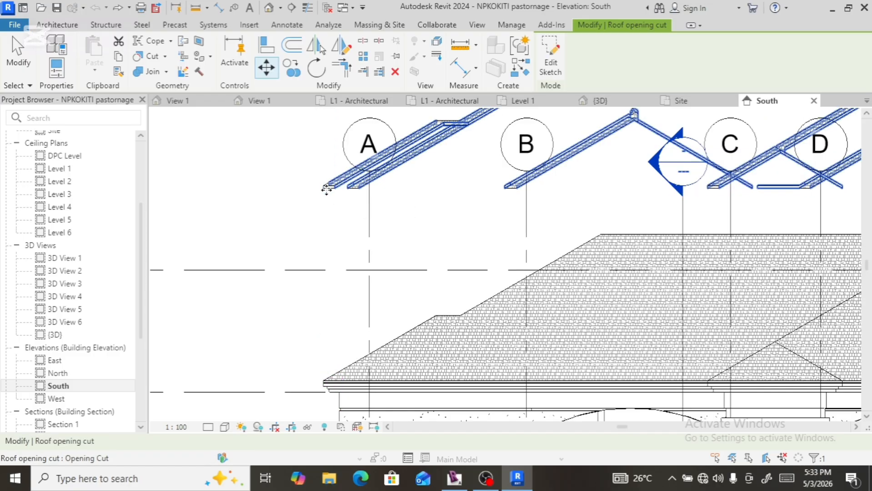
key(Escape)
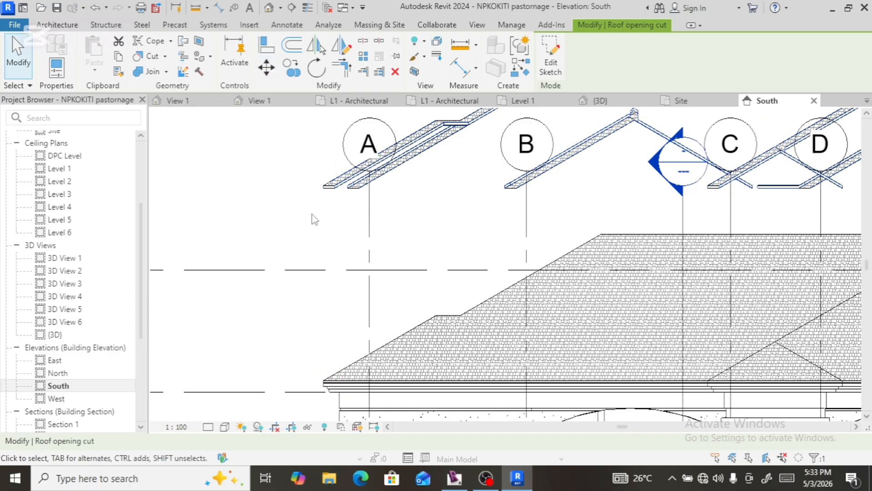
key(ctrl+z)
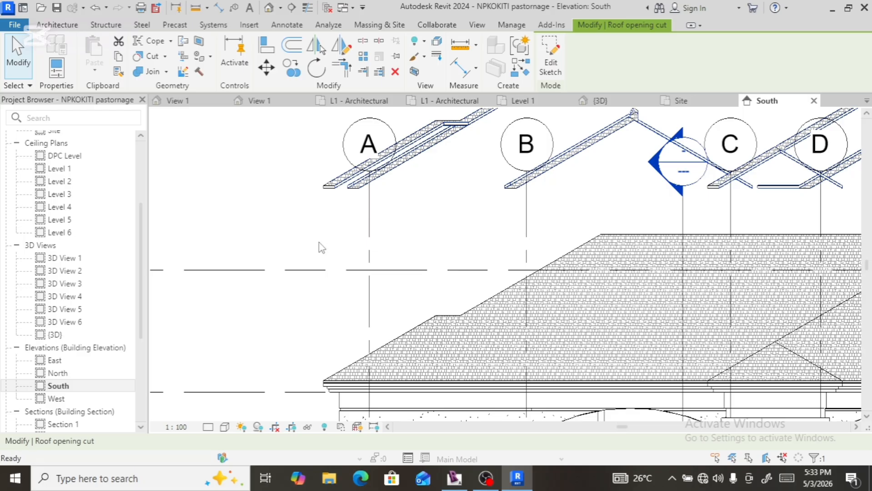
- Move the floating cut roof straight down about 4740 mm from its lower-left corner onto the building roof's left eave corner, with Constrain off
click(321, 190)
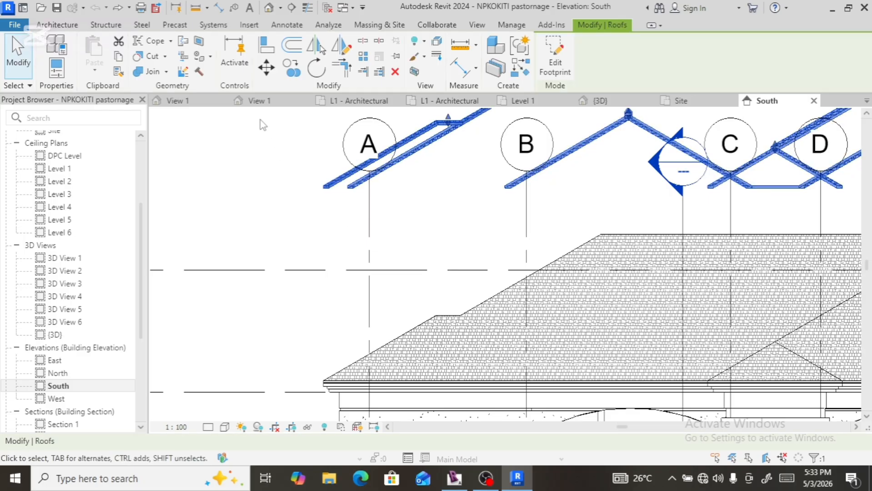
click(266, 67)
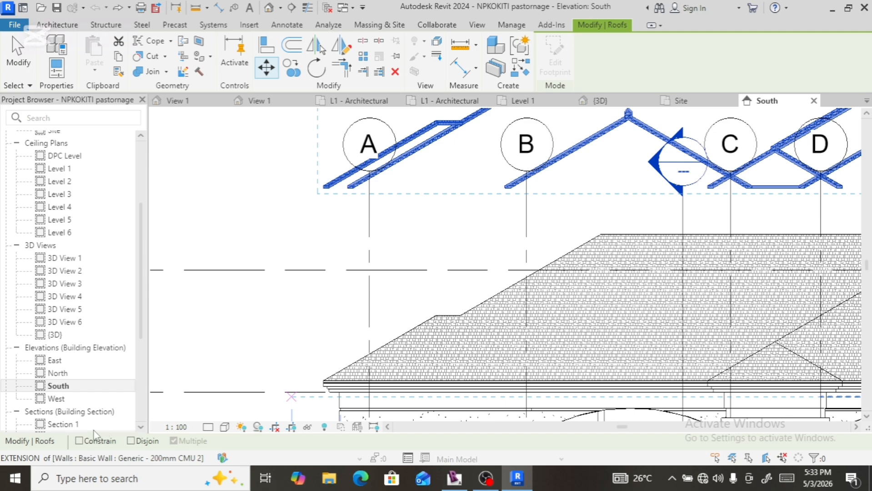
click(79, 441)
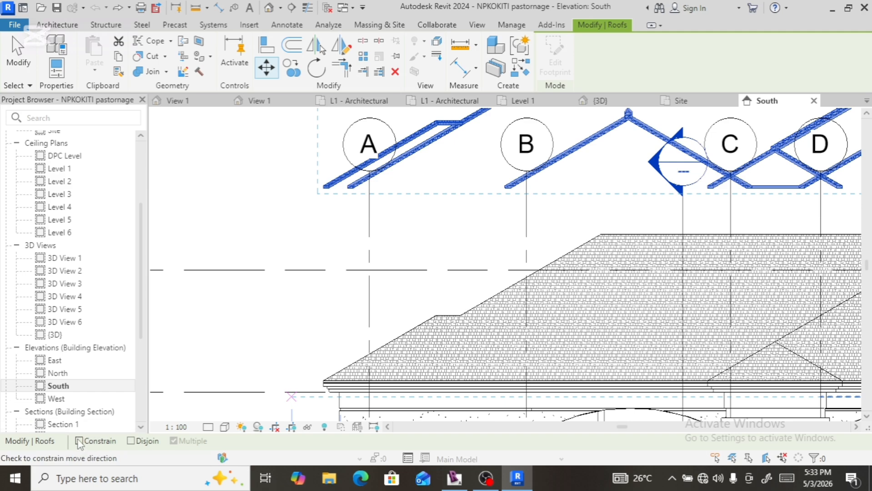
click(327, 186)
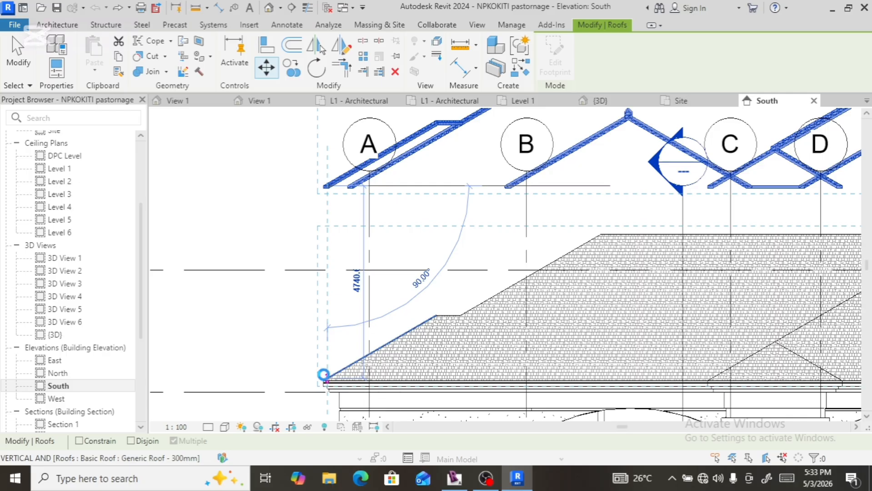
click(324, 374)
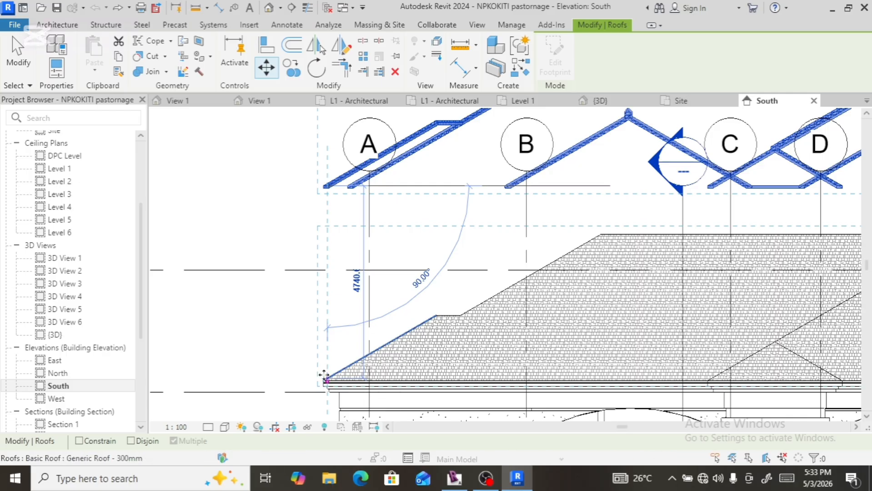
scroll(334, 401, up, 3)
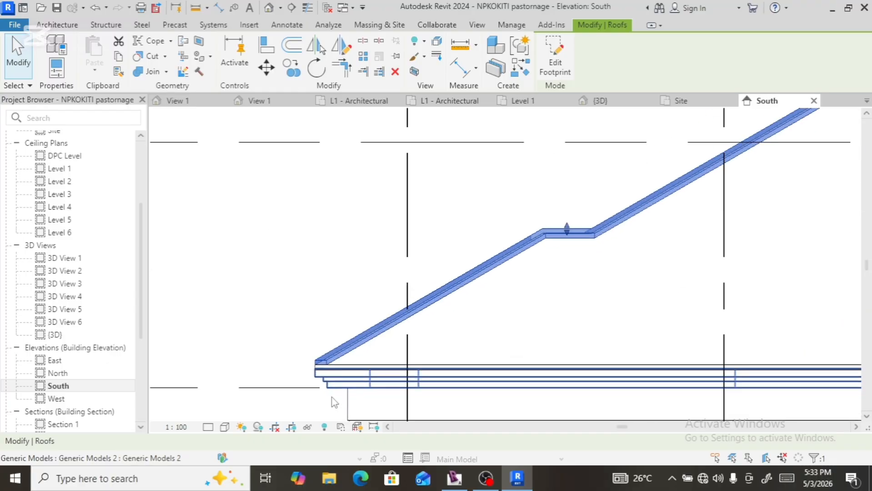
scroll(332, 400, up, 2)
scroll(296, 366, up, 2)
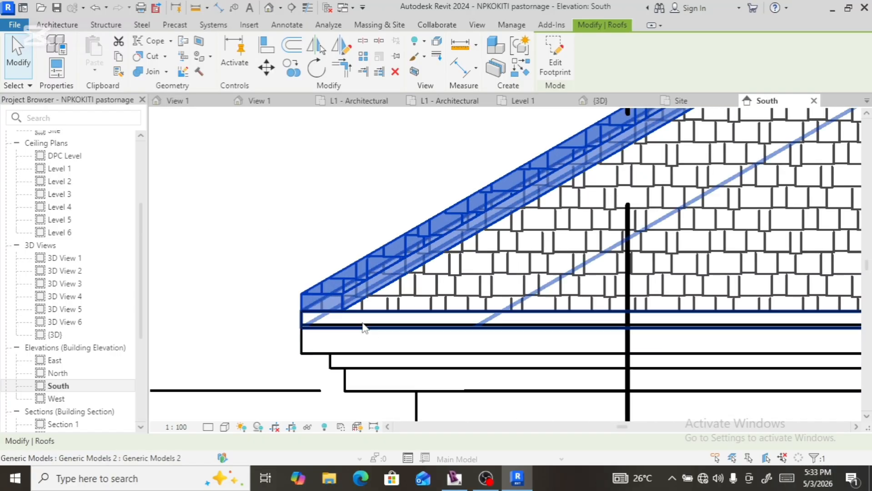
scroll(359, 325, up, 2)
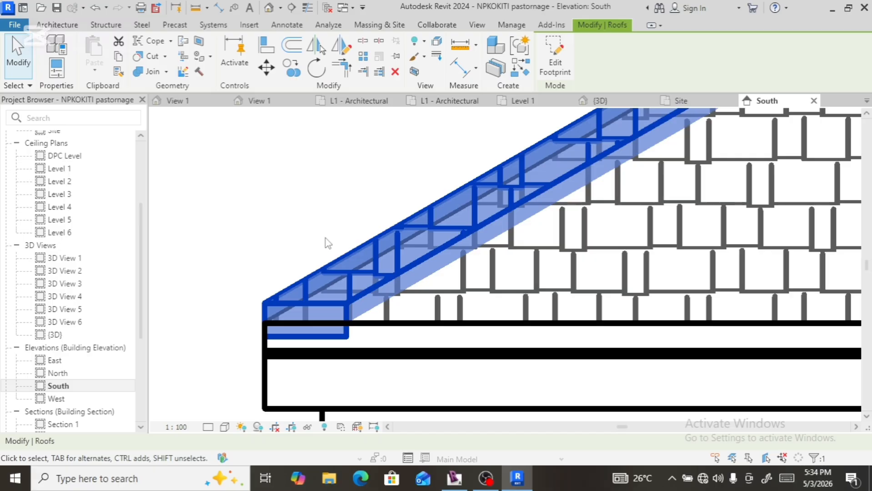
scroll(326, 242, down, 5)
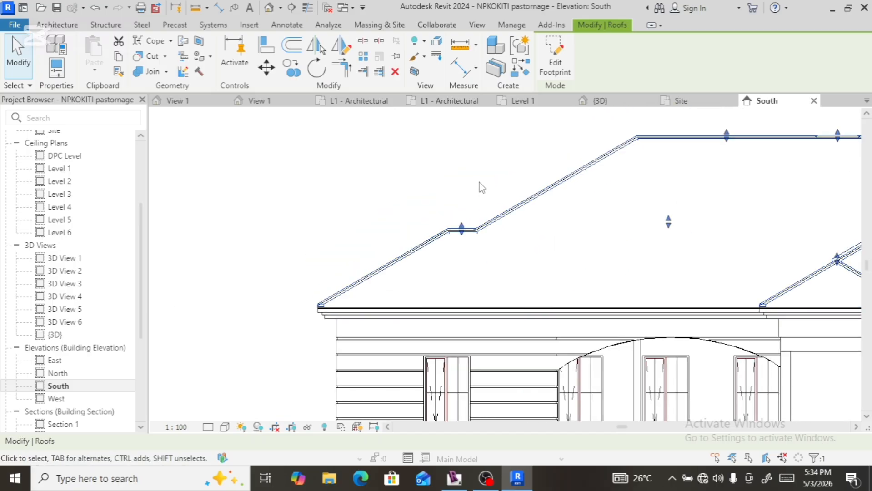
- Open the default 3D view and examine the lowered roof strips along the ridges, hips, valleys and eaves from an angle
click(269, 7)
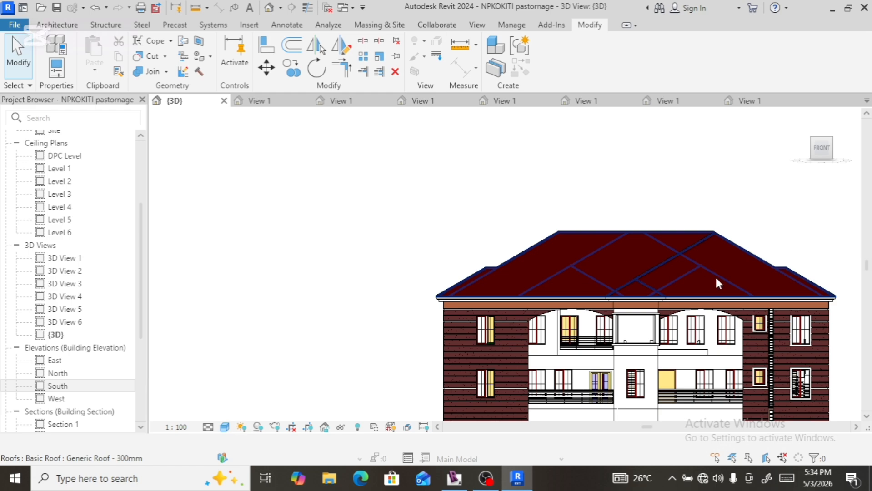
scroll(714, 275, up, 3)
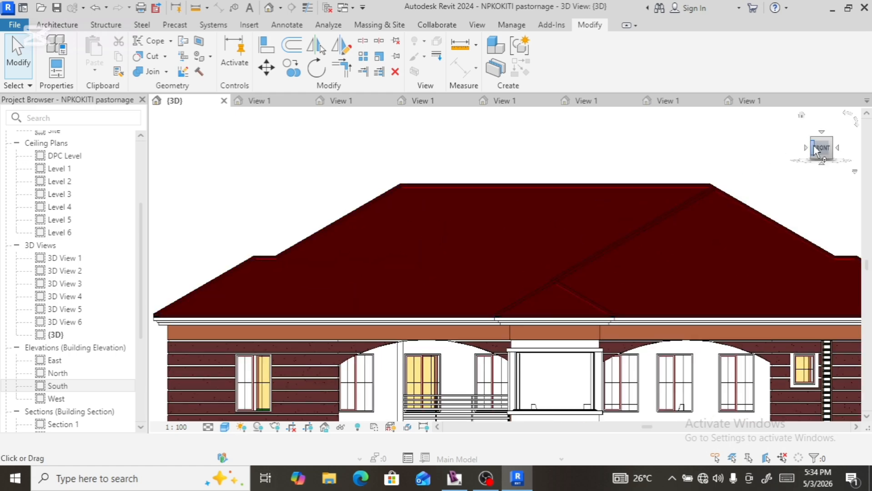
drag(816, 152, 858, 172)
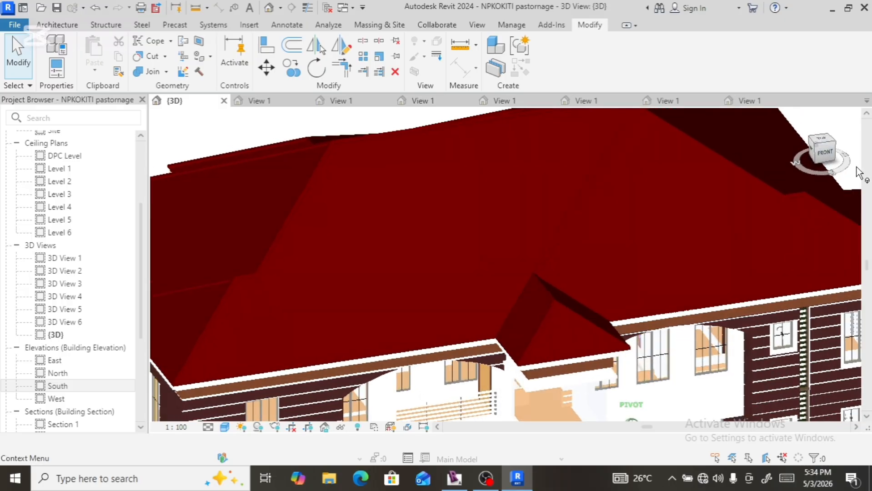
scroll(570, 370, up, 2)
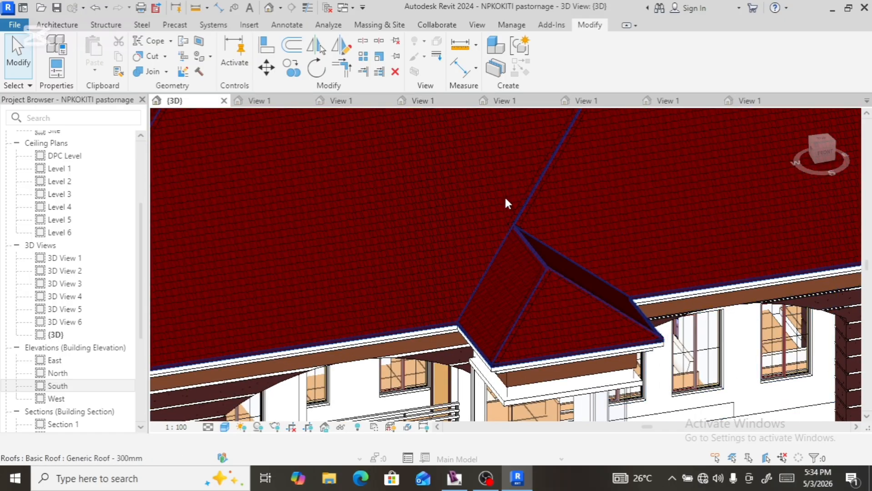
scroll(502, 200, down, 3)
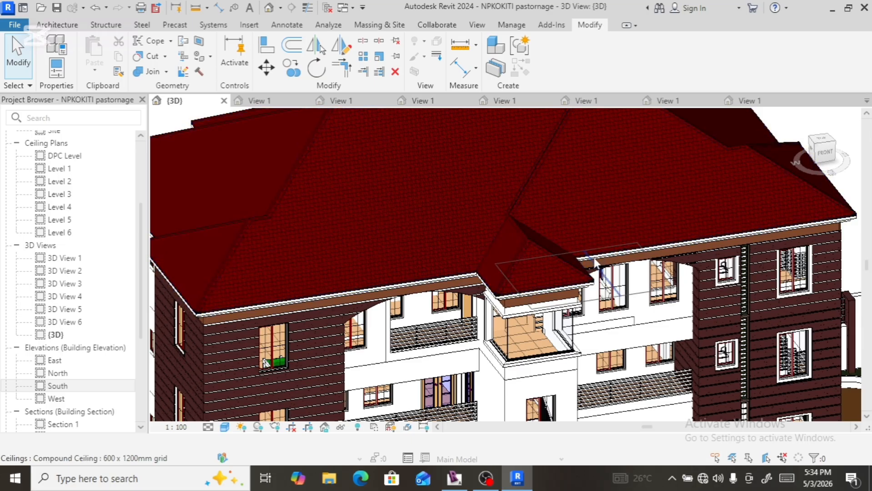
scroll(595, 262, down, 3)
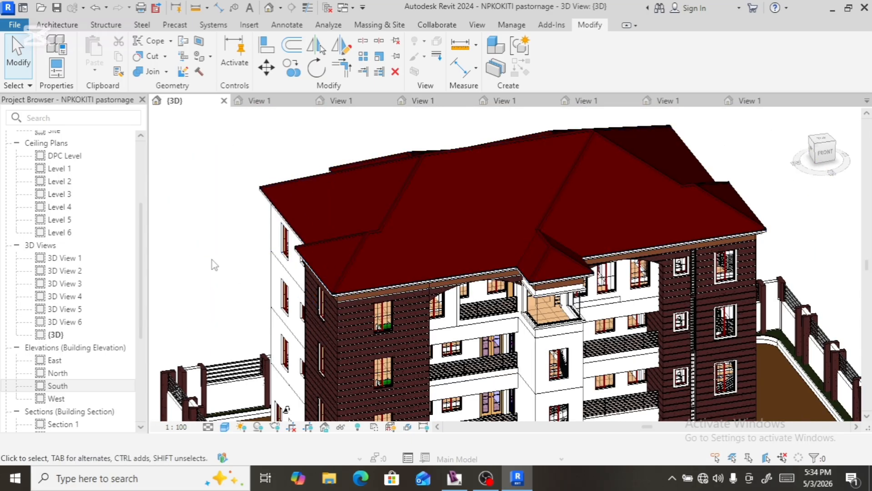
scroll(212, 259, up, 2)
scroll(385, 257, up, 3)
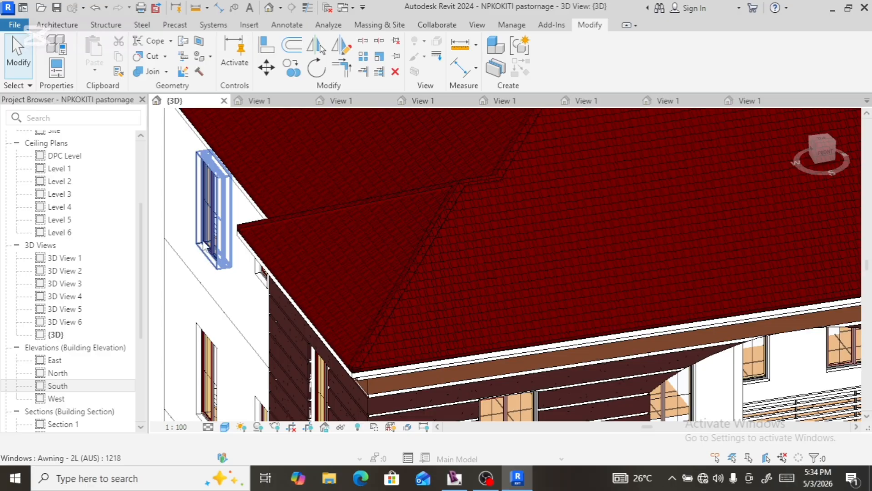
scroll(357, 218, down, 6)
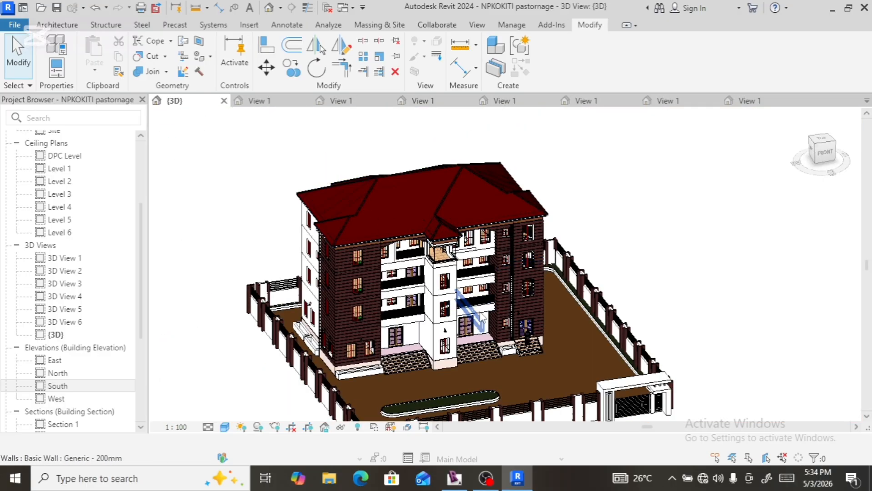
- Examine the whole building with its roof, gate and fence at ground level from the front and the front-right corner
click(816, 159)
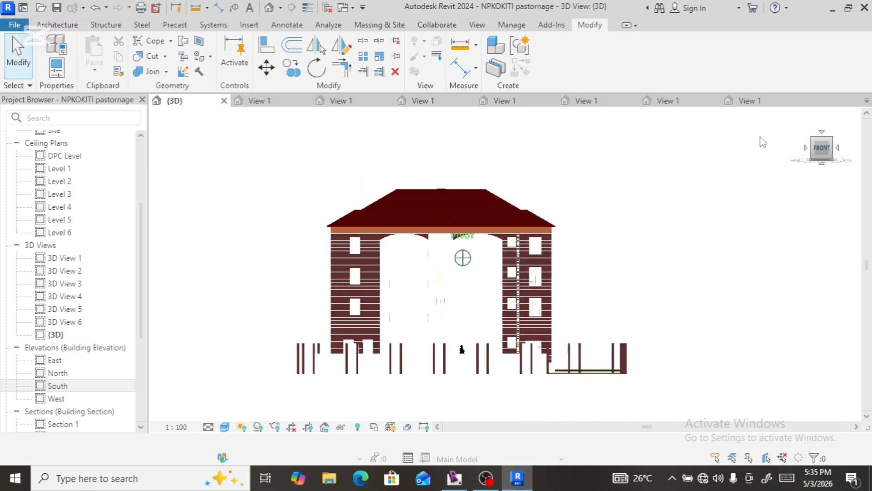
shift+middle_drag(762, 143, 794, 205)
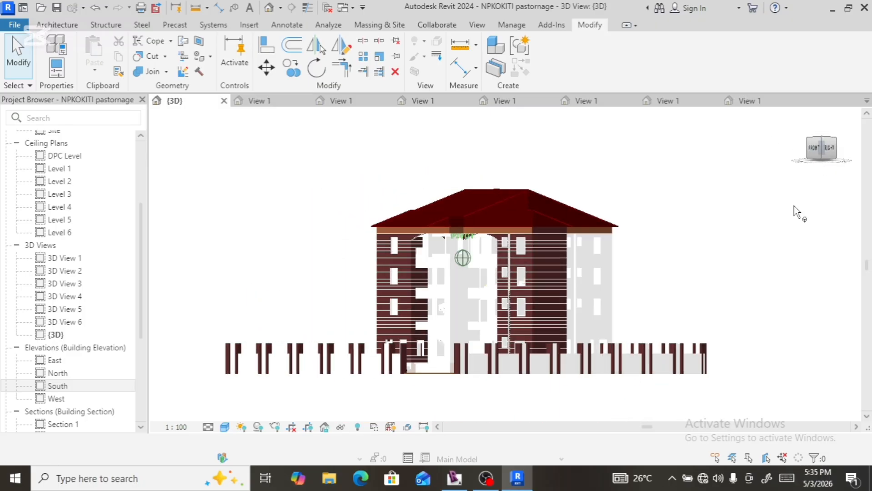
scroll(419, 381, up, 4)
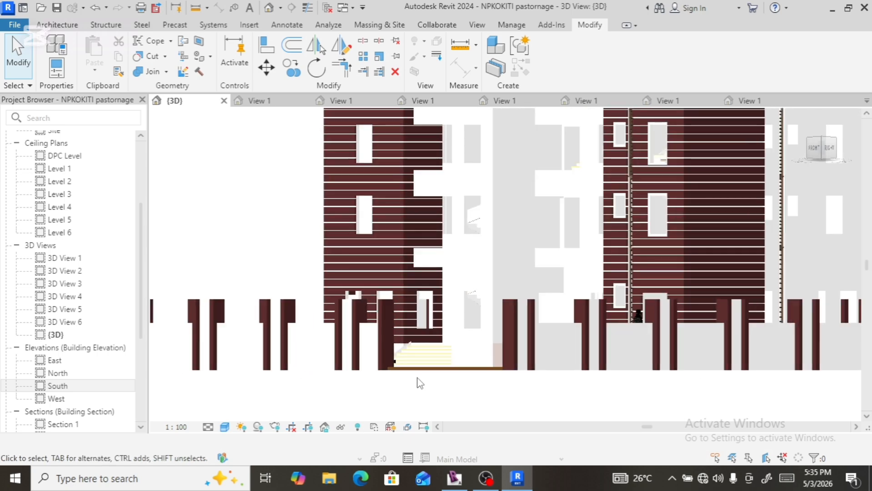
scroll(417, 378, up, 1)
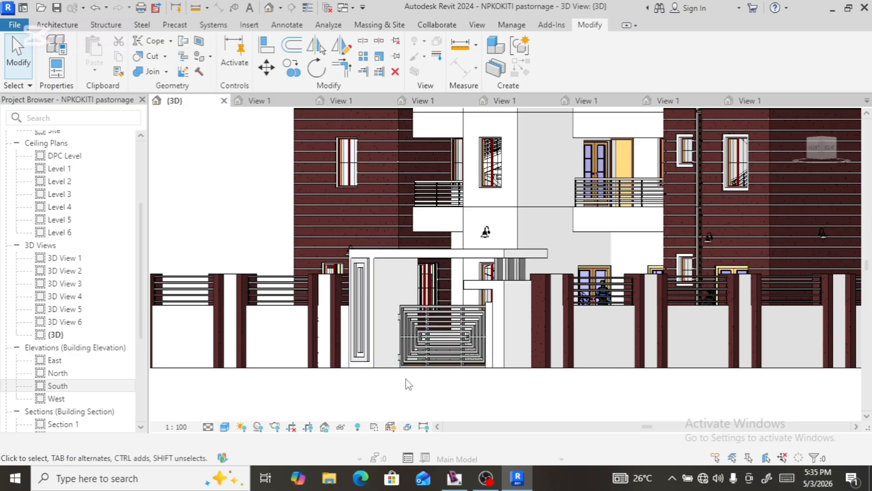
scroll(405, 378, down, 5)
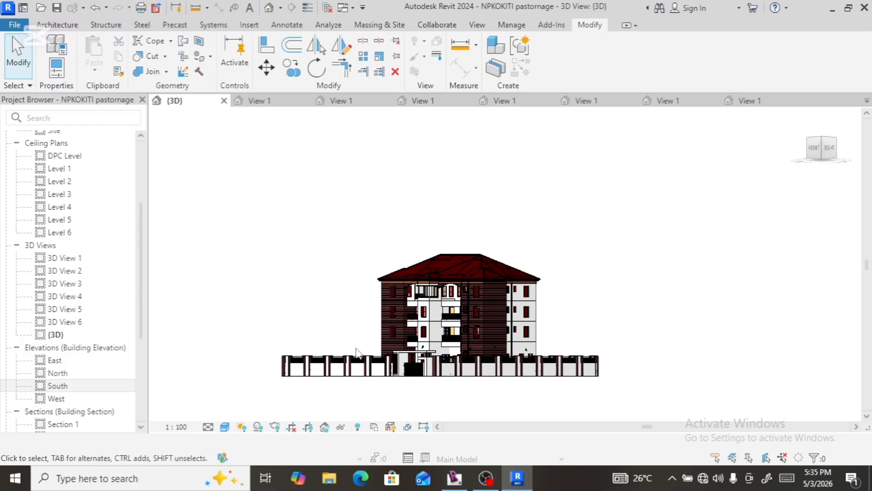
scroll(357, 353, up, 2)
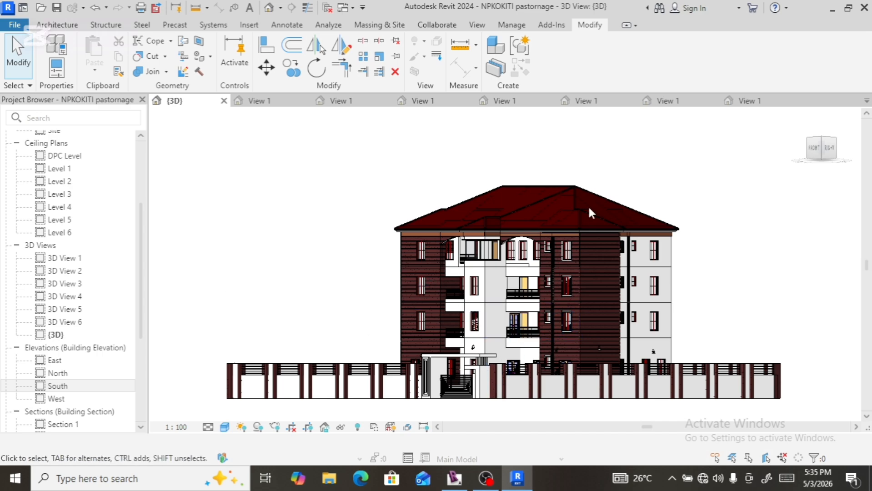
scroll(563, 196, up, 3)
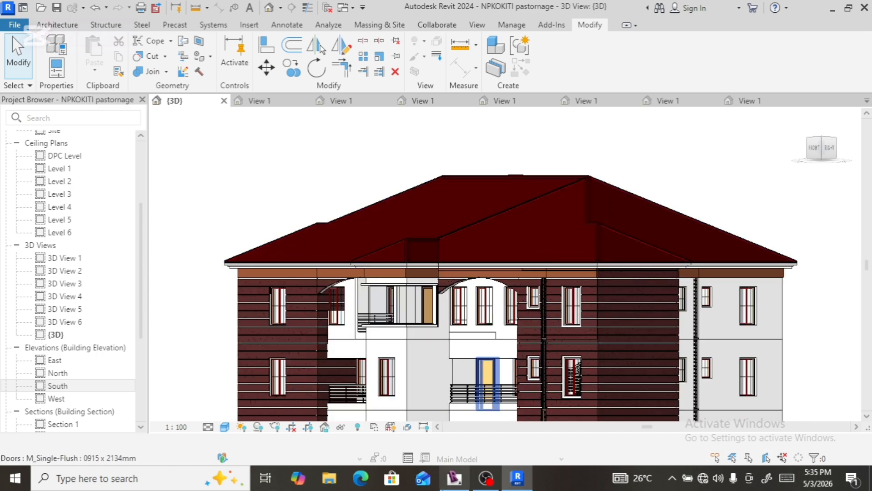
scroll(462, 400, down, 5)
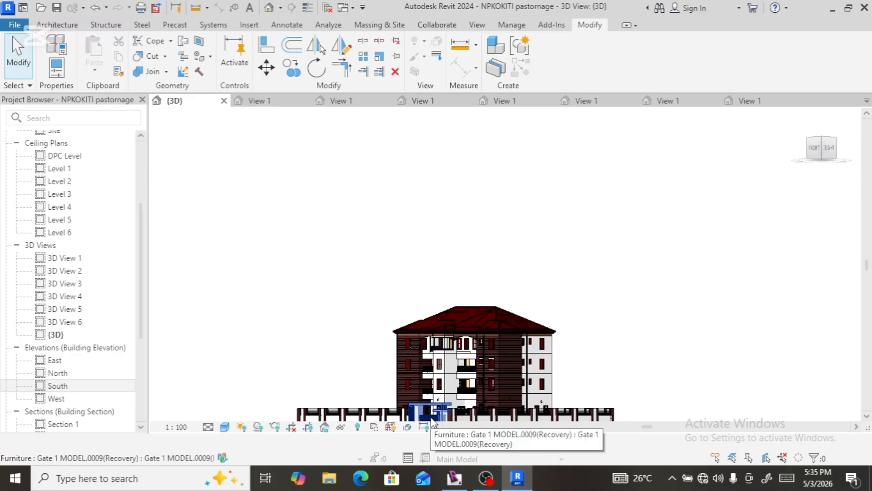
scroll(434, 400, down, 2)
scroll(433, 382, up, 7)
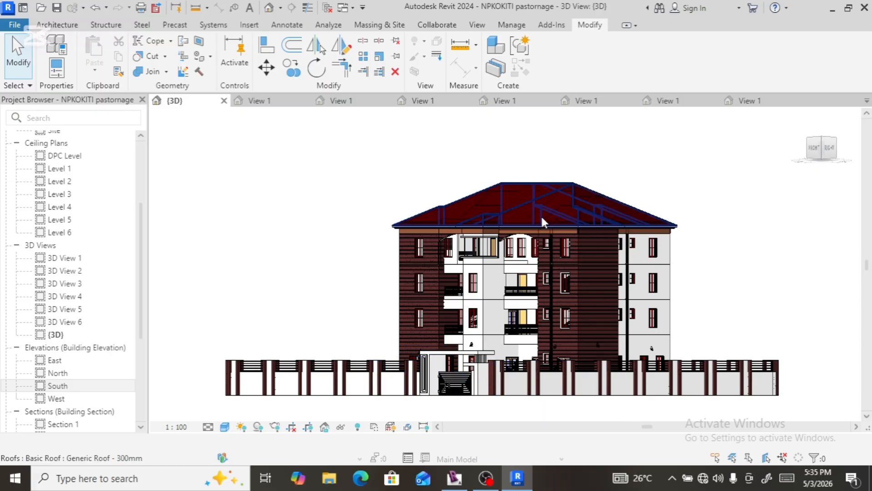
- Show mass forms and floors in the 3D view so the building's window masses are displayed
scroll(541, 219, up, 5)
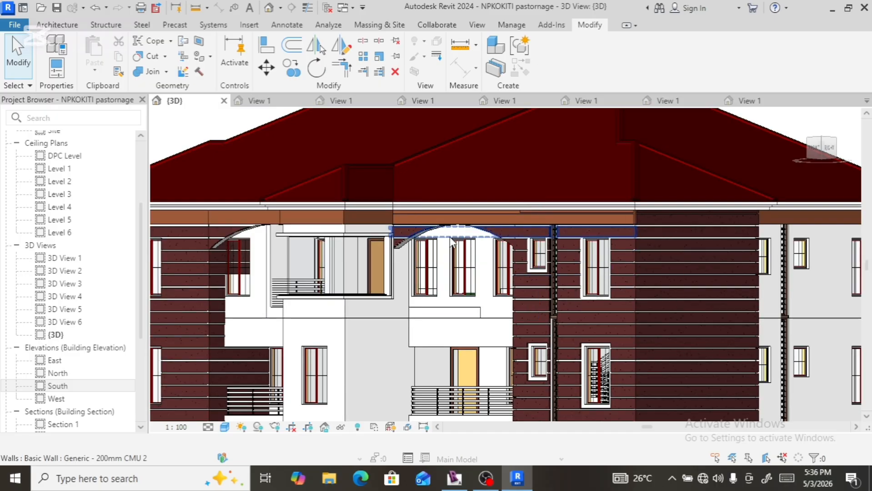
scroll(449, 236, down, 3)
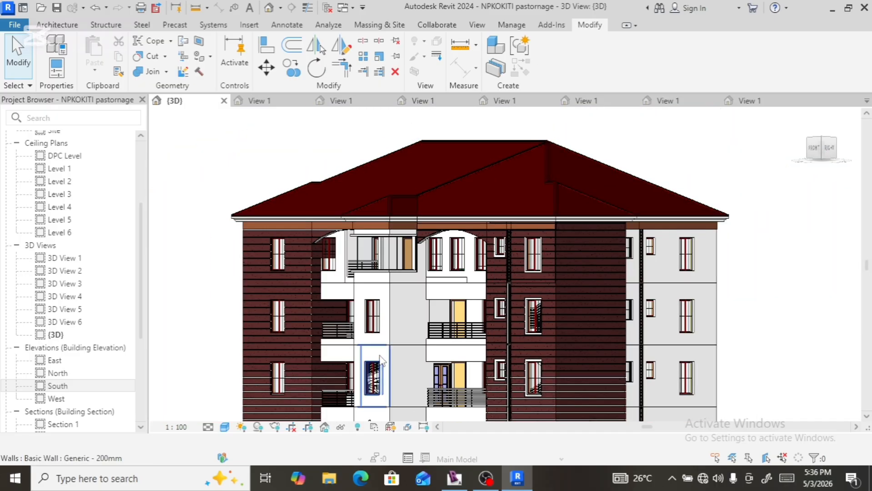
scroll(379, 359, down, 2)
scroll(293, 340, up, 1)
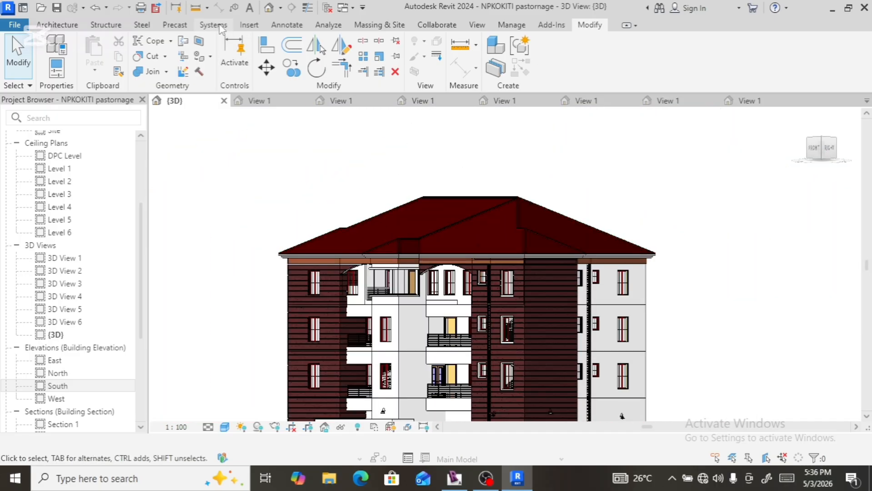
click(360, 25)
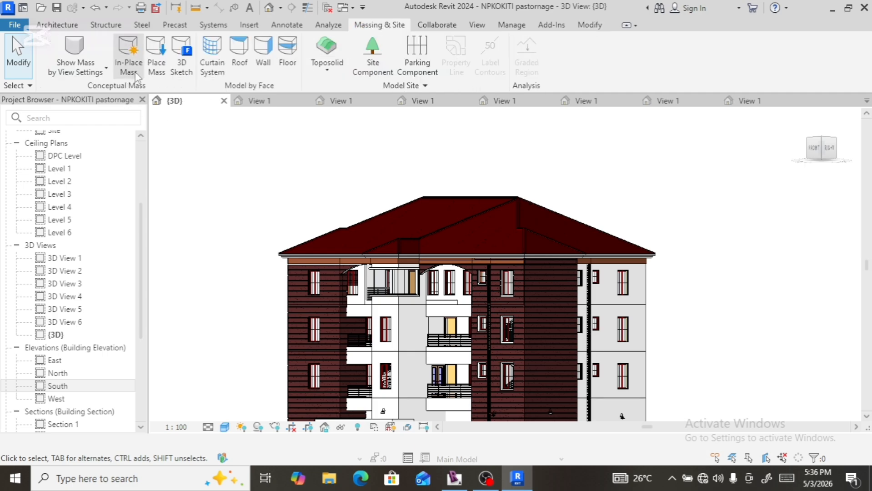
click(79, 60)
click(81, 120)
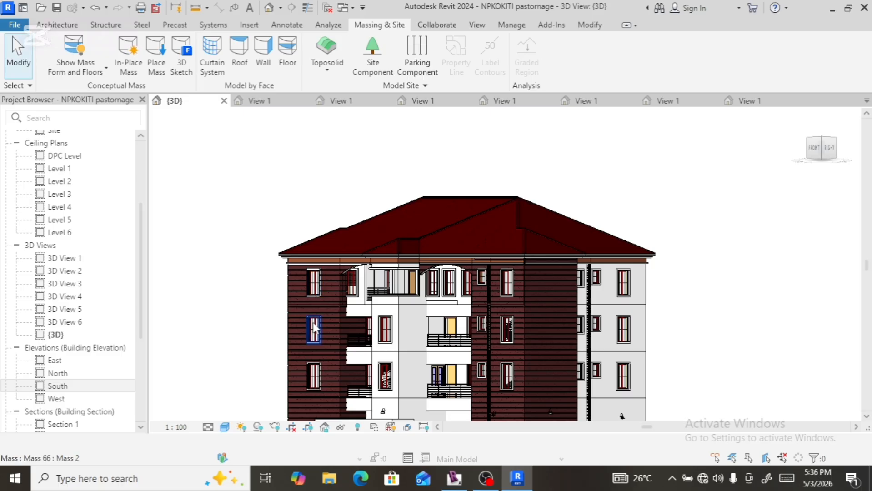
- Examine the whole building, roof and fenced compound from a raised front-right angle with the masses shown
scroll(386, 313, down, 3)
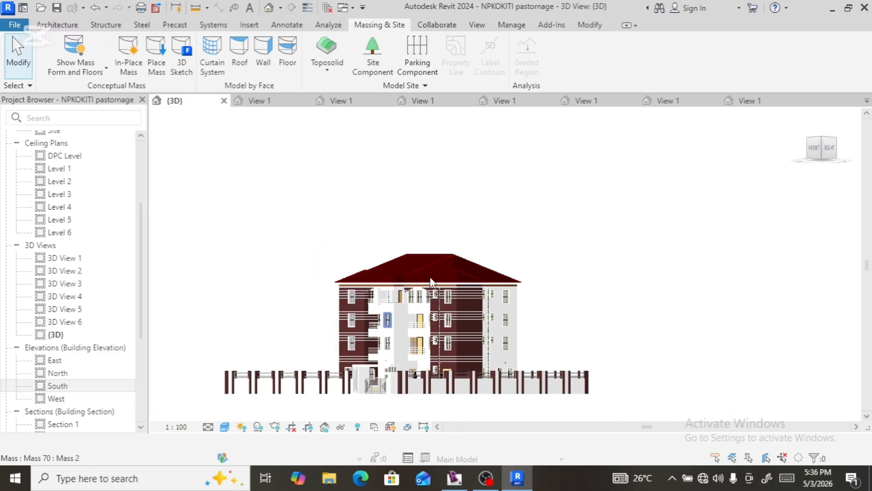
scroll(432, 275, down, 2)
click(817, 148)
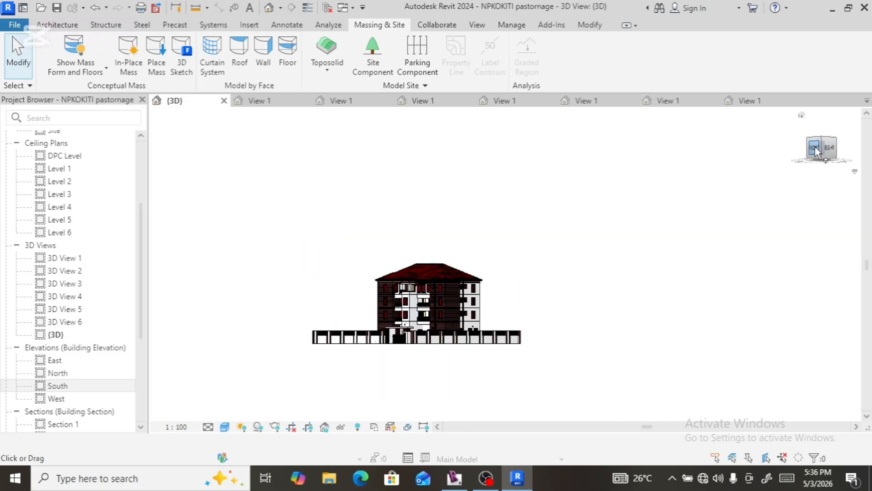
mouse_move(816, 146)
mouse_down()
mouse_move(835, 167)
mouse_move(849, 167)
mouse_move(821, 148)
mouse_move(817, 155)
mouse_up()
scroll(425, 362, up, 3)
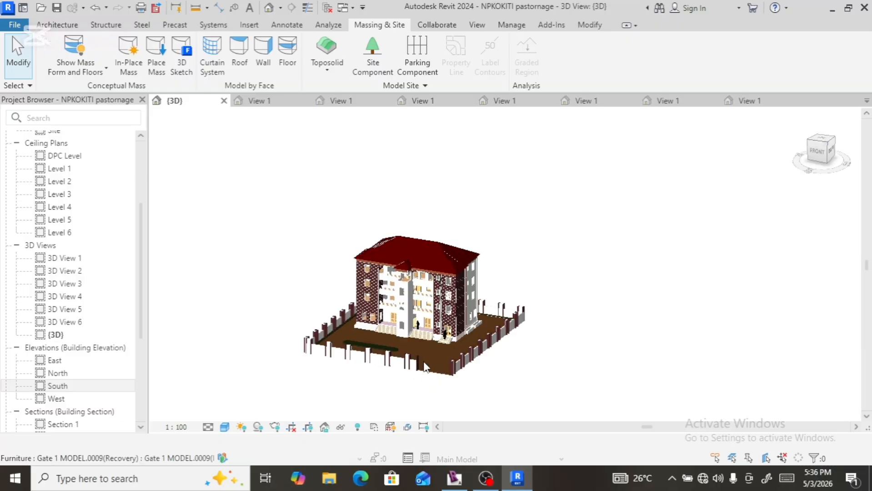